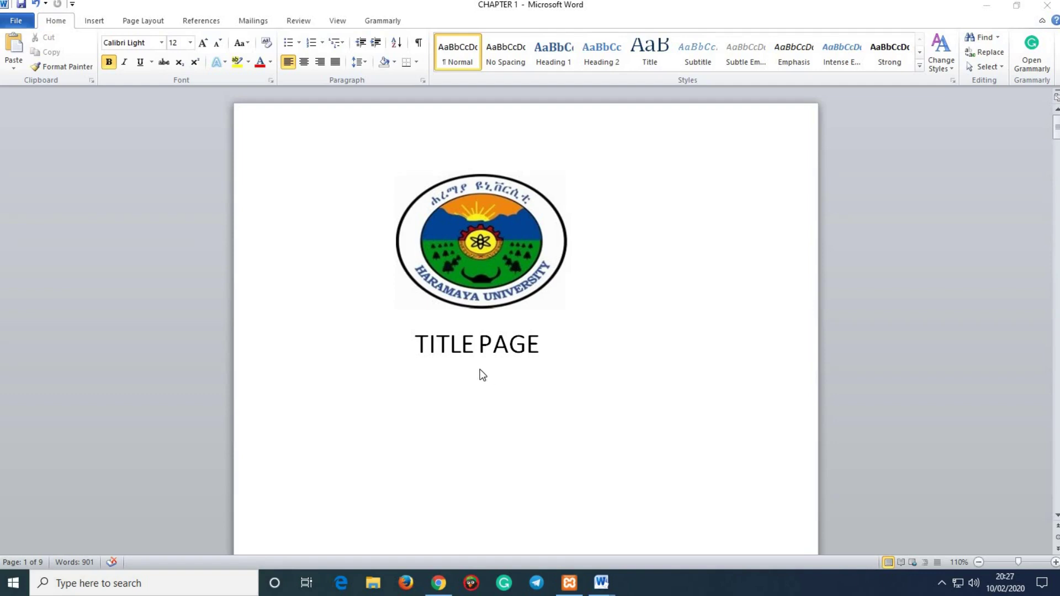
Step: Insert a centred Plain Number 2 page number in the footer at the bottom of the pages and return to the body text
{"action": "scroll", "coordinate": [466, 322], "scroll_direction": "down", "scroll_amount": 5}
{"action": "scroll", "coordinate": [465, 326], "scroll_direction": "down", "scroll_amount": 4}
{"action": "double_click", "coordinate": [447, 316]}
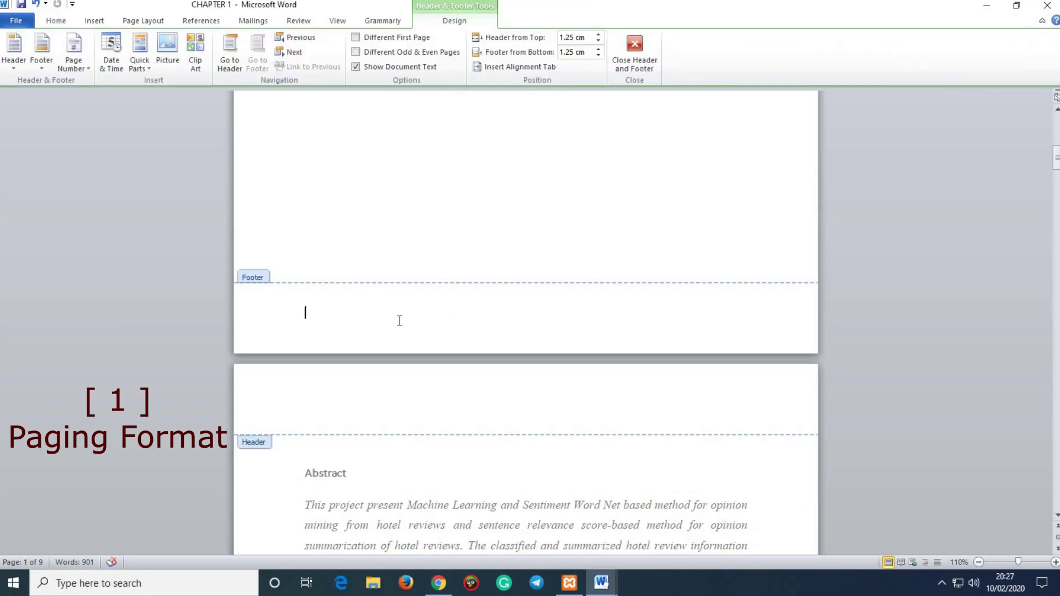
{"action": "left_click", "coordinate": [95, 21]}
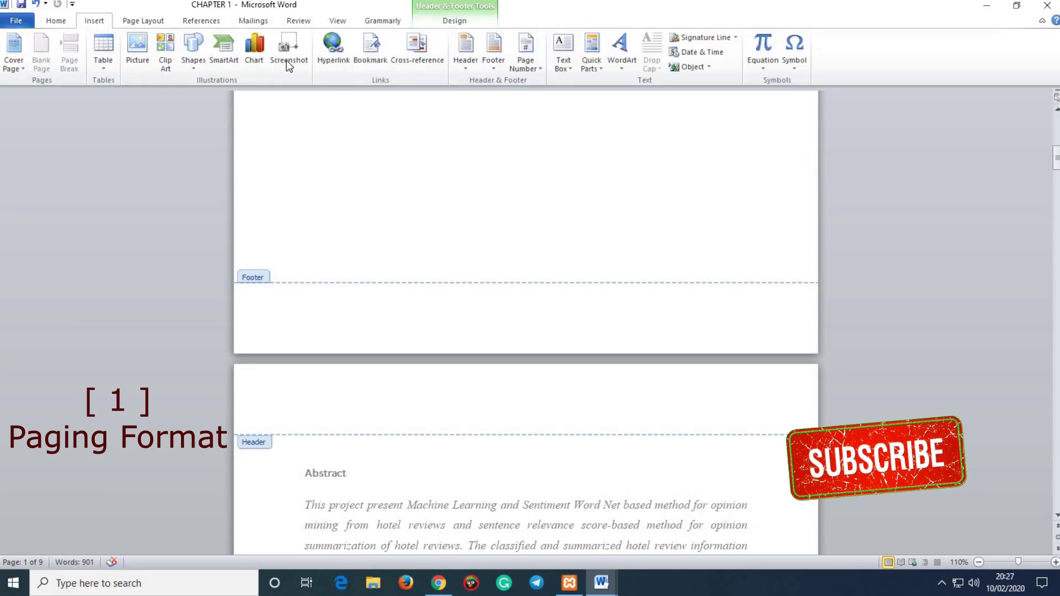
{"action": "left_click", "coordinate": [524, 62]}
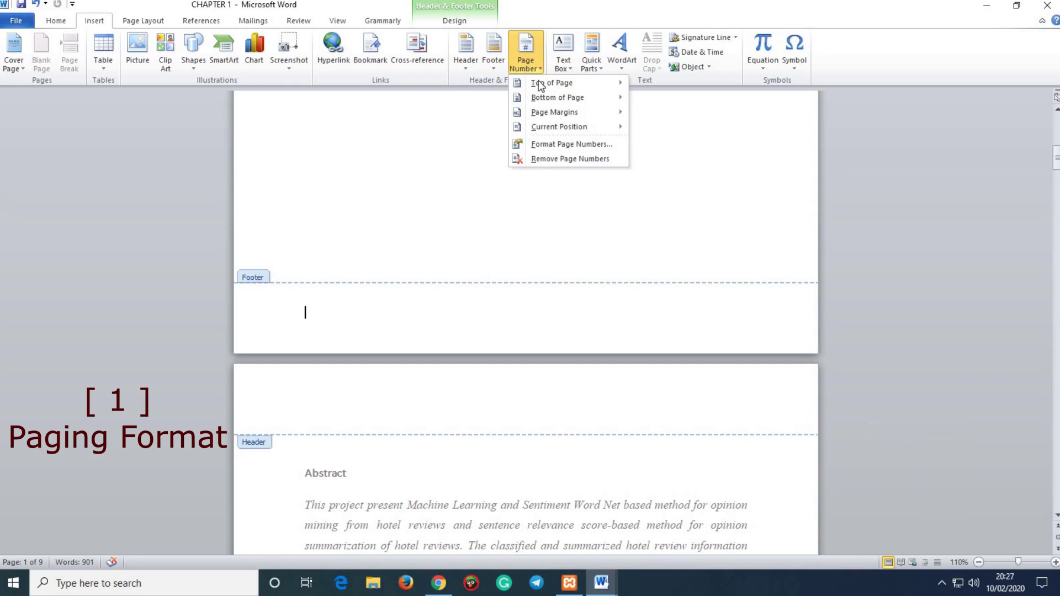
{"action": "left_click", "coordinate": [574, 98]}
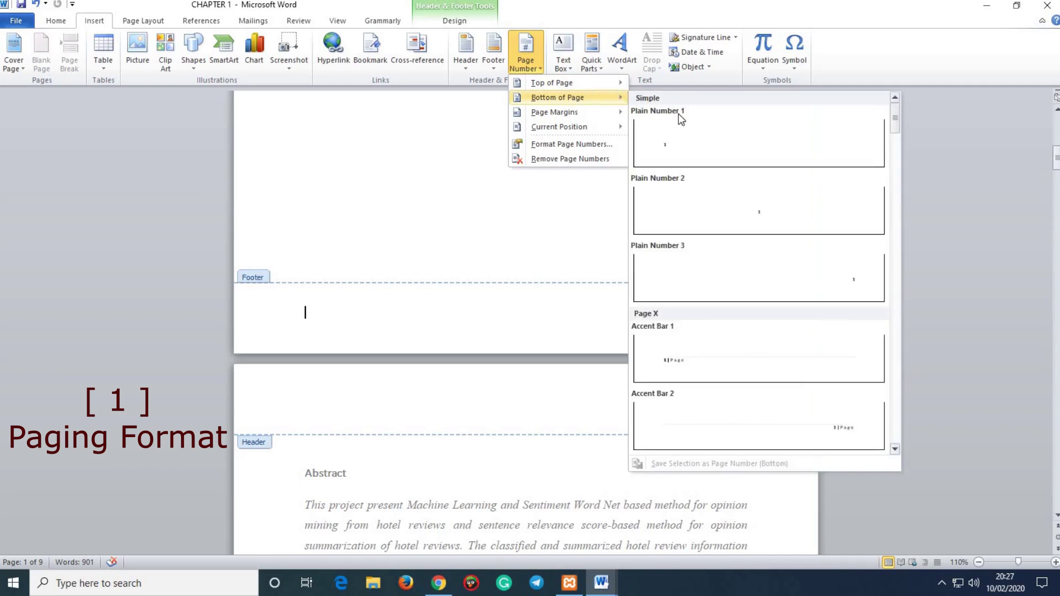
{"action": "left_click", "coordinate": [758, 214]}
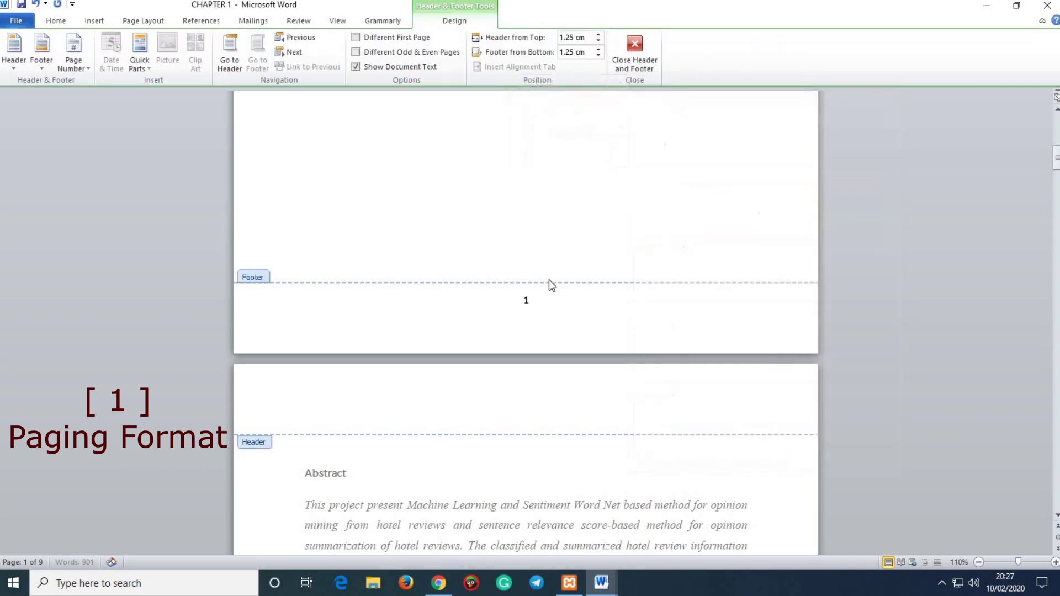
{"action": "scroll", "coordinate": [519, 276], "scroll_direction": "up", "scroll_amount": 2}
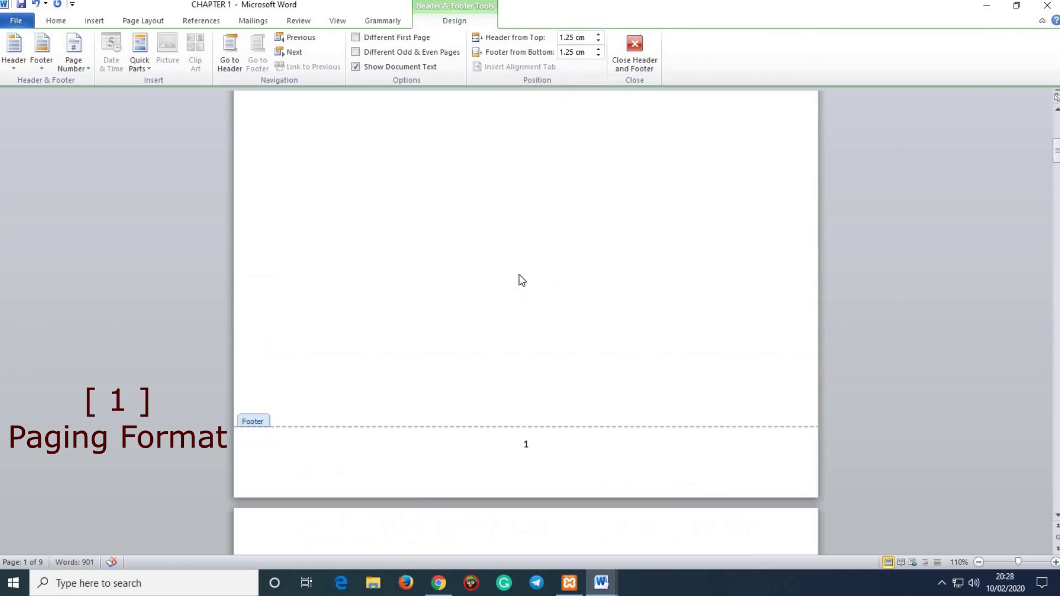
{"action": "double_click", "coordinate": [582, 313]}
Step: Examine the page numbers on the title, abstract and acknowledgement pages
{"action": "scroll", "coordinate": [623, 324], "scroll_direction": "down", "scroll_amount": 15}
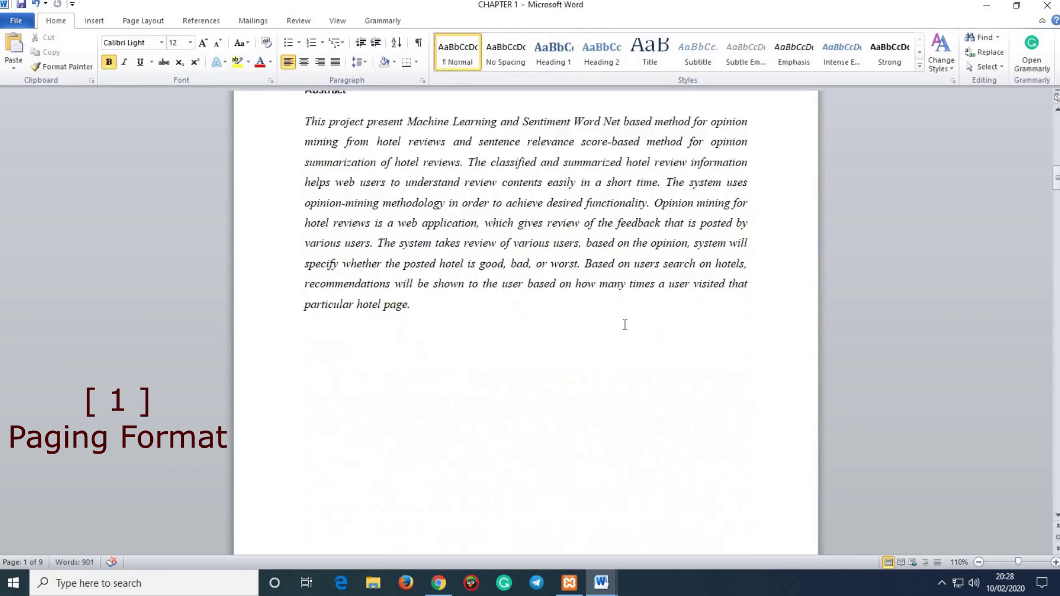
{"action": "scroll", "coordinate": [625, 324], "scroll_direction": "down", "scroll_amount": 10}
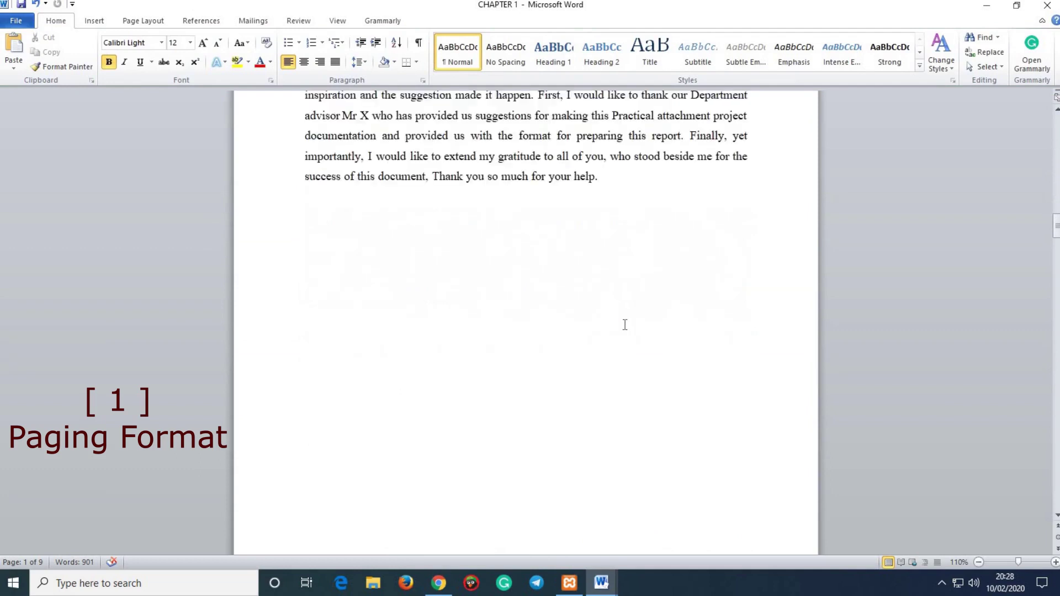
{"action": "scroll", "coordinate": [622, 324], "scroll_direction": "up", "scroll_amount": 7}
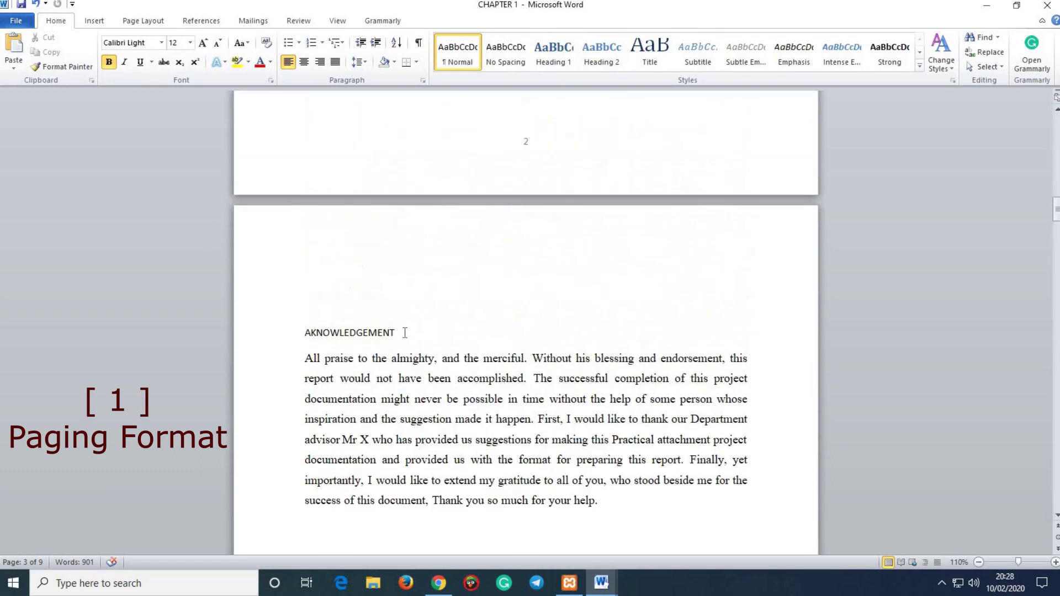
{"action": "left_click_drag", "start_coordinate": [395, 332], "coordinate": [328, 338]}
{"action": "left_click", "coordinate": [425, 267]}
{"action": "scroll", "coordinate": [463, 203], "scroll_direction": "up", "scroll_amount": 15}
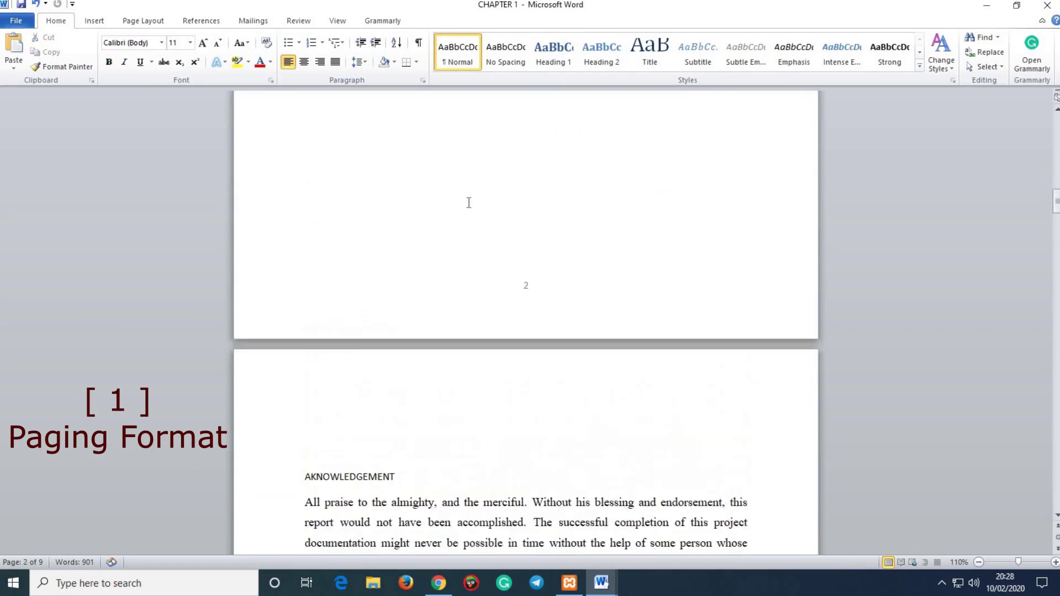
{"action": "scroll", "coordinate": [340, 258], "scroll_direction": "up", "scroll_amount": 1}
{"action": "left_click_drag", "start_coordinate": [305, 269], "coordinate": [352, 268]}
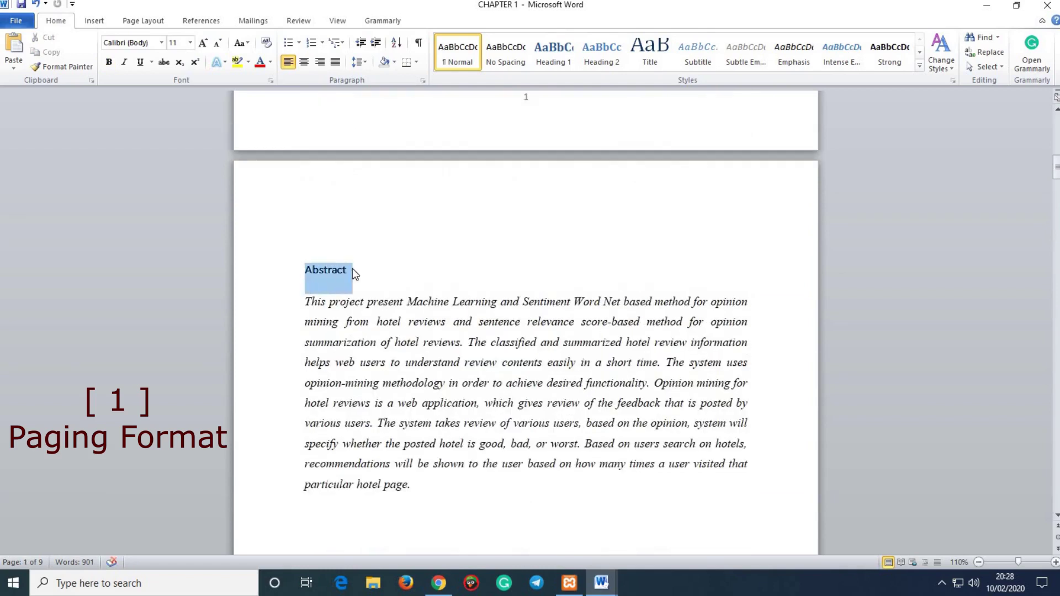
{"action": "left_click", "coordinate": [481, 268]}
{"action": "scroll", "coordinate": [509, 285], "scroll_direction": "up", "scroll_amount": 16}
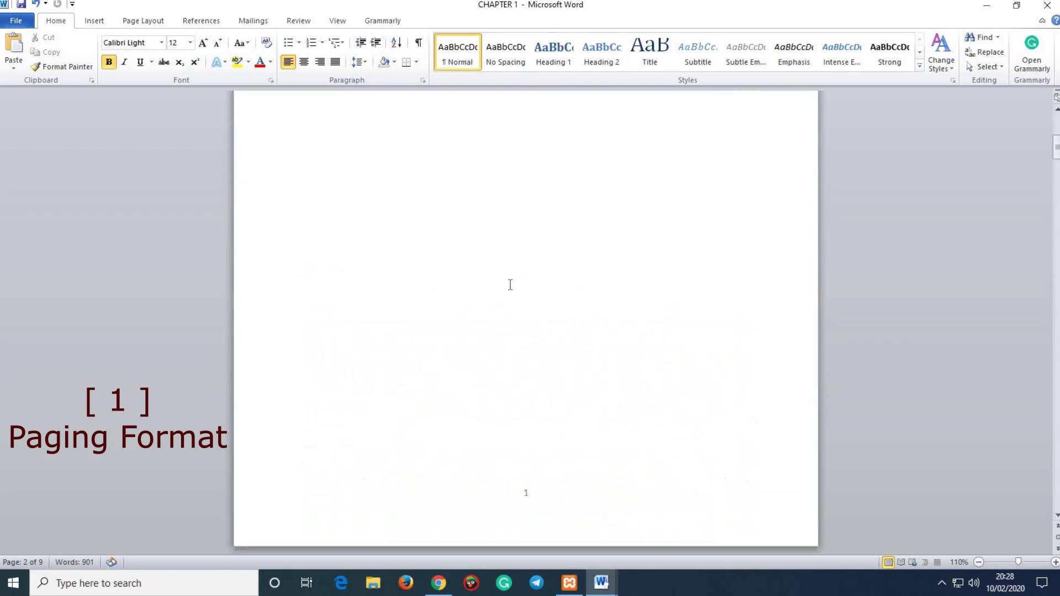
{"action": "scroll", "coordinate": [511, 287], "scroll_direction": "down", "scroll_amount": 4}
{"action": "scroll", "coordinate": [512, 287], "scroll_direction": "down", "scroll_amount": 10}
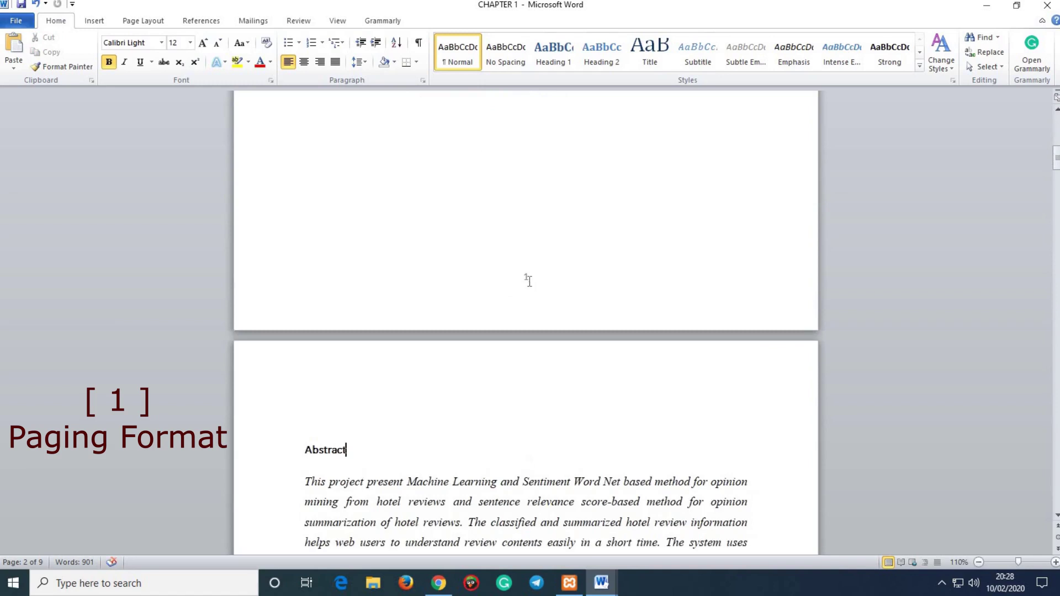
Step: Insert a Next Page section break below the heading on the title page
{"action": "scroll", "coordinate": [527, 283], "scroll_direction": "up", "scroll_amount": 11}
{"action": "left_click", "coordinate": [514, 337]}
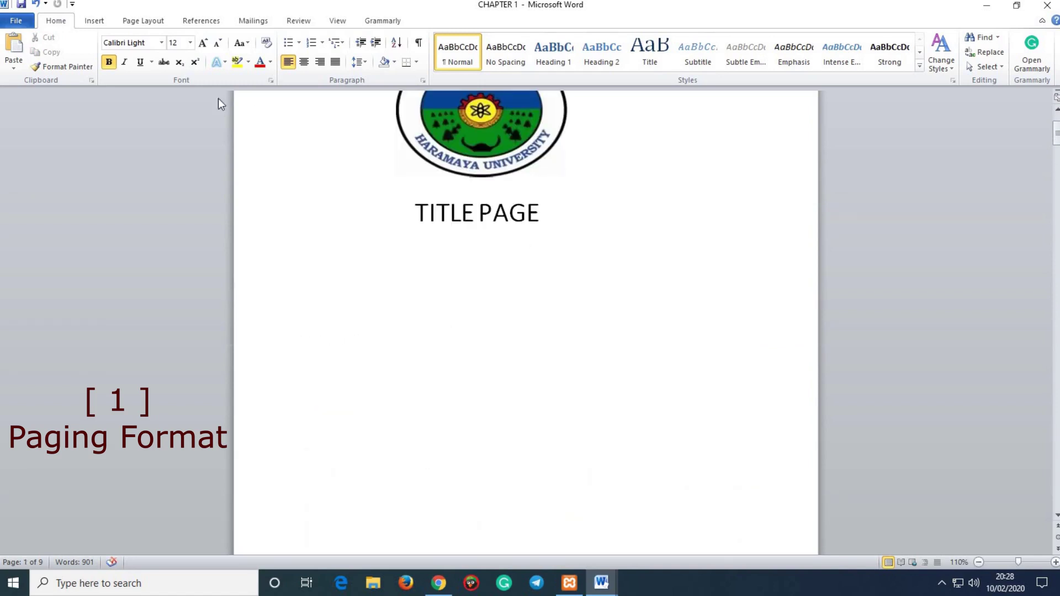
{"action": "left_click", "coordinate": [147, 22]}
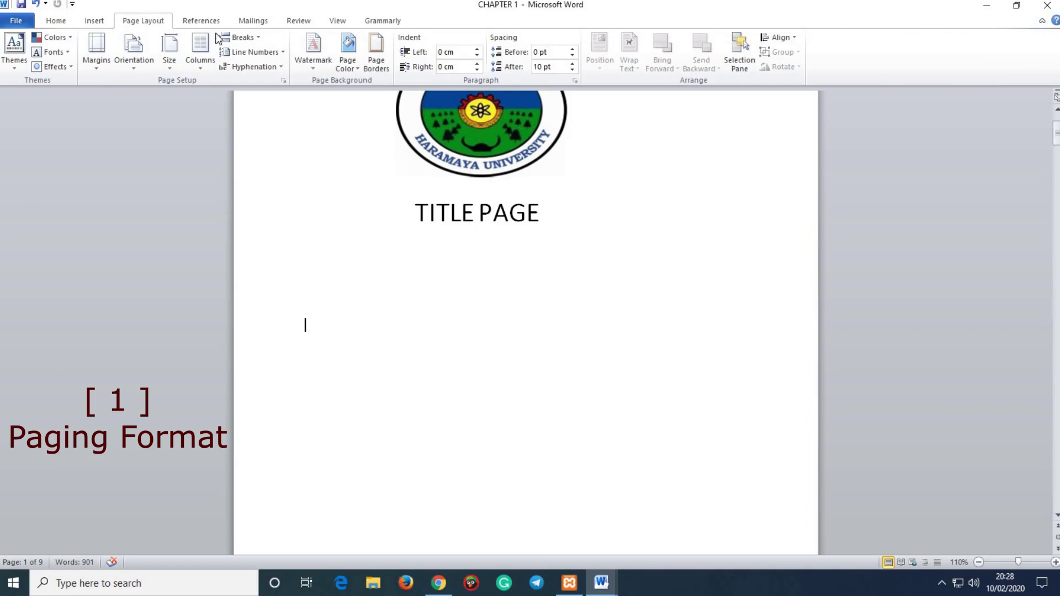
{"action": "left_click", "coordinate": [250, 37]}
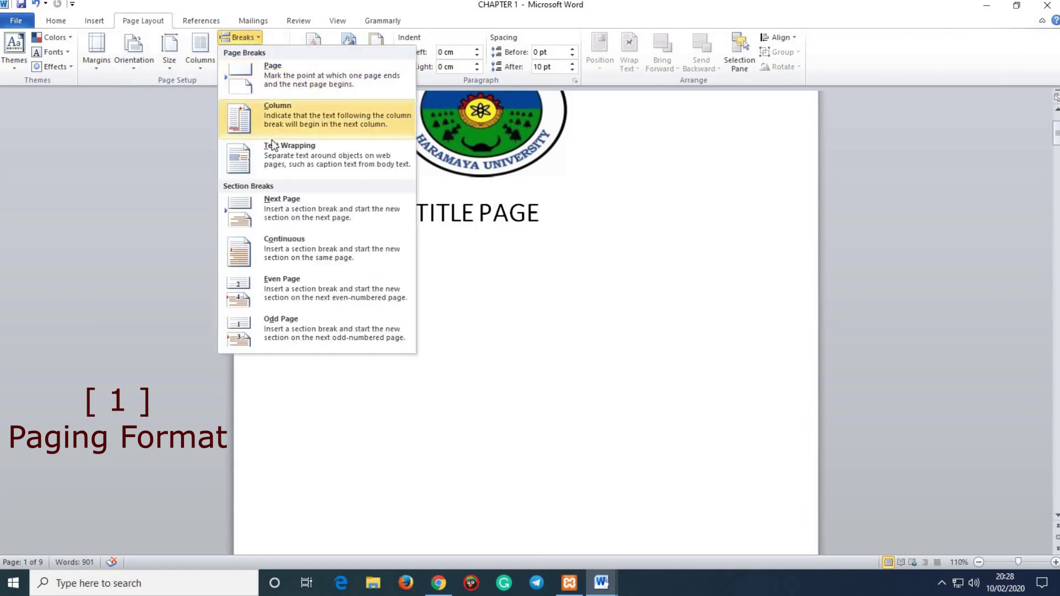
{"action": "left_click", "coordinate": [295, 208]}
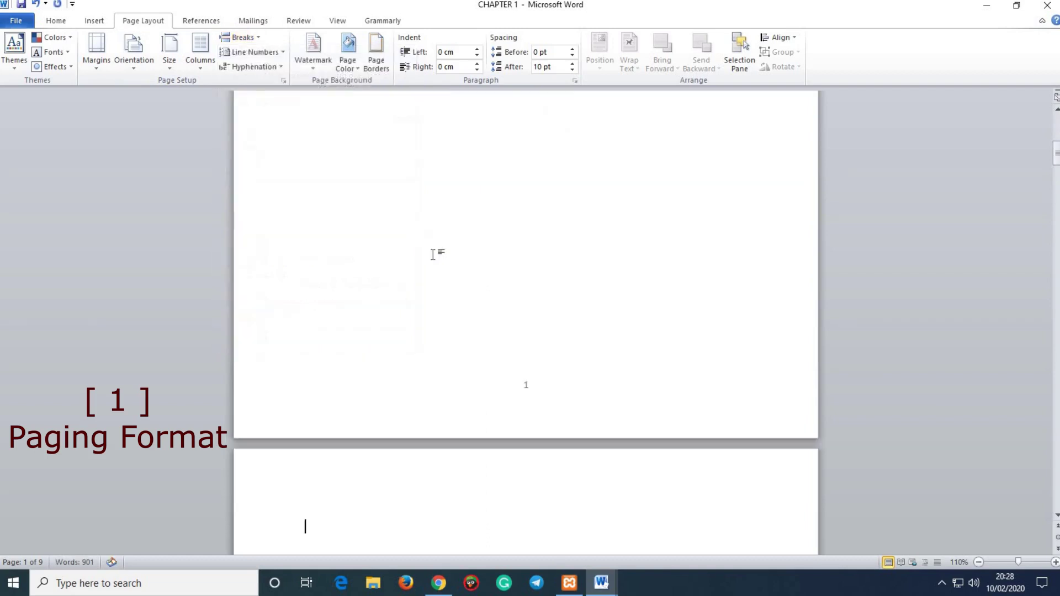
Step: Delete the empty paragraphs on the blank page between the title page and the abstract
{"action": "scroll", "coordinate": [436, 262], "scroll_direction": "down", "scroll_amount": 4}
{"action": "left_click_drag", "start_coordinate": [369, 329], "coordinate": [317, 284]}
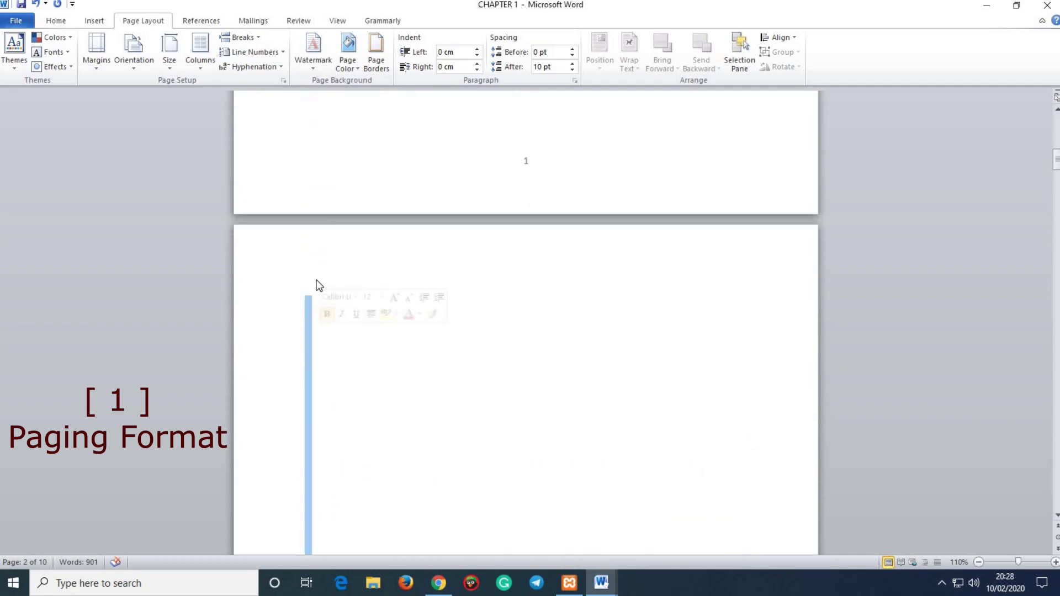
{"action": "key", "text": "Delete"}
{"action": "key", "text": "Delete"}
{"action": "key", "text": "Delete"}
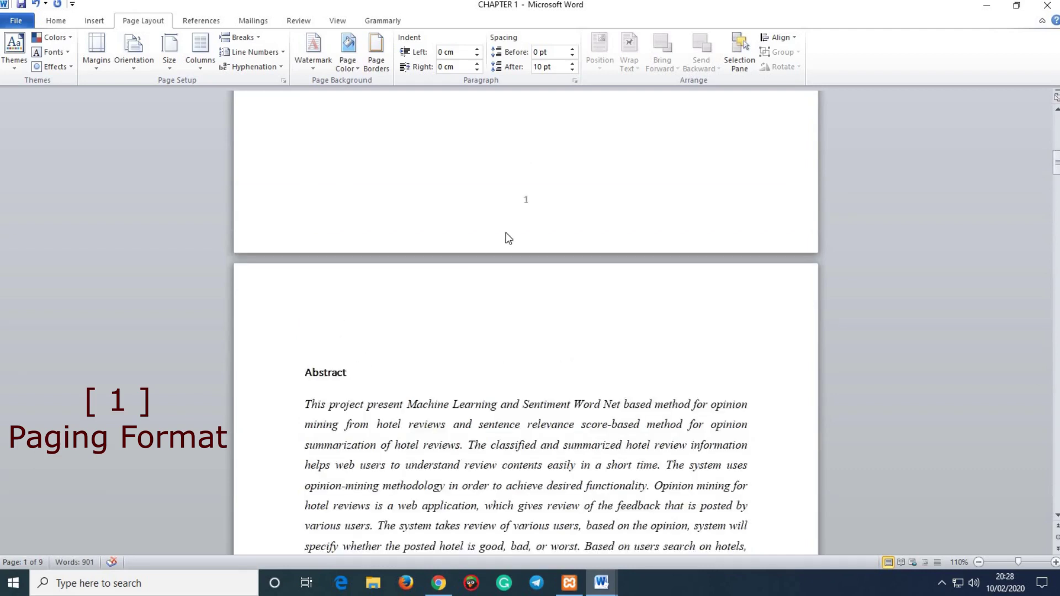
Step: Format the page numbers of section 2, which begins with the abstract, as i, ii, iii and start them at i
{"action": "scroll", "coordinate": [530, 332], "scroll_direction": "down", "scroll_amount": 10}
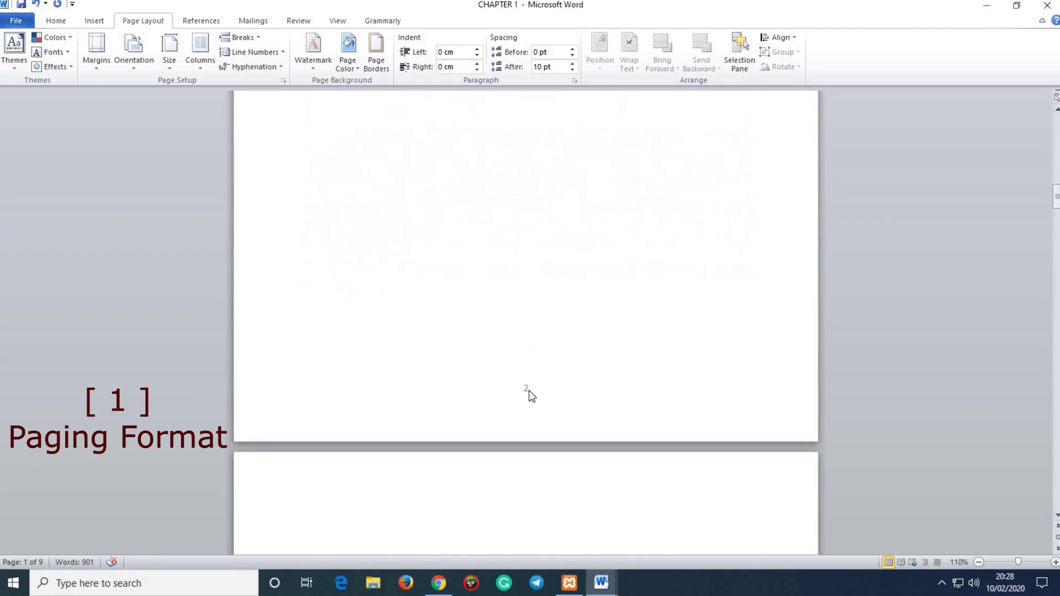
{"action": "scroll", "coordinate": [566, 385], "scroll_direction": "up", "scroll_amount": 20}
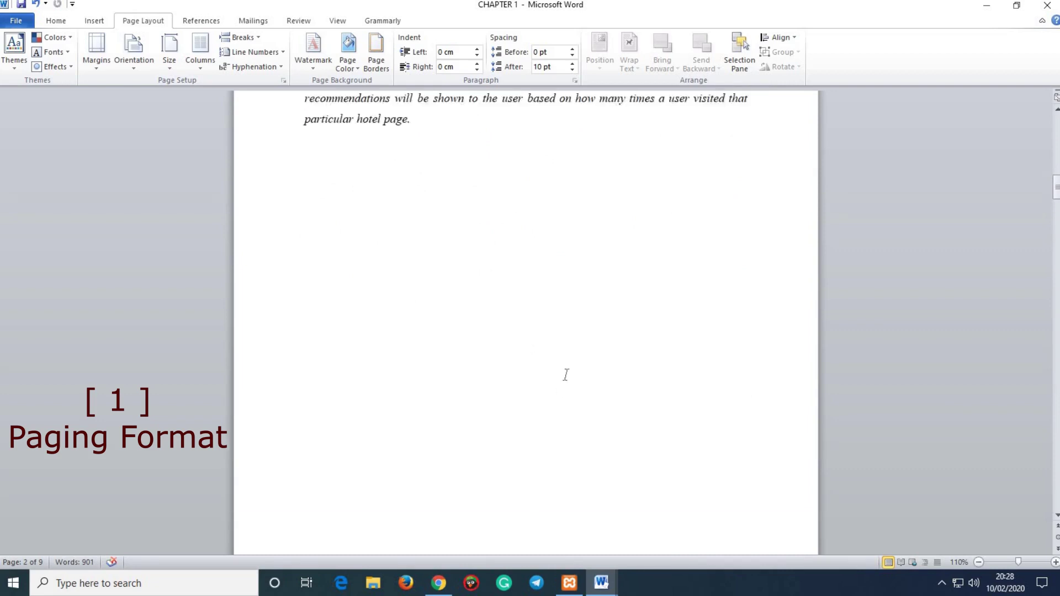
{"action": "scroll", "coordinate": [564, 368], "scroll_direction": "up", "scroll_amount": 5}
{"action": "scroll", "coordinate": [565, 369], "scroll_direction": "down", "scroll_amount": 15}
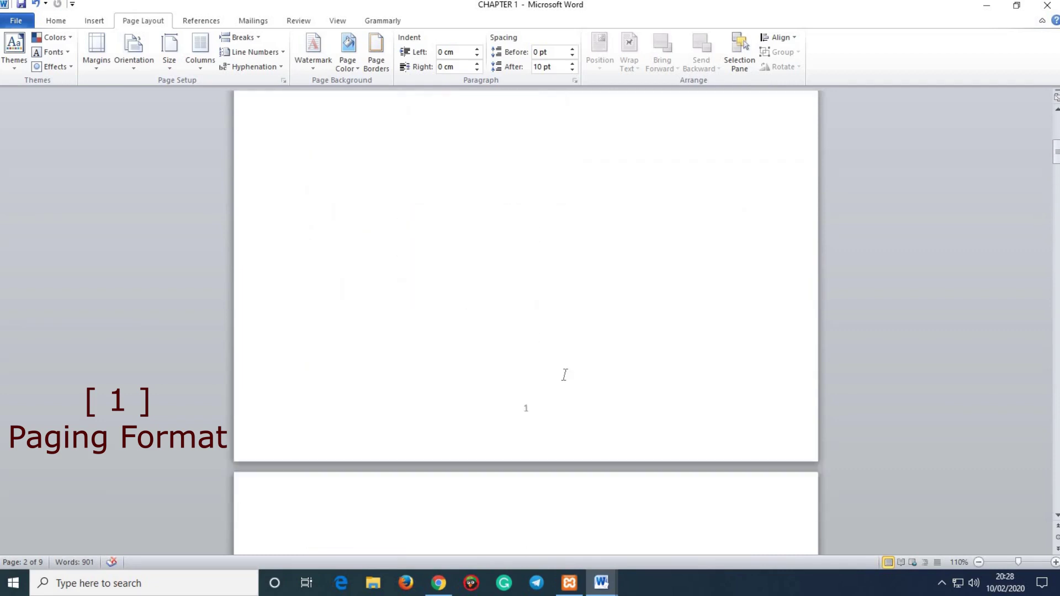
{"action": "scroll", "coordinate": [521, 417], "scroll_direction": "down", "scroll_amount": 3}
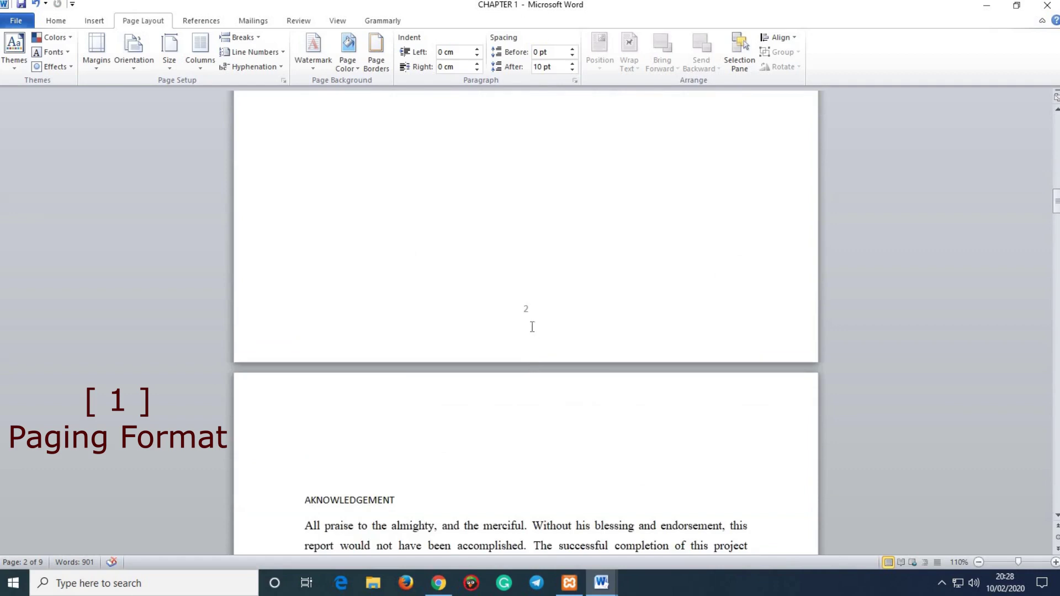
{"action": "double_click", "coordinate": [529, 320]}
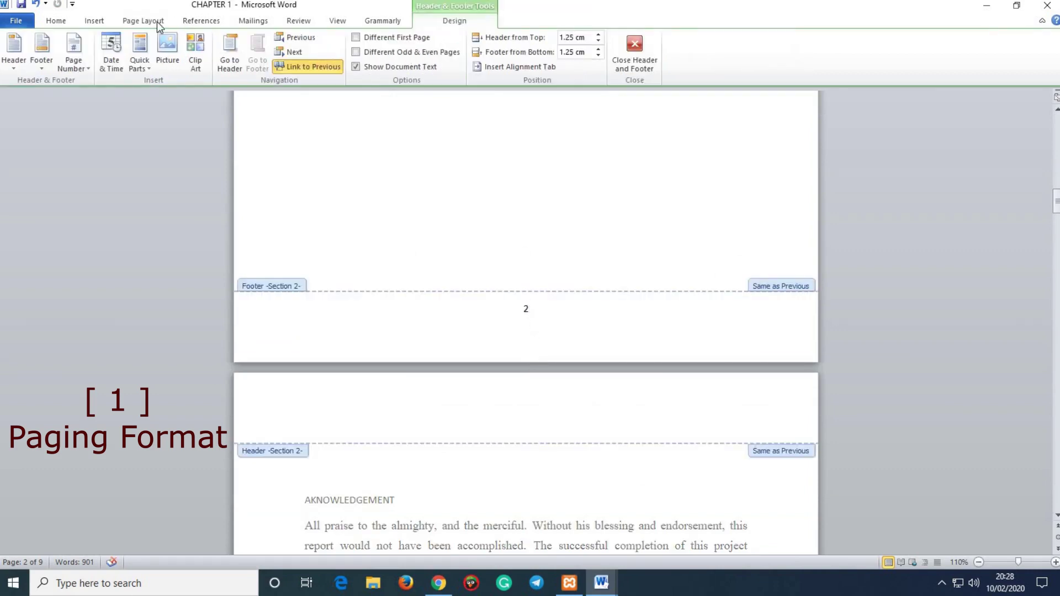
{"action": "left_click", "coordinate": [97, 21]}
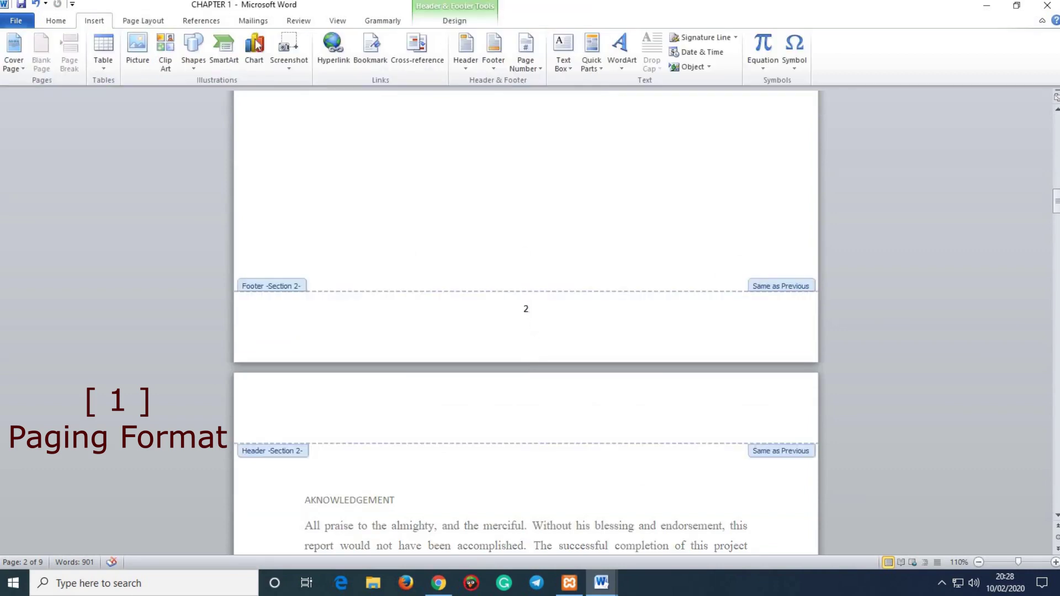
{"action": "left_click", "coordinate": [525, 63]}
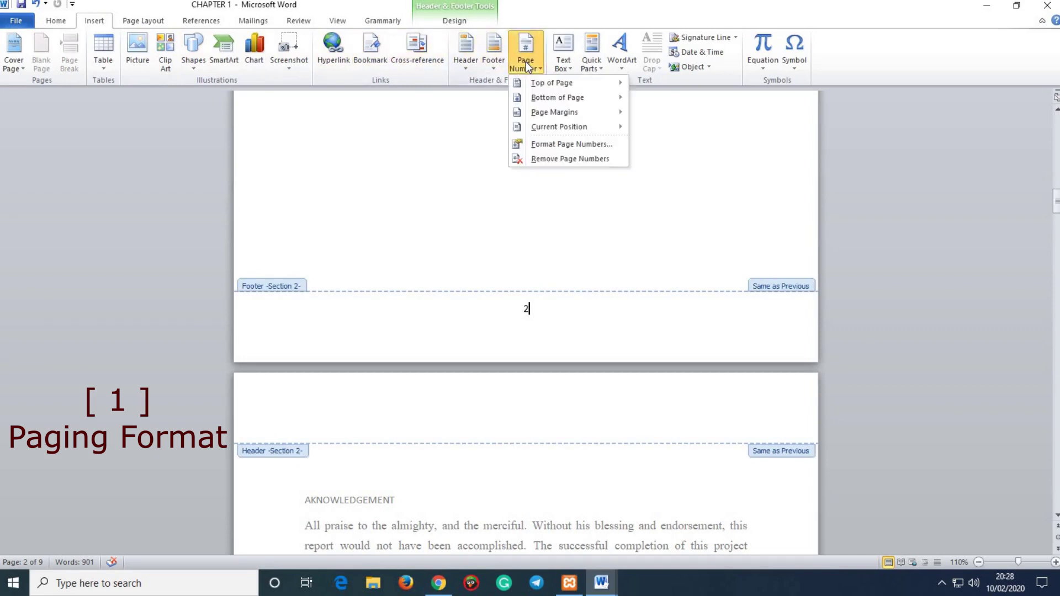
{"action": "left_click", "coordinate": [565, 144]}
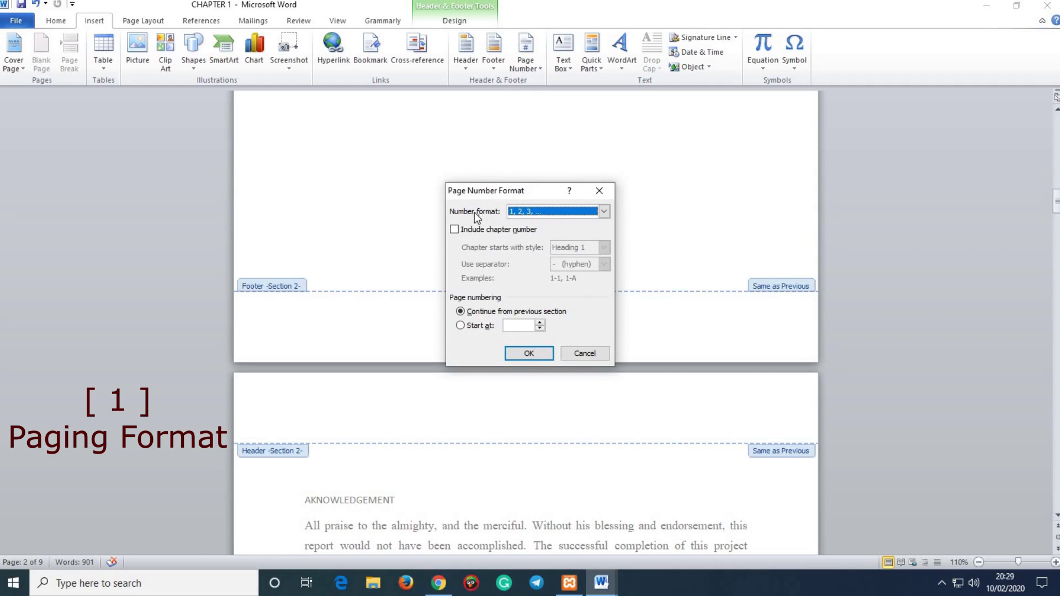
{"action": "left_click", "coordinate": [605, 212]}
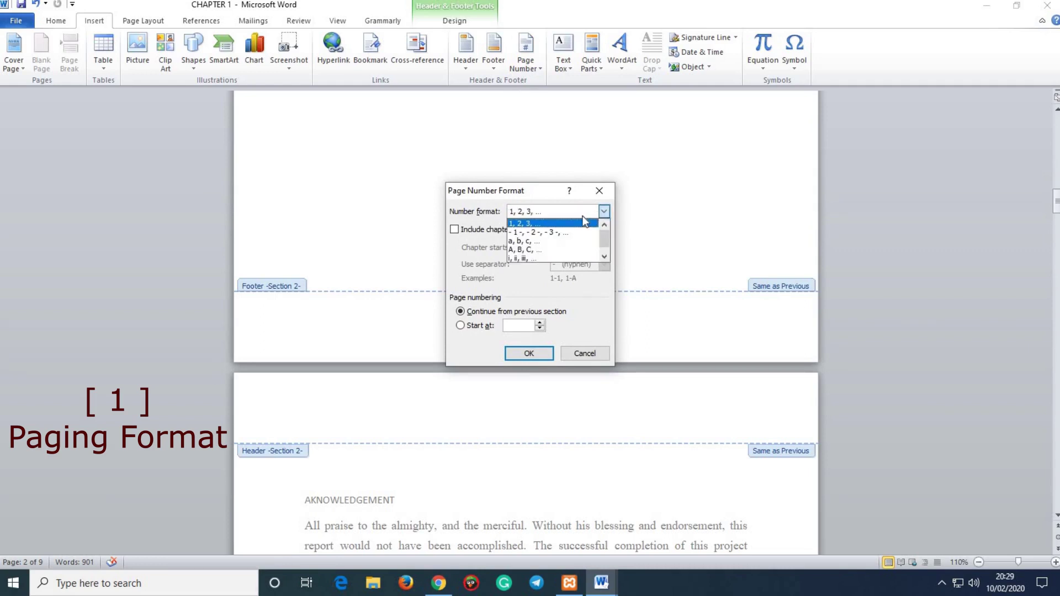
{"action": "left_click", "coordinate": [525, 258]}
{"action": "left_click", "coordinate": [539, 323]}
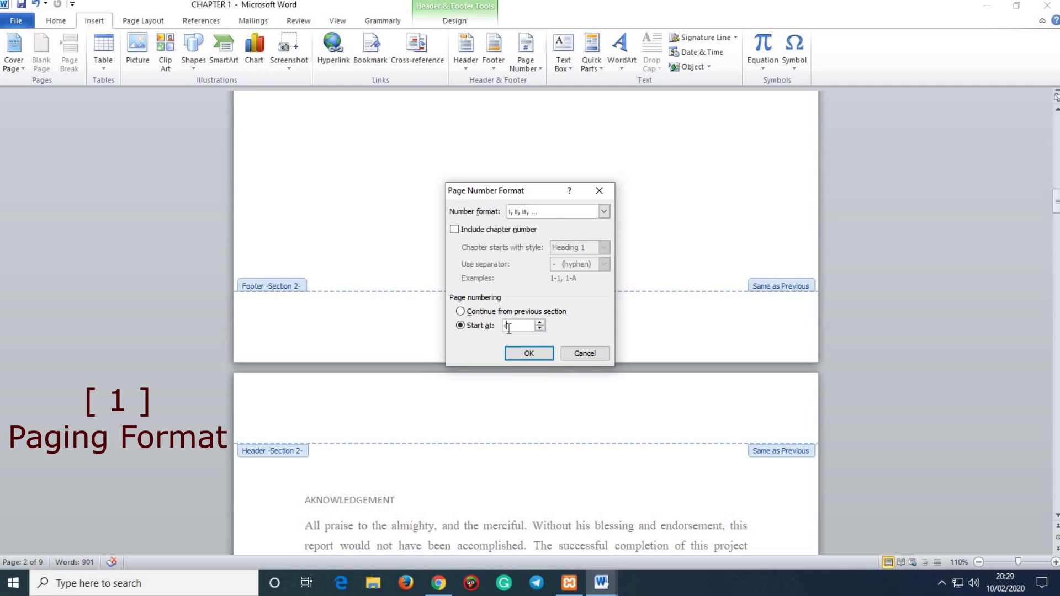
{"action": "left_click", "coordinate": [529, 353]}
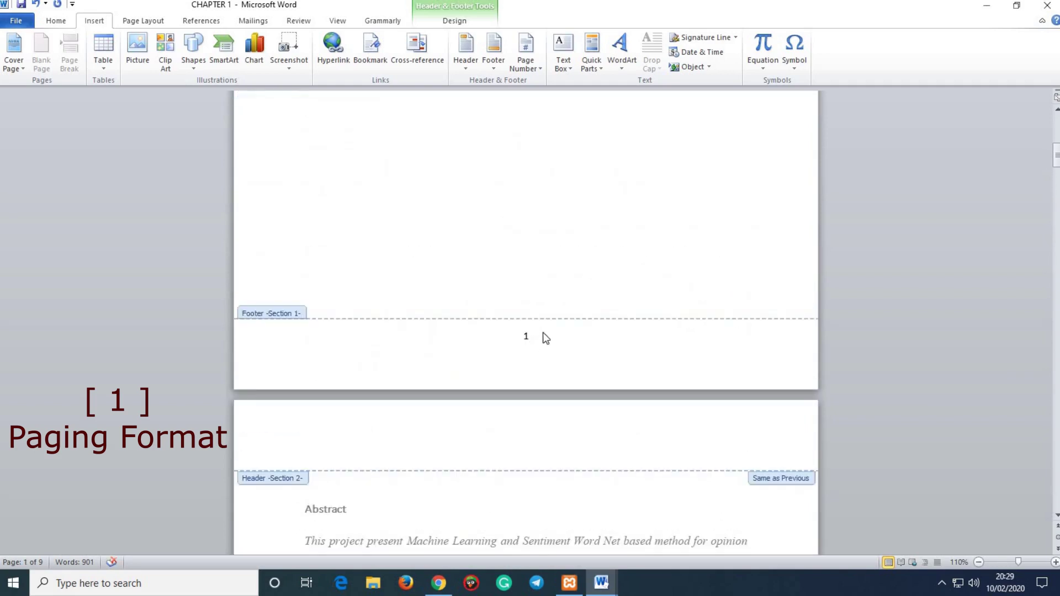
Step: Check the footer page numbers from the abstract through the chapters, close the footer and review the opening pages
{"action": "scroll", "coordinate": [536, 334], "scroll_direction": "down", "scroll_amount": 10}
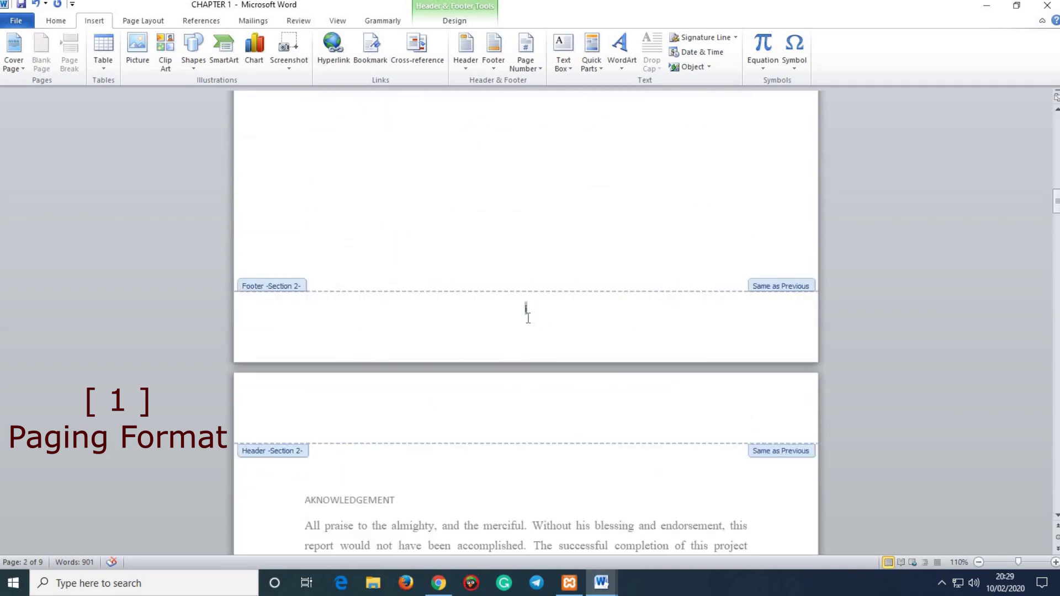
{"action": "scroll", "coordinate": [527, 315], "scroll_direction": "down", "scroll_amount": 5}
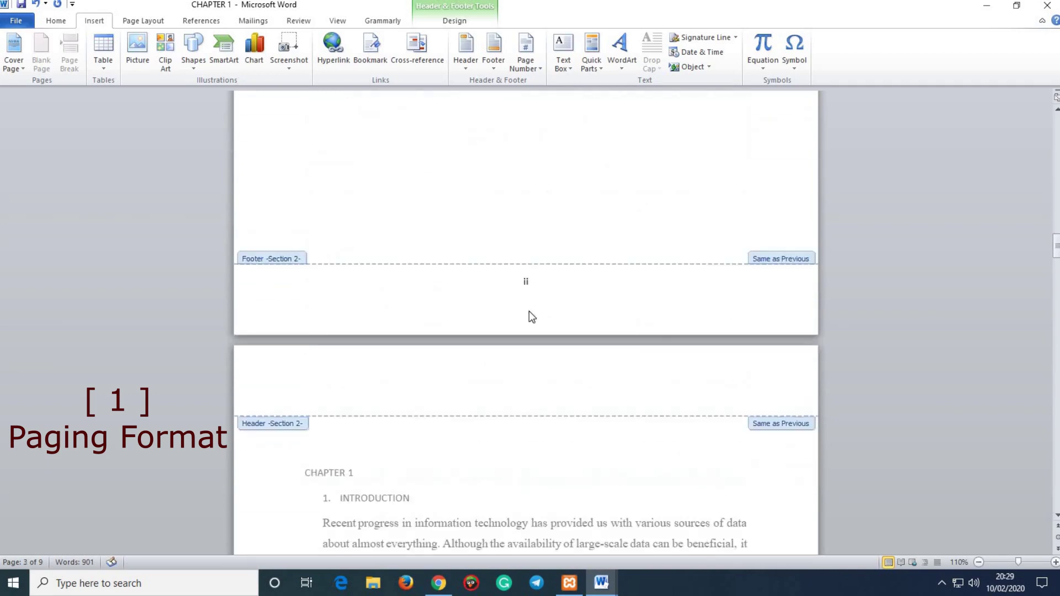
{"action": "scroll", "coordinate": [529, 310], "scroll_direction": "down", "scroll_amount": 3}
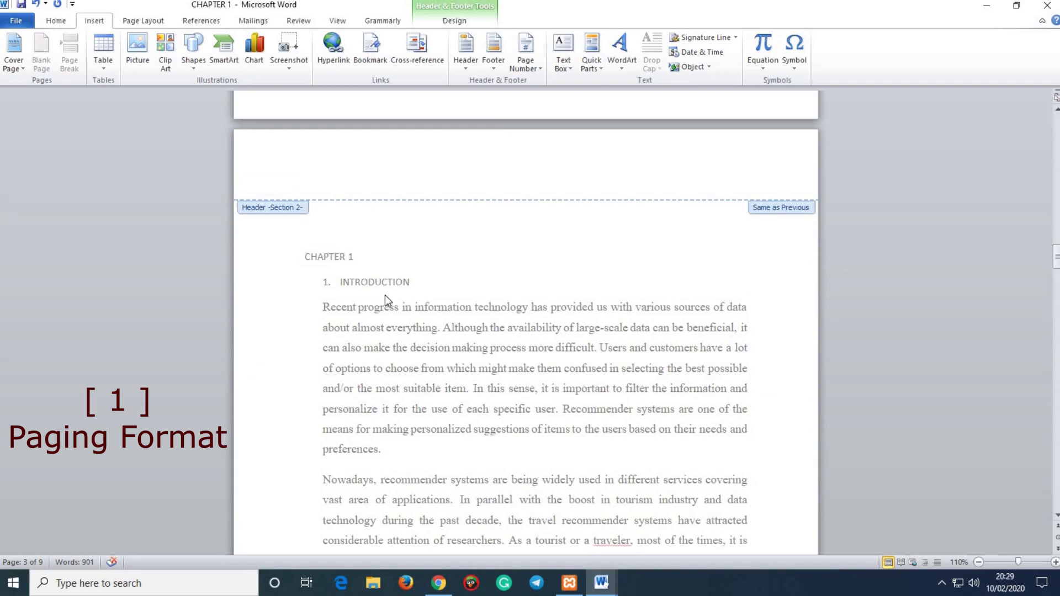
{"action": "scroll", "coordinate": [466, 294], "scroll_direction": "down", "scroll_amount": 6}
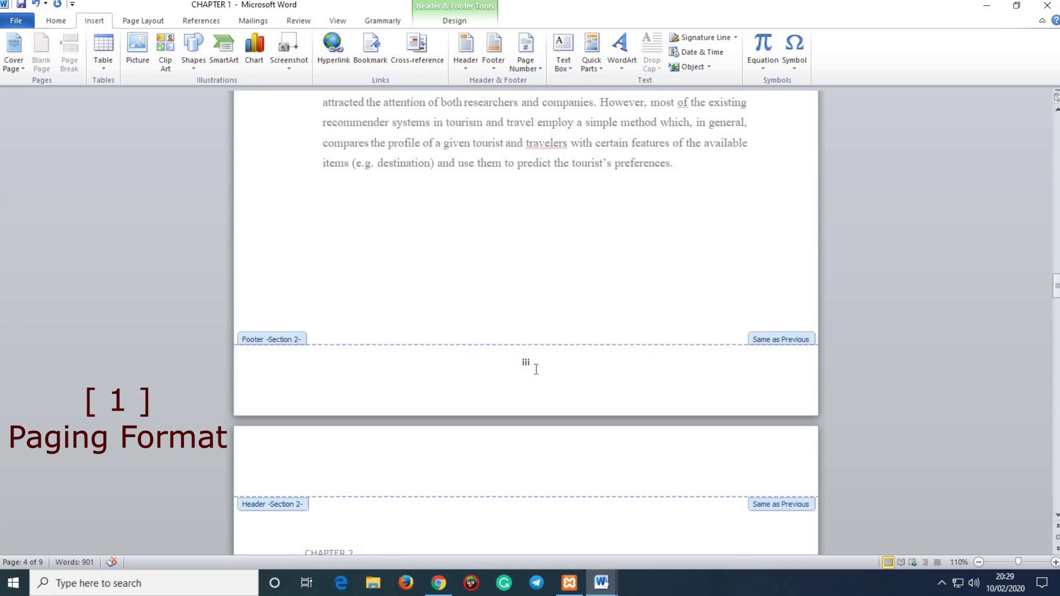
{"action": "scroll", "coordinate": [535, 371], "scroll_direction": "down", "scroll_amount": 6}
{"action": "scroll", "coordinate": [509, 296], "scroll_direction": "up", "scroll_amount": 20}
{"action": "double_click", "coordinate": [507, 245]}
{"action": "scroll", "coordinate": [504, 243], "scroll_direction": "up", "scroll_amount": 15}
{"action": "scroll", "coordinate": [537, 255], "scroll_direction": "down", "scroll_amount": 3}
{"action": "scroll", "coordinate": [537, 255], "scroll_direction": "down", "scroll_amount": 20}
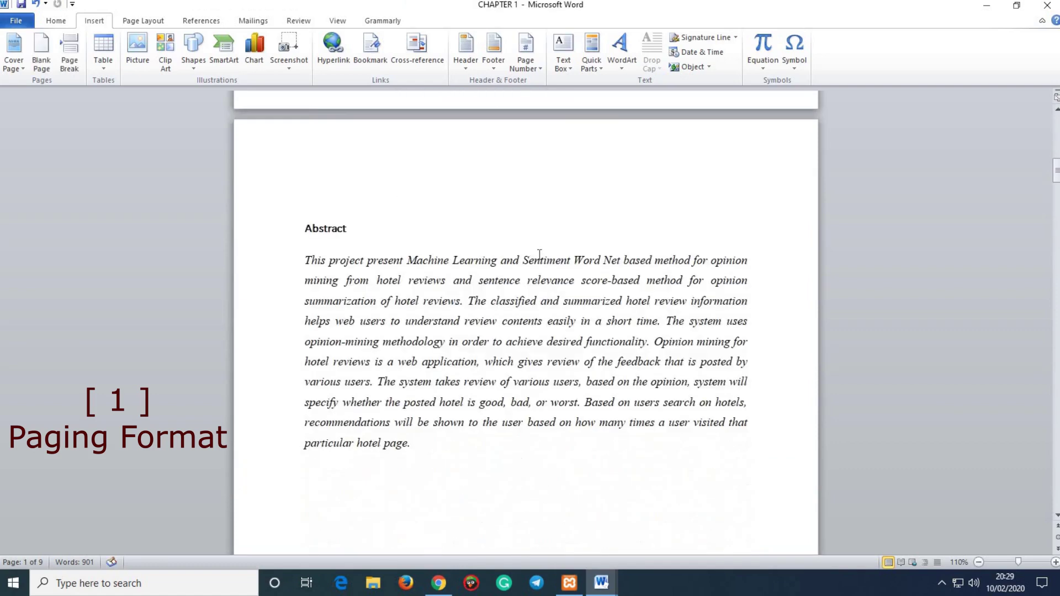
Step: Insert a Next Page section break below the acknowledgement text
{"action": "scroll", "coordinate": [540, 254], "scroll_direction": "down", "scroll_amount": 4}
{"action": "scroll", "coordinate": [521, 256], "scroll_direction": "up", "scroll_amount": 6}
{"action": "left_click", "coordinate": [530, 326]}
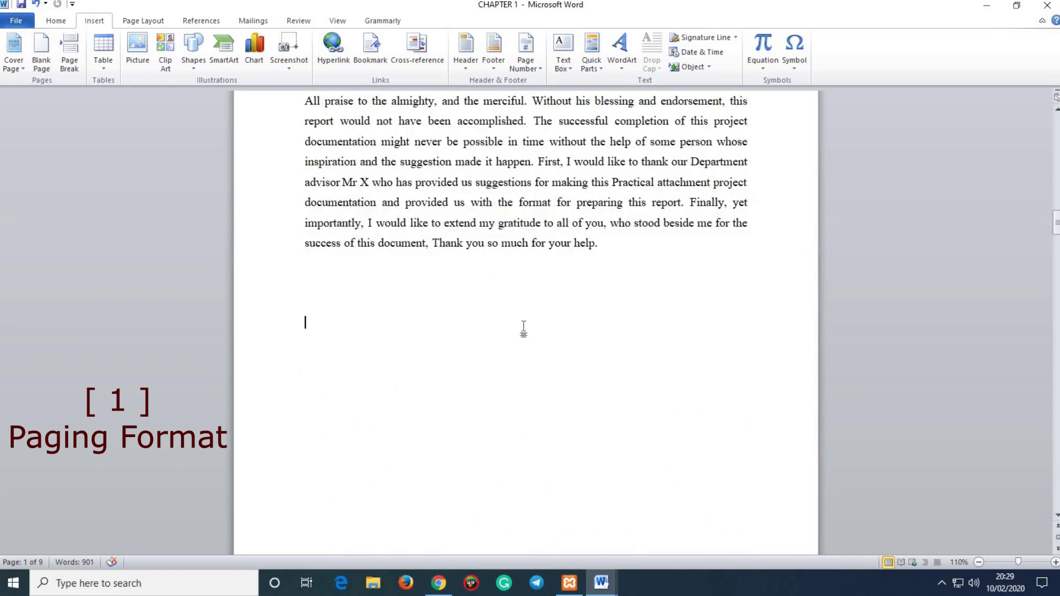
{"action": "left_click", "coordinate": [143, 23]}
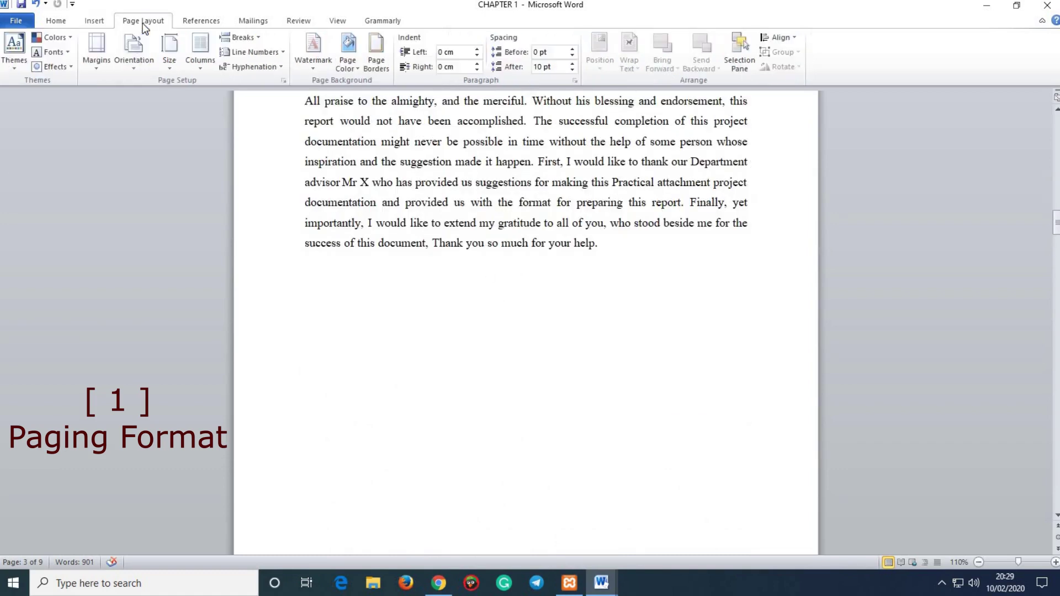
{"action": "left_click", "coordinate": [247, 39]}
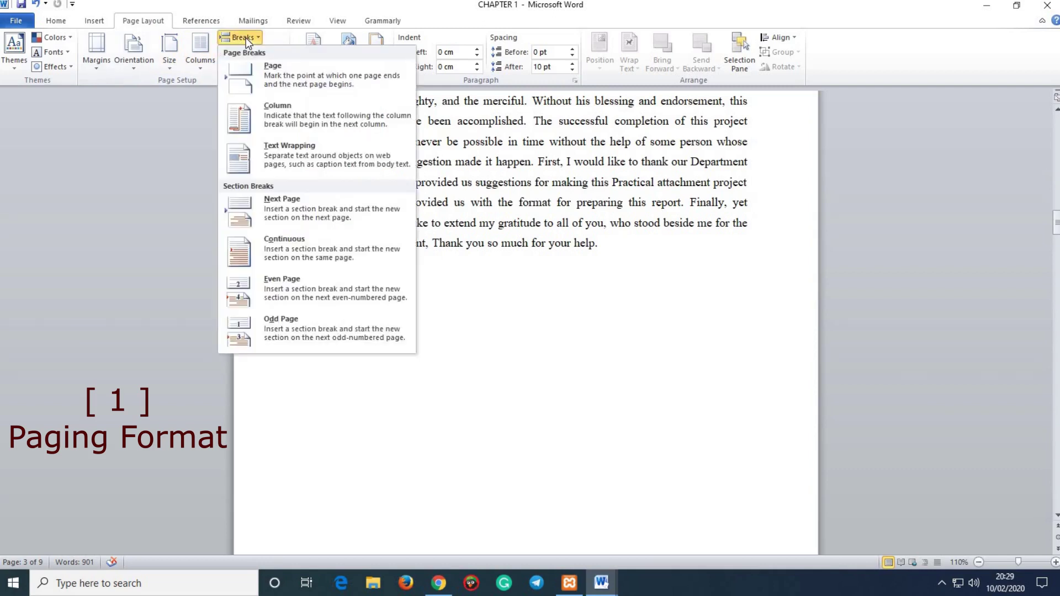
{"action": "left_click", "coordinate": [291, 210]}
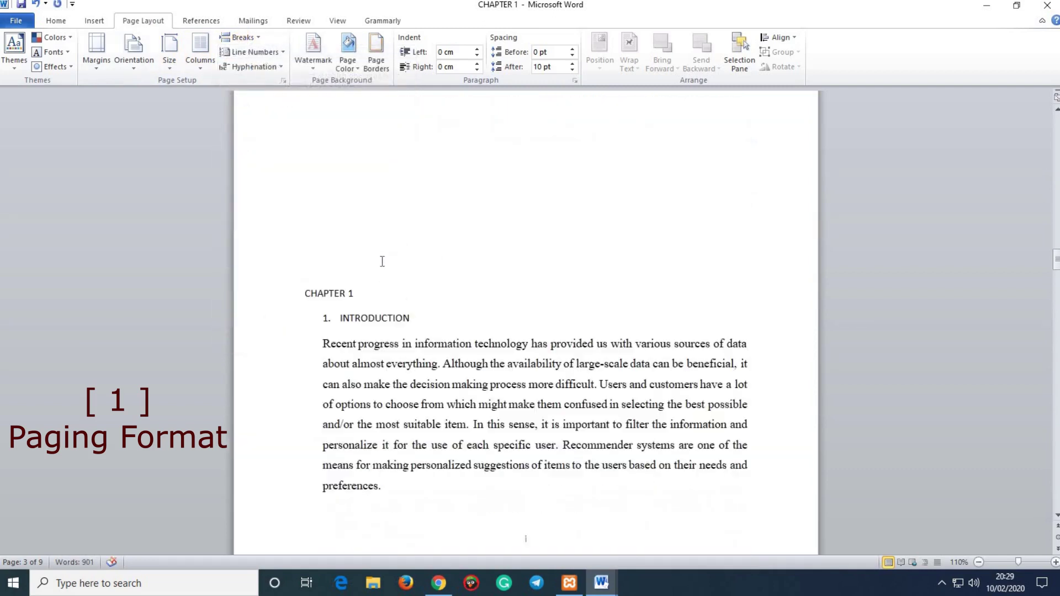
Step: Delete the empty paragraphs on the blank page between the acknowledgement and Chapter 1
{"action": "scroll", "coordinate": [386, 356], "scroll_direction": "up", "scroll_amount": 10}
{"action": "scroll", "coordinate": [374, 412], "scroll_direction": "down", "scroll_amount": 5}
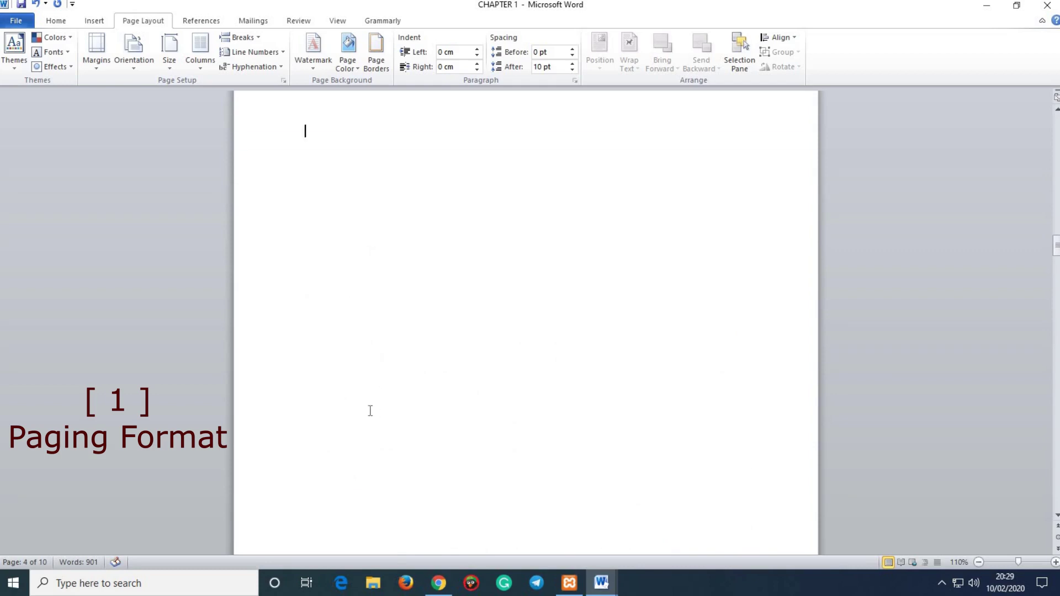
{"action": "left_click_drag", "start_coordinate": [340, 247], "coordinate": [329, 142]}
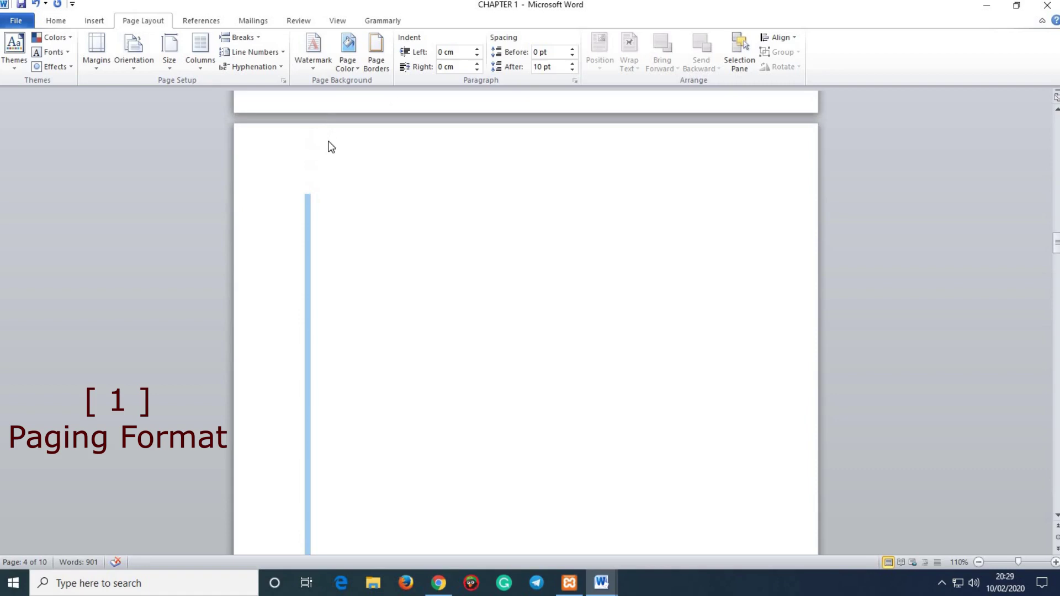
{"action": "key", "text": "Delete"}
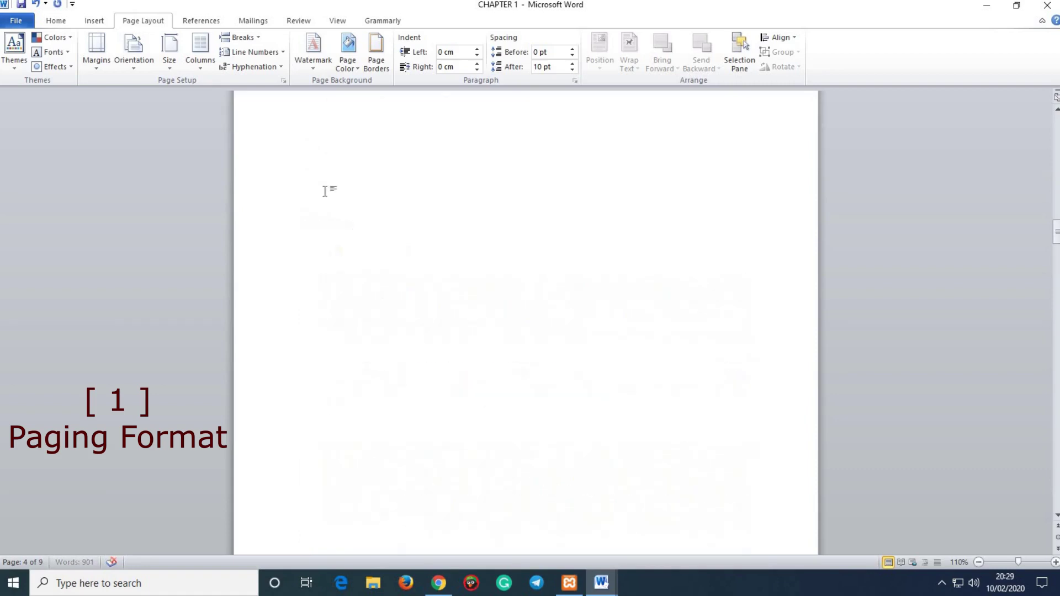
{"action": "scroll", "coordinate": [391, 220], "scroll_direction": "down", "scroll_amount": 10}
{"action": "left_click", "coordinate": [424, 311]}
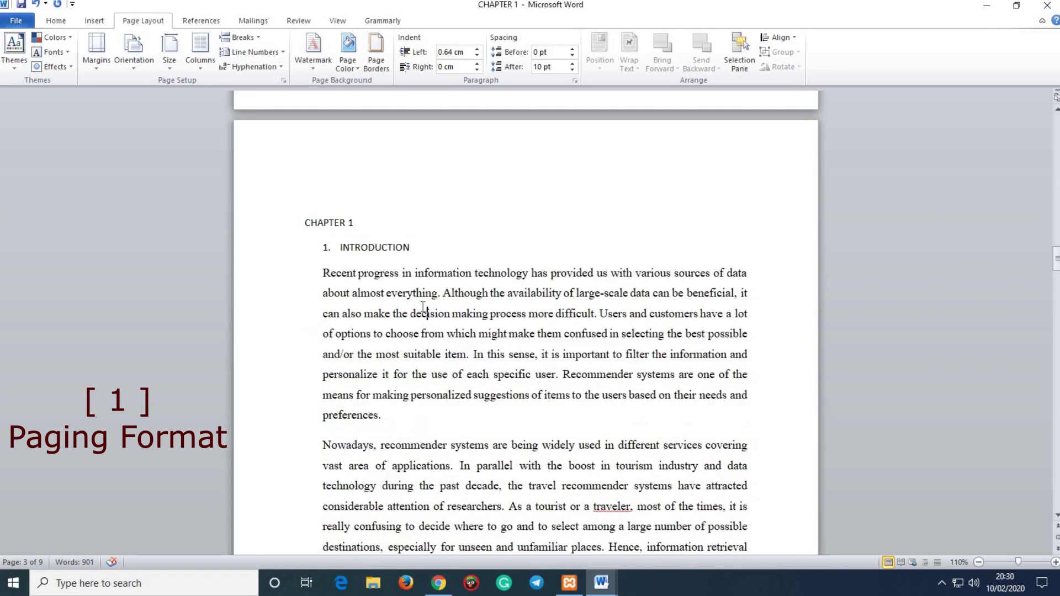
Step: Format the page numbers of section 3, which begins with Chapter 1, as 1, 2, 3 starting at 1, and close the footer
{"action": "scroll", "coordinate": [552, 284], "scroll_direction": "up", "scroll_amount": 3}
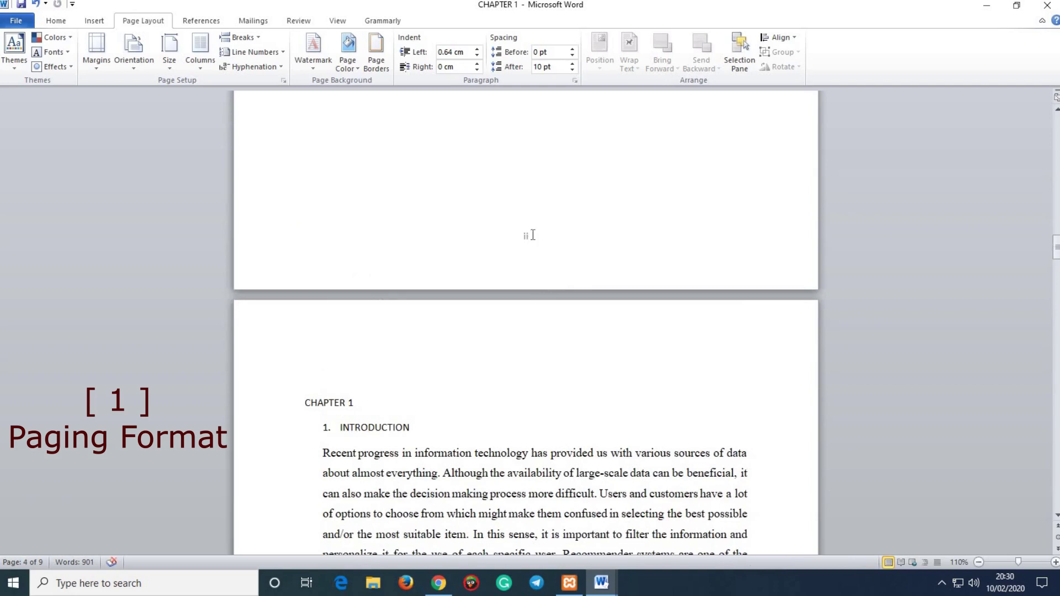
{"action": "scroll", "coordinate": [533, 235], "scroll_direction": "down", "scroll_amount": 12}
{"action": "scroll", "coordinate": [546, 448], "scroll_direction": "down", "scroll_amount": 1}
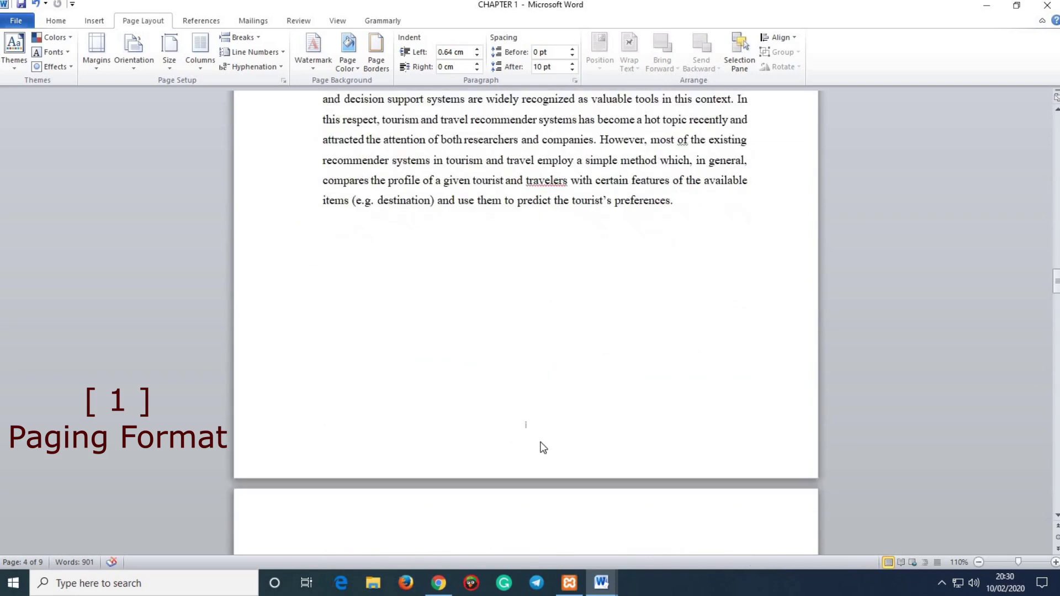
{"action": "scroll", "coordinate": [515, 300], "scroll_direction": "up", "scroll_amount": 9}
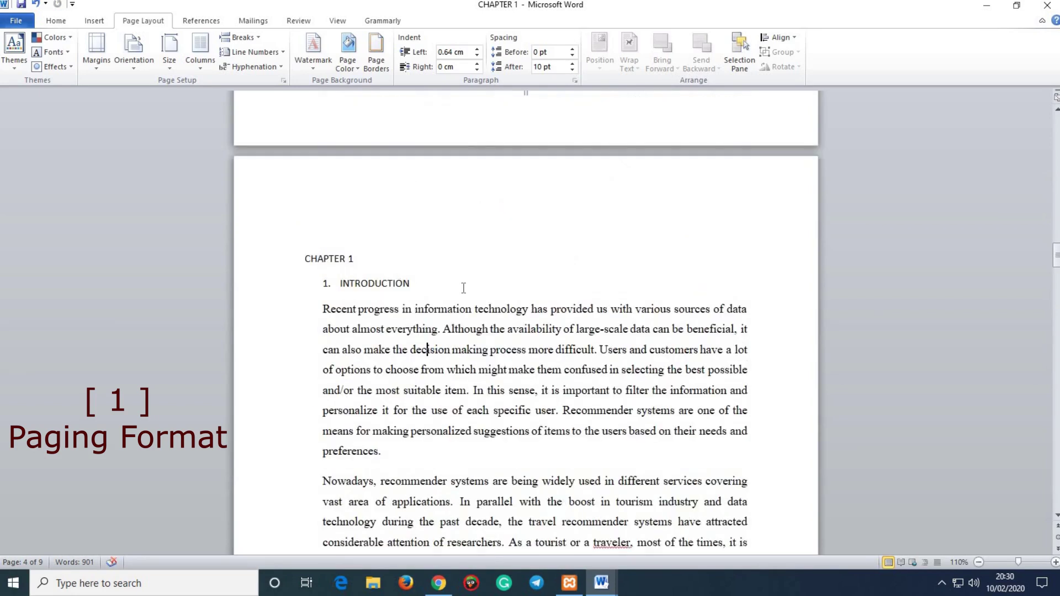
{"action": "scroll", "coordinate": [516, 345], "scroll_direction": "down", "scroll_amount": 8}
{"action": "double_click", "coordinate": [517, 338]}
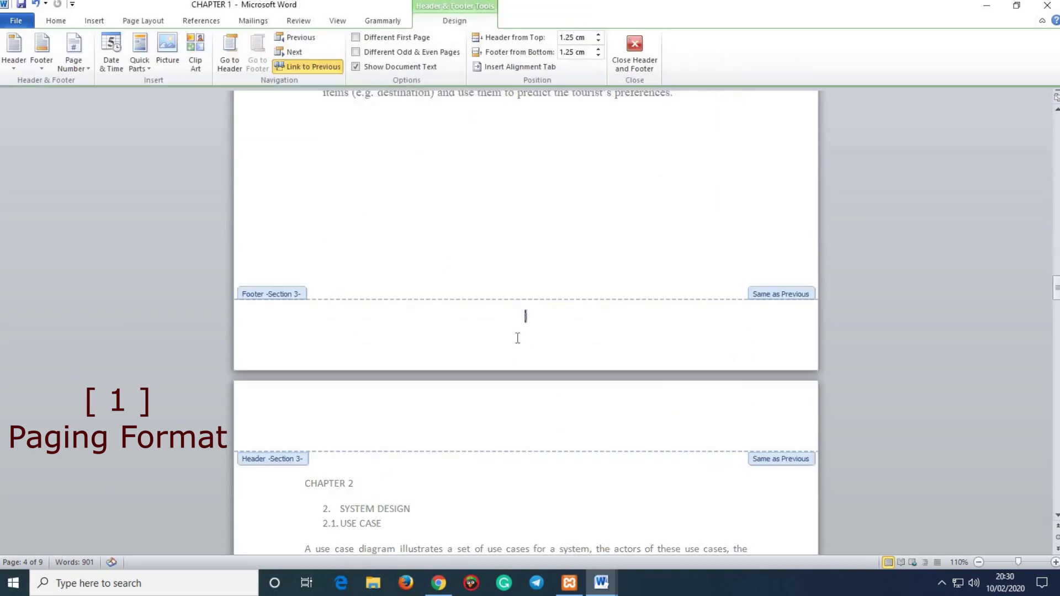
{"action": "left_click", "coordinate": [95, 21]}
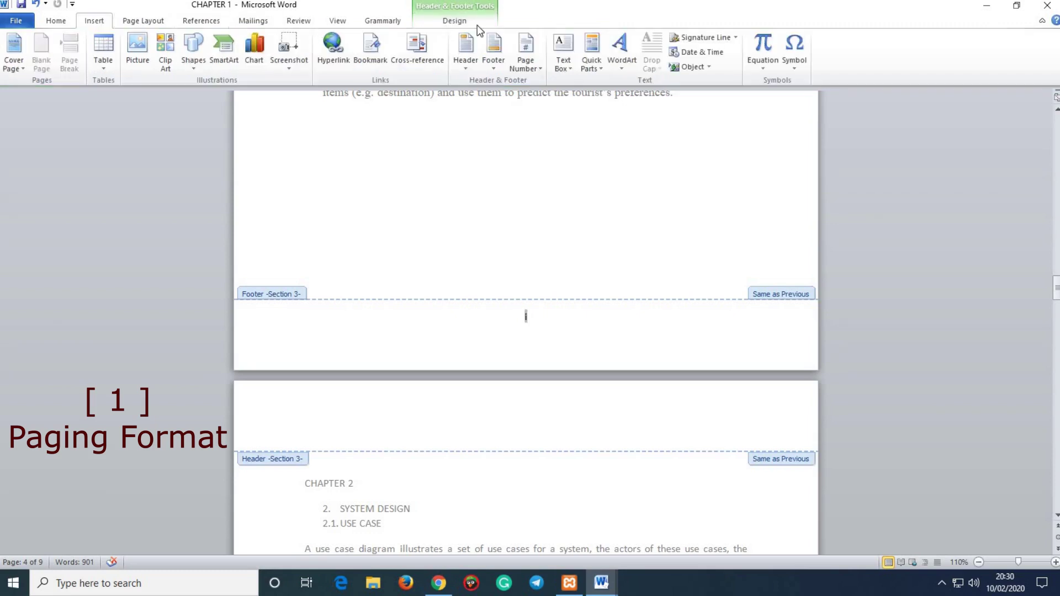
{"action": "left_click", "coordinate": [529, 57]}
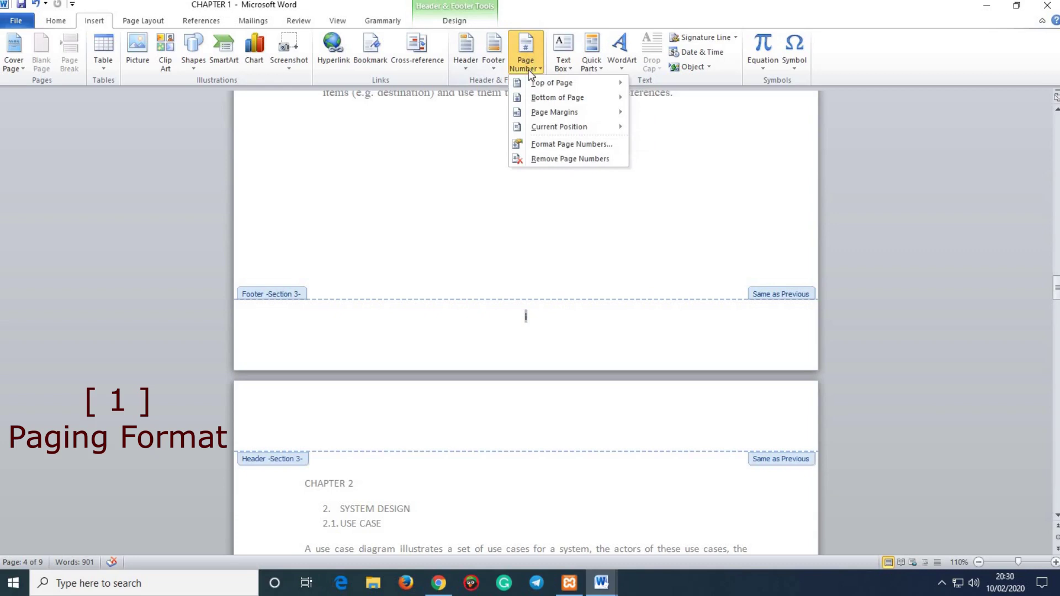
{"action": "left_click", "coordinate": [579, 145]}
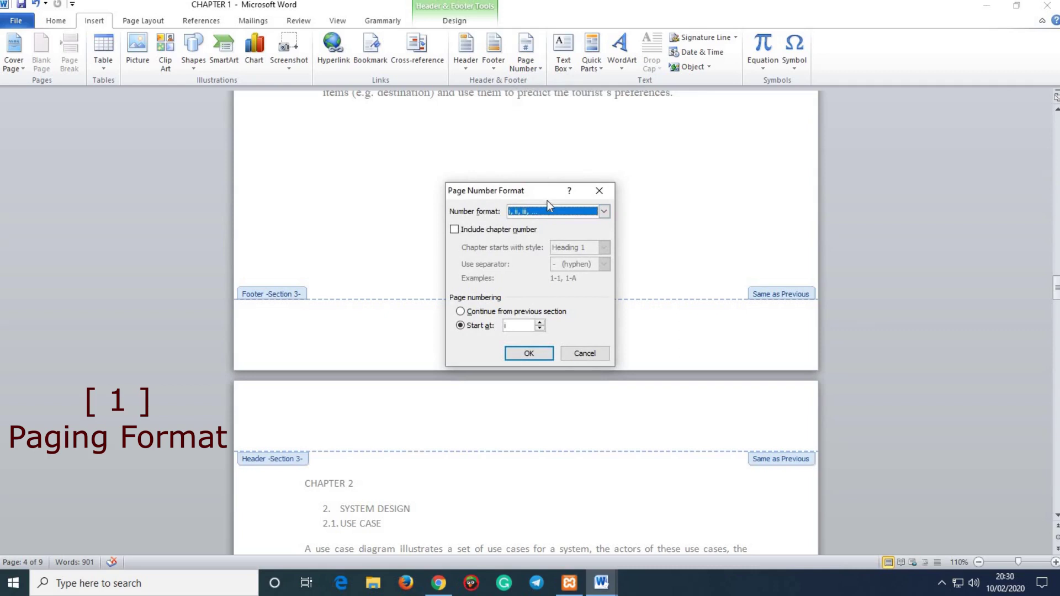
{"action": "left_click", "coordinate": [606, 213]}
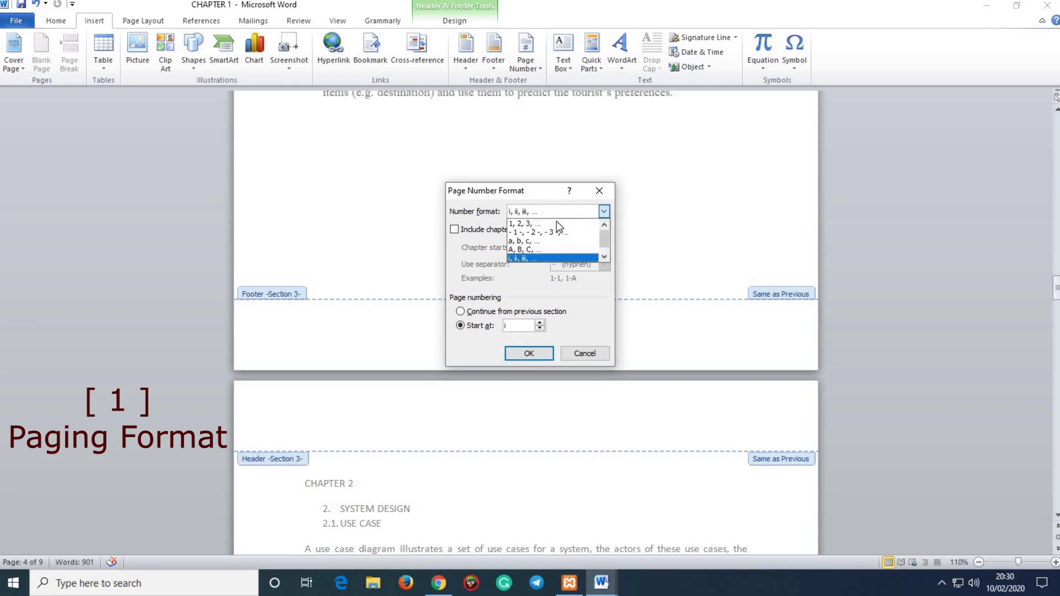
{"action": "left_click", "coordinate": [539, 224]}
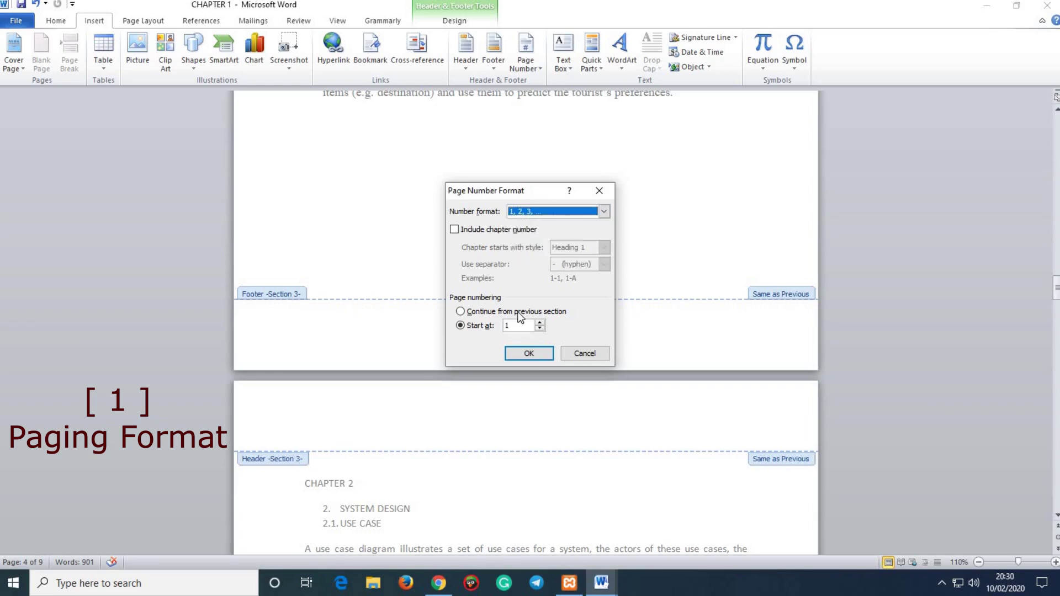
{"action": "left_click", "coordinate": [529, 354]}
{"action": "scroll", "coordinate": [528, 363], "scroll_direction": "up", "scroll_amount": 15}
{"action": "double_click", "coordinate": [480, 345]}
Step: Check the footer page numbers from Chapter 1 through the last page of the report
{"action": "scroll", "coordinate": [524, 356], "scroll_direction": "down", "scroll_amount": 8}
{"action": "scroll", "coordinate": [536, 345], "scroll_direction": "down", "scroll_amount": 3}
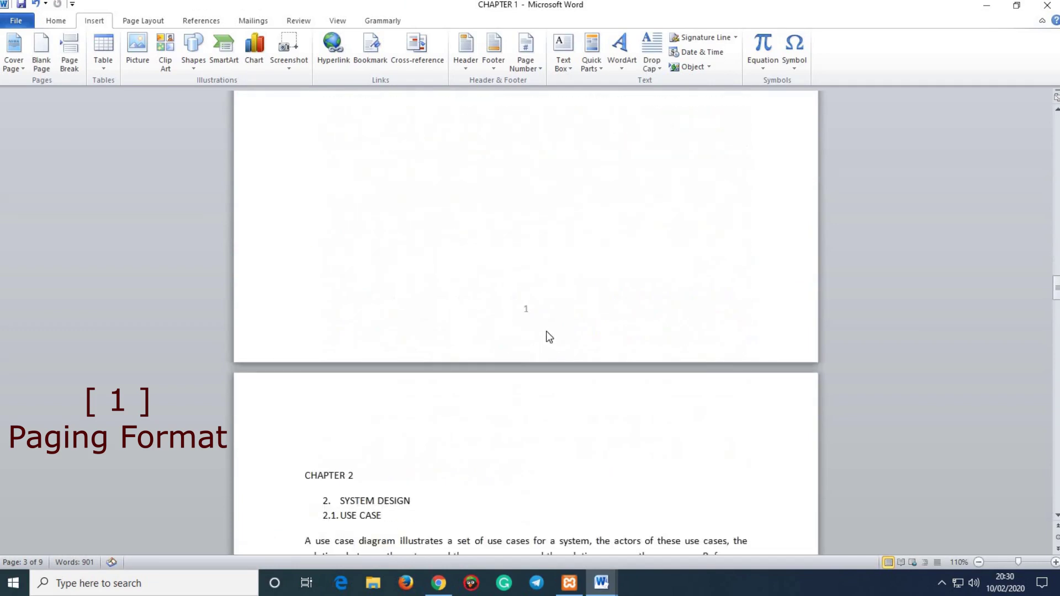
{"action": "scroll", "coordinate": [537, 331], "scroll_direction": "down", "scroll_amount": 20}
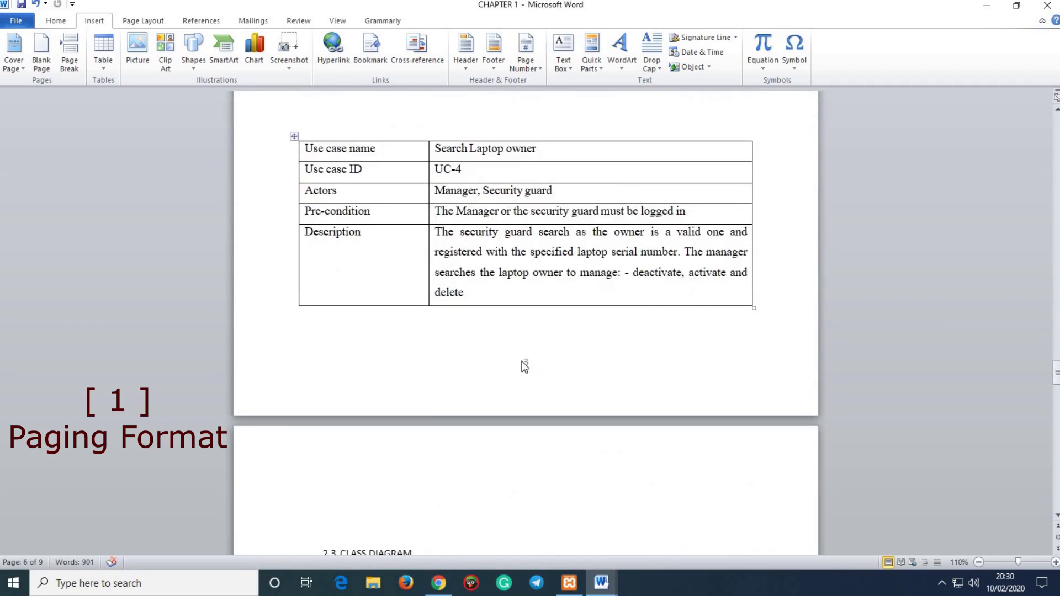
{"action": "scroll", "coordinate": [550, 361], "scroll_direction": "down", "scroll_amount": 15}
{"action": "left_click", "coordinate": [542, 379]}
{"action": "scroll", "coordinate": [535, 359], "scroll_direction": "down", "scroll_amount": 18}
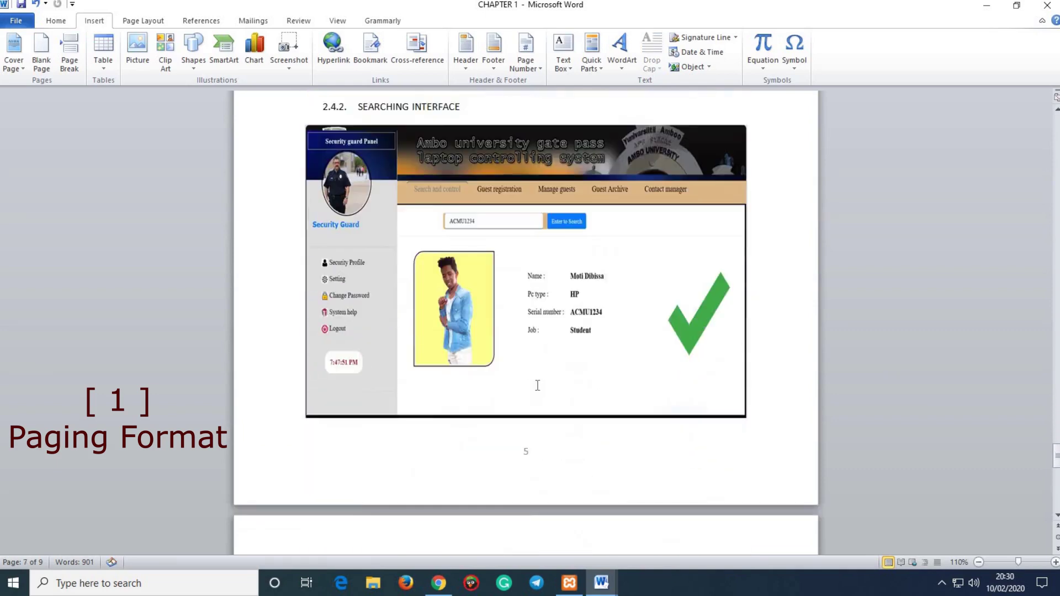
{"action": "scroll", "coordinate": [520, 266], "scroll_direction": "down", "scroll_amount": 6}
{"action": "scroll", "coordinate": [570, 350], "scroll_direction": "up", "scroll_amount": 11}
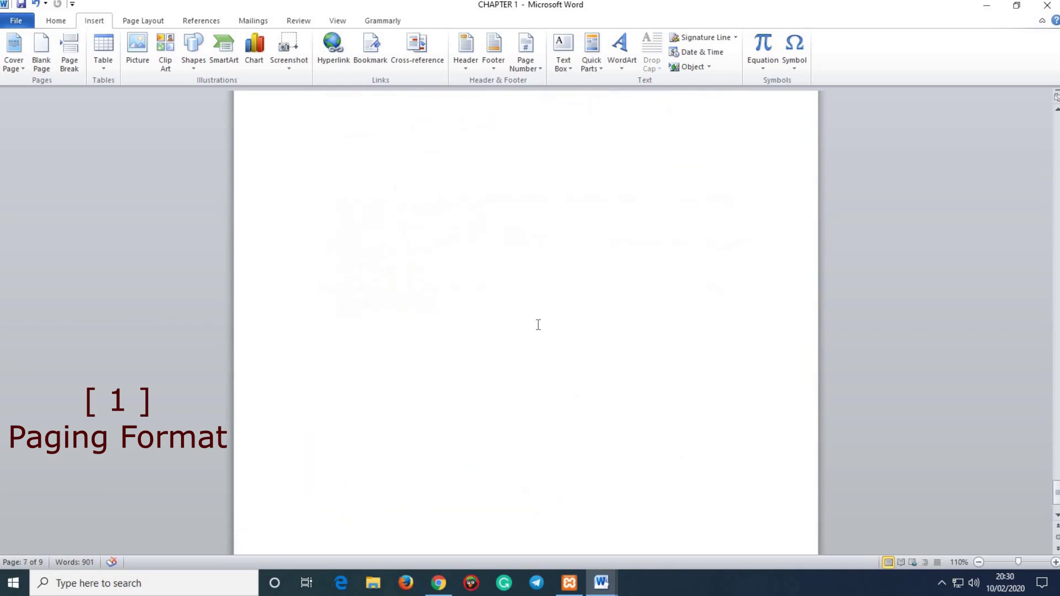
{"action": "scroll", "coordinate": [922, 412], "scroll_direction": "up", "scroll_amount": 7}
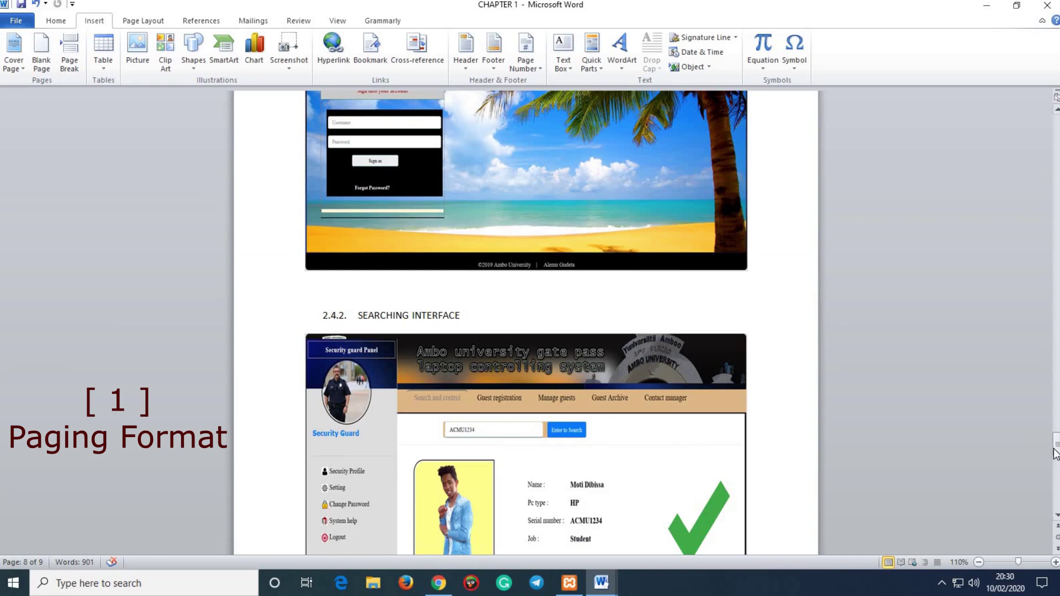
Step: Review the footer numbering from the title page through the abstract and acknowledgement to Chapter 1
{"action": "left_click_drag", "start_coordinate": [1057, 444], "coordinate": [1057, 114]}
{"action": "scroll", "coordinate": [529, 192], "scroll_direction": "down", "scroll_amount": 5}
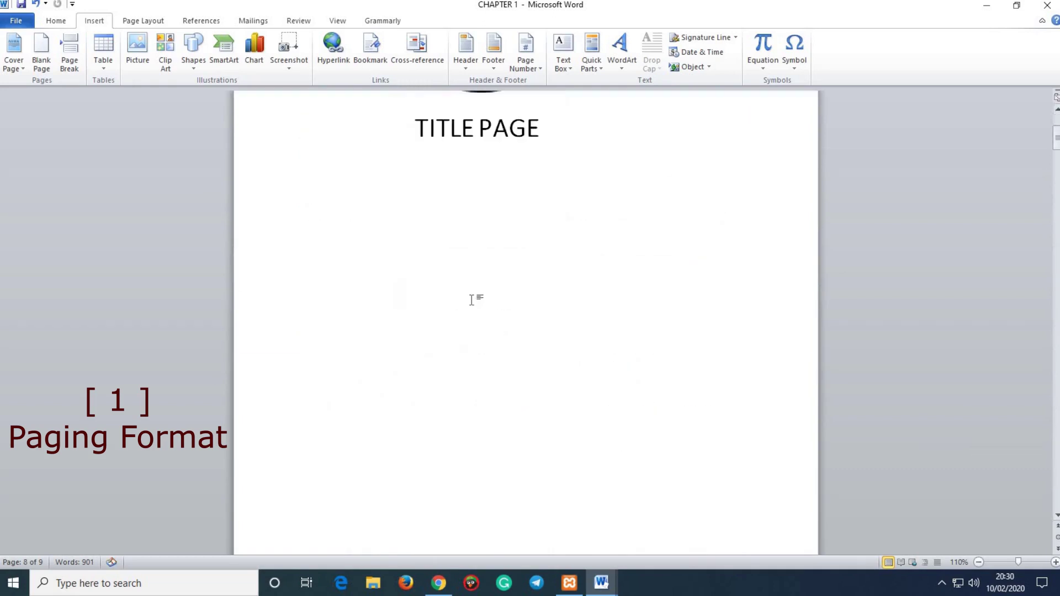
{"action": "scroll", "coordinate": [528, 211], "scroll_direction": "down", "scroll_amount": 15}
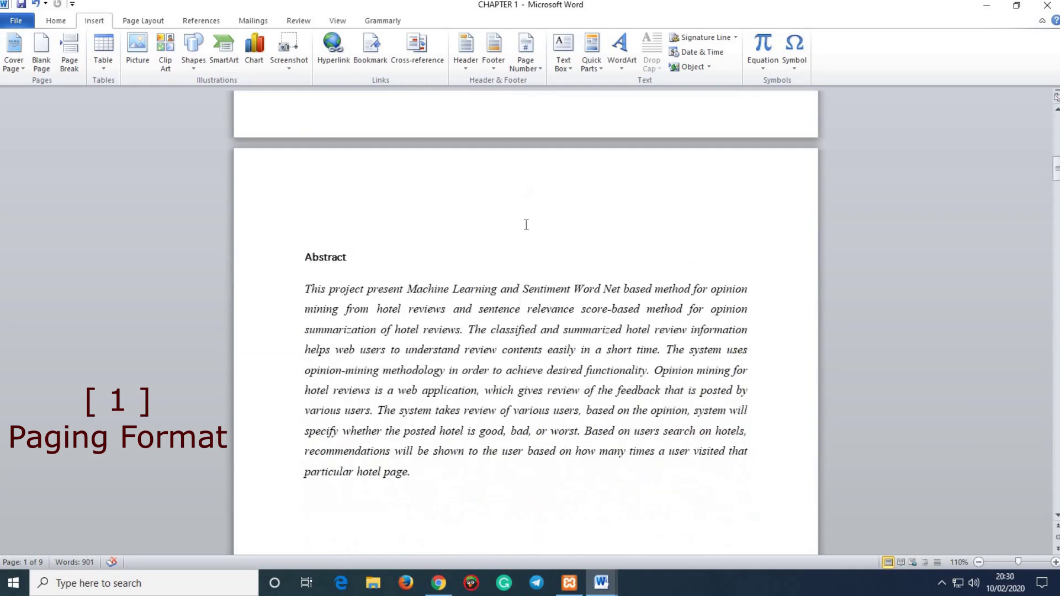
{"action": "scroll", "coordinate": [530, 214], "scroll_direction": "down", "scroll_amount": 15}
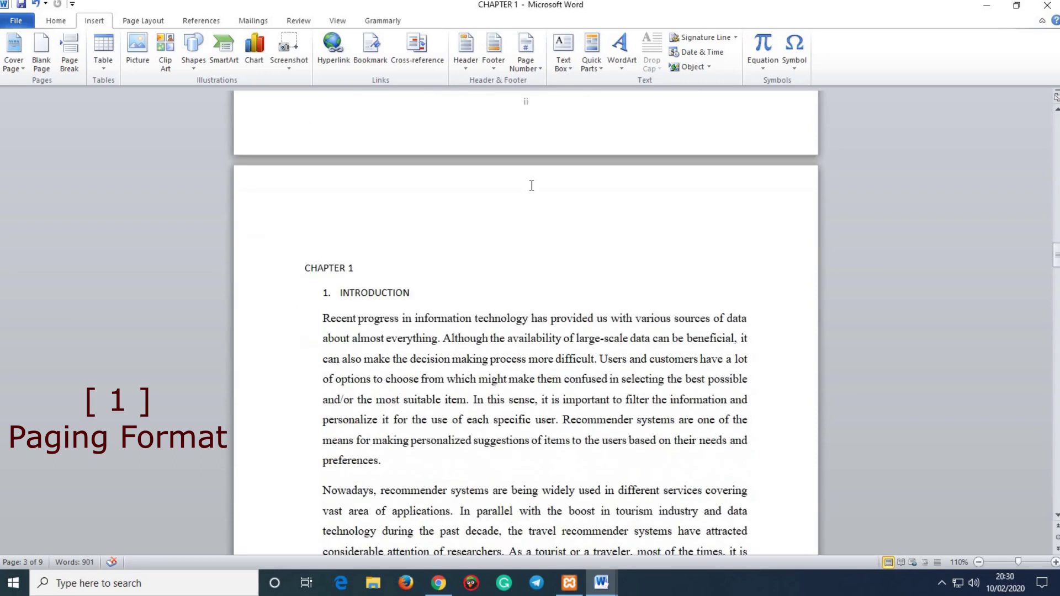
{"action": "scroll", "coordinate": [532, 221], "scroll_direction": "down", "scroll_amount": 12}
{"action": "scroll", "coordinate": [541, 283], "scroll_direction": "up", "scroll_amount": 7}
{"action": "scroll", "coordinate": [542, 284], "scroll_direction": "up", "scroll_amount": 20}
{"action": "scroll", "coordinate": [537, 281], "scroll_direction": "up", "scroll_amount": 20}
Step: Turn on Different First Page for the title page's footer in section 1 and close the footer
{"action": "scroll", "coordinate": [508, 318], "scroll_direction": "down", "scroll_amount": 4}
{"action": "scroll", "coordinate": [508, 318], "scroll_direction": "down", "scroll_amount": 6}
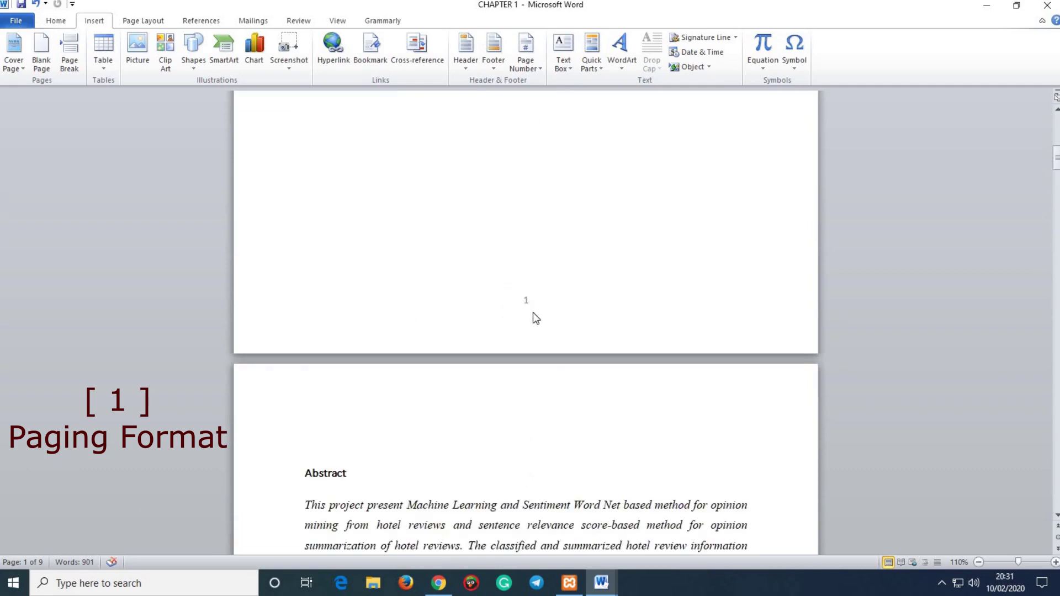
{"action": "double_click", "coordinate": [529, 313]}
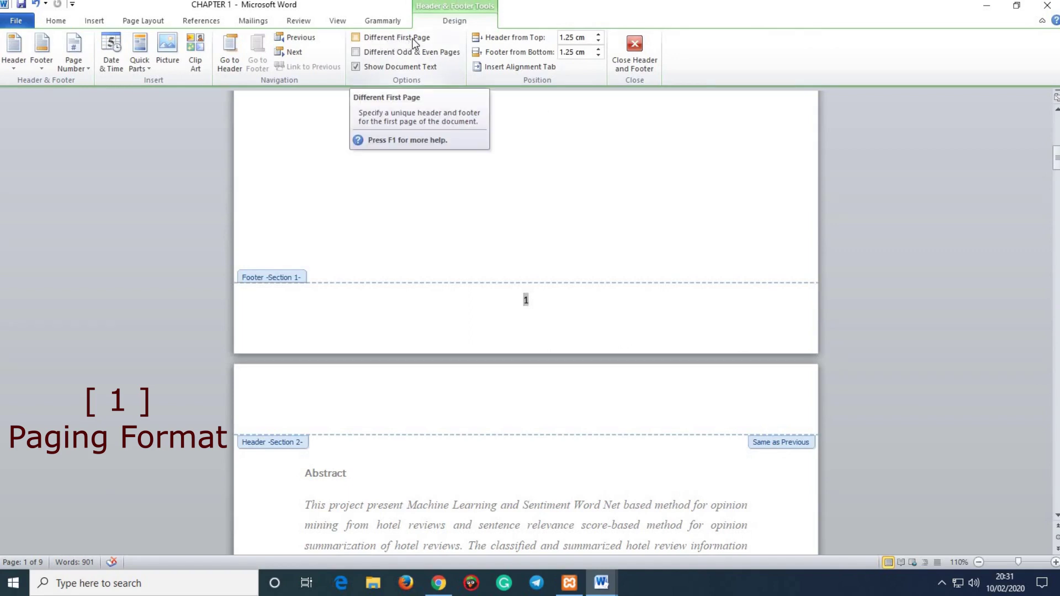
{"action": "left_click", "coordinate": [356, 39]}
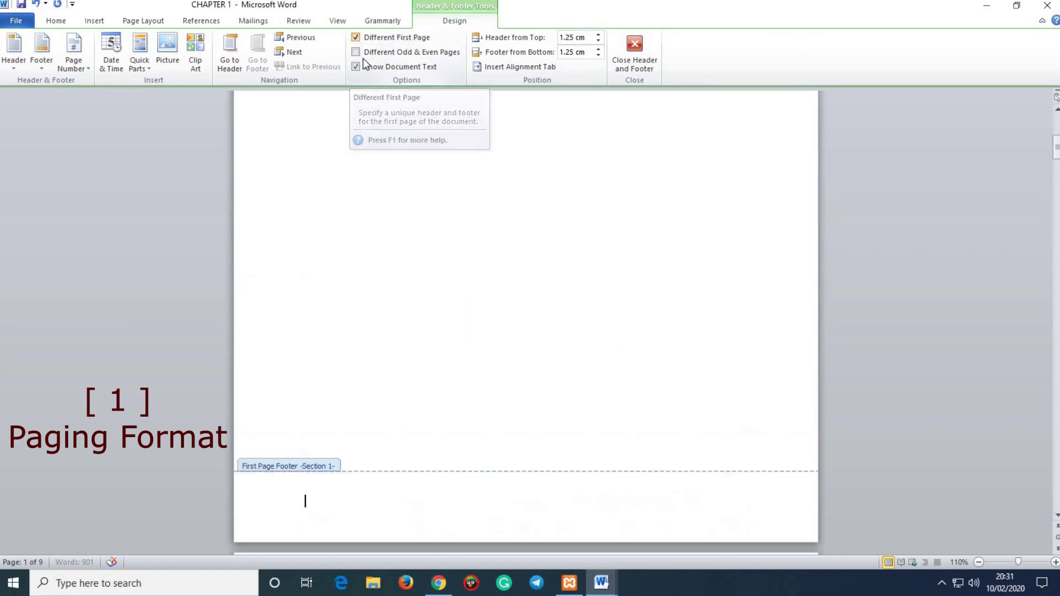
{"action": "double_click", "coordinate": [456, 178]}
Step: Recheck the page numbers from the title page through the front matter to Chapter 1, and return to the title page
{"action": "scroll", "coordinate": [518, 306], "scroll_direction": "up", "scroll_amount": 5}
{"action": "left_click_drag", "start_coordinate": [1057, 393], "coordinate": [1056, 157]}
{"action": "scroll", "coordinate": [561, 296], "scroll_direction": "down", "scroll_amount": 10}
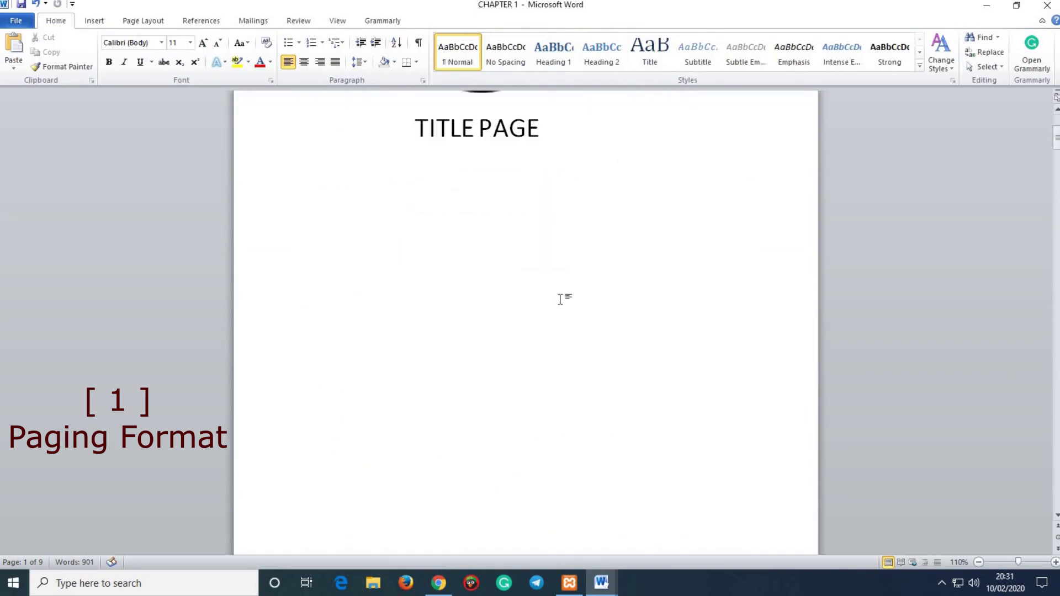
{"action": "scroll", "coordinate": [473, 331], "scroll_direction": "down", "scroll_amount": 10}
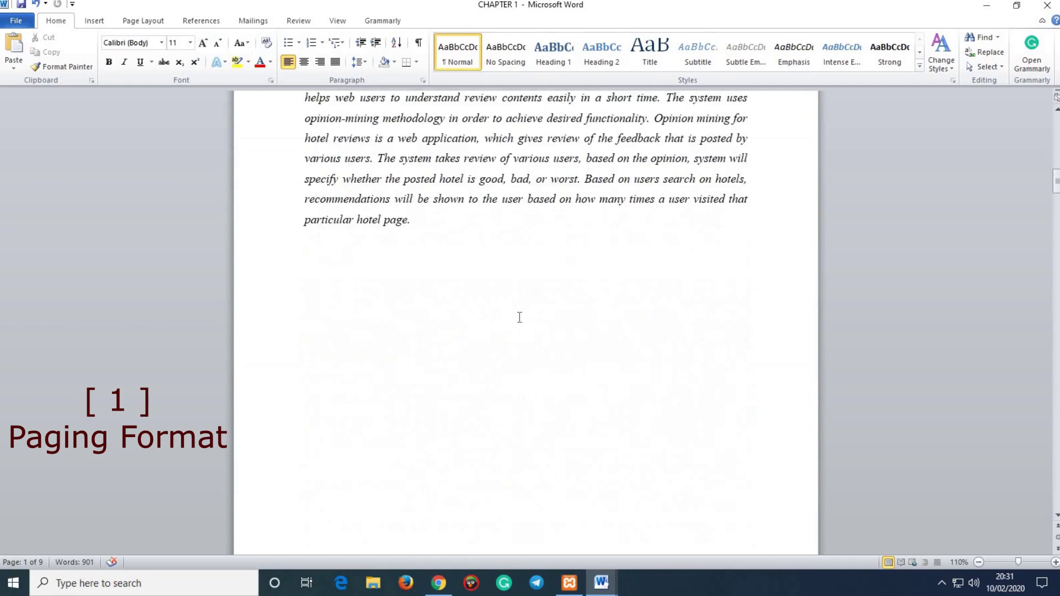
{"action": "scroll", "coordinate": [530, 408], "scroll_direction": "down", "scroll_amount": 15}
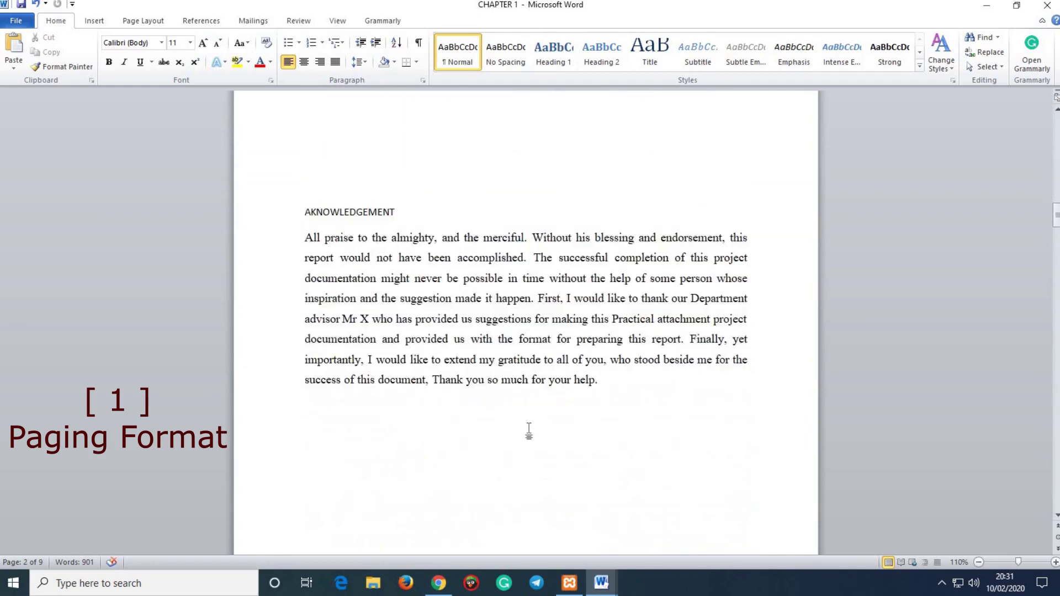
{"action": "scroll", "coordinate": [533, 356], "scroll_direction": "down", "scroll_amount": 10}
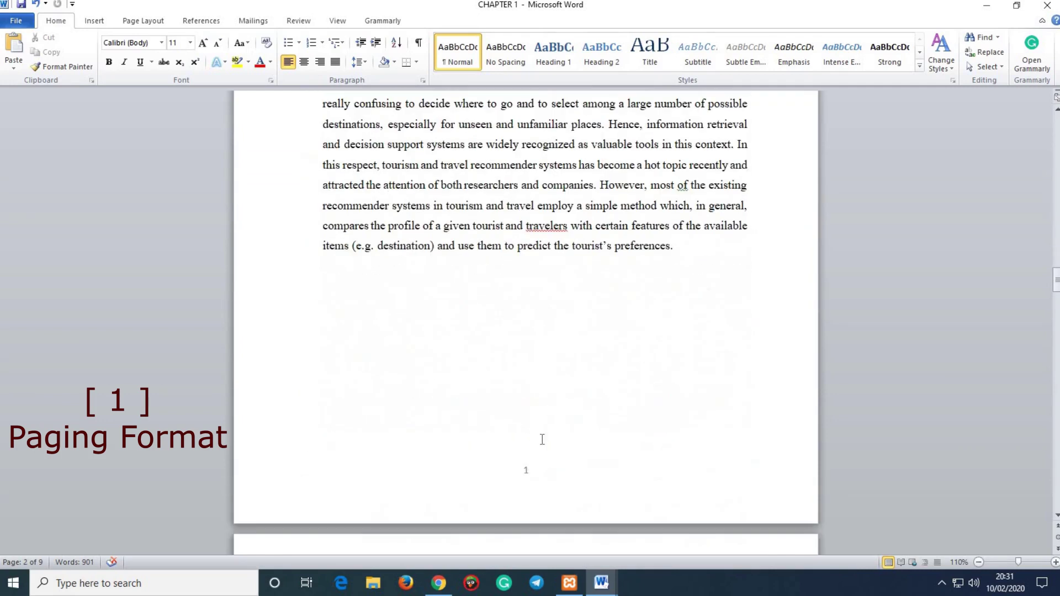
{"action": "scroll", "coordinate": [540, 383], "scroll_direction": "up", "scroll_amount": 20}
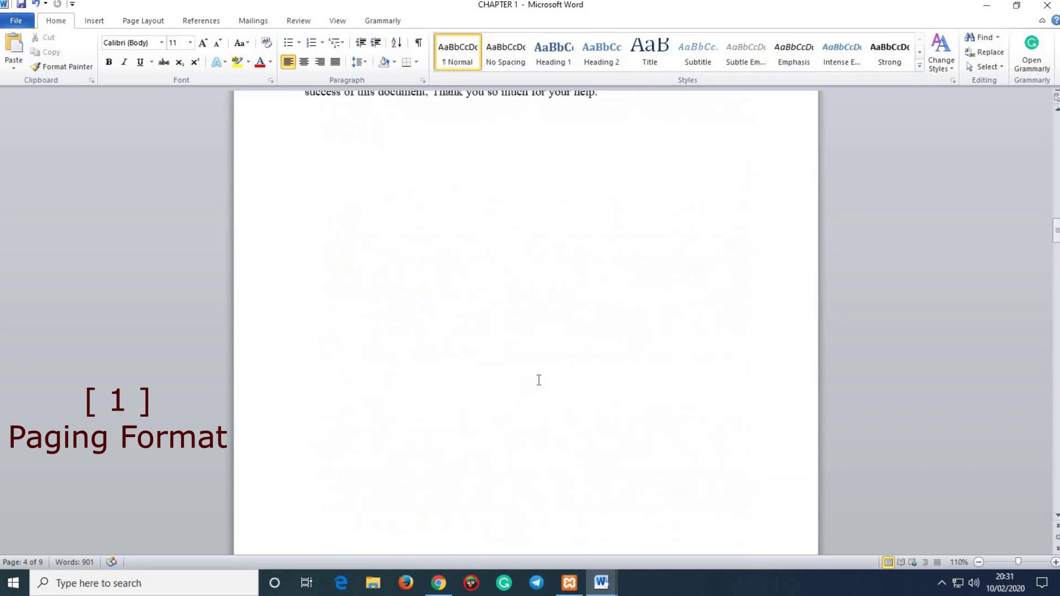
{"action": "scroll", "coordinate": [537, 379], "scroll_direction": "up", "scroll_amount": 10}
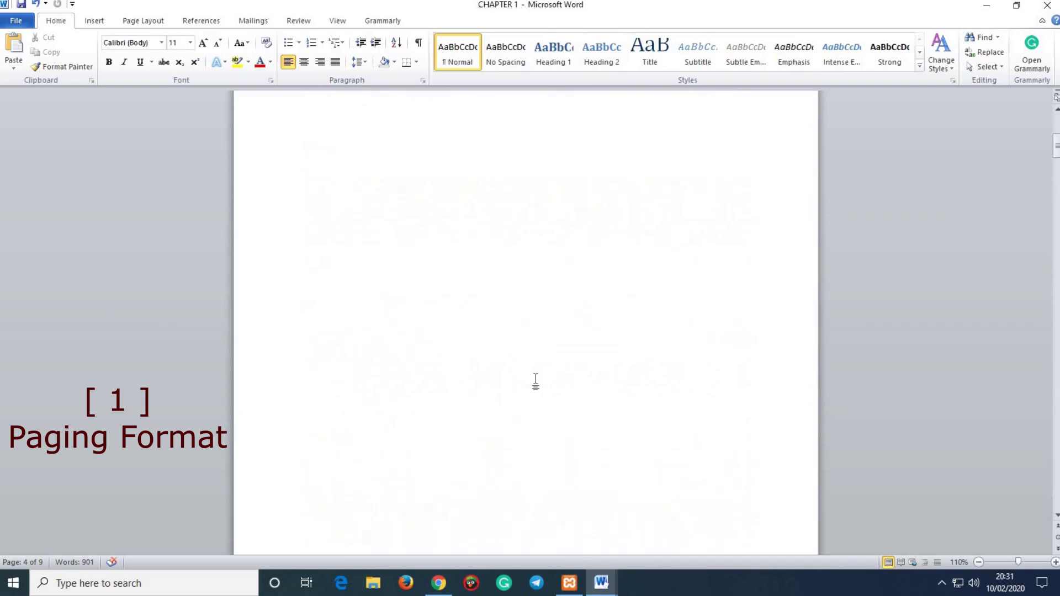
{"action": "scroll", "coordinate": [538, 376], "scroll_direction": "up", "scroll_amount": 1}
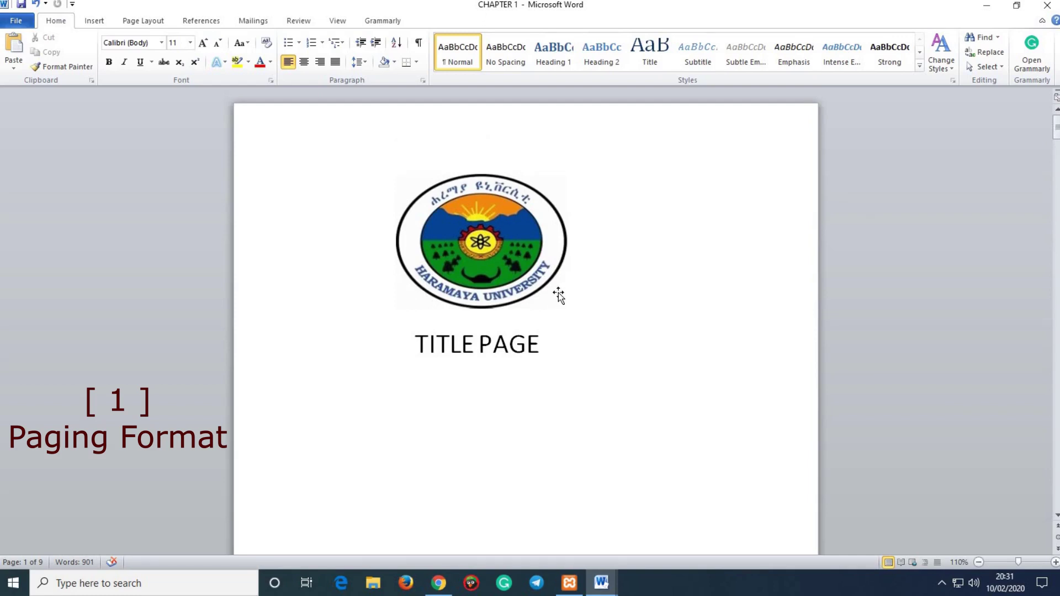
Step: Look through the report from the title page to Chapter 1, examining the Abstract, AKNOWLEDGEMENT, CHAPTER 1 and INTRODUCTION titles
{"action": "scroll", "coordinate": [559, 295], "scroll_direction": "down", "scroll_amount": 3}
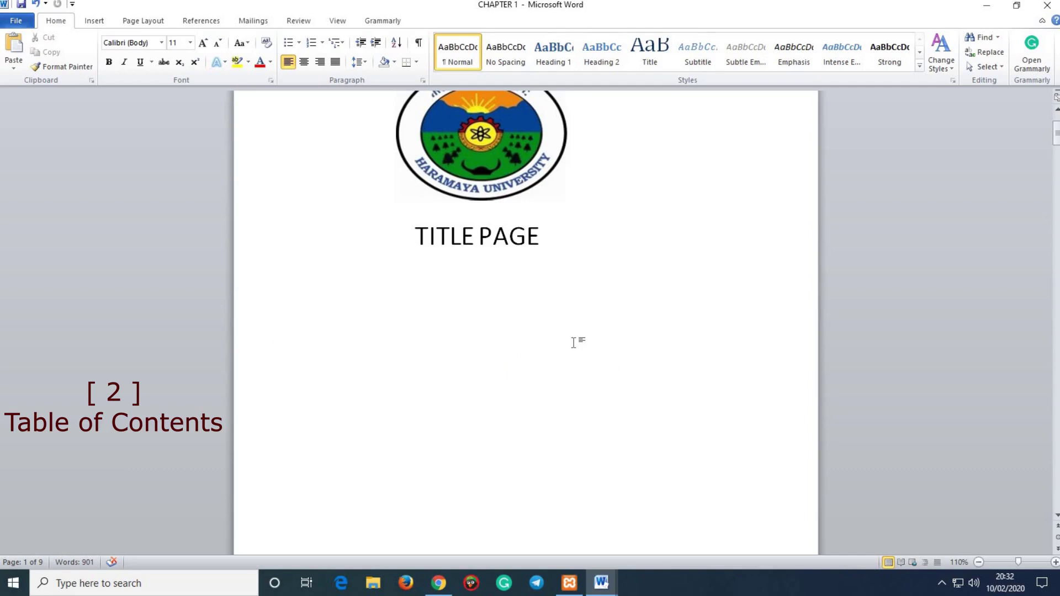
{"action": "scroll", "coordinate": [574, 341], "scroll_direction": "down", "scroll_amount": 10}
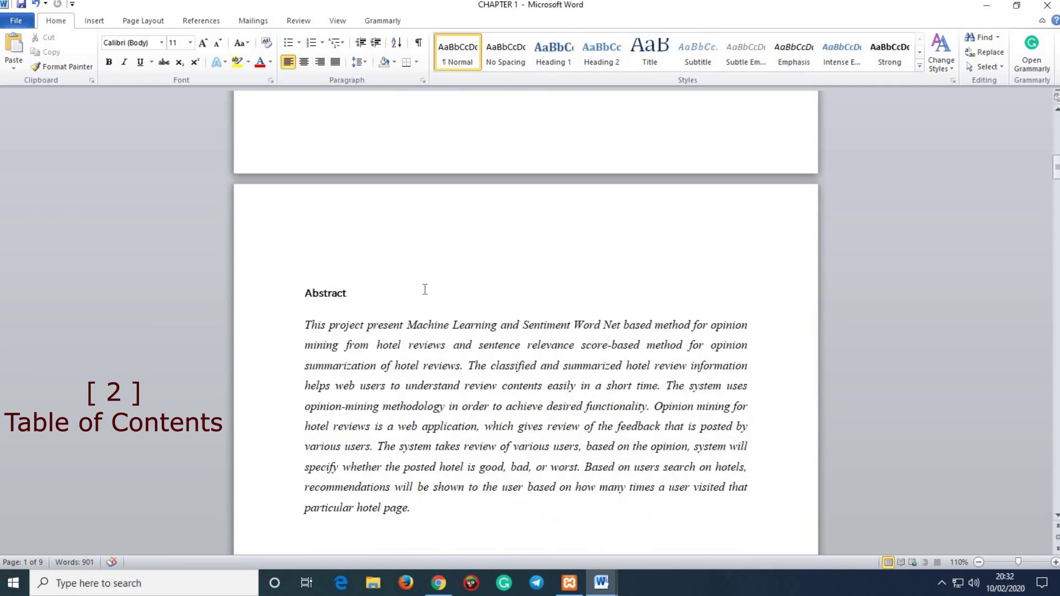
{"action": "scroll", "coordinate": [425, 289], "scroll_direction": "up", "scroll_amount": 10}
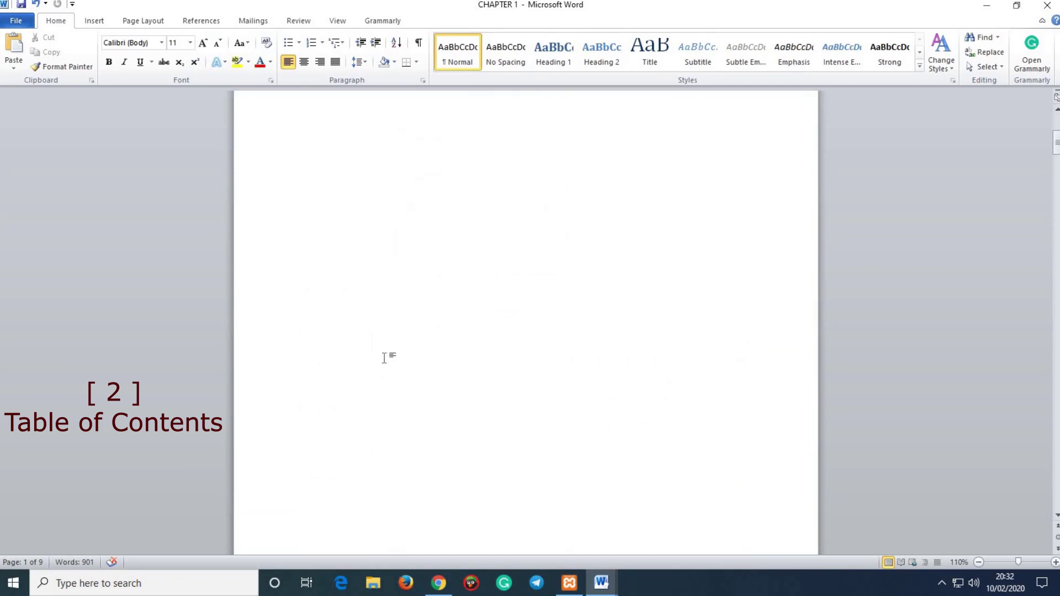
{"action": "scroll", "coordinate": [353, 367], "scroll_direction": "down", "scroll_amount": 5}
{"action": "left_click", "coordinate": [317, 343]}
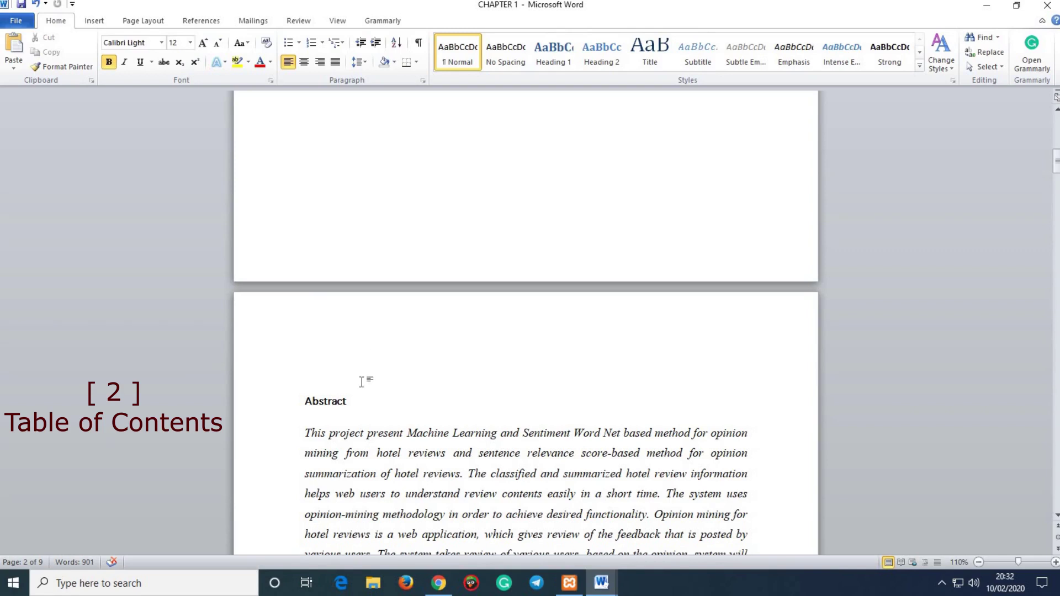
{"action": "left_click_drag", "start_coordinate": [301, 398], "coordinate": [391, 390]}
{"action": "scroll", "coordinate": [390, 390], "scroll_direction": "down", "scroll_amount": 10}
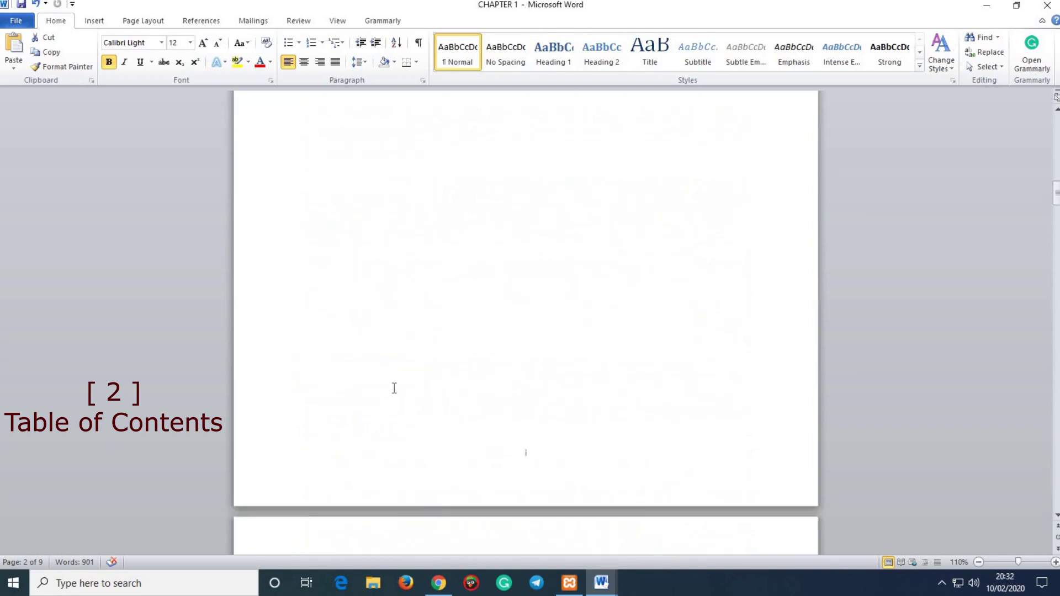
{"action": "left_click_drag", "start_coordinate": [305, 399], "coordinate": [373, 421]}
{"action": "scroll", "coordinate": [373, 421], "scroll_direction": "down", "scroll_amount": 10}
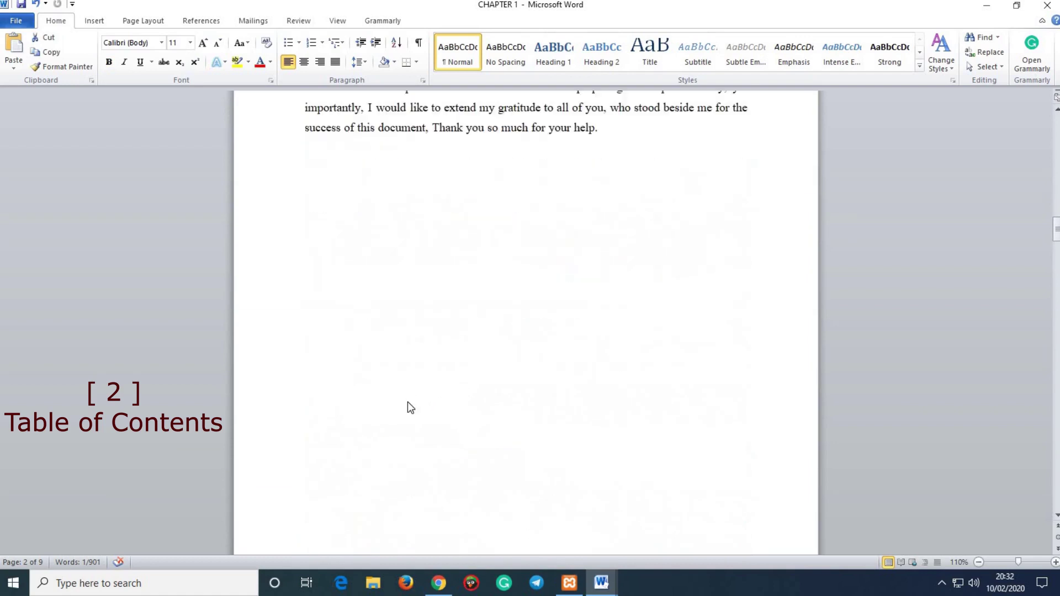
{"action": "left_click", "coordinate": [397, 353]}
{"action": "triple_click", "coordinate": [337, 348]}
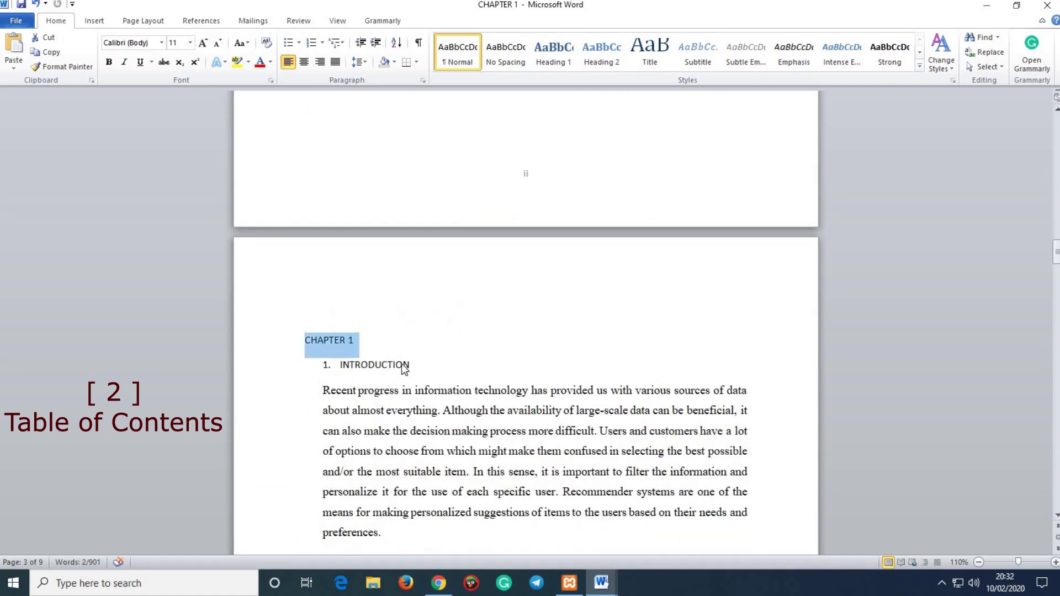
{"action": "left_click_drag", "start_coordinate": [407, 368], "coordinate": [381, 366]}
{"action": "left_click", "coordinate": [468, 366]}
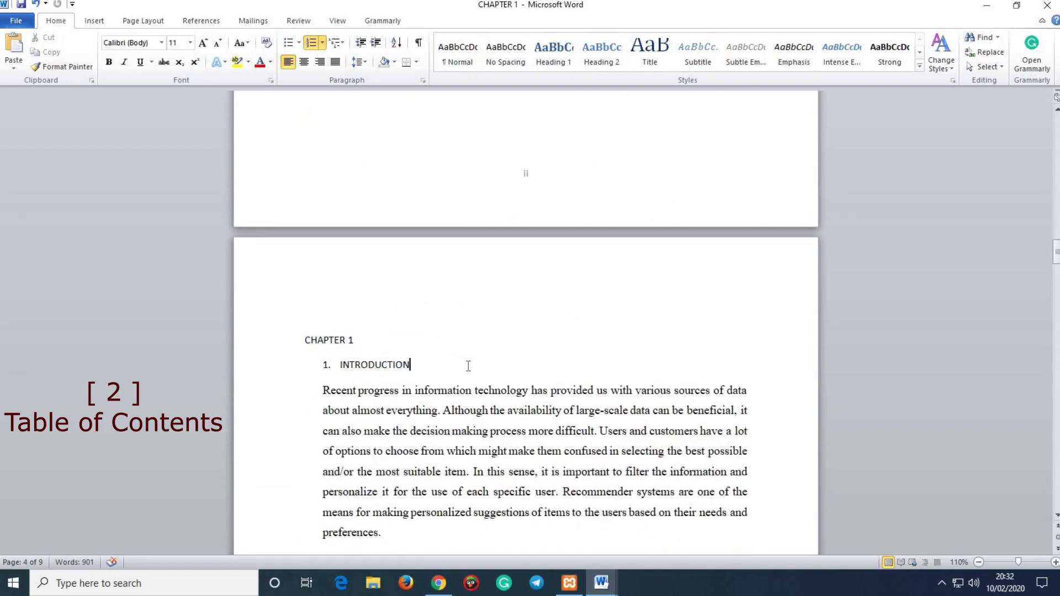
{"action": "scroll", "coordinate": [467, 363], "scroll_direction": "up", "scroll_amount": 15}
{"action": "scroll", "coordinate": [464, 359], "scroll_direction": "down", "scroll_amount": 8}
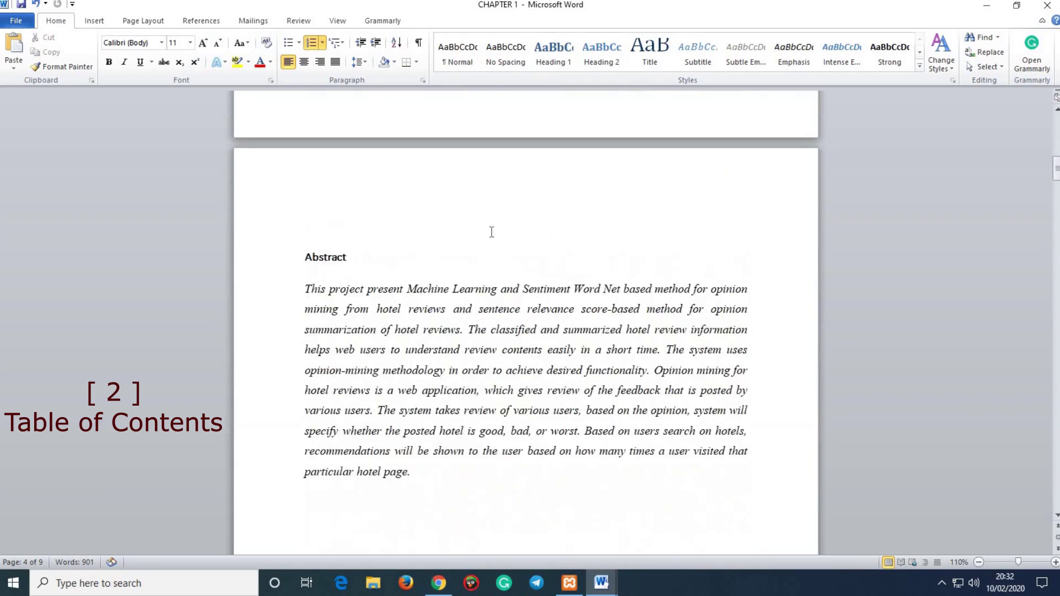
Step: Apply the Heading 1 style to the Abstract and AKNOWLEDGEMENT titles
{"action": "left_click_drag", "start_coordinate": [350, 255], "coordinate": [304, 258]}
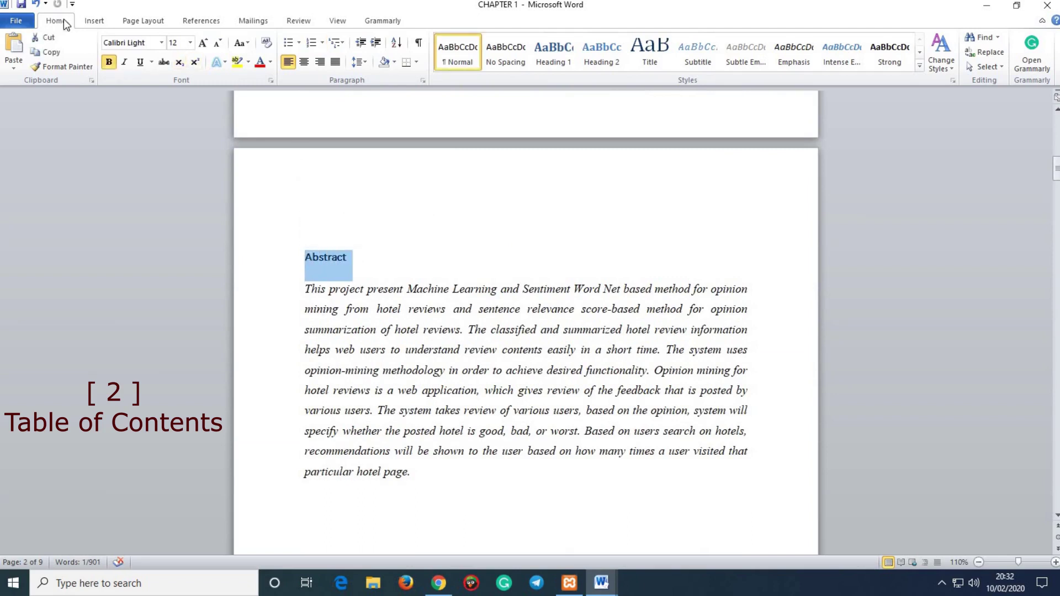
{"action": "left_click", "coordinate": [559, 59]}
{"action": "left_click", "coordinate": [416, 250]}
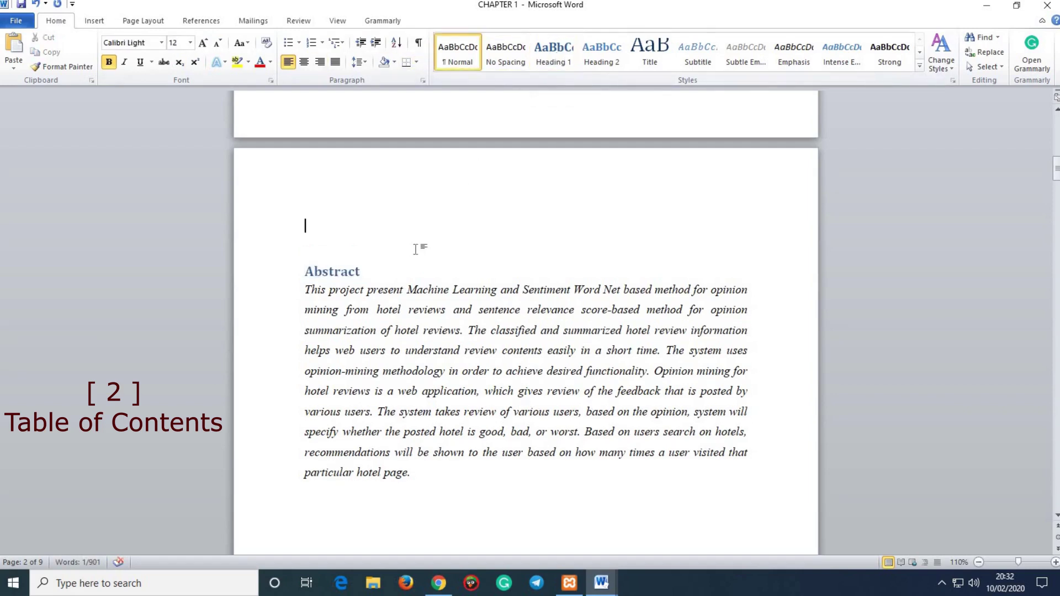
{"action": "scroll", "coordinate": [416, 249], "scroll_direction": "down", "scroll_amount": 15}
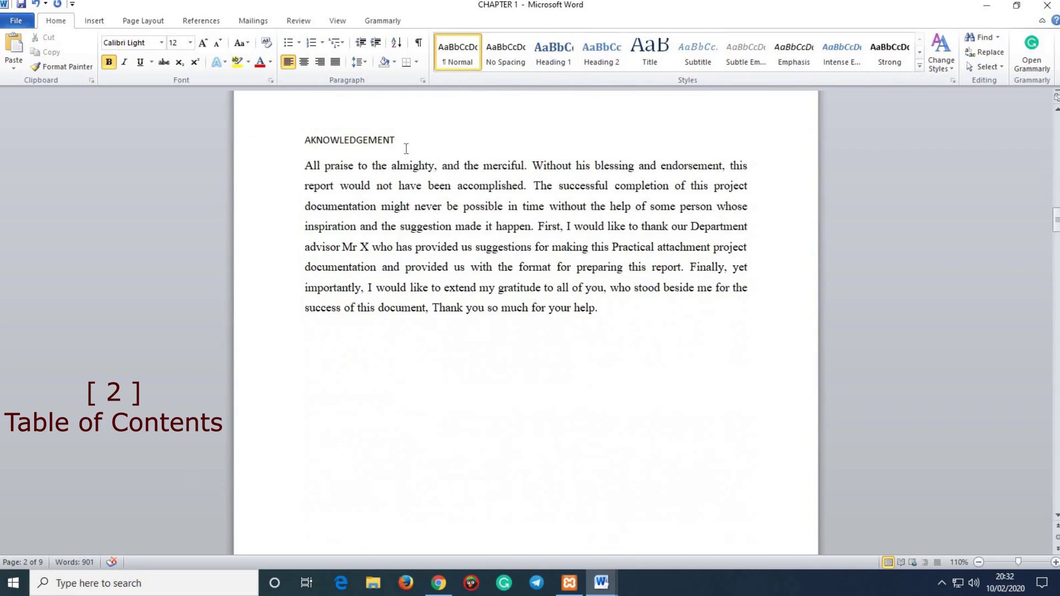
{"action": "left_click_drag", "start_coordinate": [400, 140], "coordinate": [305, 141]}
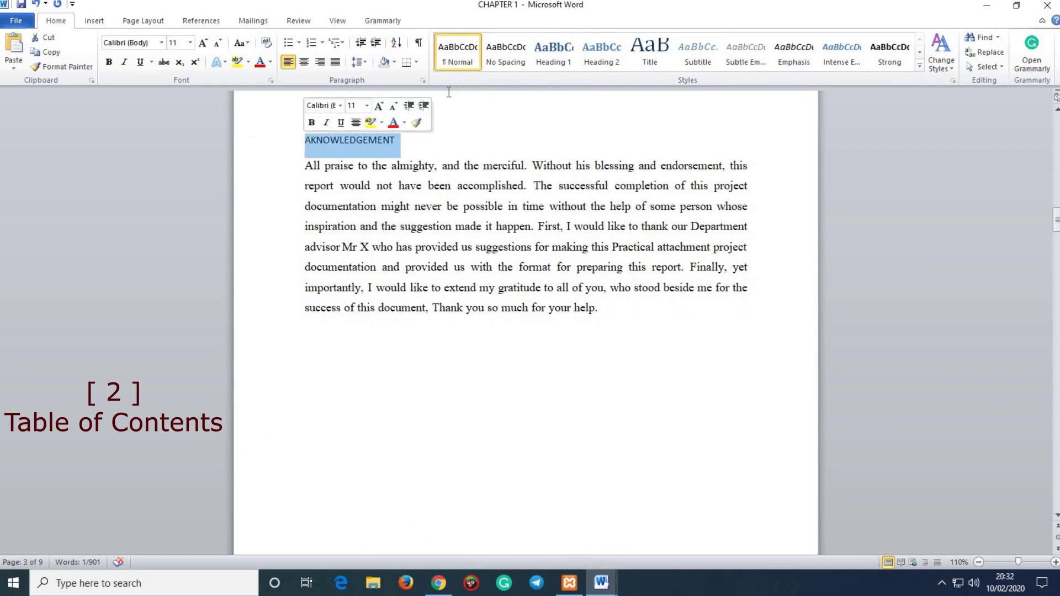
{"action": "left_click", "coordinate": [549, 60]}
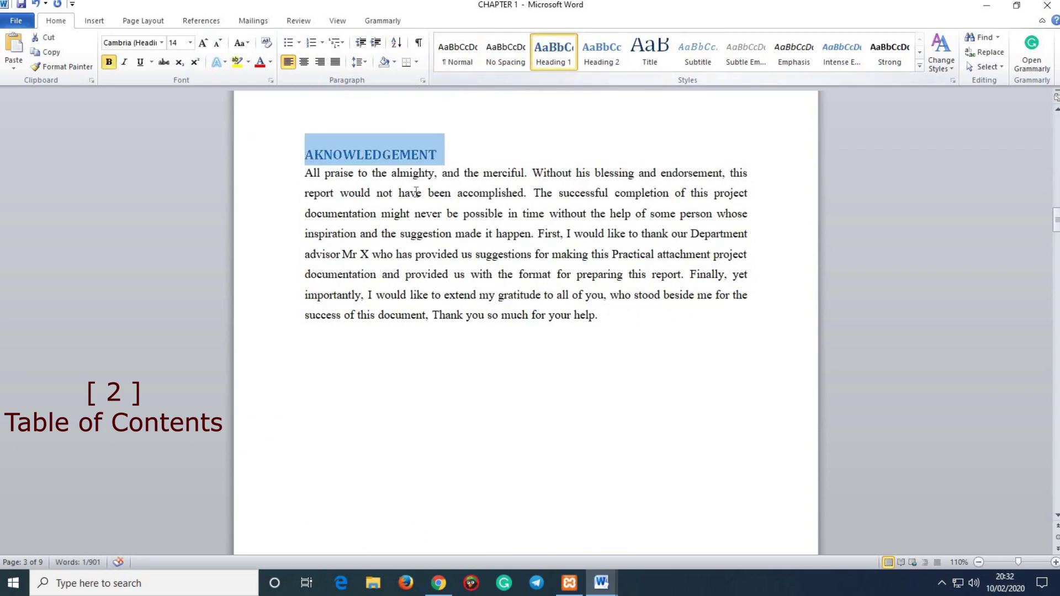
Step: Apply the Heading 1 style to the CHAPTER 1 title
{"action": "scroll", "coordinate": [416, 191], "scroll_direction": "down", "scroll_amount": 10}
{"action": "left_click", "coordinate": [426, 260]}
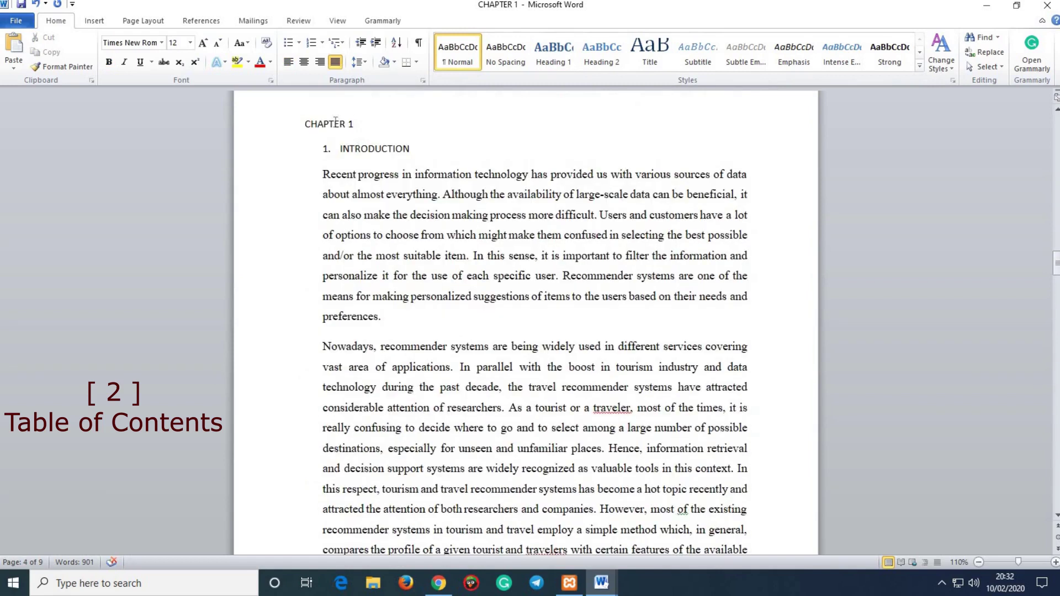
{"action": "triple_click", "coordinate": [335, 120]}
{"action": "left_click", "coordinate": [555, 53]}
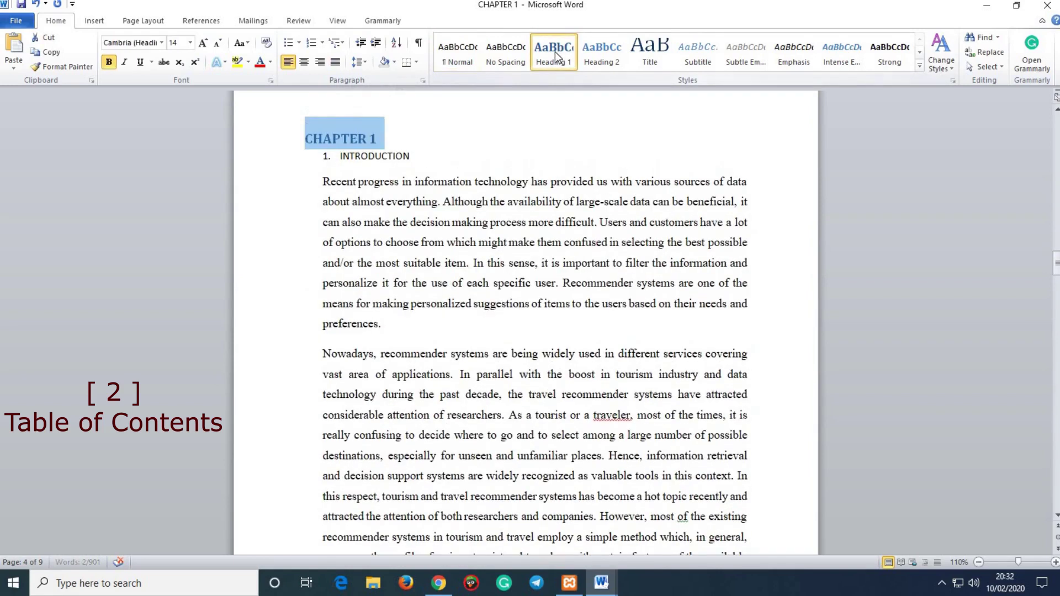
Step: Style INTRODUCTION under Chapter 1 as Heading 1 and put the number "1." in front of it
{"action": "left_click_drag", "start_coordinate": [424, 156], "coordinate": [330, 164]}
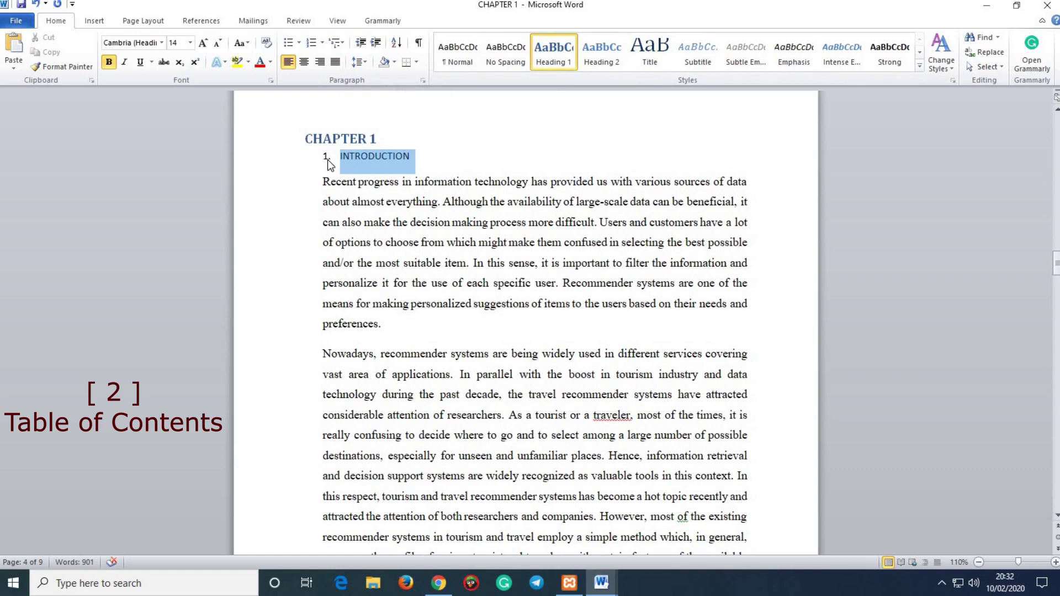
{"action": "left_click", "coordinate": [544, 64]}
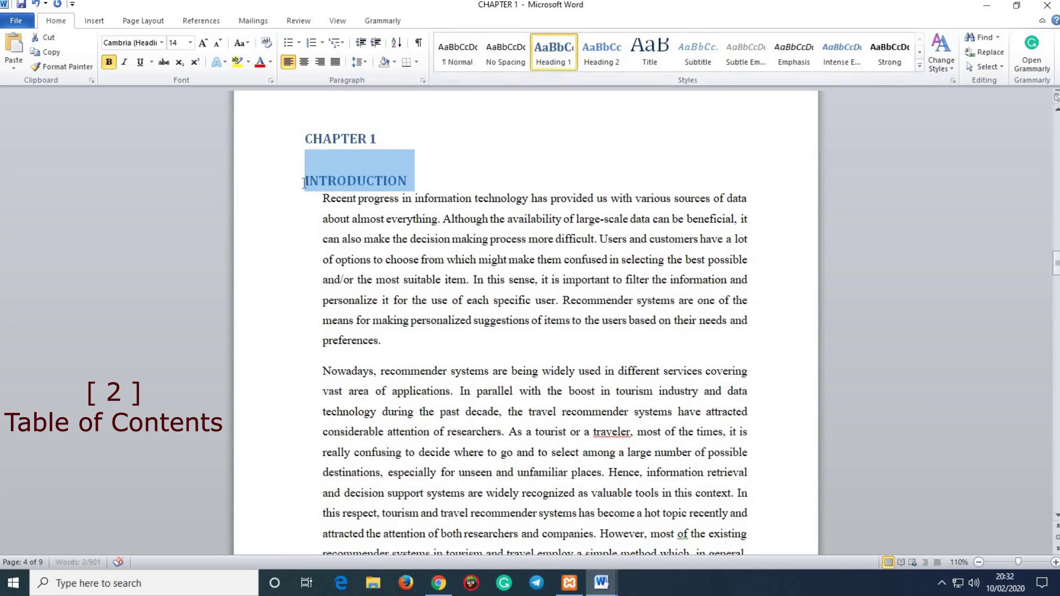
{"action": "left_click", "coordinate": [303, 183]}
{"action": "type", "text": "1."}
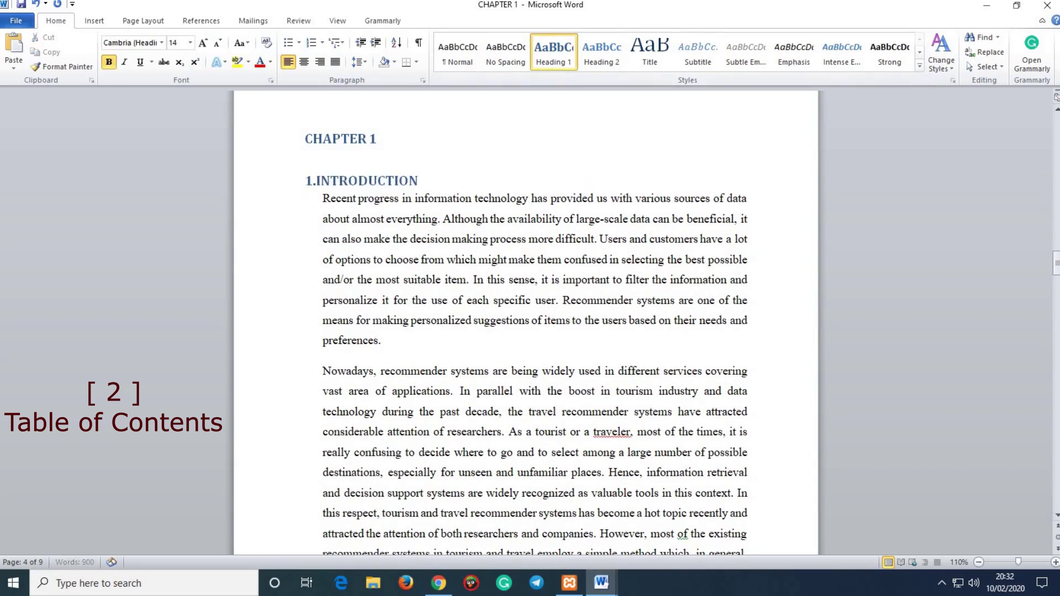
Step: Apply the Heading 1 style to the CHAPTER 2 title
{"action": "scroll", "coordinate": [371, 361], "scroll_direction": "down", "scroll_amount": 10}
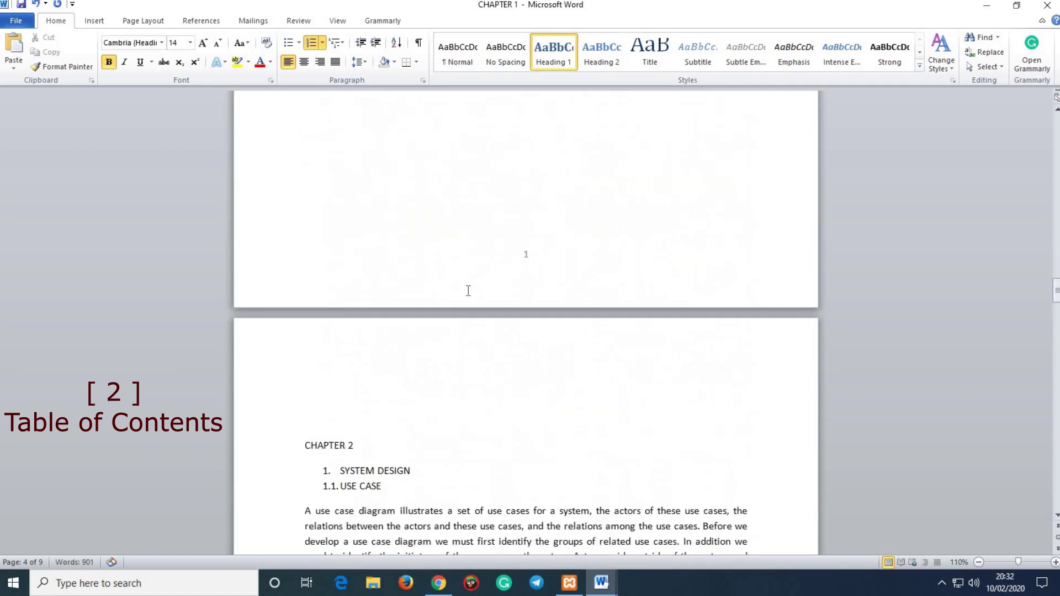
{"action": "left_click_drag", "start_coordinate": [360, 228], "coordinate": [304, 229]}
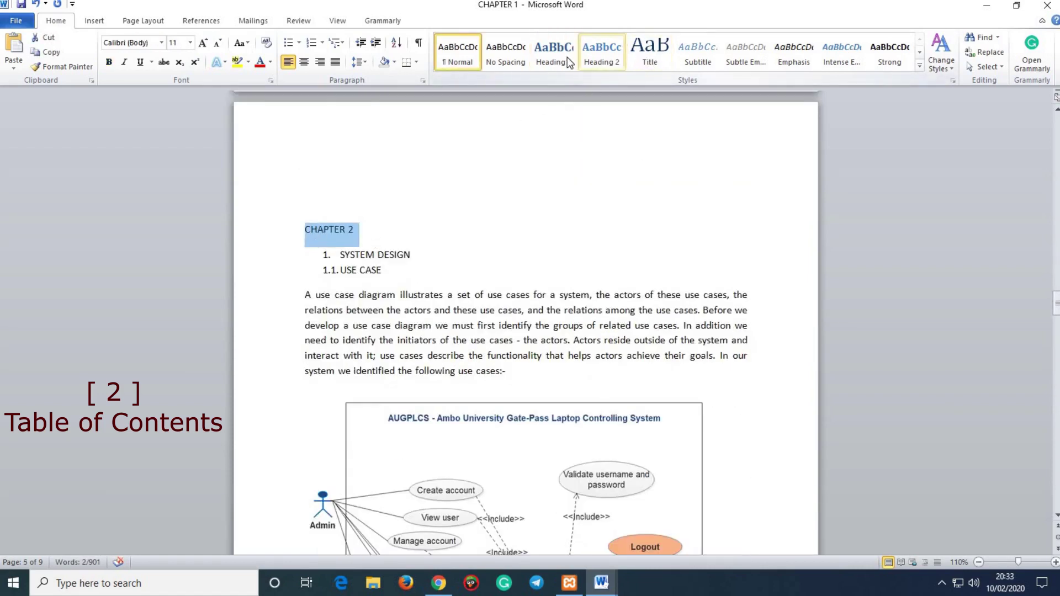
{"action": "left_click", "coordinate": [554, 53]}
{"action": "left_click", "coordinate": [419, 268]}
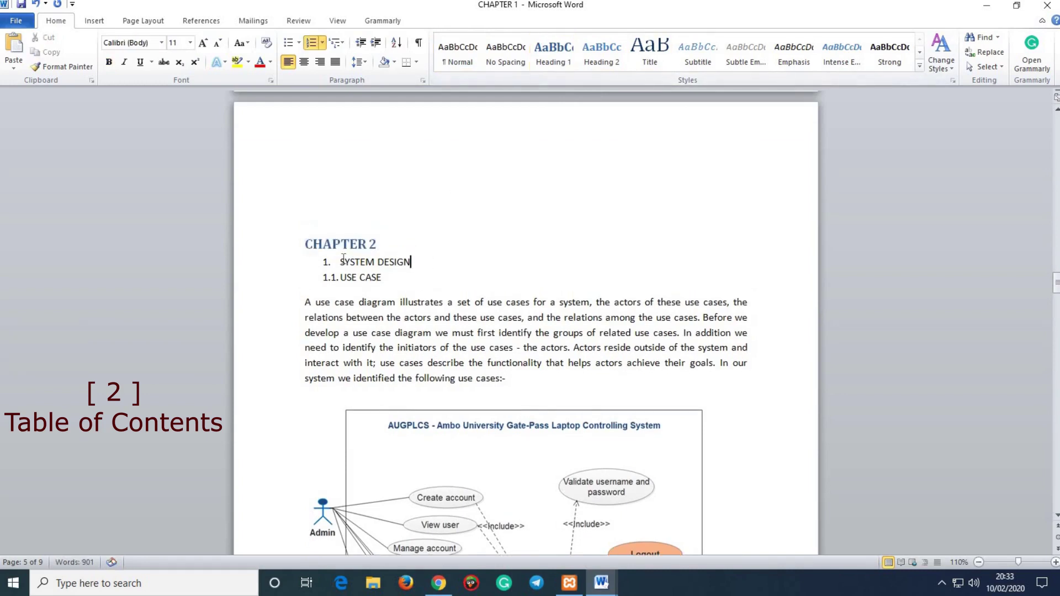
Step: Style SYSTEM DESIGN under Chapter 2 as Heading 1 and number it "2."
{"action": "left_click_drag", "start_coordinate": [419, 264], "coordinate": [332, 260]}
{"action": "left_click", "coordinate": [551, 54]}
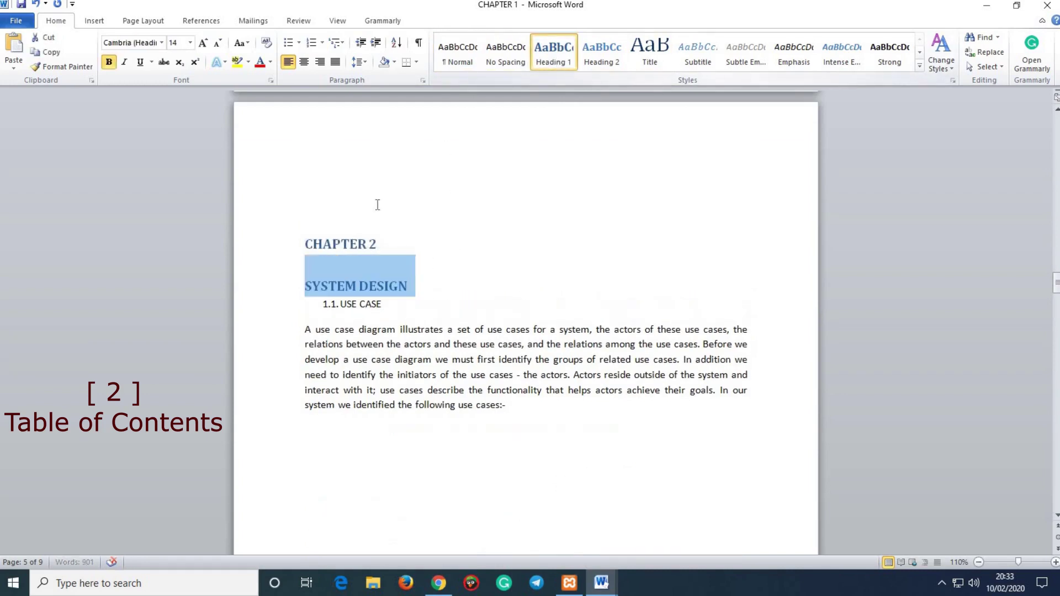
{"action": "key", "text": "Left"}
{"action": "type", "text": "2."}
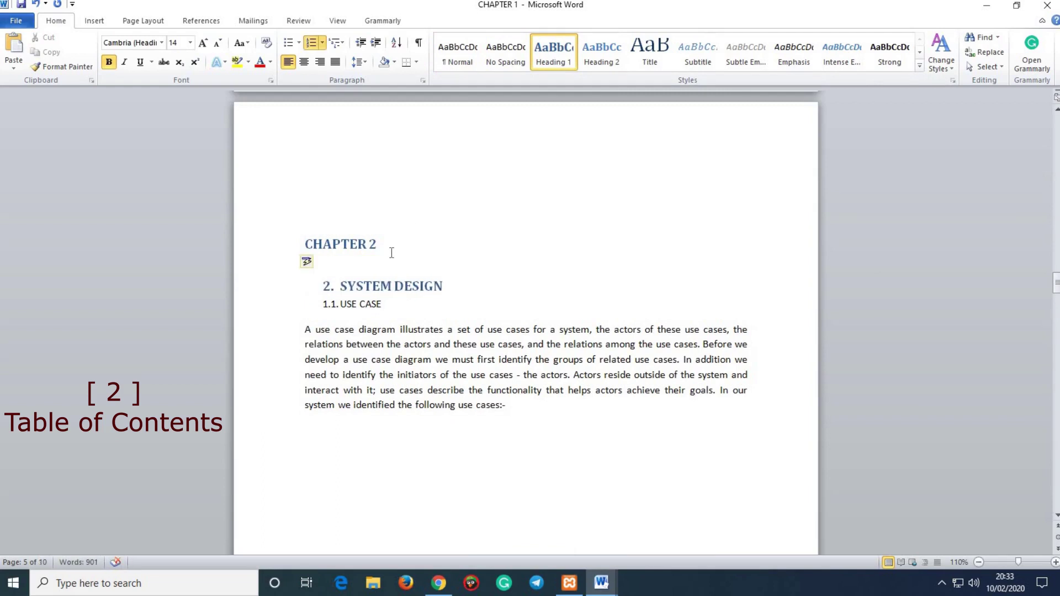
Step: Style USE CASE under SYSTEM DESIGN as Heading 2 and number it "2.2."
{"action": "left_click_drag", "start_coordinate": [390, 304], "coordinate": [341, 304]}
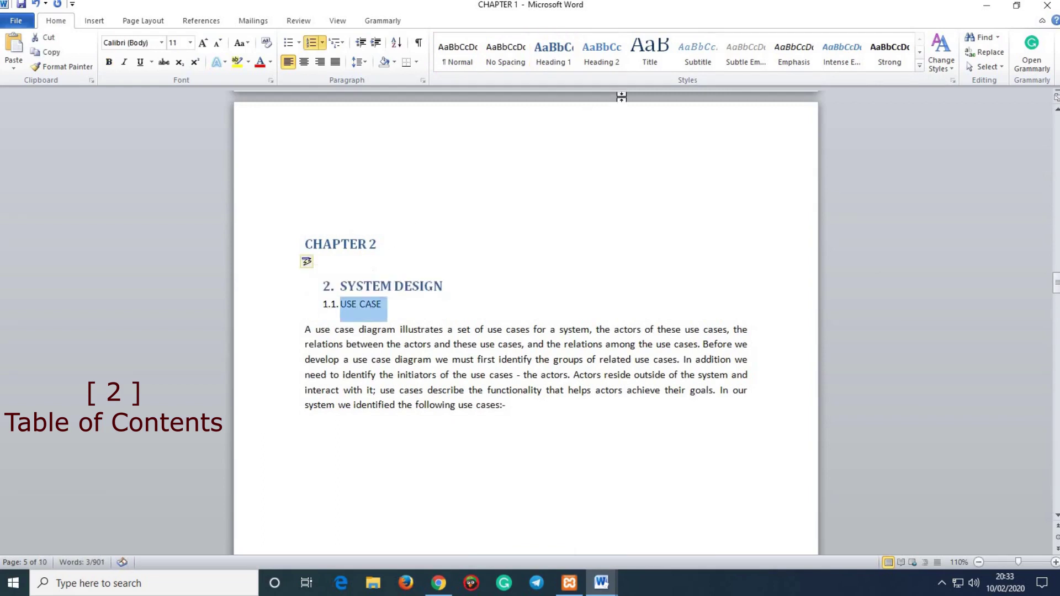
{"action": "left_click", "coordinate": [611, 59]}
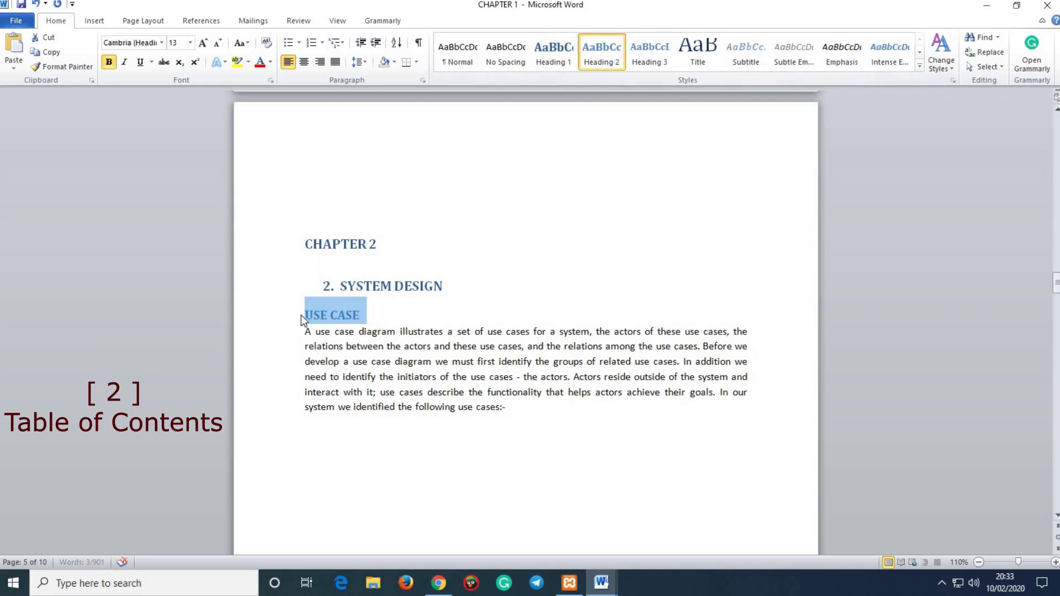
{"action": "left_click", "coordinate": [305, 317]}
{"action": "type", "text": "2.2"}
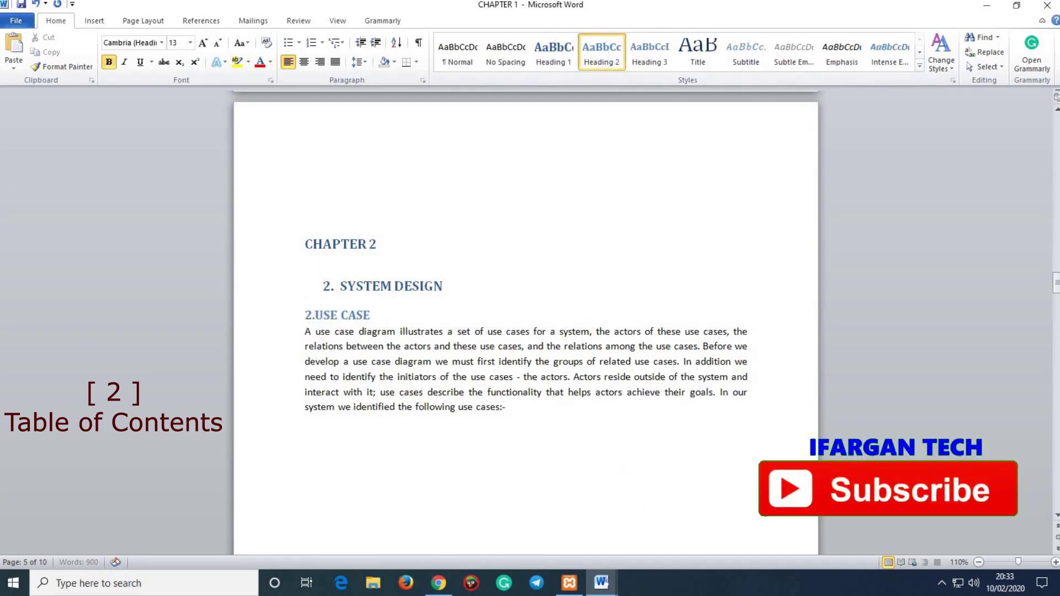
{"action": "type", "text": "."}
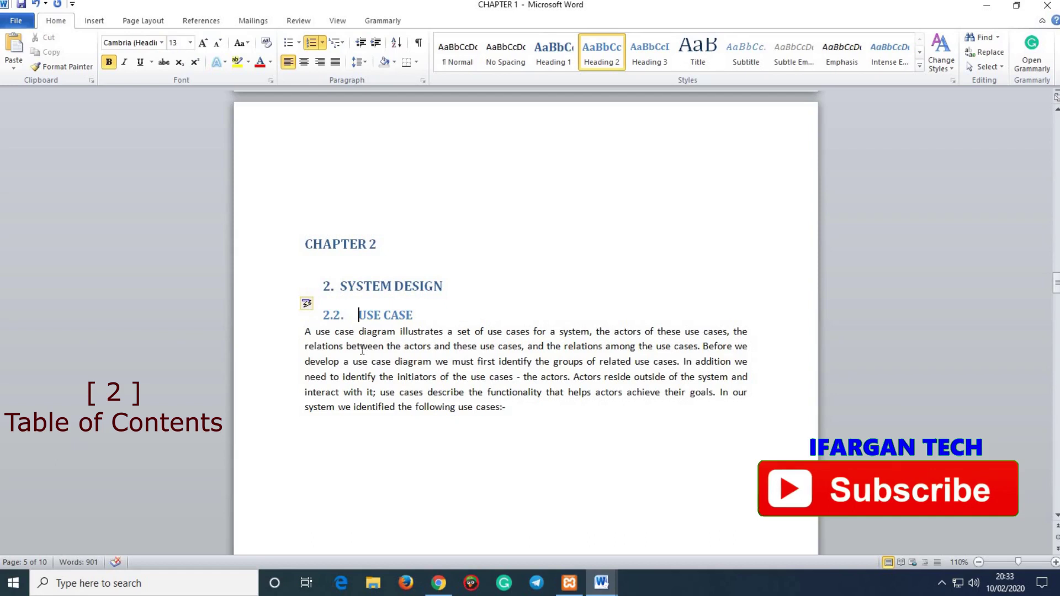
Step: Delete the empty lines above the CHAPTER 2 heading to pull the use case diagram back up under its text
{"action": "scroll", "coordinate": [481, 276], "scroll_direction": "down", "scroll_amount": 10}
{"action": "scroll", "coordinate": [488, 268], "scroll_direction": "up", "scroll_amount": 8}
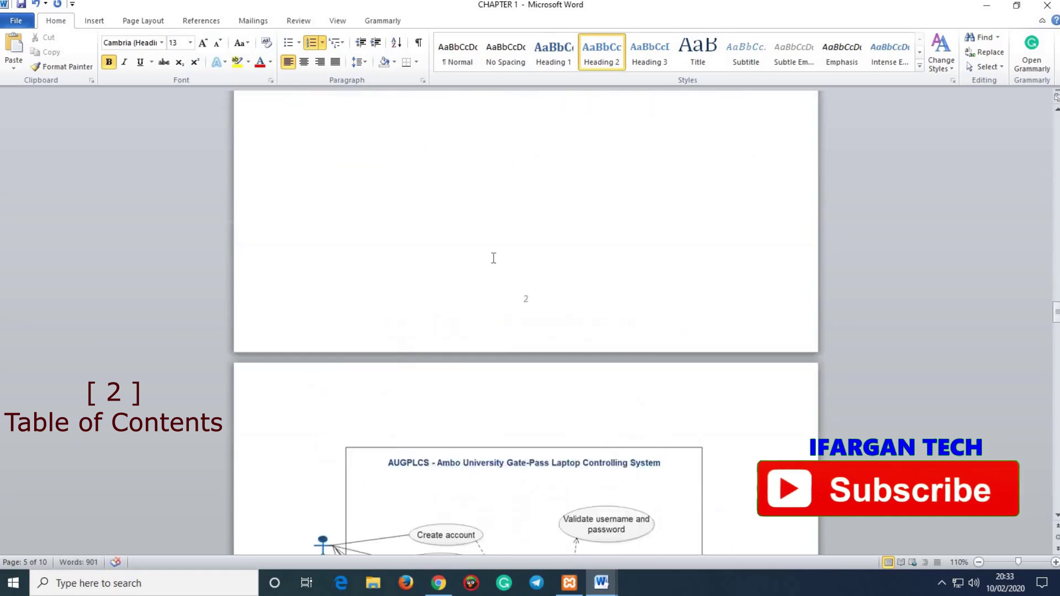
{"action": "scroll", "coordinate": [452, 237], "scroll_direction": "up", "scroll_amount": 3}
{"action": "left_click", "coordinate": [364, 181]}
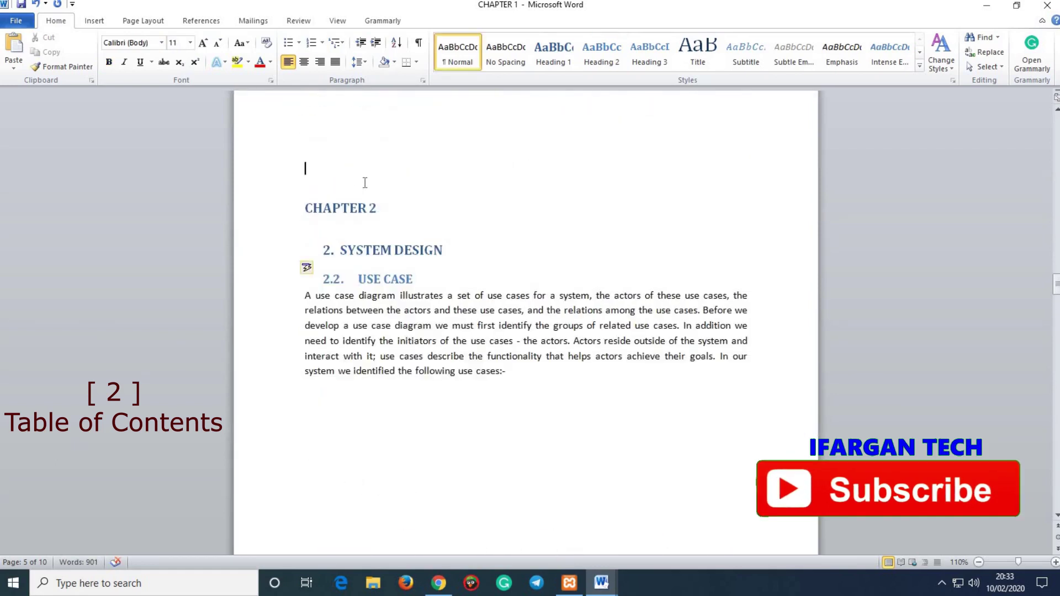
{"action": "scroll", "coordinate": [365, 188], "scroll_direction": "up", "scroll_amount": 3}
{"action": "key", "text": "BackSpace"}
{"action": "key", "text": "BackSpace"}
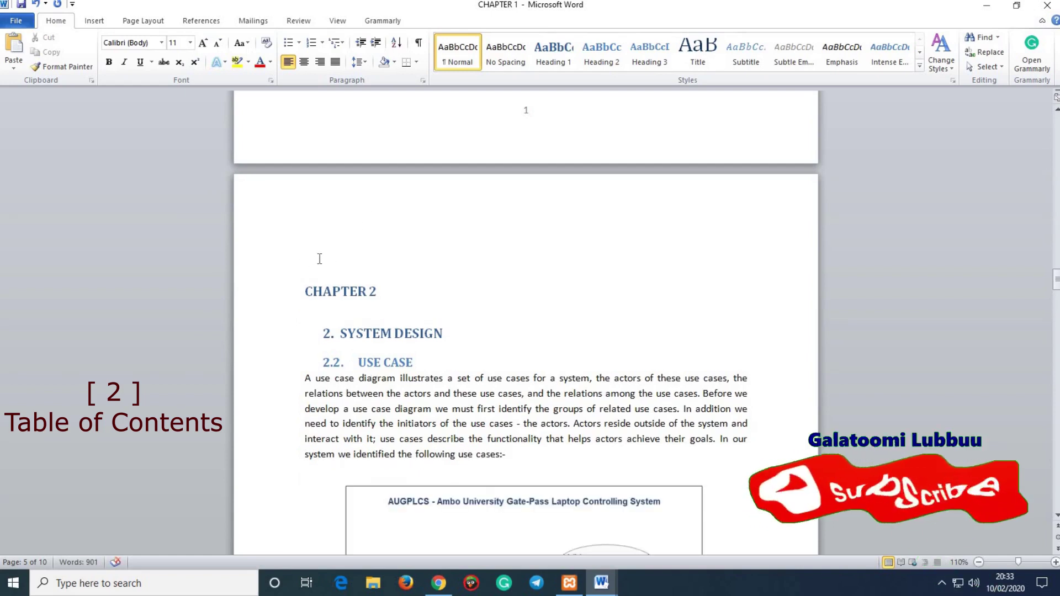
{"action": "left_click", "coordinate": [337, 230]}
{"action": "scroll", "coordinate": [451, 246], "scroll_direction": "down", "scroll_amount": 9}
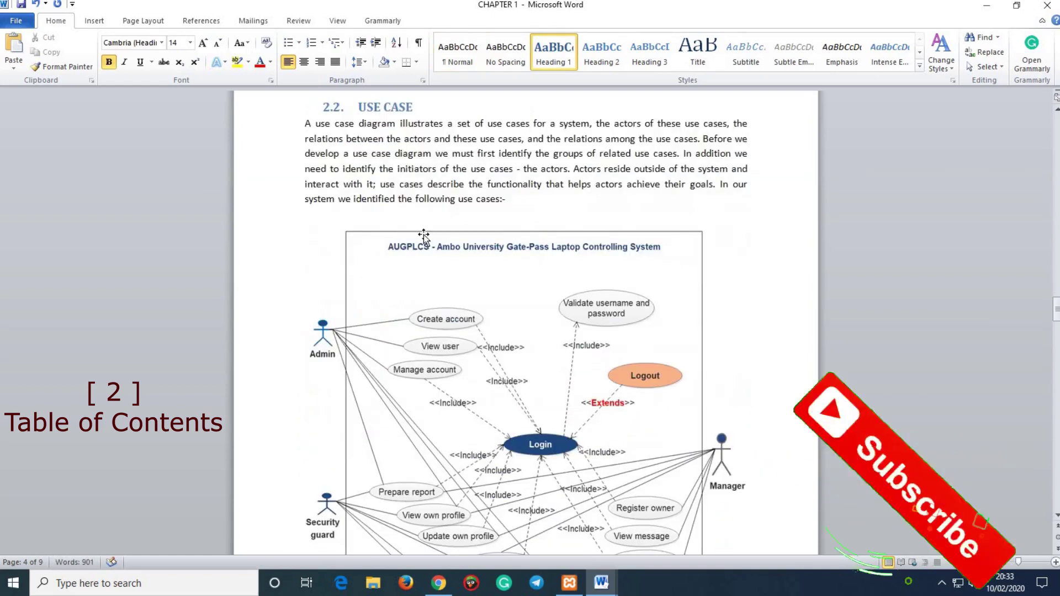
{"action": "scroll", "coordinate": [451, 245], "scroll_direction": "down", "scroll_amount": 3}
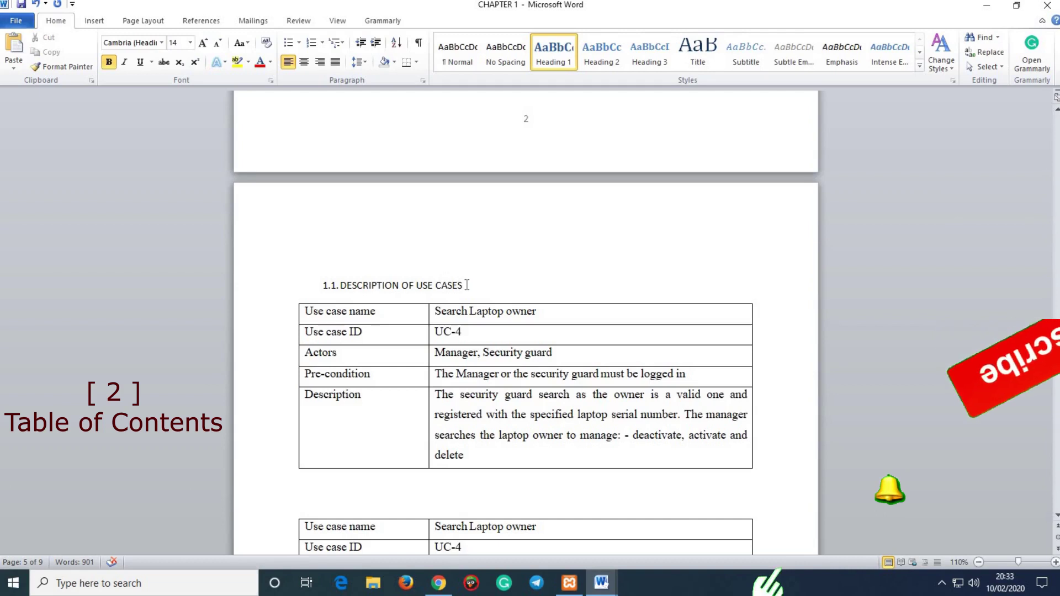
{"action": "left_click_drag", "start_coordinate": [472, 287], "coordinate": [341, 286]}
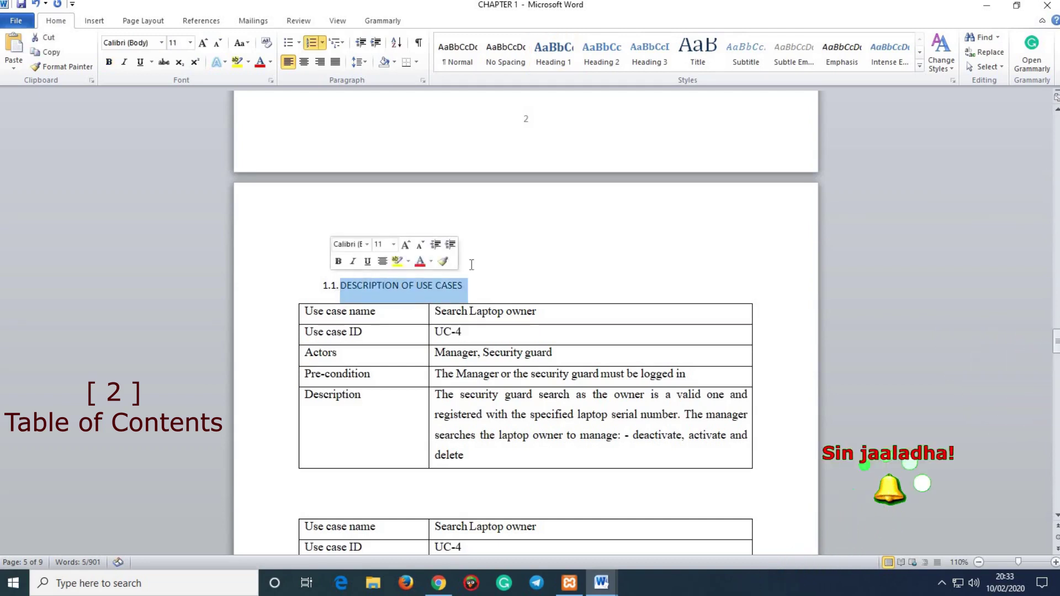
{"action": "scroll", "coordinate": [469, 264], "scroll_direction": "up", "scroll_amount": 7}
{"action": "scroll", "coordinate": [468, 264], "scroll_direction": "up", "scroll_amount": 6}
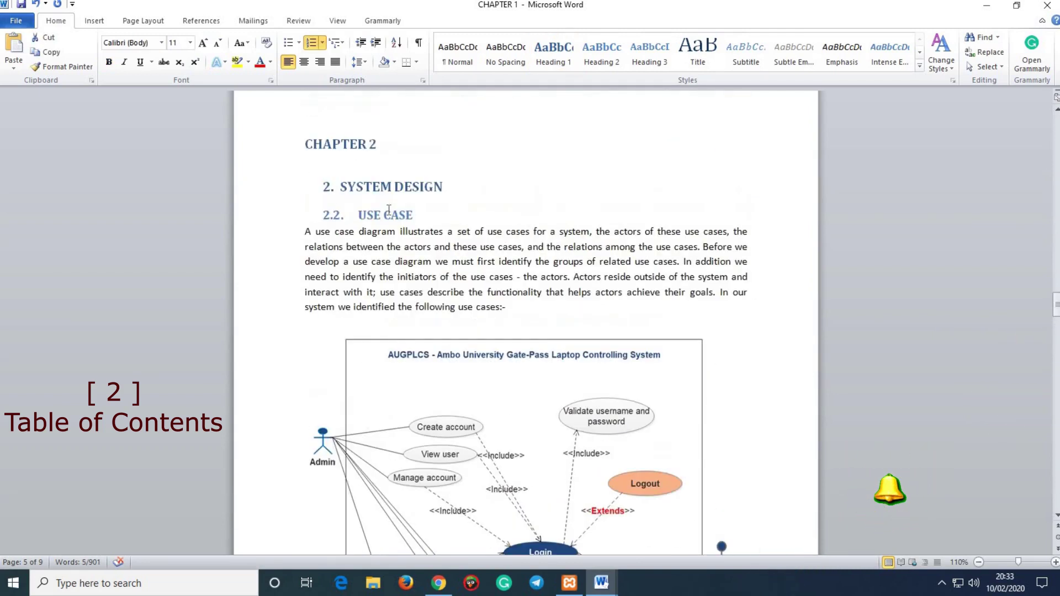
Step: Renumber the USE CASE heading under SYSTEM DESIGN as "2.1."
{"action": "left_click", "coordinate": [338, 215]}
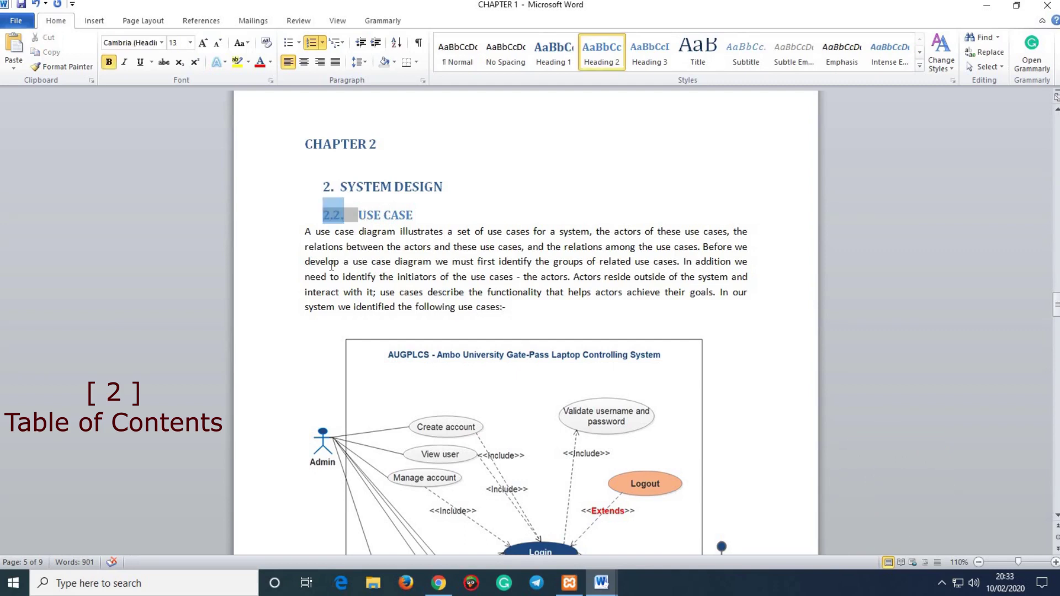
{"action": "key", "text": "Left"}
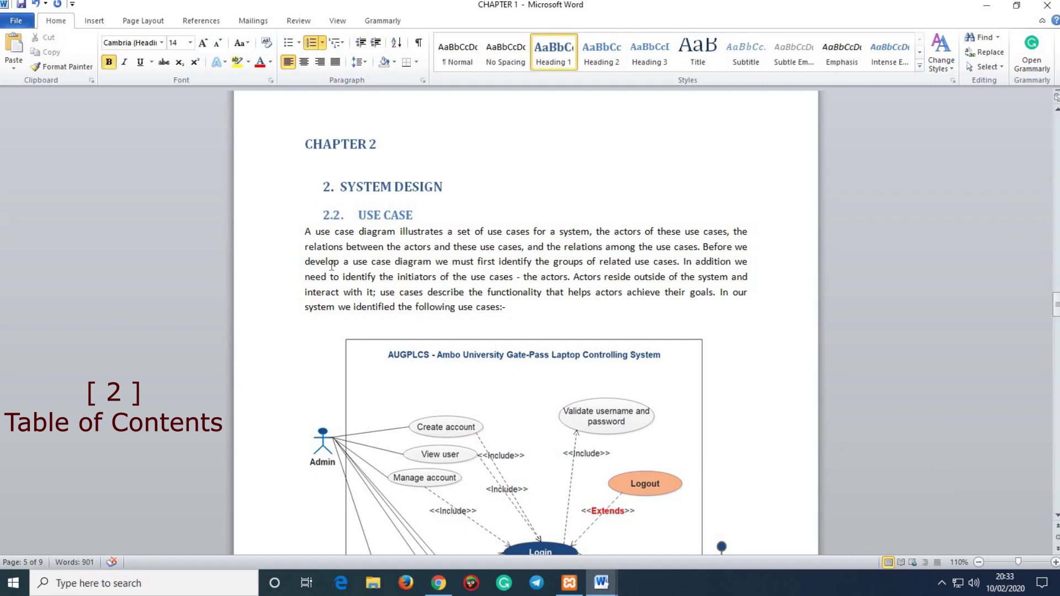
{"action": "left_click", "coordinate": [342, 216]}
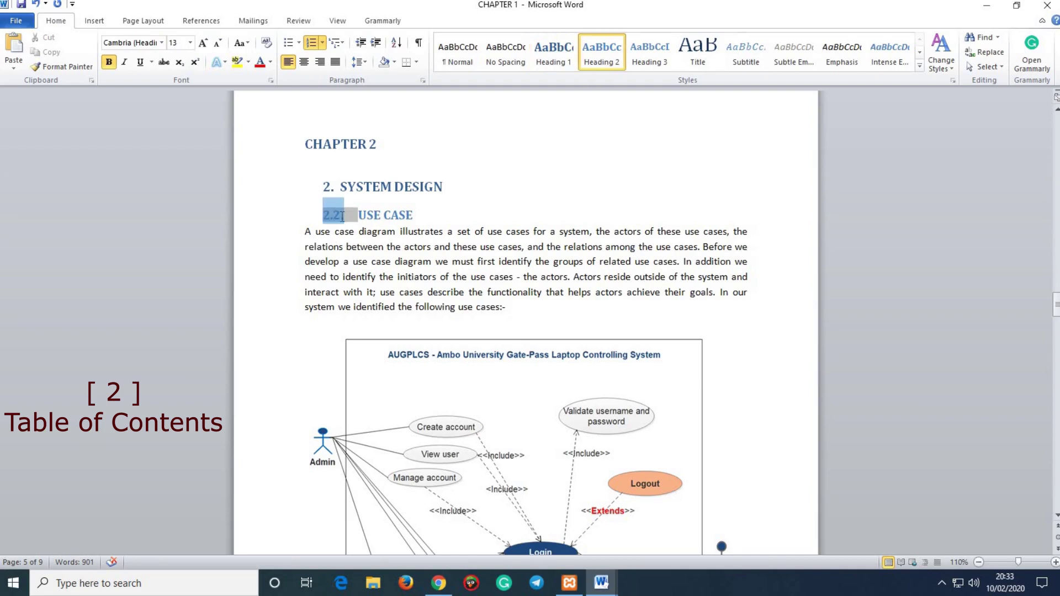
{"action": "key", "text": "BackSpace"}
{"action": "type", "text": "2.1."}
{"action": "key", "text": "Tab"}
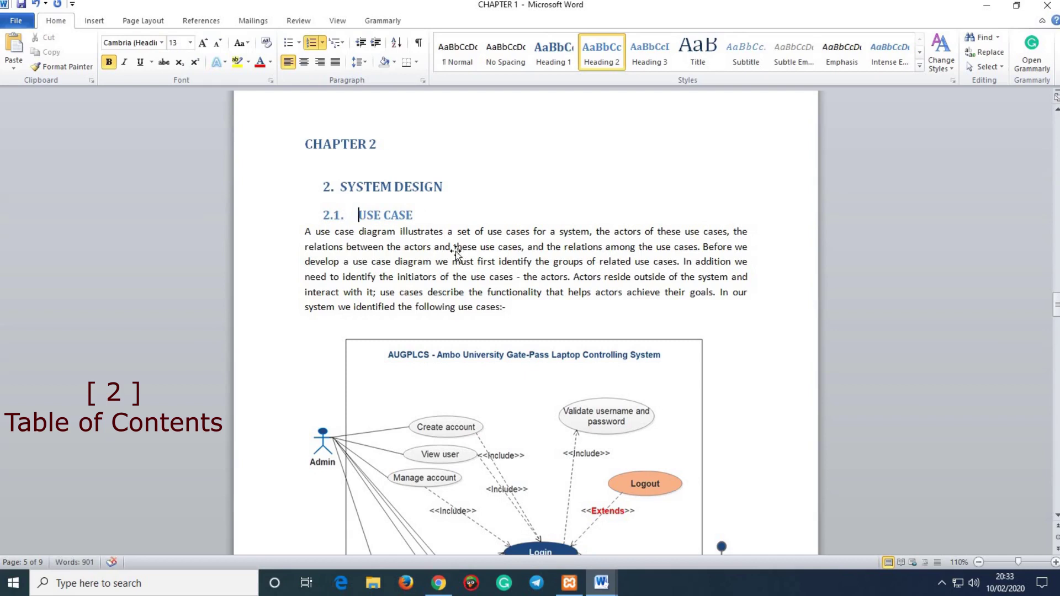
Step: Style the DESCRIPTION OF USE CASES title as Heading 2 and number it "2.2."
{"action": "scroll", "coordinate": [457, 253], "scroll_direction": "down", "scroll_amount": 10}
{"action": "left_click_drag", "start_coordinate": [462, 321], "coordinate": [340, 322]}
{"action": "left_click", "coordinate": [602, 55]}
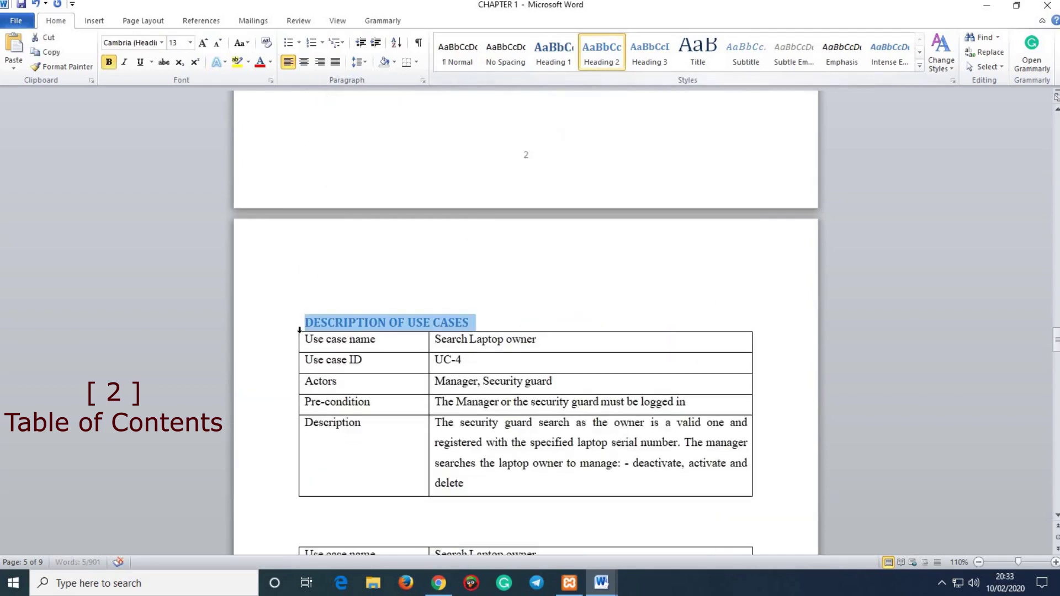
{"action": "left_click", "coordinate": [303, 322]}
{"action": "type", "text": "2.2."}
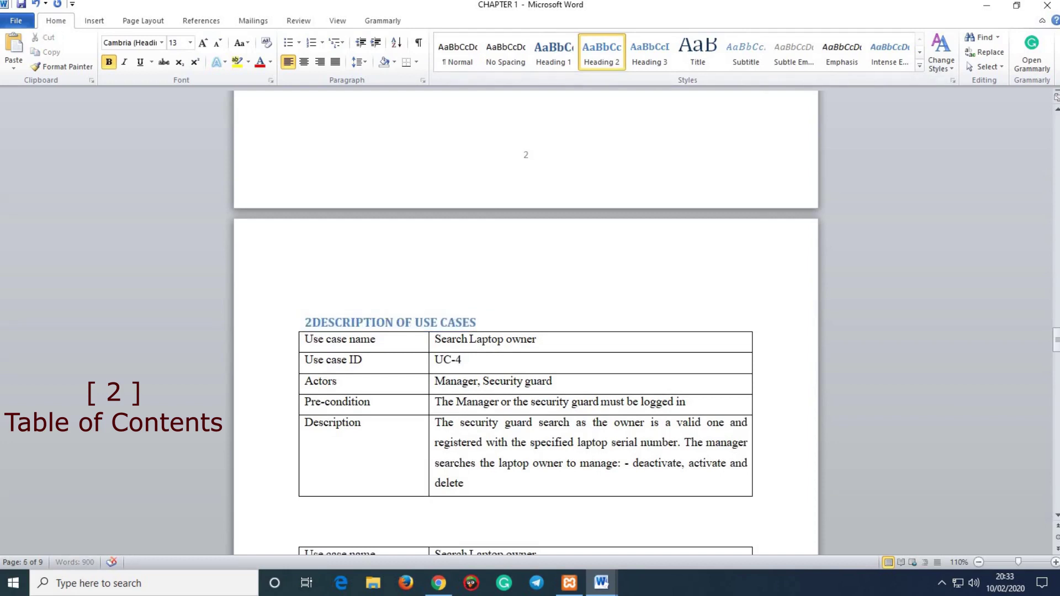
{"action": "scroll", "coordinate": [427, 286], "scroll_direction": "down", "scroll_amount": 20}
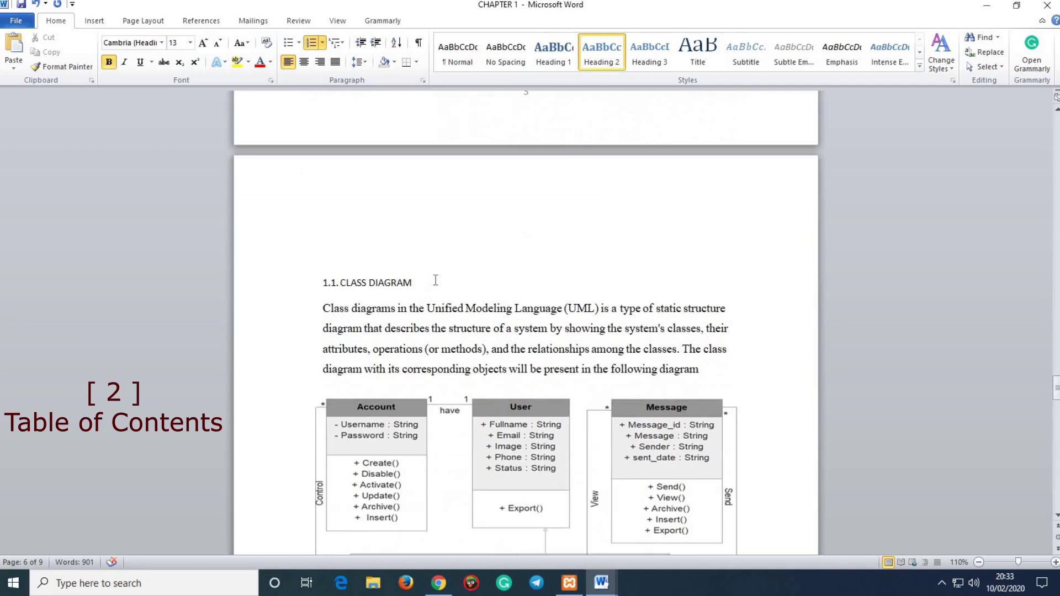
{"action": "triple_click", "coordinate": [375, 276]}
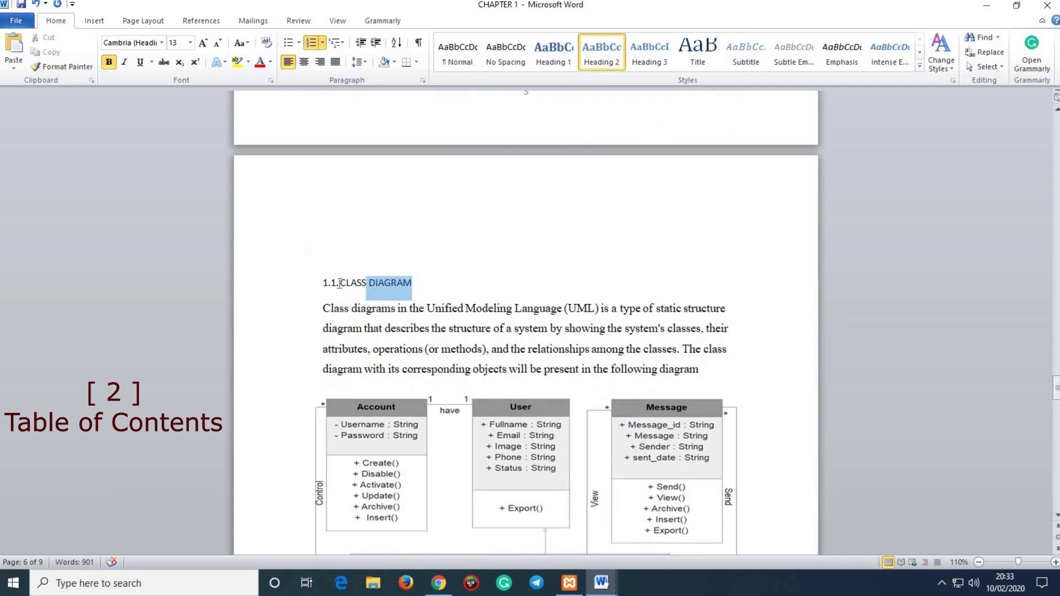
{"action": "key", "text": "Delete"}
{"action": "type", "text": "3."}
{"action": "key", "text": "BackSpace"}
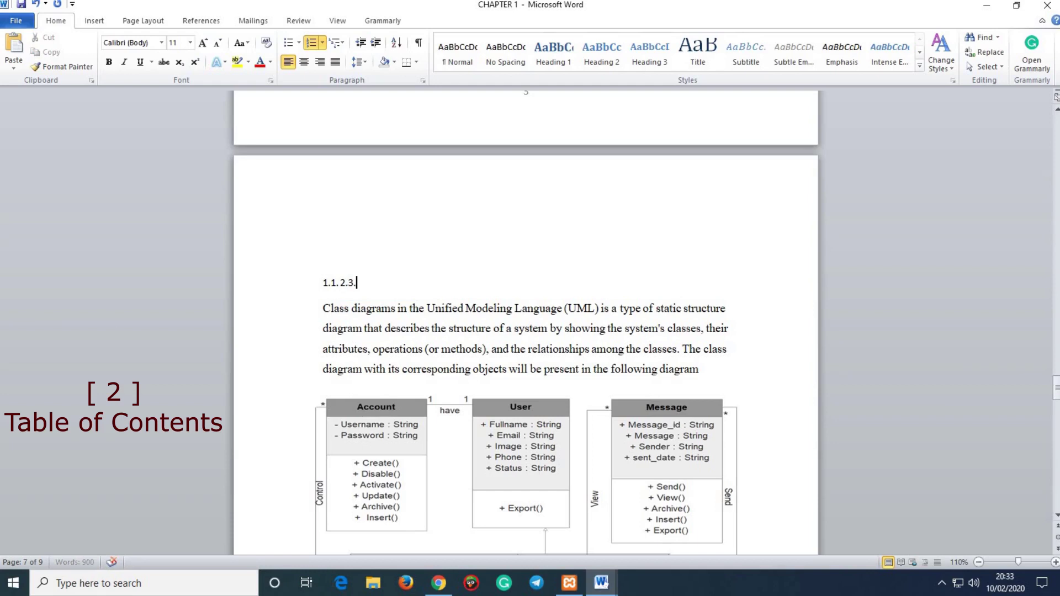
{"action": "key", "text": "ctrl+z"}
{"action": "key", "text": "ctrl+z"}
{"action": "key", "text": "ctrl+z"}
{"action": "key", "text": "ctrl+z"}
{"action": "key", "text": "ctrl+z"}
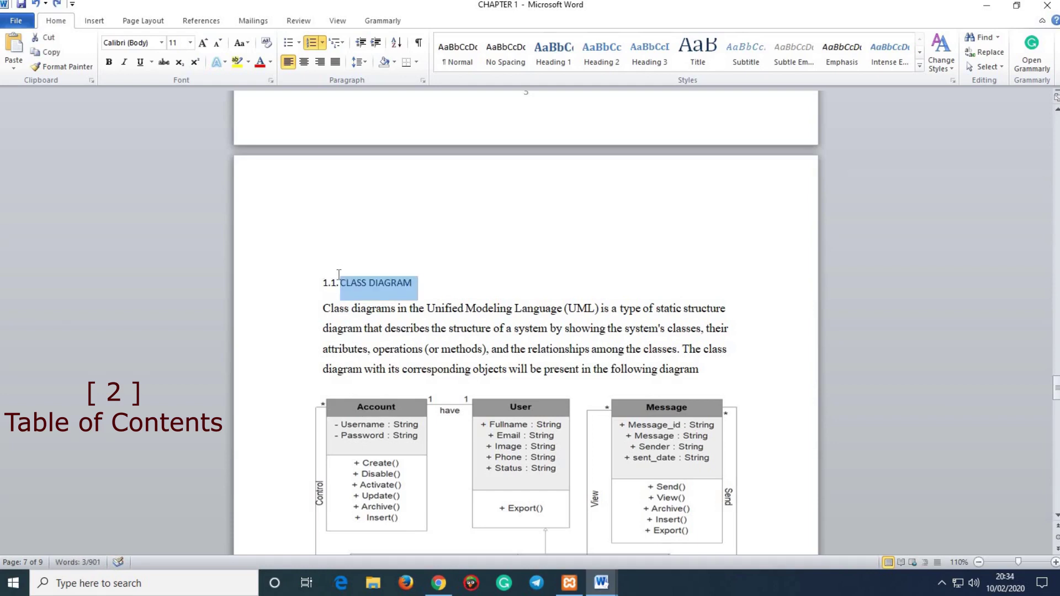
Step: Remove the old number from the CLASS DIAGRAM title, style it as Heading 2 and number it "2.3."
{"action": "left_click", "coordinate": [341, 284]}
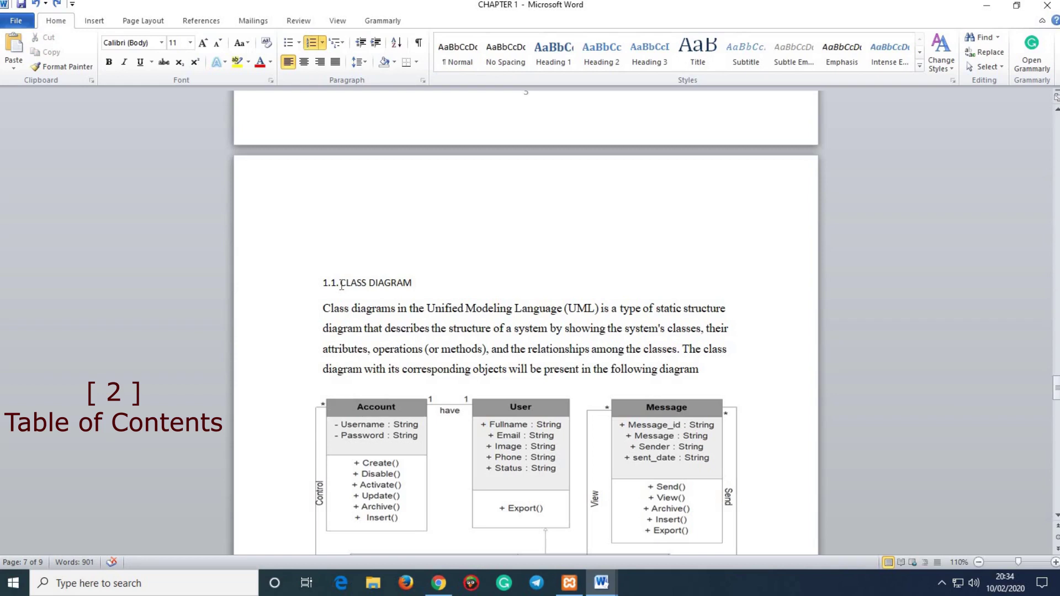
{"action": "key", "text": "BackSpace"}
{"action": "left_click", "coordinate": [327, 284]}
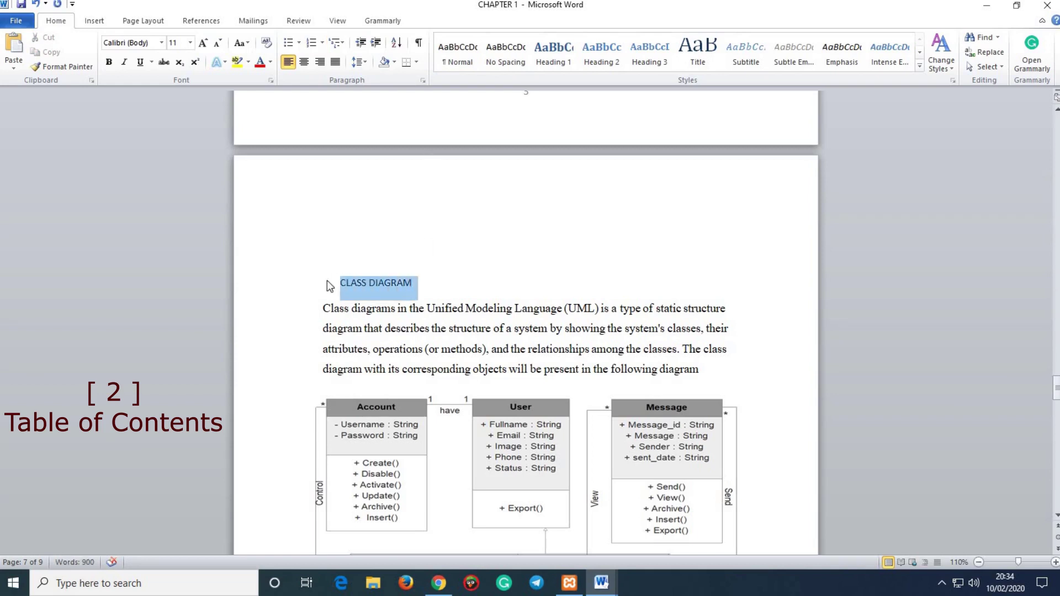
{"action": "left_click", "coordinate": [602, 55]}
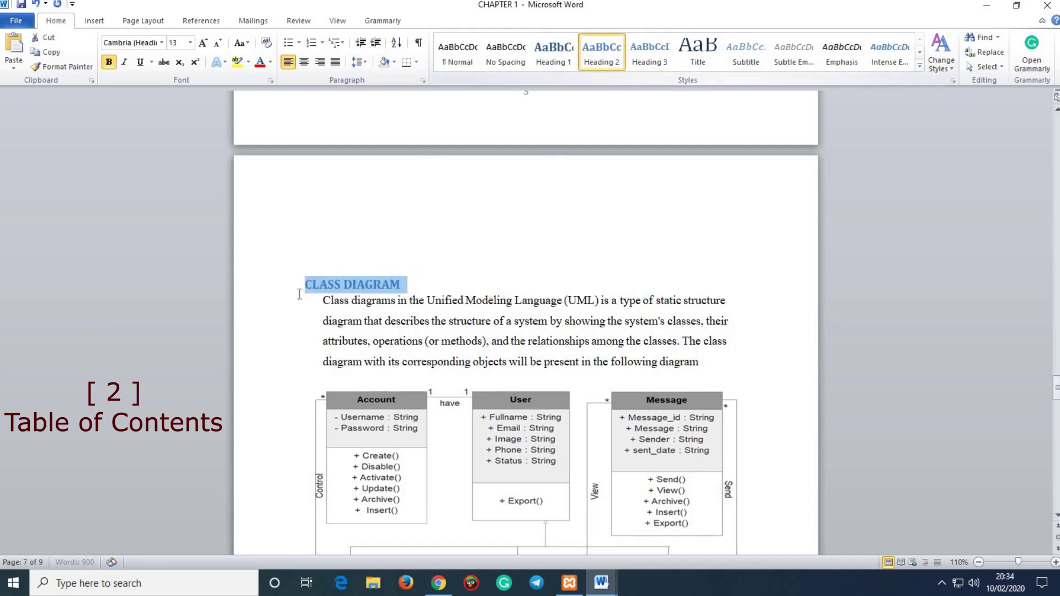
{"action": "left_click", "coordinate": [305, 288]}
{"action": "key", "text": "ctrl+z"}
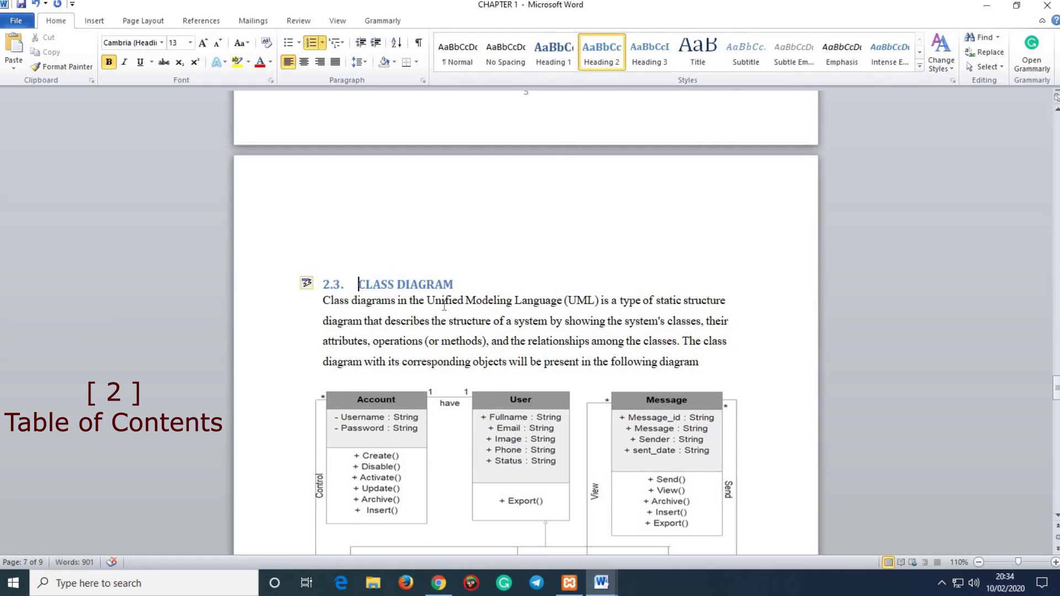
Step: Style the SCREEN MOCK UP title as Heading 2 and number it "2.4."
{"action": "scroll", "coordinate": [445, 306], "scroll_direction": "down", "scroll_amount": 15}
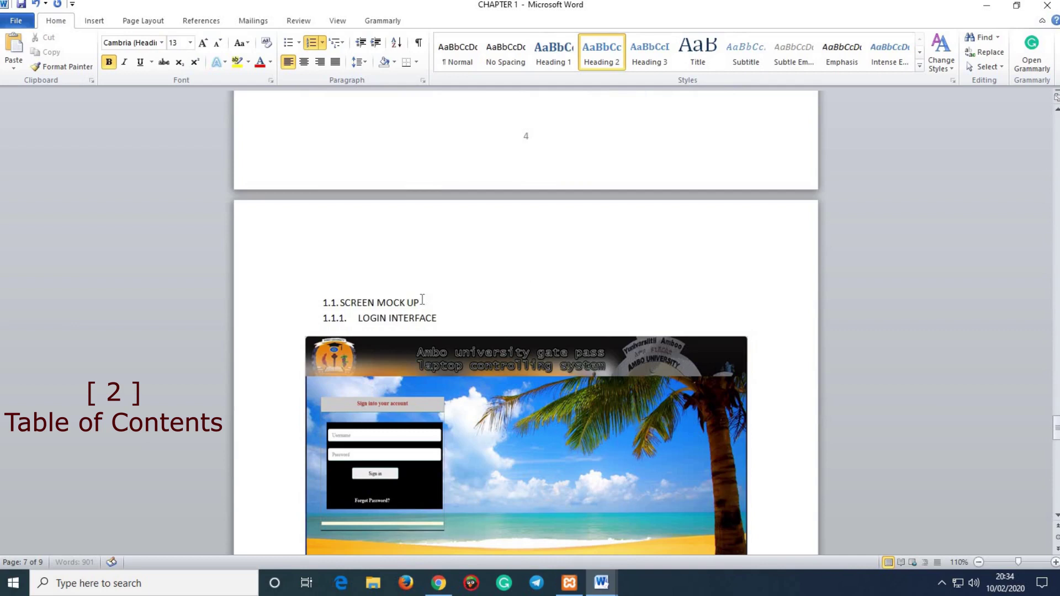
{"action": "left_click_drag", "start_coordinate": [423, 300], "coordinate": [340, 302]}
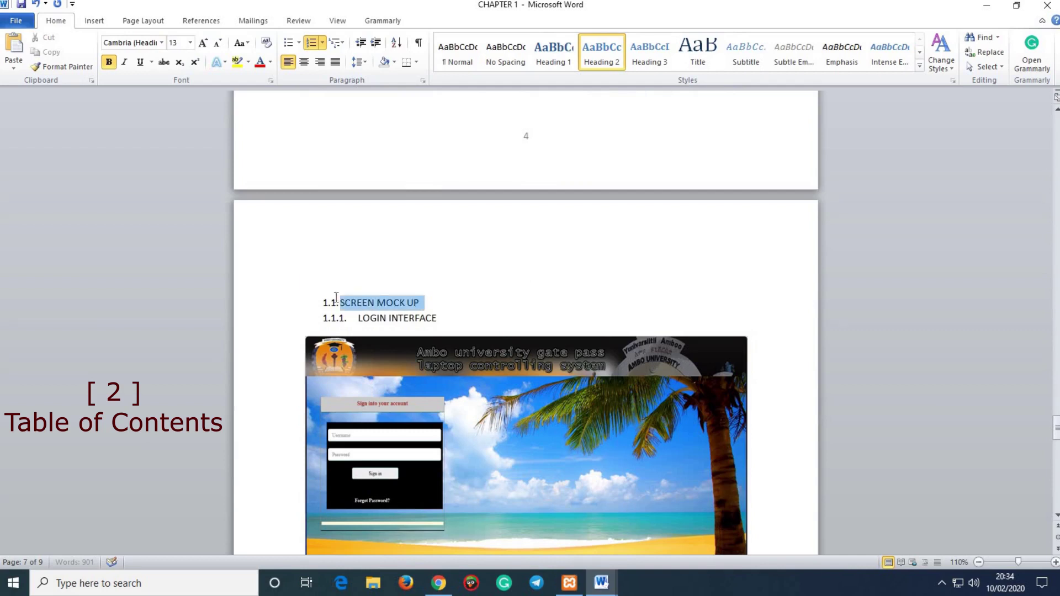
{"action": "left_click", "coordinate": [608, 53]}
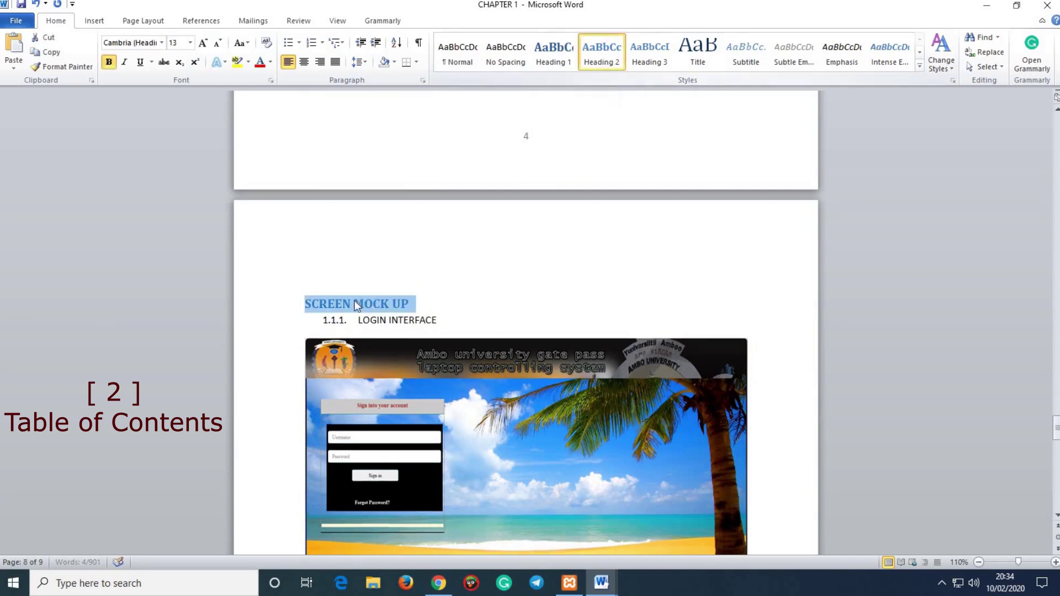
{"action": "key", "text": "Left"}
{"action": "type", "text": "2.4."}
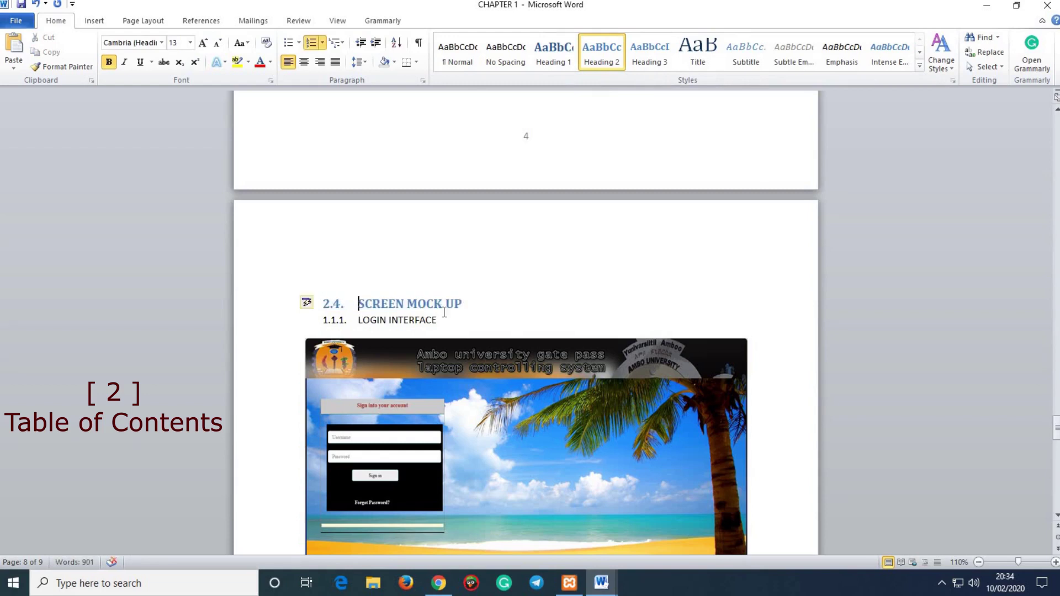
Step: Style the LOGIN INTERFACE title under SCREEN MOCK UP as Heading 3 and number it "2.4.1."
{"action": "triple_click", "coordinate": [403, 319]}
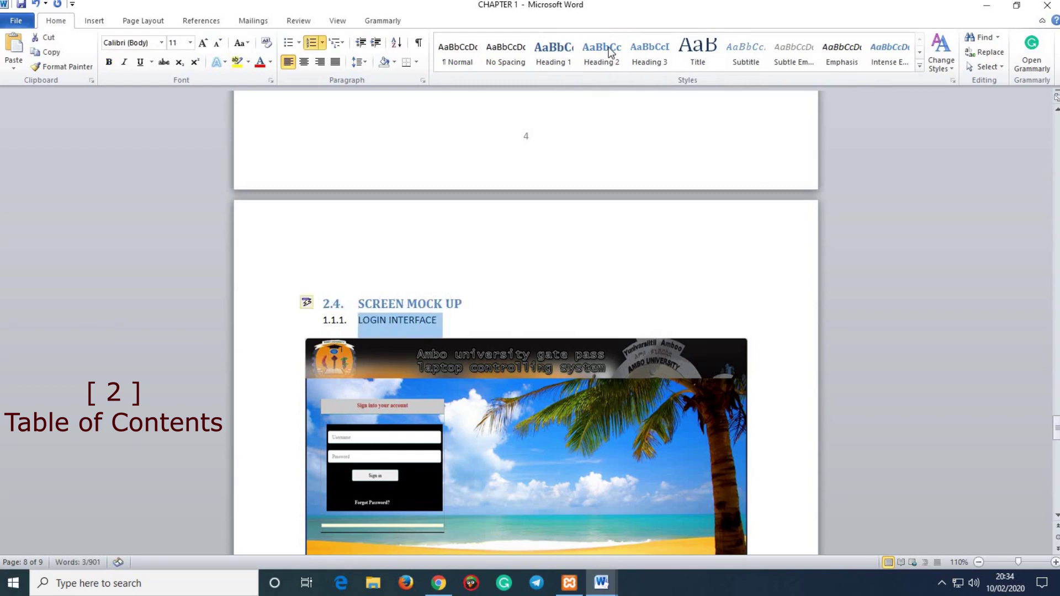
{"action": "left_click", "coordinate": [645, 64]}
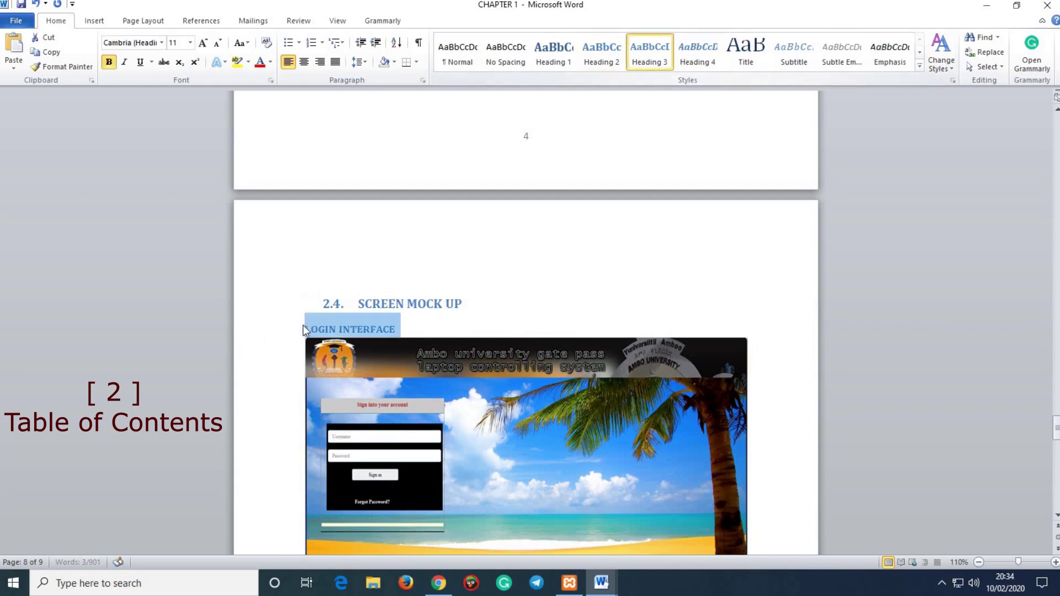
{"action": "left_click", "coordinate": [306, 330]}
{"action": "type", "text": "2.4.1"}
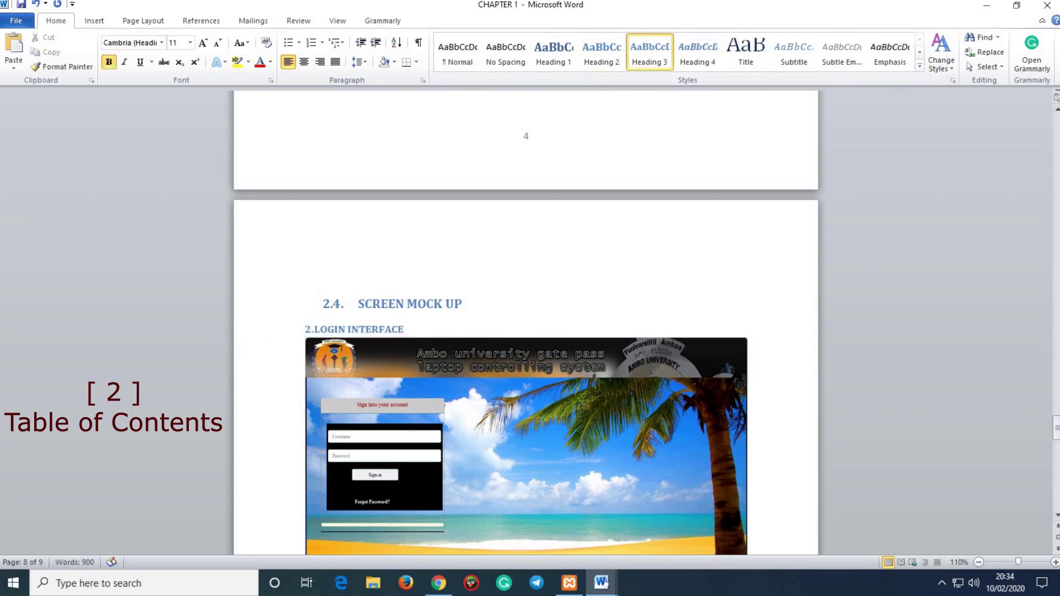
{"action": "key", "text": "space"}
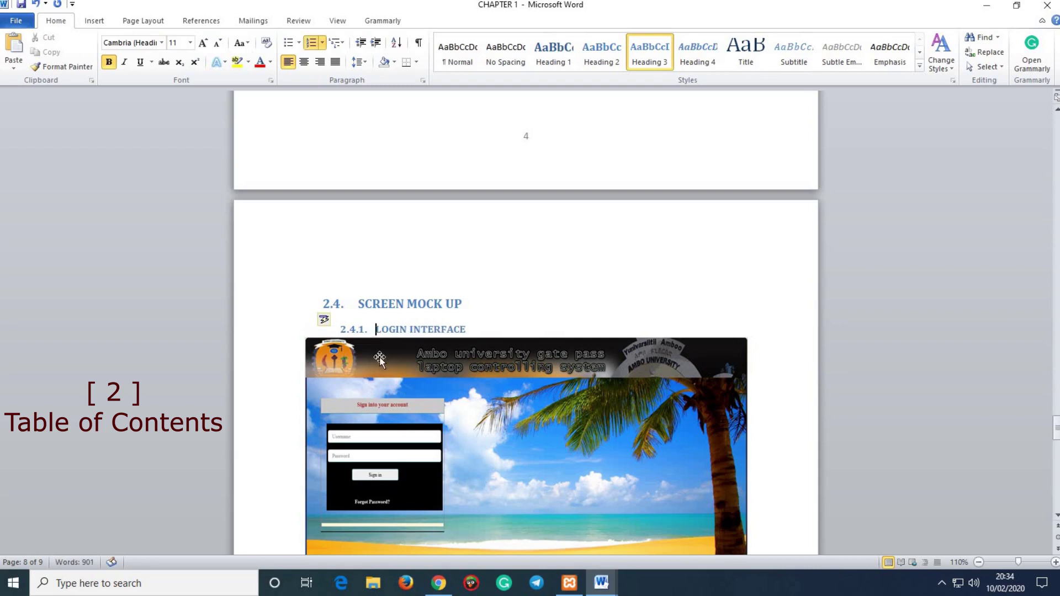
Step: Style the SEARCHING INTERFACE title as Heading 3 and number it "2.4.2."
{"action": "scroll", "coordinate": [476, 326], "scroll_direction": "down", "scroll_amount": 6}
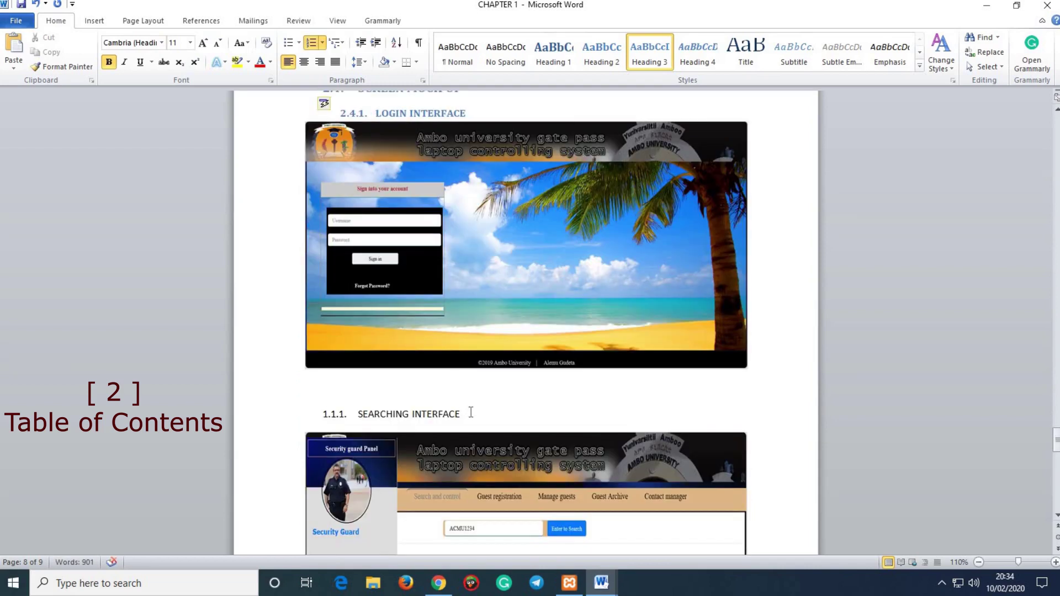
{"action": "left_click_drag", "start_coordinate": [471, 413], "coordinate": [352, 414]}
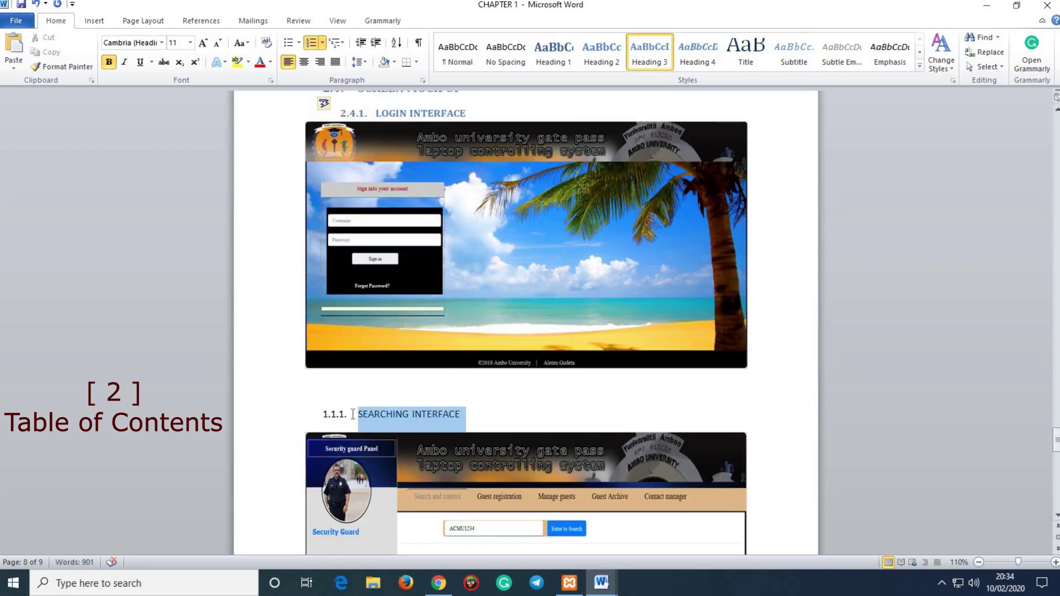
{"action": "left_click", "coordinate": [658, 57]}
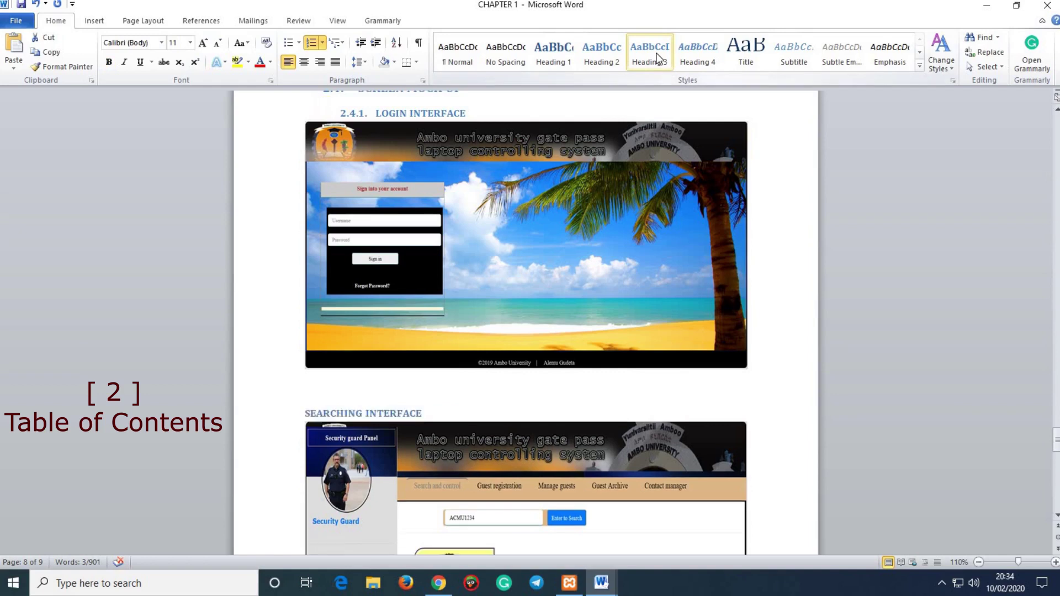
{"action": "left_click", "coordinate": [307, 415]}
{"action": "type", "text": "2.4.2."}
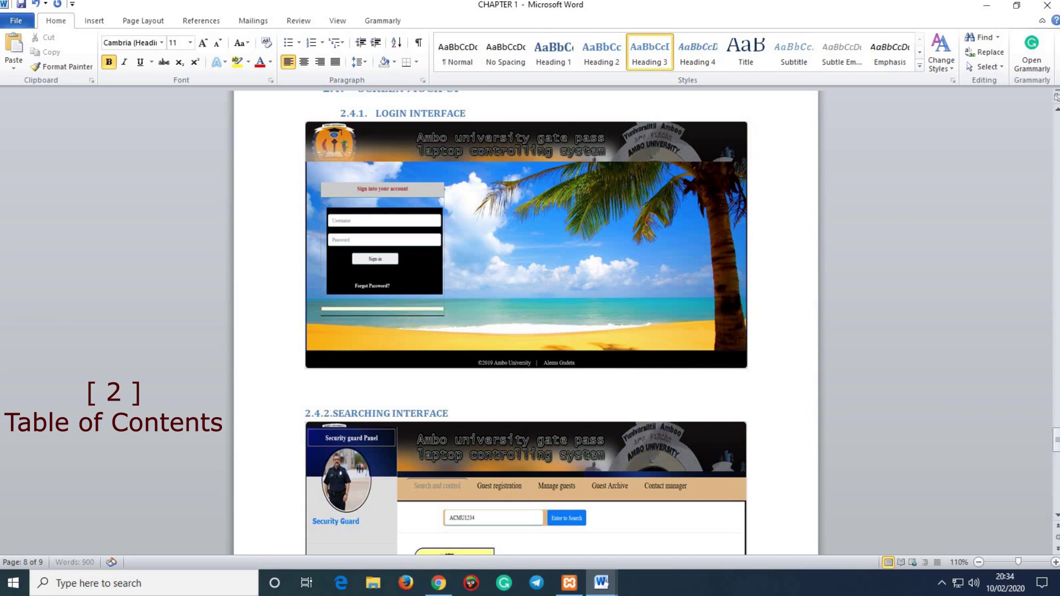
Step: Style the REFERENCES title as Heading 1, number it "3." and save the document
{"action": "scroll", "coordinate": [447, 311], "scroll_direction": "down", "scroll_amount": 5}
{"action": "scroll", "coordinate": [447, 311], "scroll_direction": "down", "scroll_amount": 2}
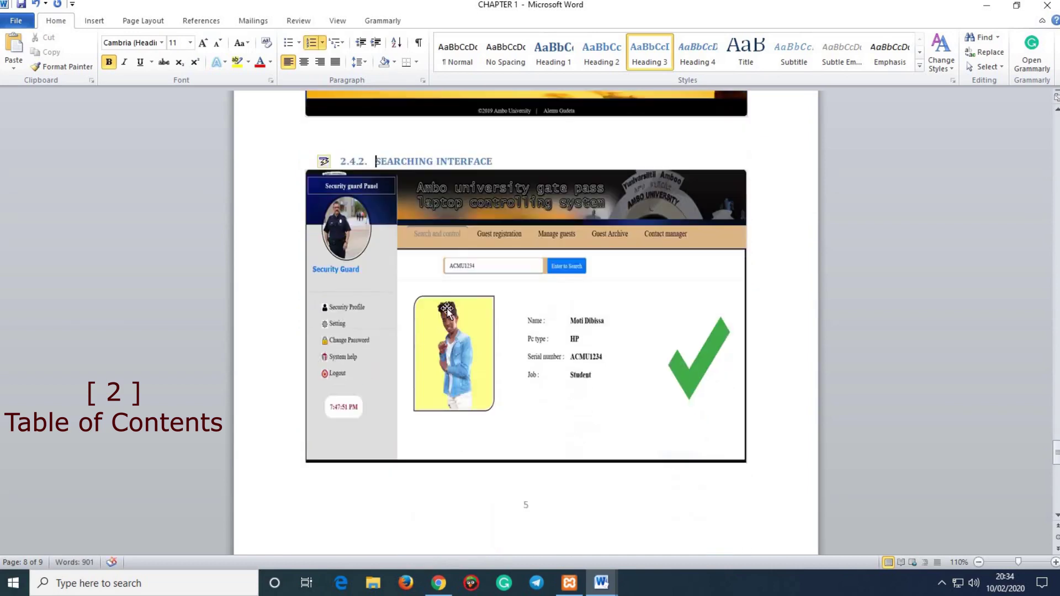
{"action": "scroll", "coordinate": [449, 309], "scroll_direction": "up", "scroll_amount": 3}
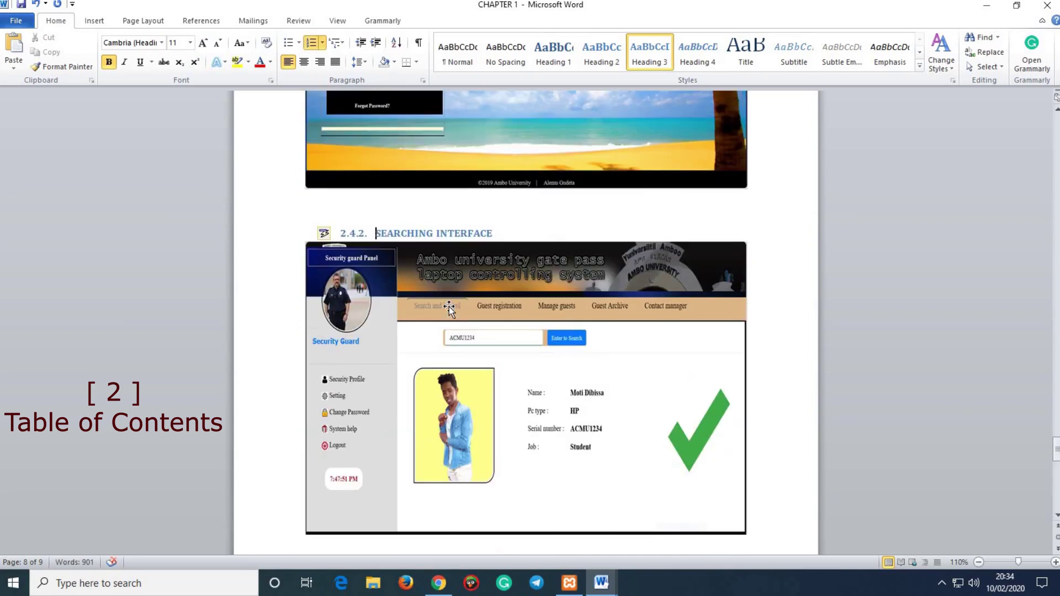
{"action": "scroll", "coordinate": [449, 310], "scroll_direction": "down", "scroll_amount": 9}
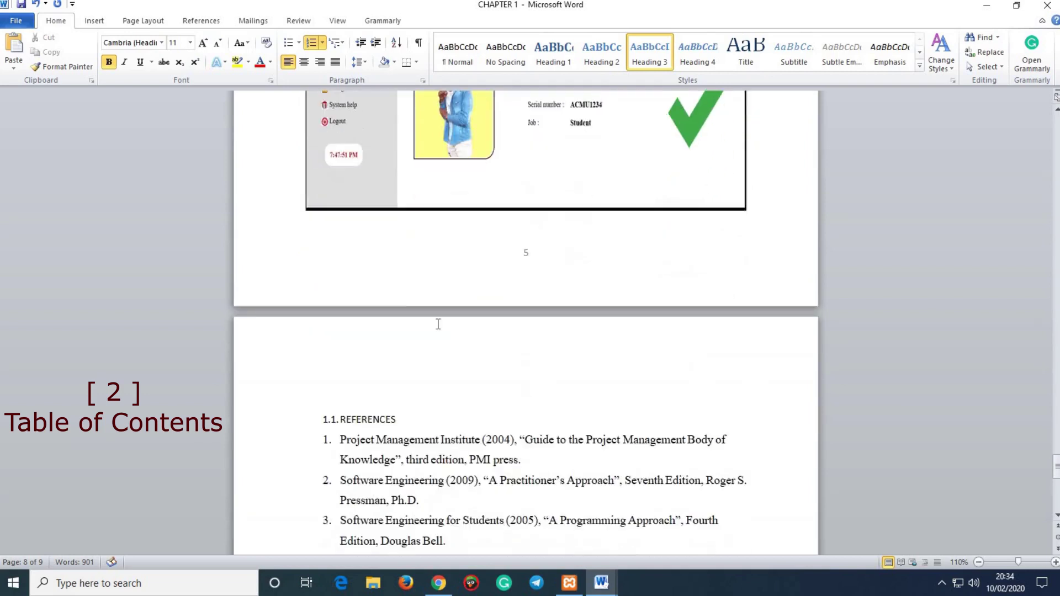
{"action": "scroll", "coordinate": [438, 331], "scroll_direction": "up", "scroll_amount": 11}
{"action": "scroll", "coordinate": [433, 355], "scroll_direction": "down", "scroll_amount": 5}
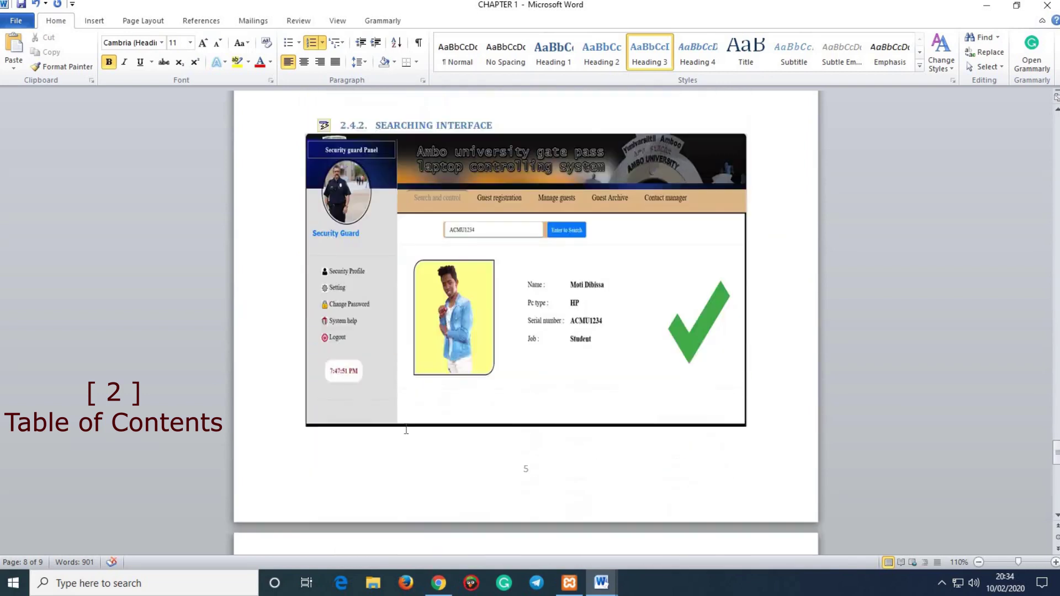
{"action": "scroll", "coordinate": [406, 429], "scroll_direction": "down", "scroll_amount": 5}
{"action": "left_click_drag", "start_coordinate": [397, 455], "coordinate": [323, 455]}
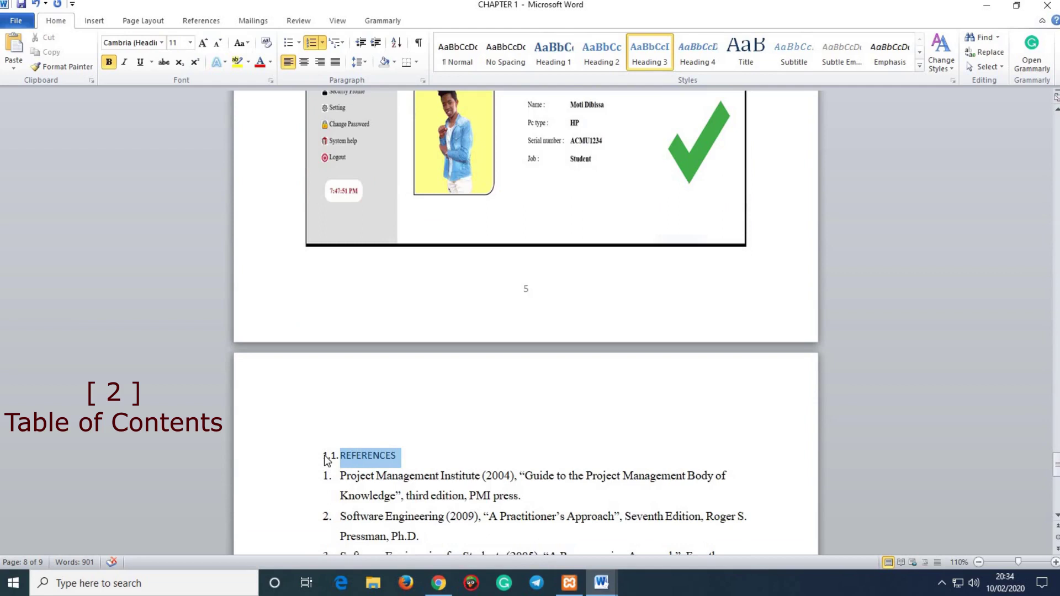
{"action": "left_click", "coordinate": [553, 54]}
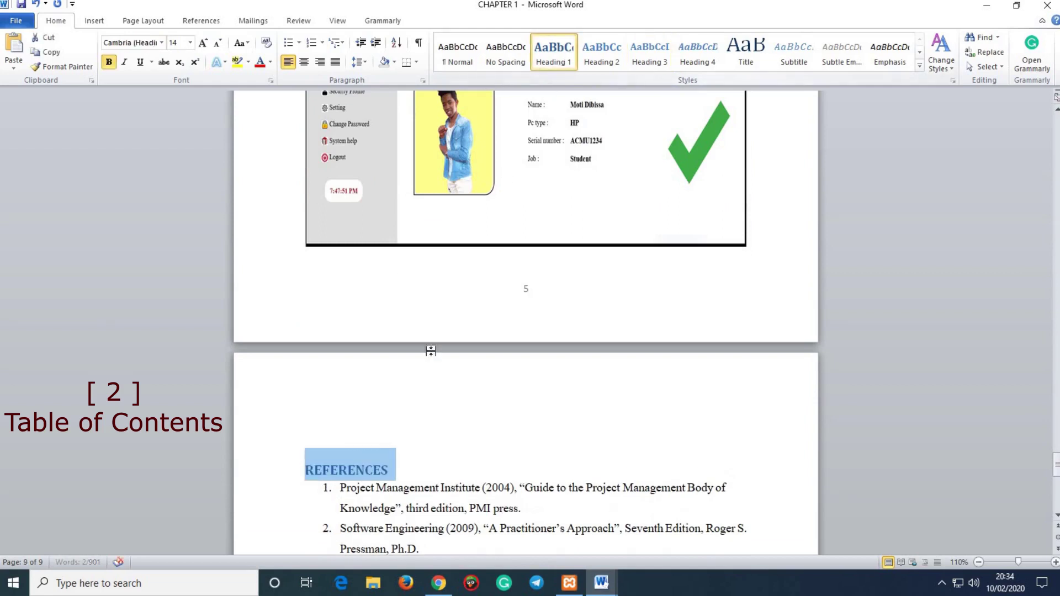
{"action": "left_click", "coordinate": [311, 469]}
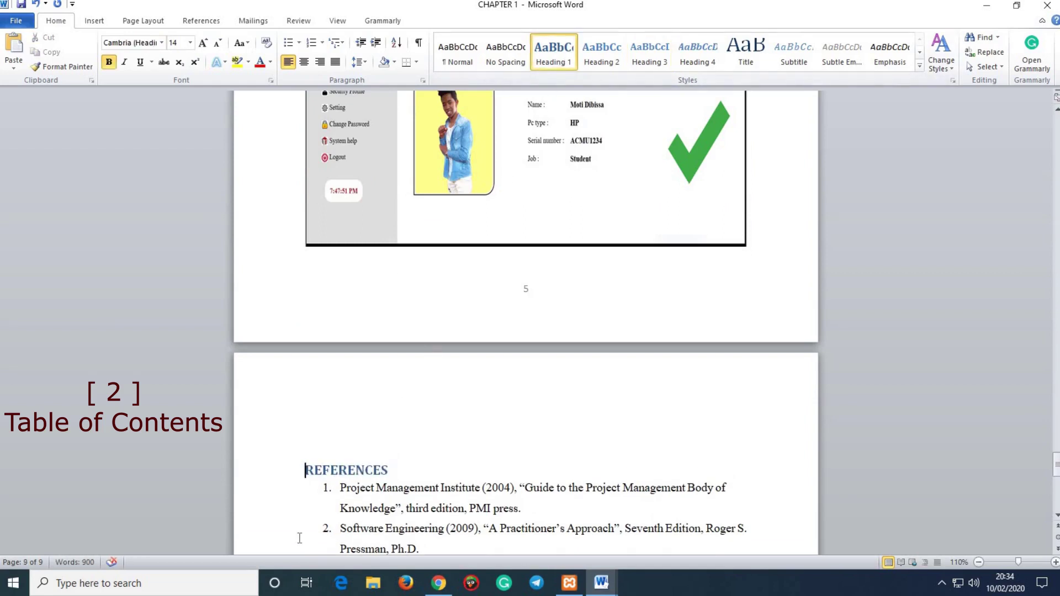
{"action": "type", "text": "3."}
{"action": "key", "text": "ctrl+s"}
Step: Insert the Automatic Table 2 table of contents on the blank line above the Abstract heading
{"action": "scroll", "coordinate": [520, 441], "scroll_direction": "up", "scroll_amount": 15}
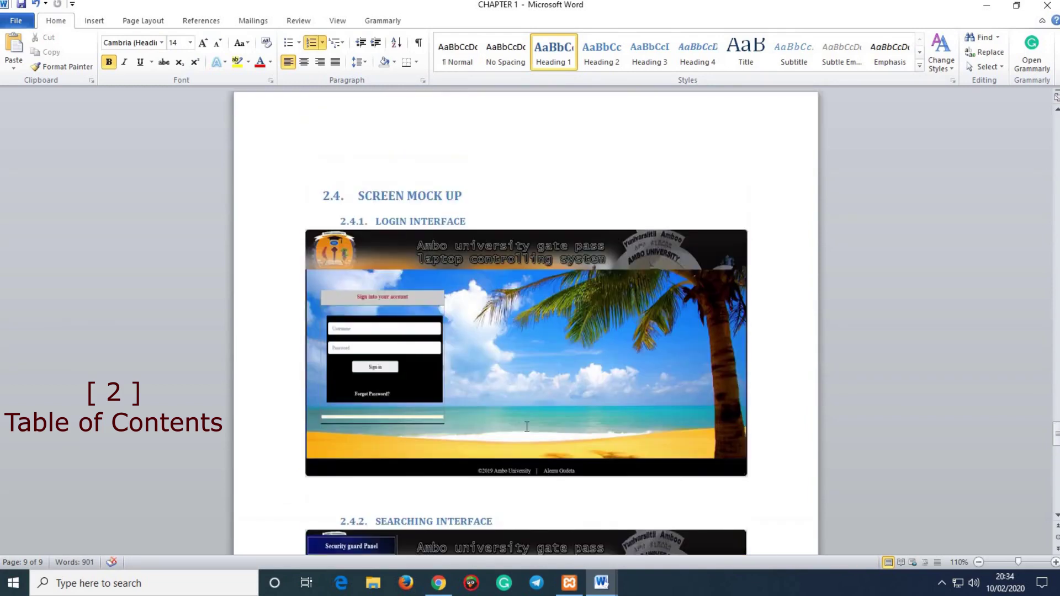
{"action": "scroll", "coordinate": [525, 430], "scroll_direction": "up", "scroll_amount": 15}
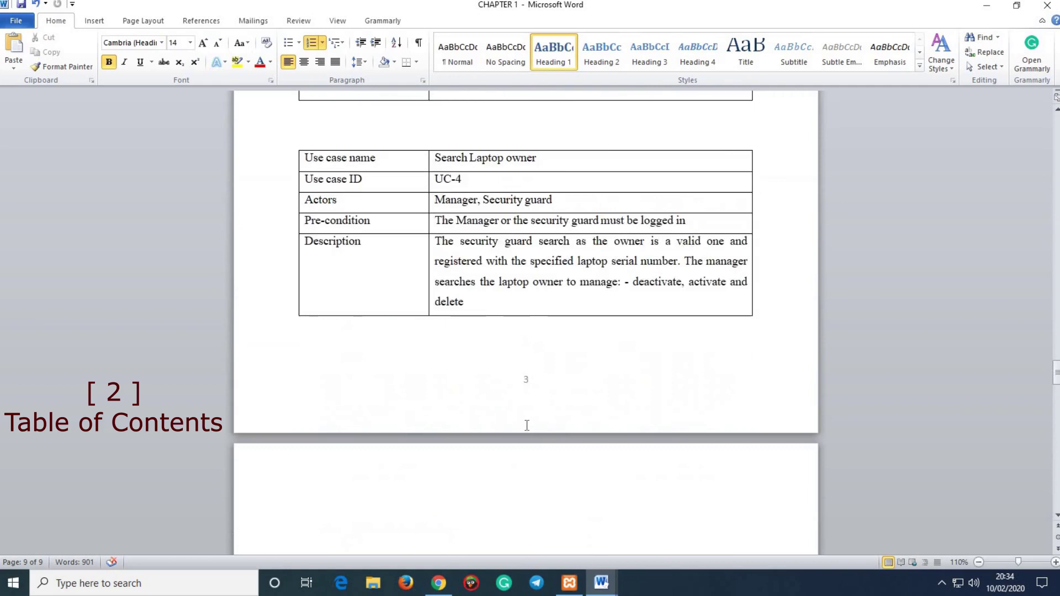
{"action": "scroll", "coordinate": [527, 426], "scroll_direction": "up", "scroll_amount": 15}
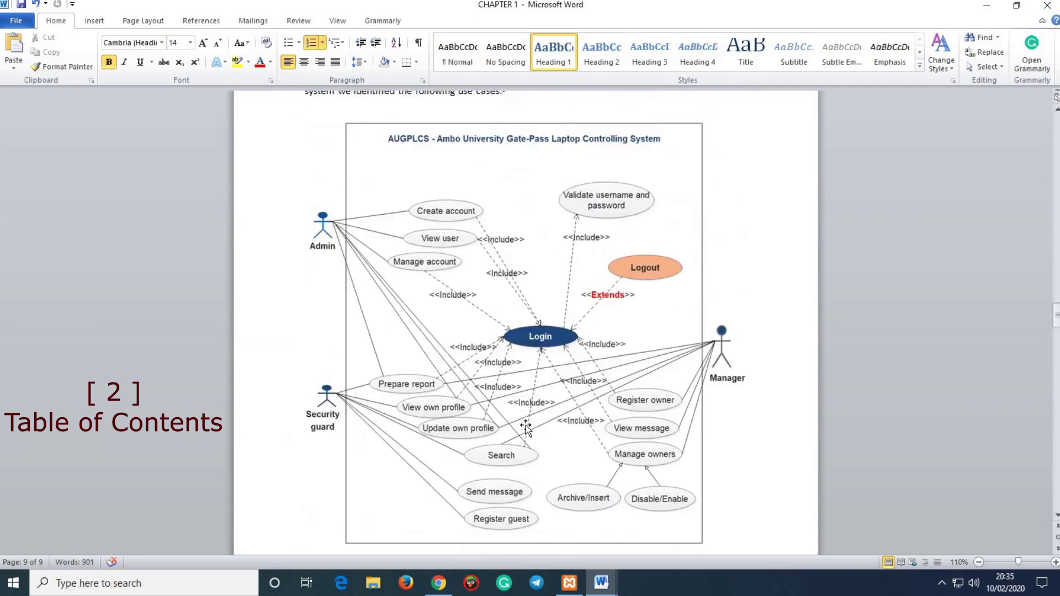
{"action": "scroll", "coordinate": [527, 426], "scroll_direction": "up", "scroll_amount": 15}
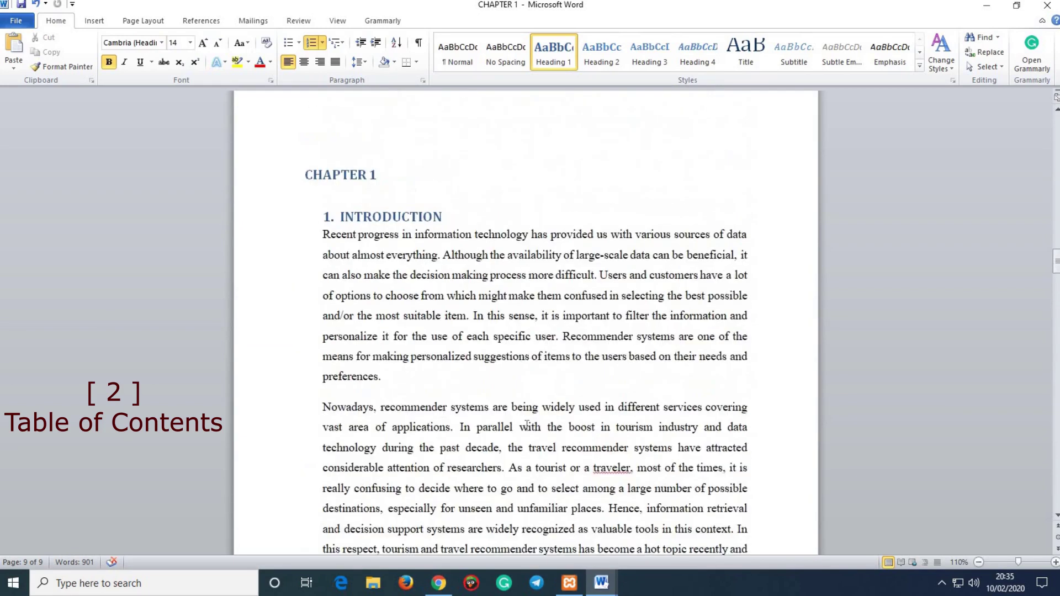
{"action": "scroll", "coordinate": [528, 425], "scroll_direction": "up", "scroll_amount": 15}
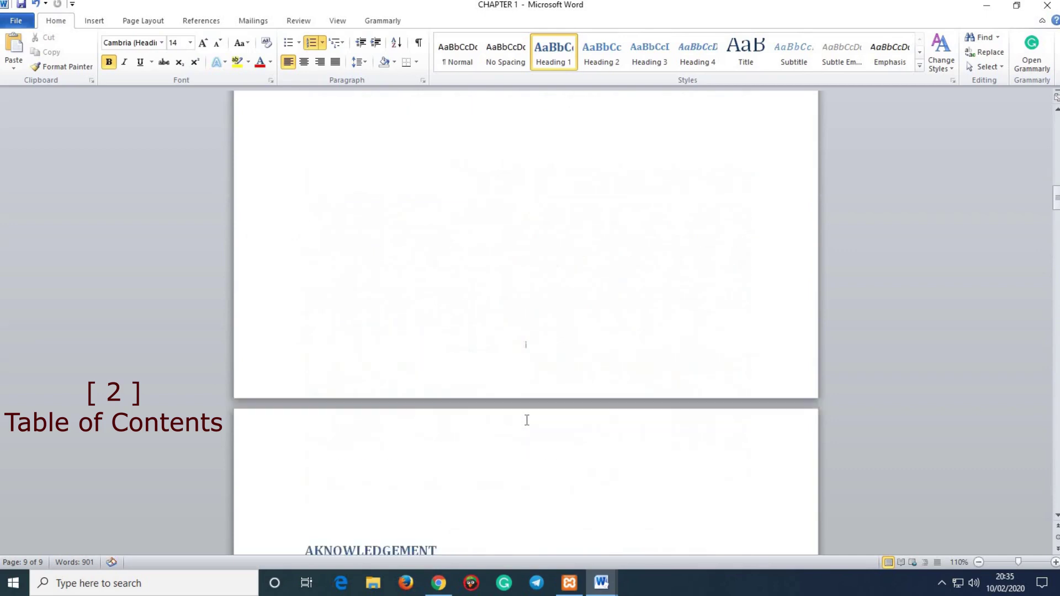
{"action": "scroll", "coordinate": [525, 419], "scroll_direction": "up", "scroll_amount": 15}
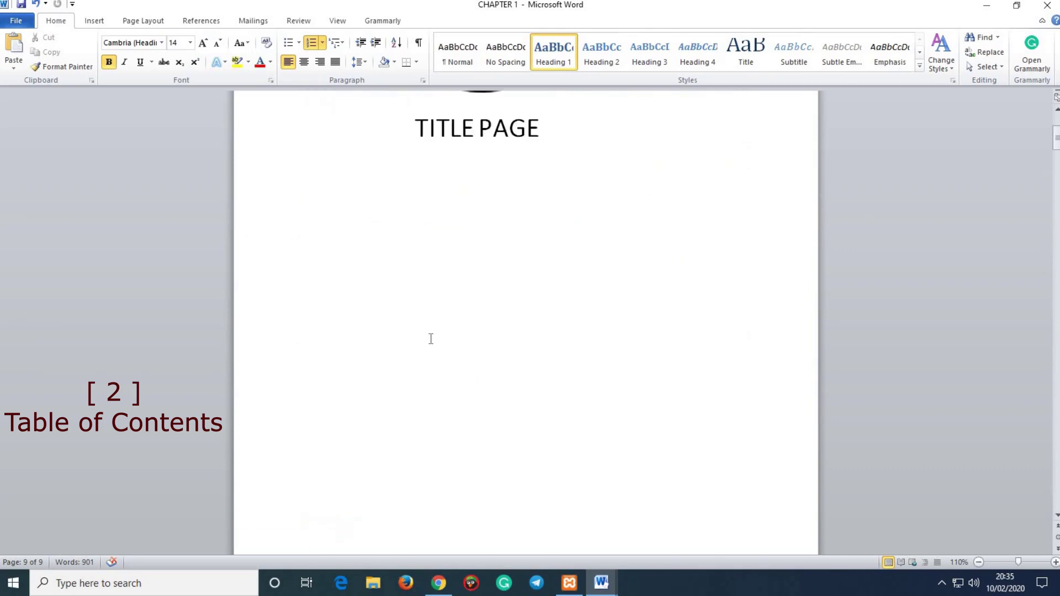
{"action": "scroll", "coordinate": [310, 339], "scroll_direction": "down", "scroll_amount": 5}
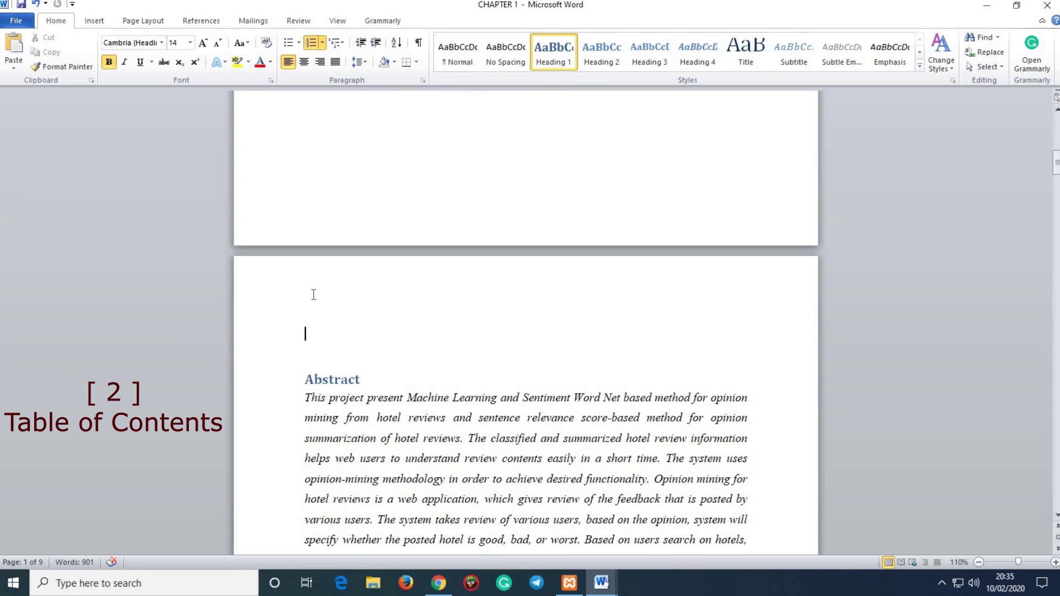
{"action": "left_click", "coordinate": [308, 334]}
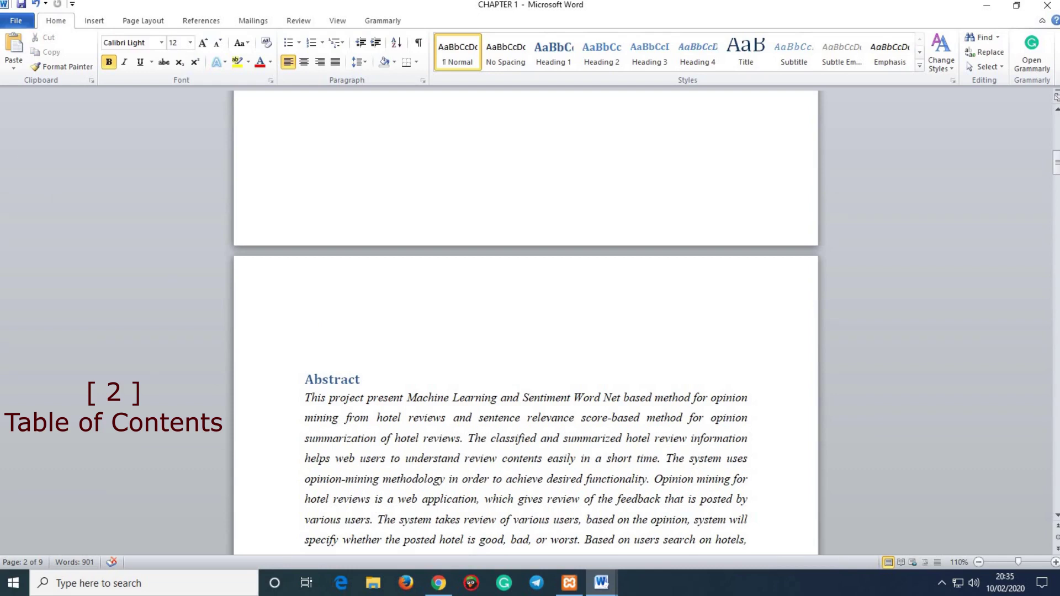
{"action": "left_click", "coordinate": [205, 25]}
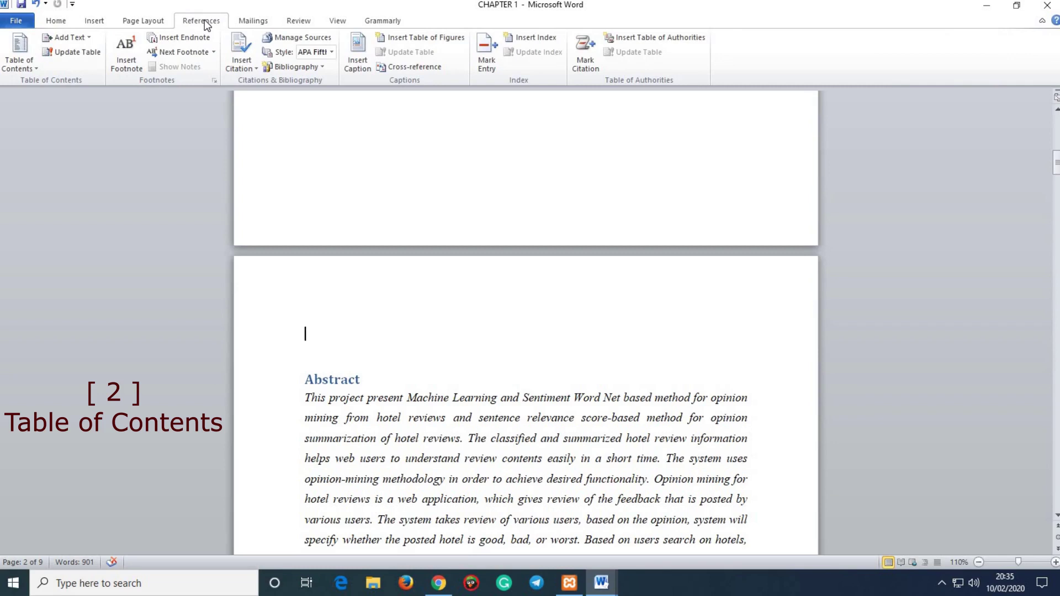
{"action": "left_click", "coordinate": [29, 58]}
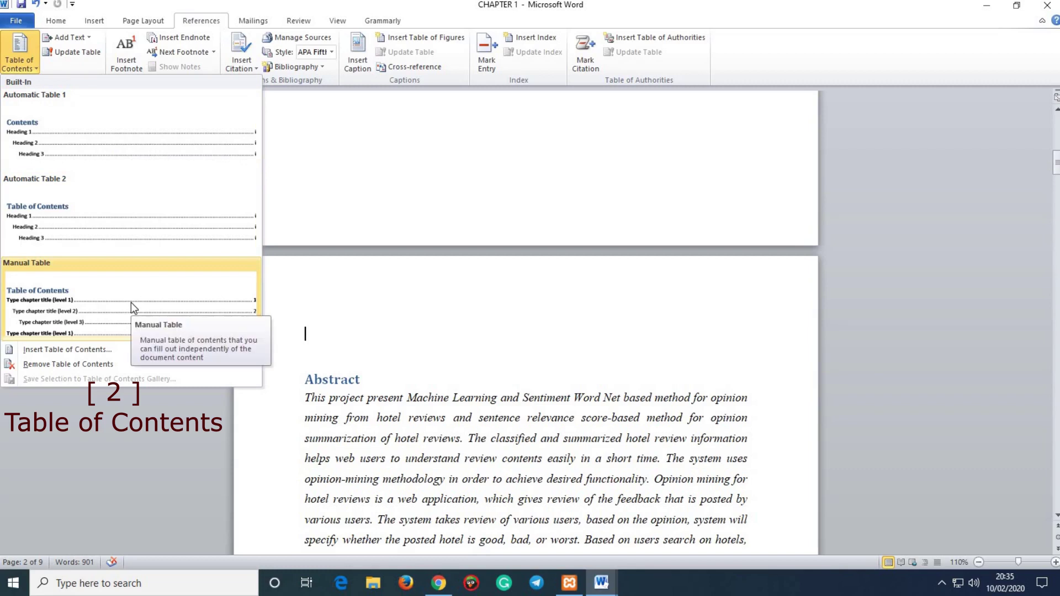
{"action": "left_click", "coordinate": [118, 217]}
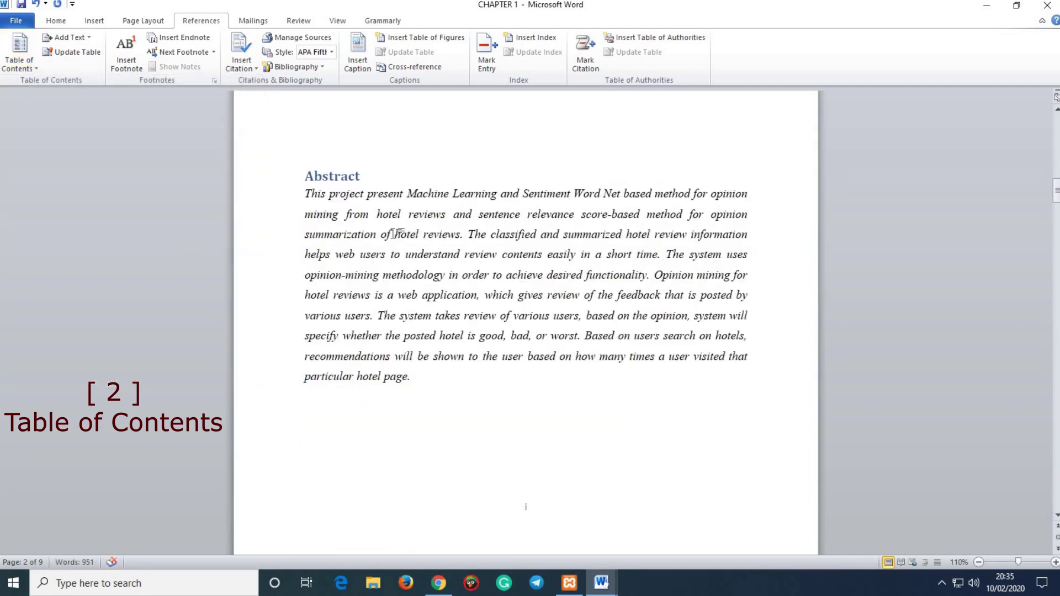
Step: Review the entries and page numbers in the table of contents and compare them with the REFERENCES section at the document's end
{"action": "scroll", "coordinate": [424, 259], "scroll_direction": "up", "scroll_amount": 7}
{"action": "scroll", "coordinate": [405, 291], "scroll_direction": "down", "scroll_amount": 3}
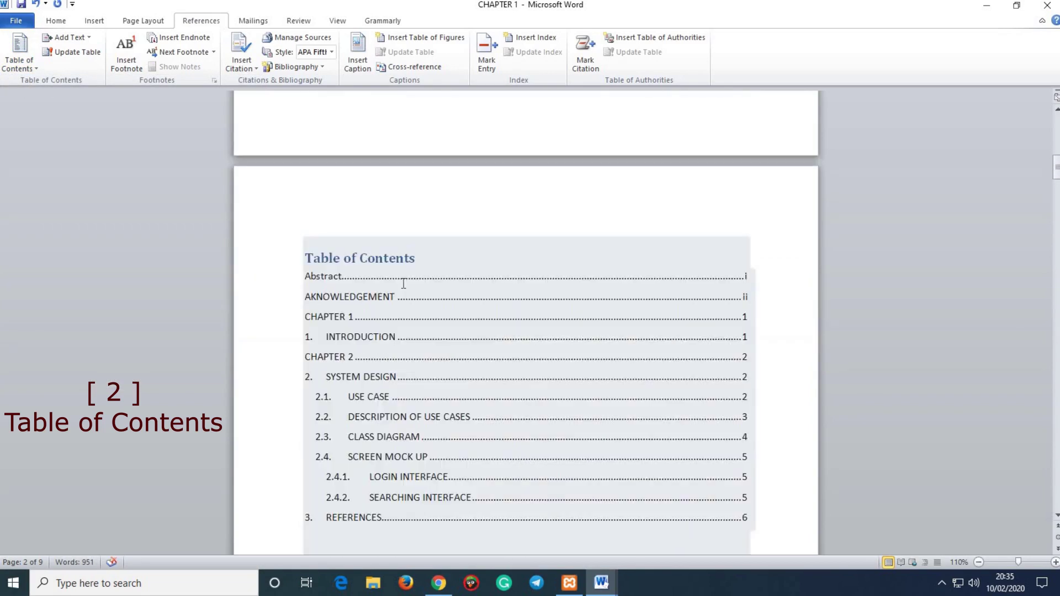
{"action": "scroll", "coordinate": [555, 332], "scroll_direction": "down", "scroll_amount": 5}
{"action": "scroll", "coordinate": [326, 134], "scroll_direction": "up", "scroll_amount": 3}
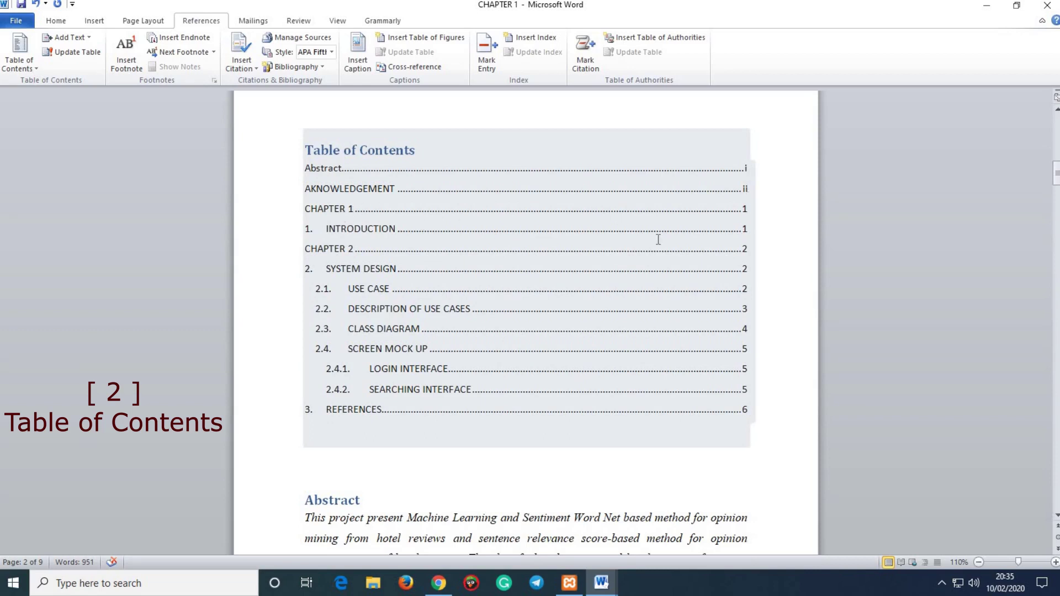
{"action": "mouse_move", "coordinate": [1056, 173]}
{"action": "left_mouse_down"}
{"action": "mouse_move", "coordinate": [1056, 387]}
{"action": "mouse_move", "coordinate": [577, 516]}
{"action": "mouse_move", "coordinate": [521, 485]}
{"action": "left_mouse_up"}
{"action": "left_click_drag", "start_coordinate": [494, 327], "coordinate": [399, 271]}
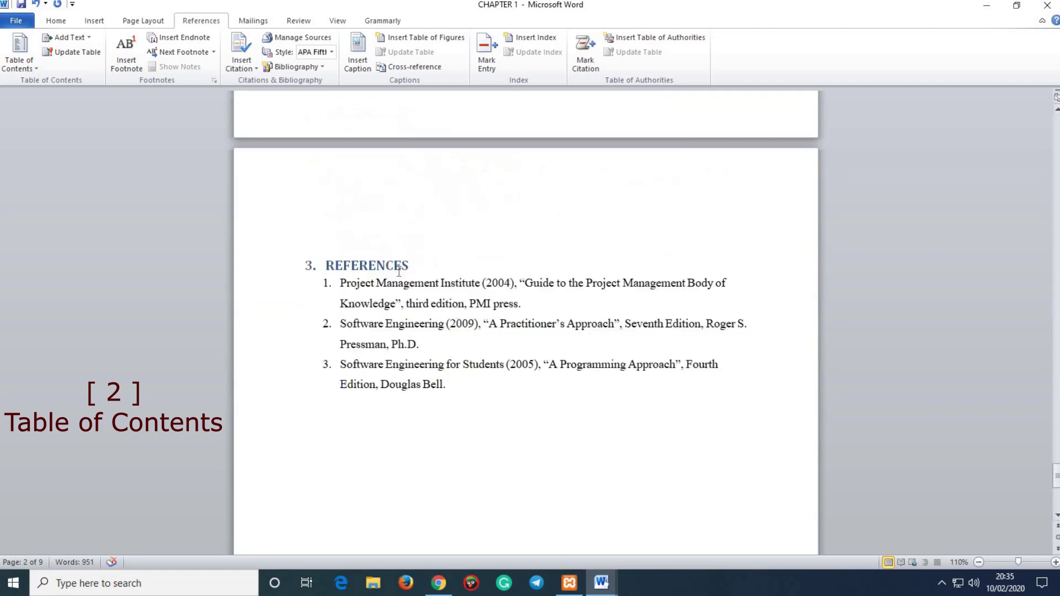
{"action": "left_click_drag", "start_coordinate": [1057, 480], "coordinate": [1057, 175]}
{"action": "left_click", "coordinate": [431, 284]}
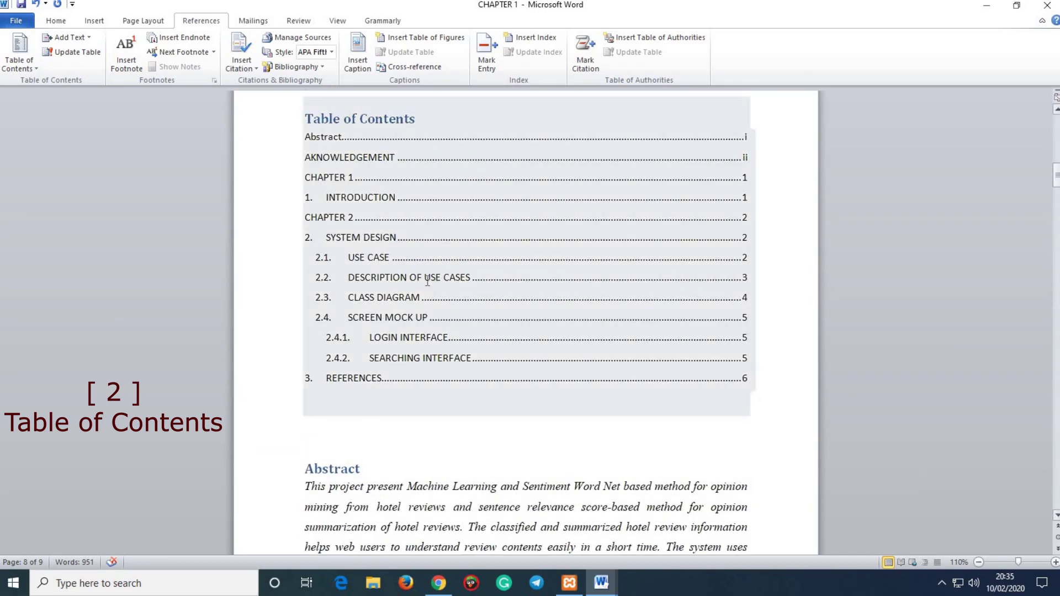
Step: Add blank lines between the table of contents and the Abstract heading to push the Abstract onto its own page
{"action": "scroll", "coordinate": [394, 392], "scroll_direction": "up", "scroll_amount": 2}
{"action": "scroll", "coordinate": [374, 262], "scroll_direction": "down", "scroll_amount": 7}
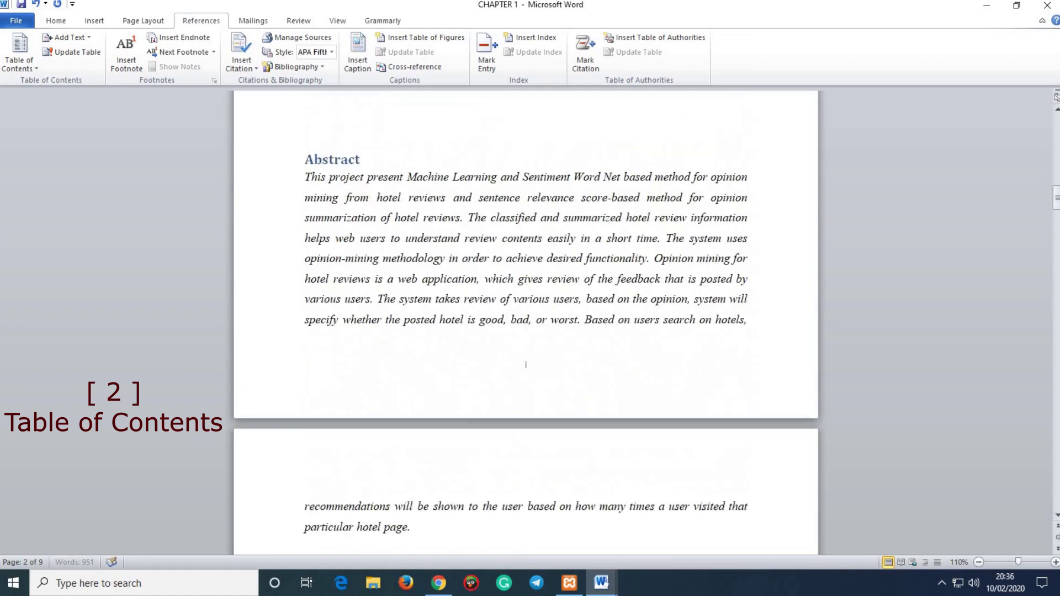
{"action": "key", "text": "Return"}
{"action": "key", "text": "Return"}
{"action": "key", "text": "Return"}
{"action": "key", "text": "Return"}
{"action": "key", "text": "Return"}
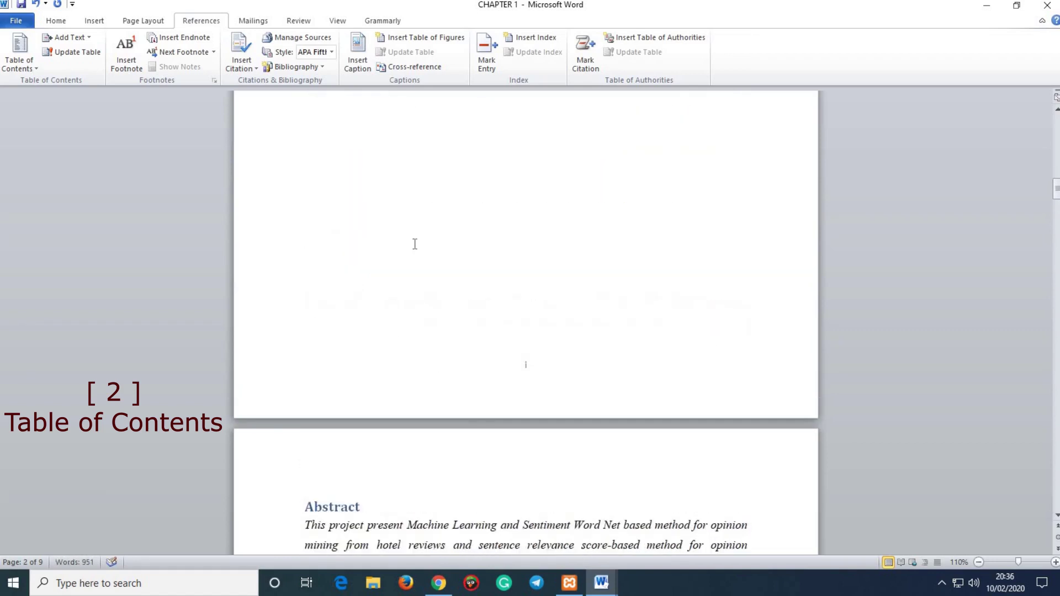
Step: Style the "Table of Contents" title above the contents entries as Heading 1
{"action": "scroll", "coordinate": [534, 283], "scroll_direction": "down", "scroll_amount": 20}
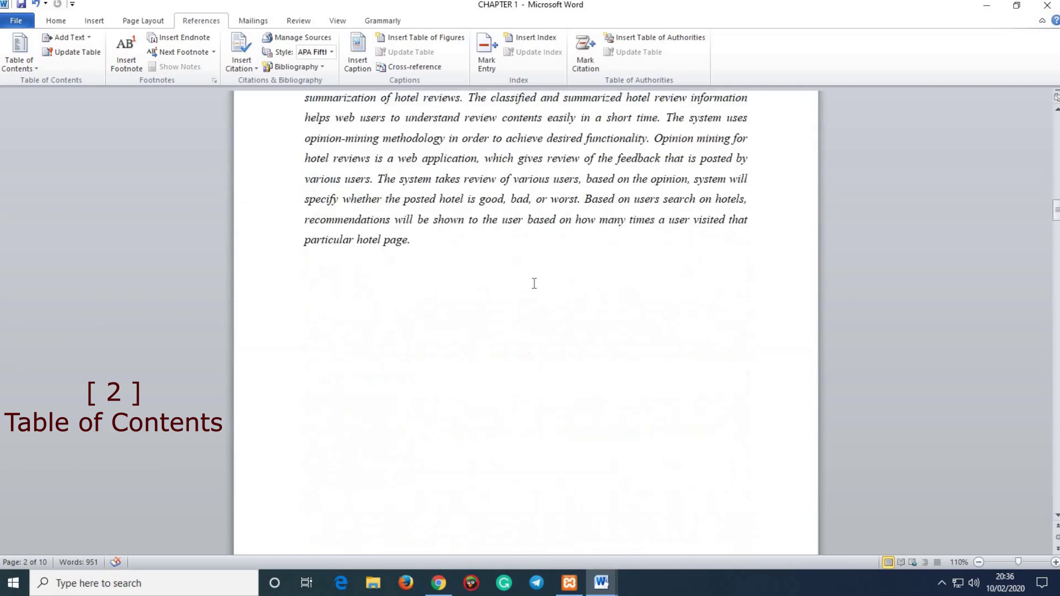
{"action": "scroll", "coordinate": [534, 284], "scroll_direction": "down", "scroll_amount": 15}
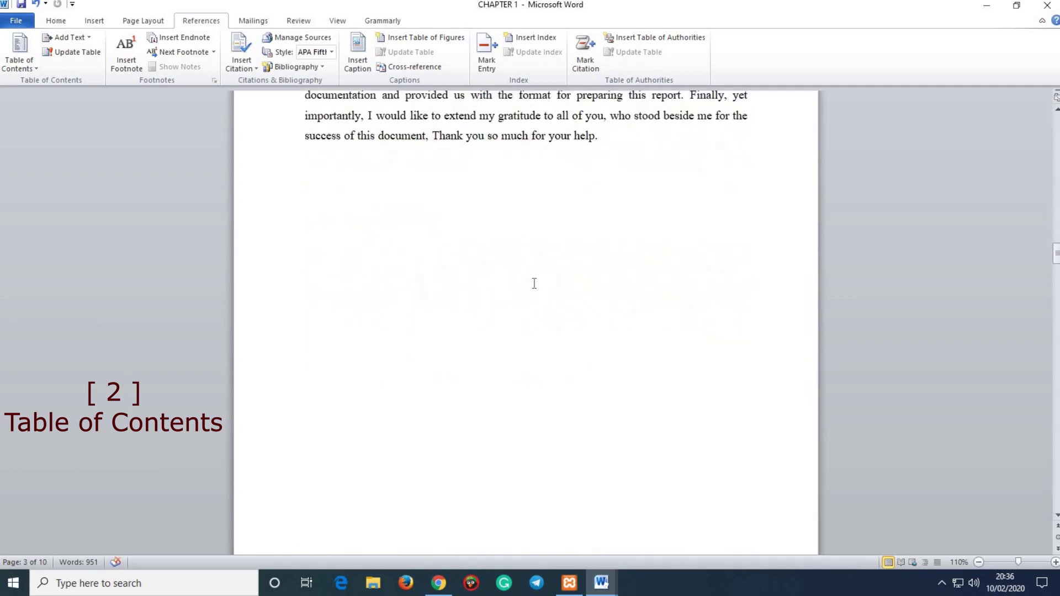
{"action": "scroll", "coordinate": [535, 424], "scroll_direction": "down", "scroll_amount": 5}
{"action": "scroll", "coordinate": [538, 423], "scroll_direction": "up", "scroll_amount": 8}
{"action": "scroll", "coordinate": [532, 415], "scroll_direction": "up", "scroll_amount": 20}
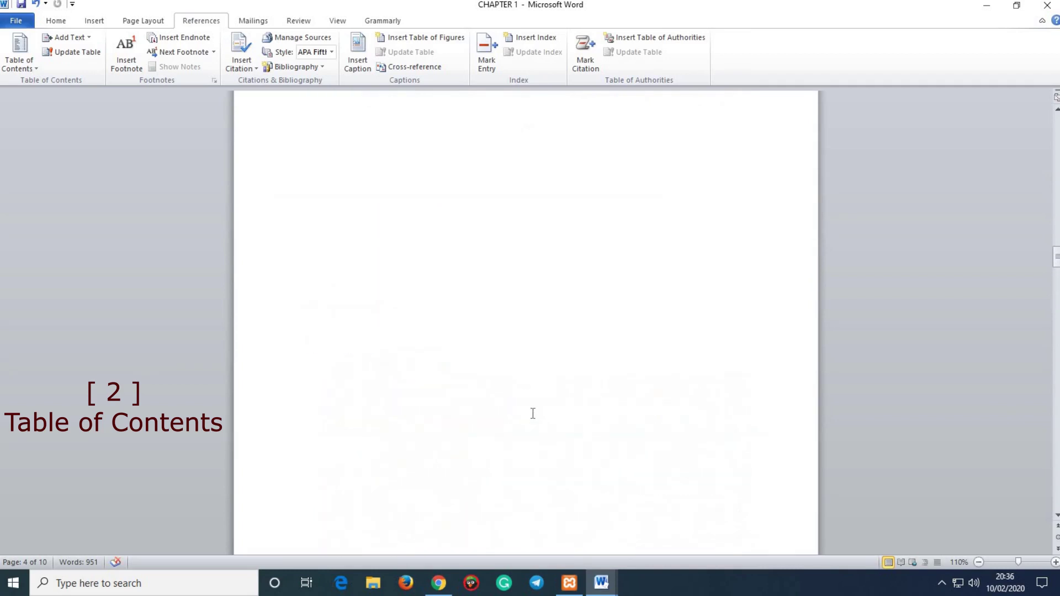
{"action": "scroll", "coordinate": [489, 365], "scroll_direction": "up", "scroll_amount": 15}
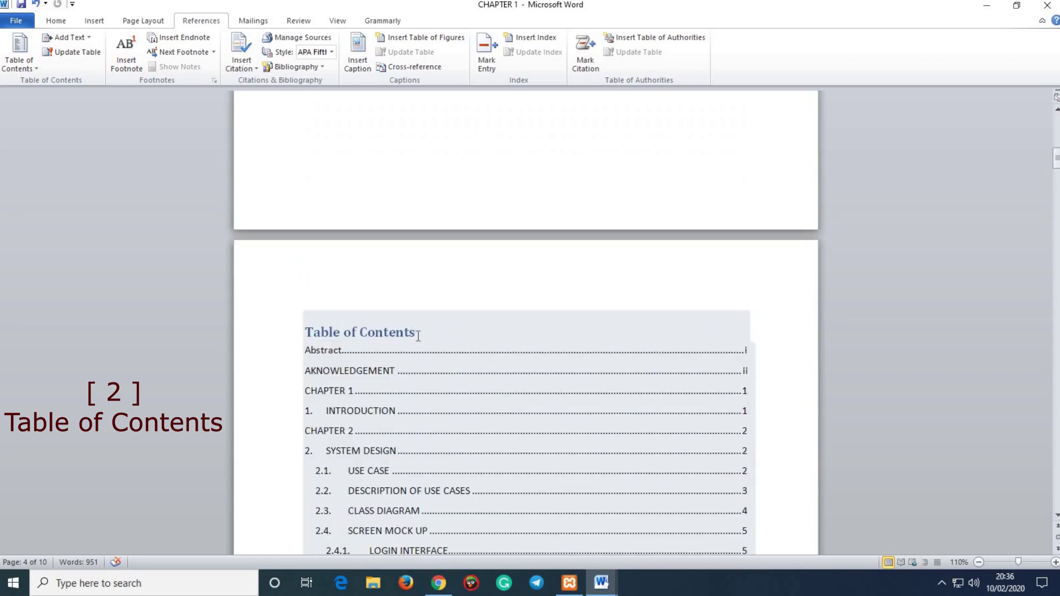
{"action": "left_click_drag", "start_coordinate": [418, 335], "coordinate": [320, 332]}
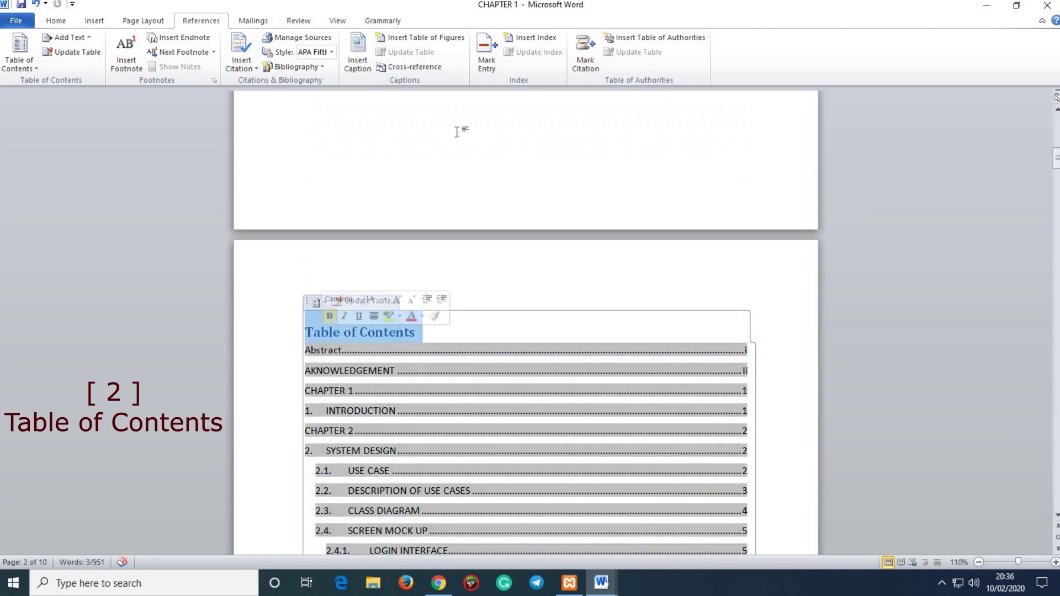
{"action": "left_click", "coordinate": [55, 21]}
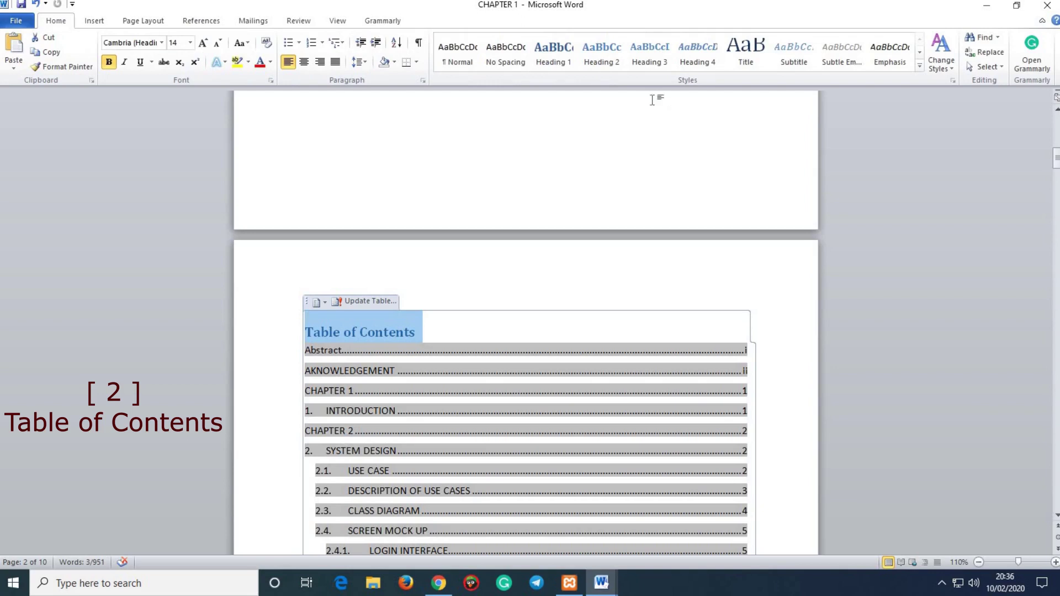
{"action": "left_click", "coordinate": [554, 53]}
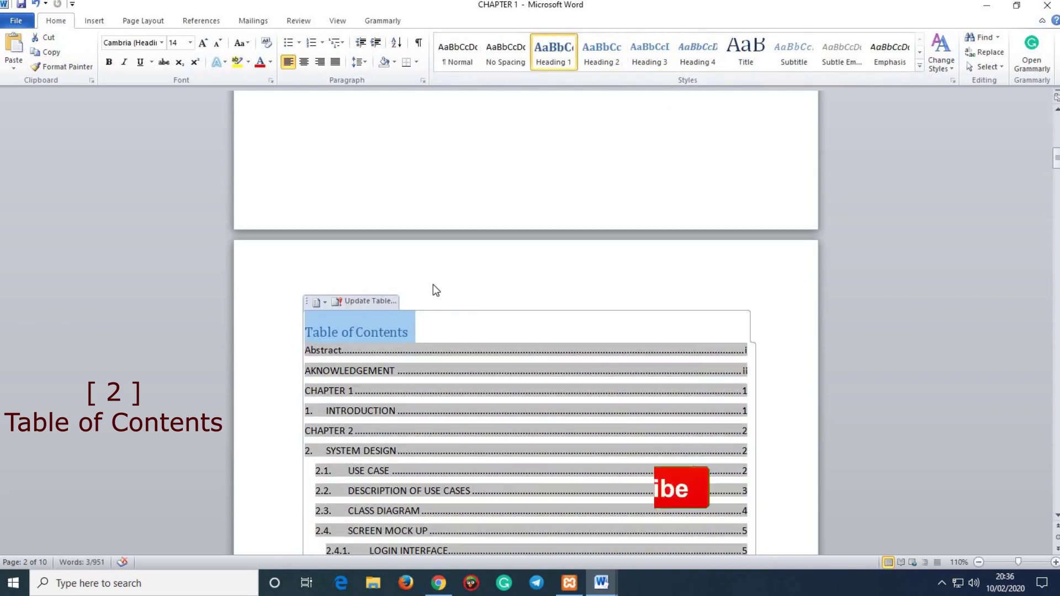
{"action": "left_click", "coordinate": [422, 332]}
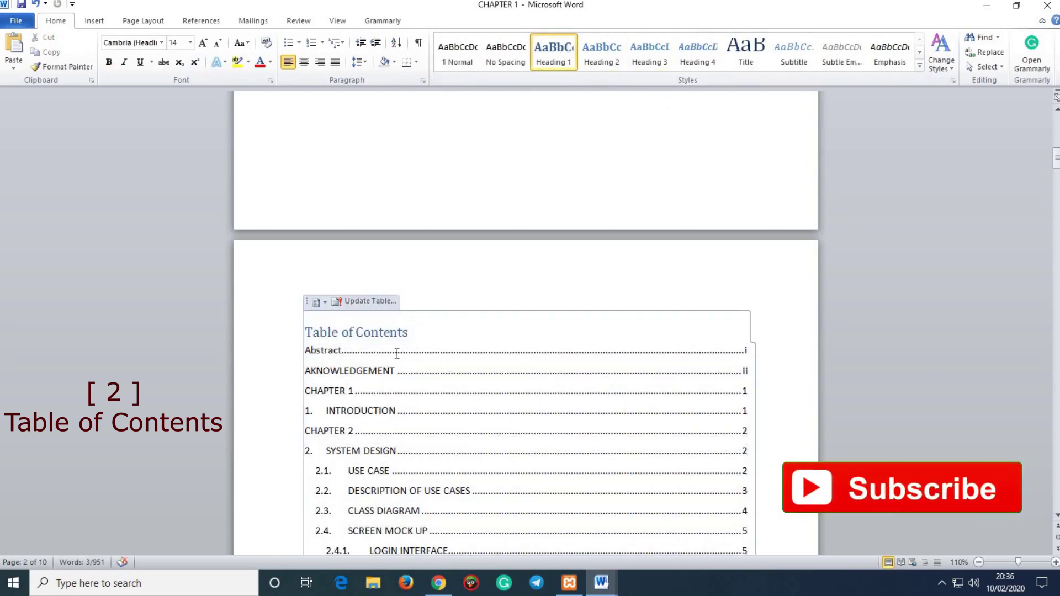
Step: Update the entire table of contents so its entries and page numbers match the document
{"action": "left_click", "coordinate": [745, 370]}
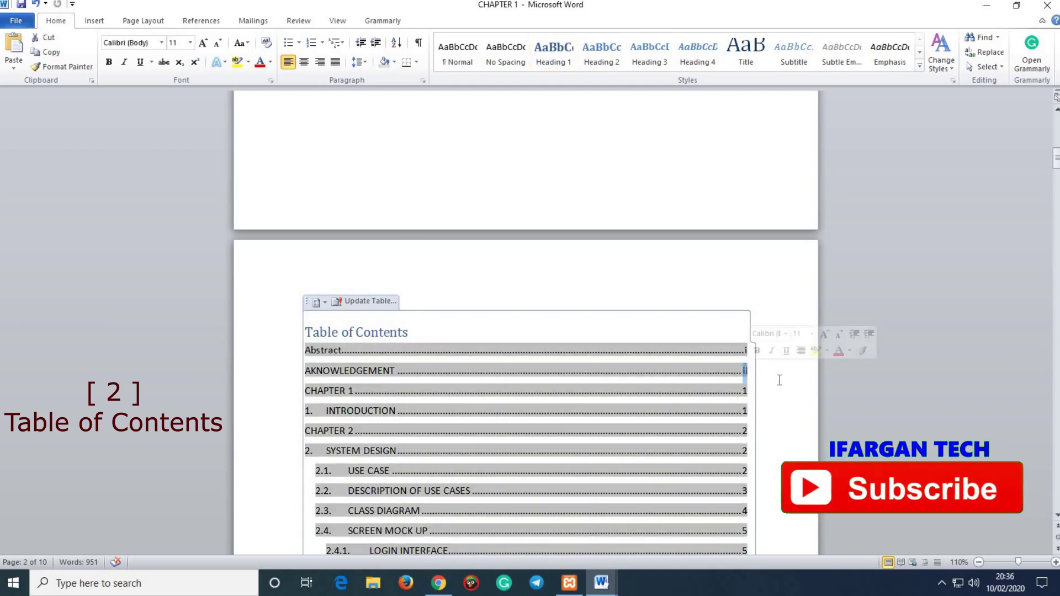
{"action": "left_click", "coordinate": [370, 303]}
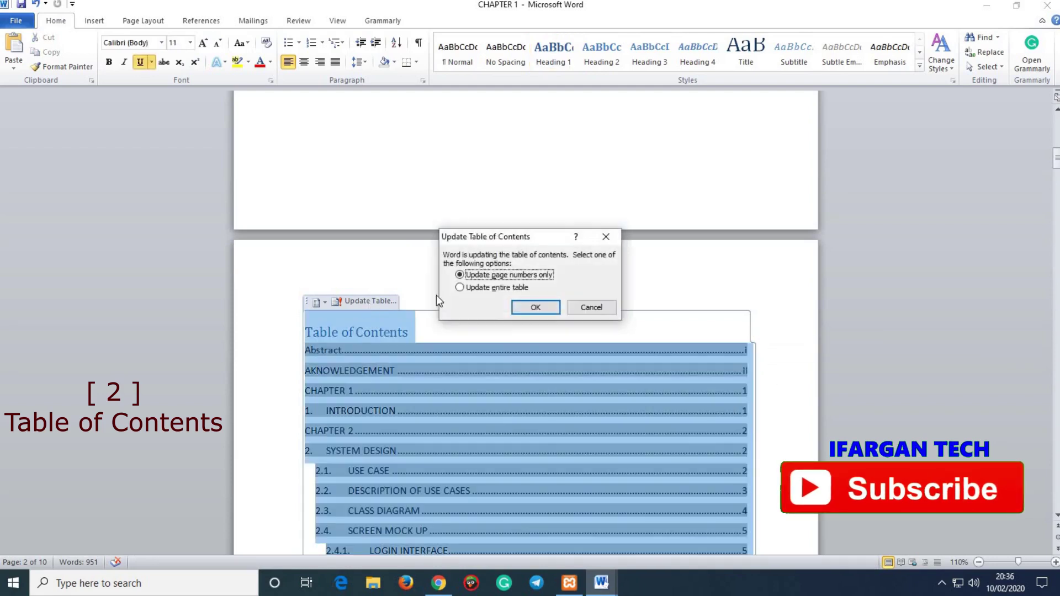
{"action": "left_click", "coordinate": [468, 290]}
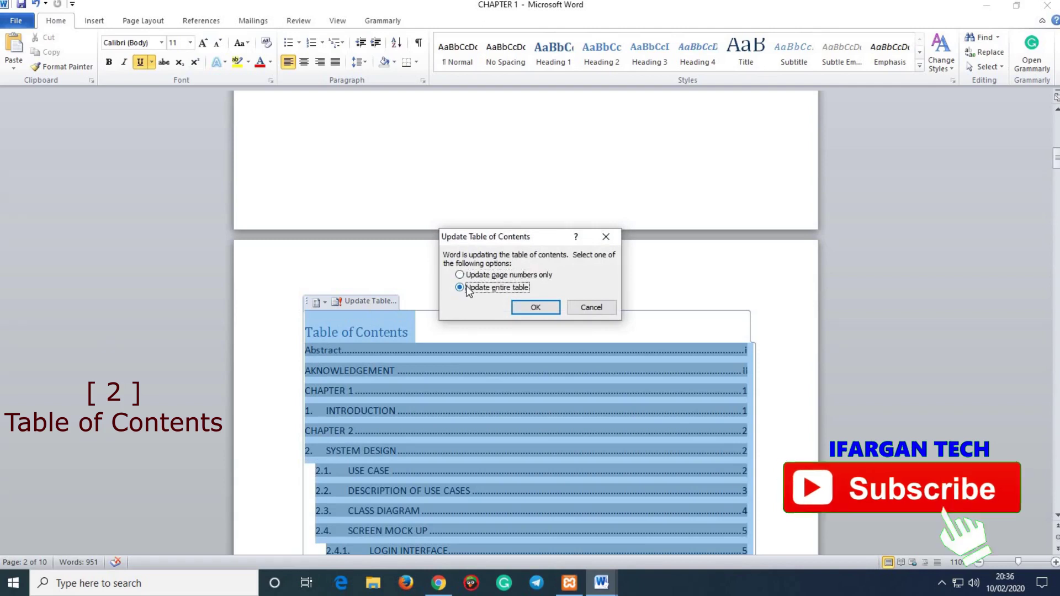
{"action": "left_click", "coordinate": [536, 307]}
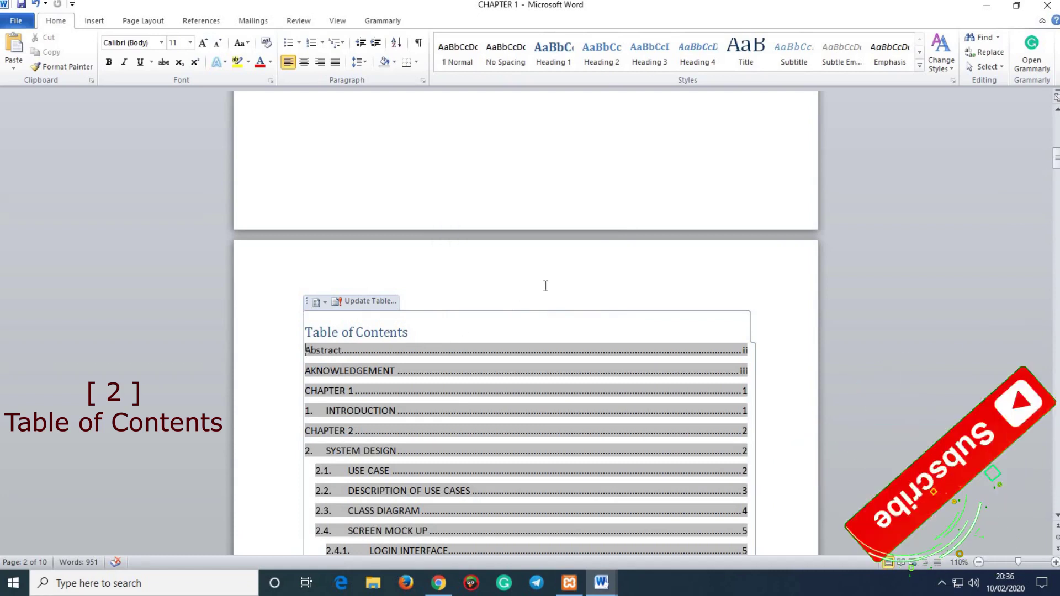
{"action": "left_click", "coordinate": [758, 354]}
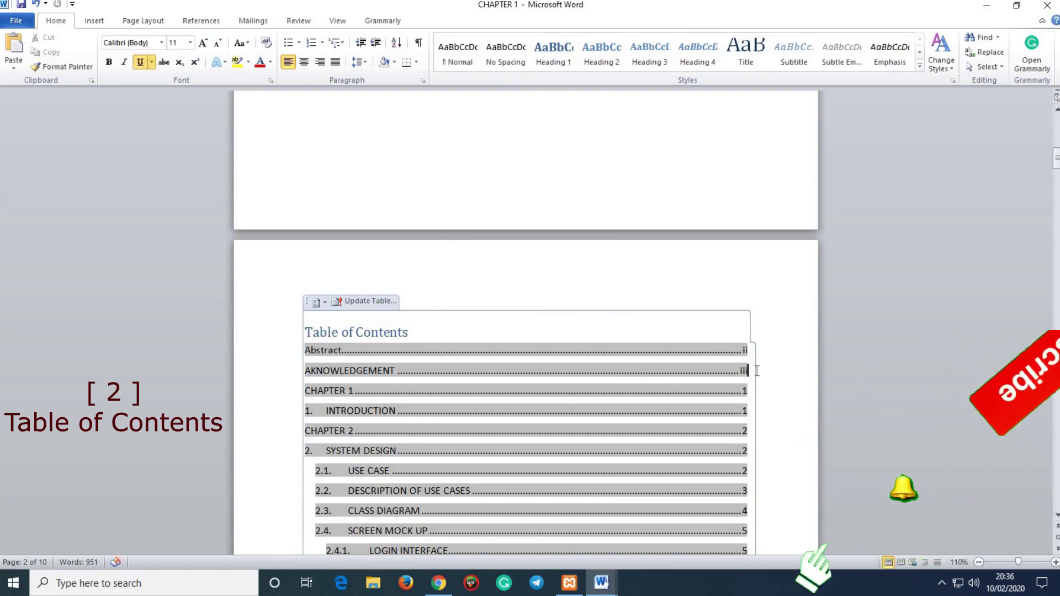
{"action": "left_click", "coordinate": [584, 260]}
Step: Review the document from the table of contents through the chapters, tables and diagrams to the REFERENCES section and back
{"action": "scroll", "coordinate": [584, 264], "scroll_direction": "down", "scroll_amount": 8}
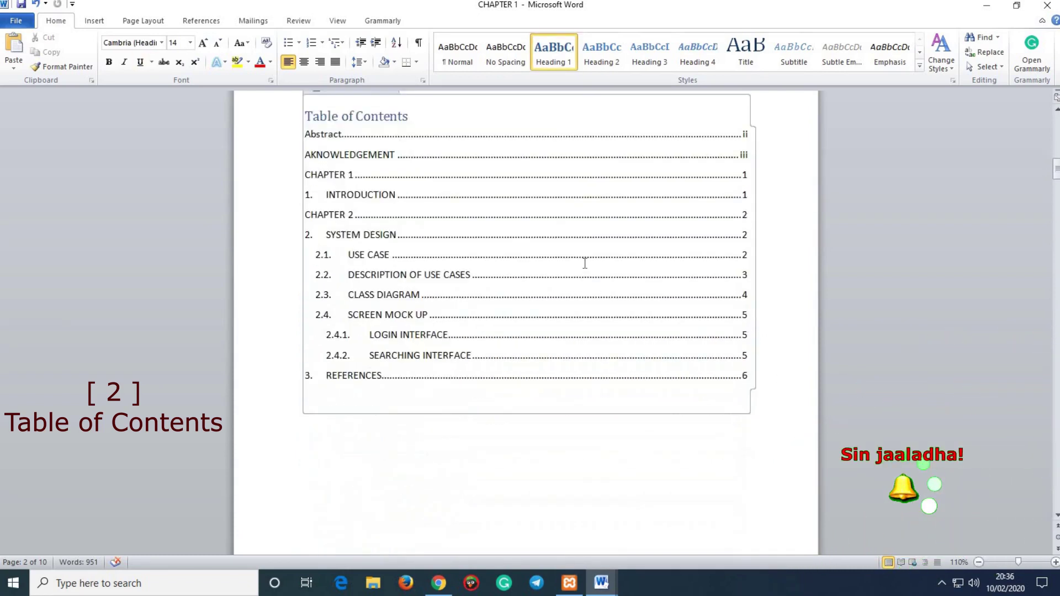
{"action": "scroll", "coordinate": [585, 263], "scroll_direction": "down", "scroll_amount": 4}
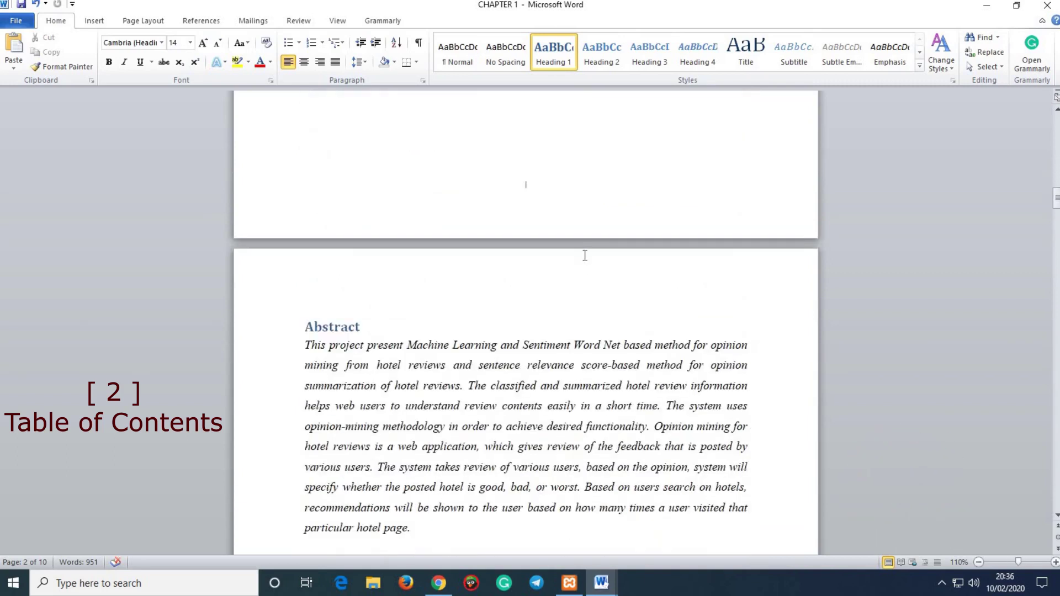
{"action": "scroll", "coordinate": [585, 254], "scroll_direction": "up", "scroll_amount": 10}
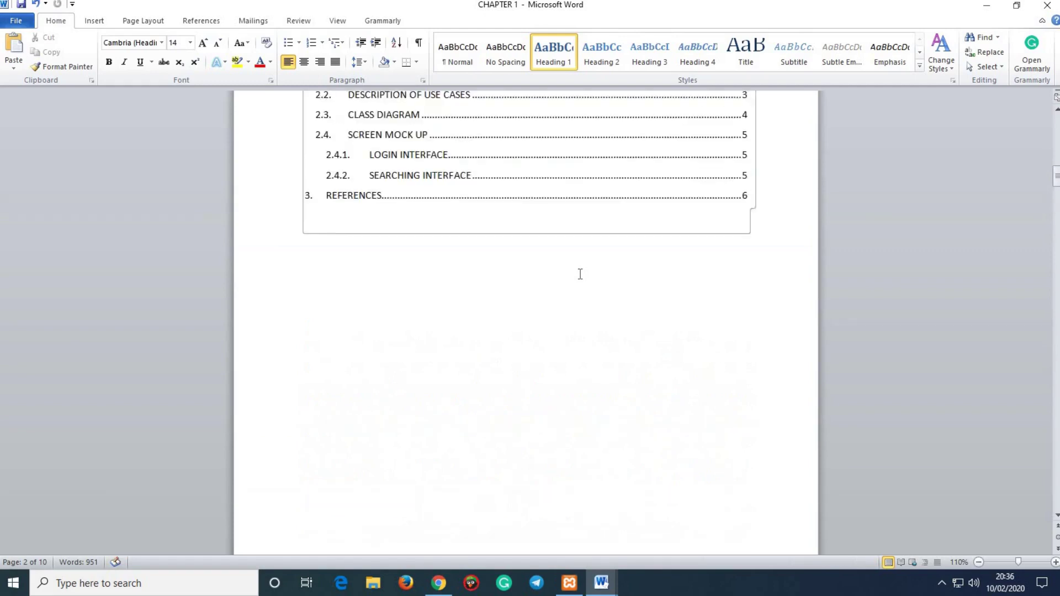
{"action": "left_click", "coordinate": [510, 537]}
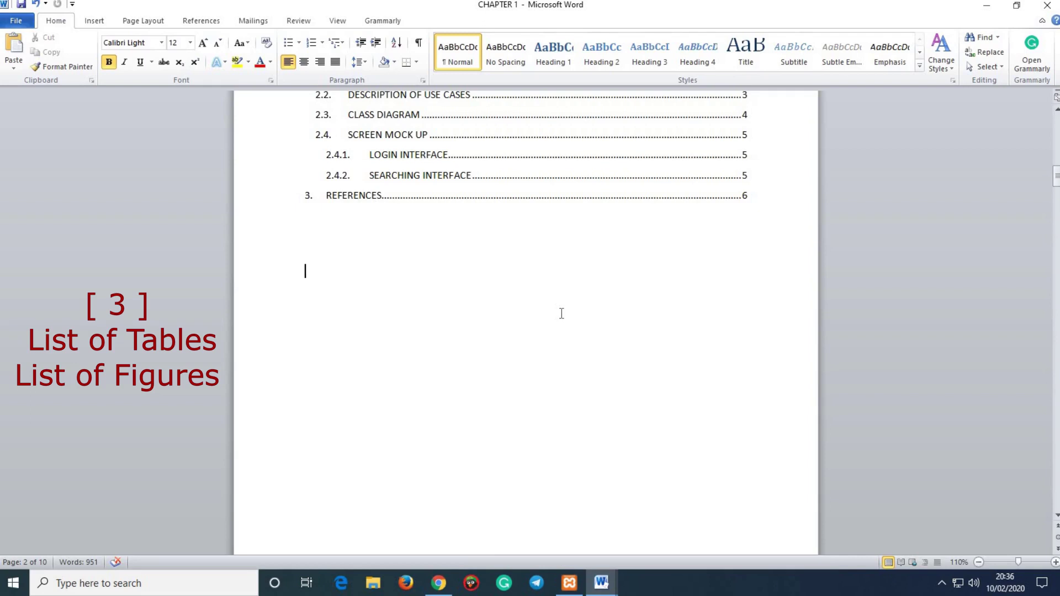
{"action": "scroll", "coordinate": [562, 313], "scroll_direction": "down", "scroll_amount": 15}
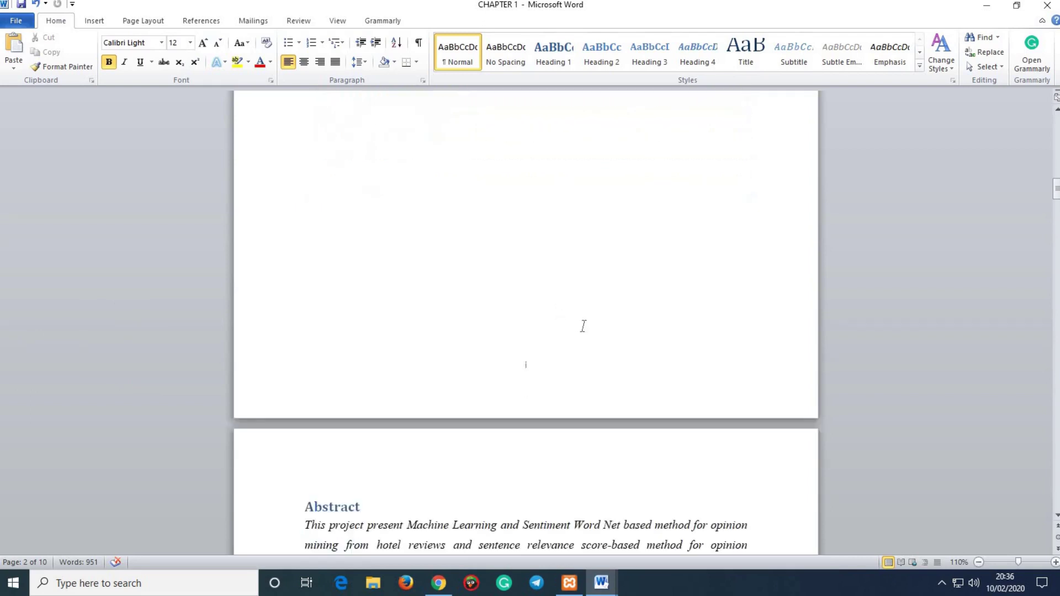
{"action": "scroll", "coordinate": [584, 320], "scroll_direction": "down", "scroll_amount": 20}
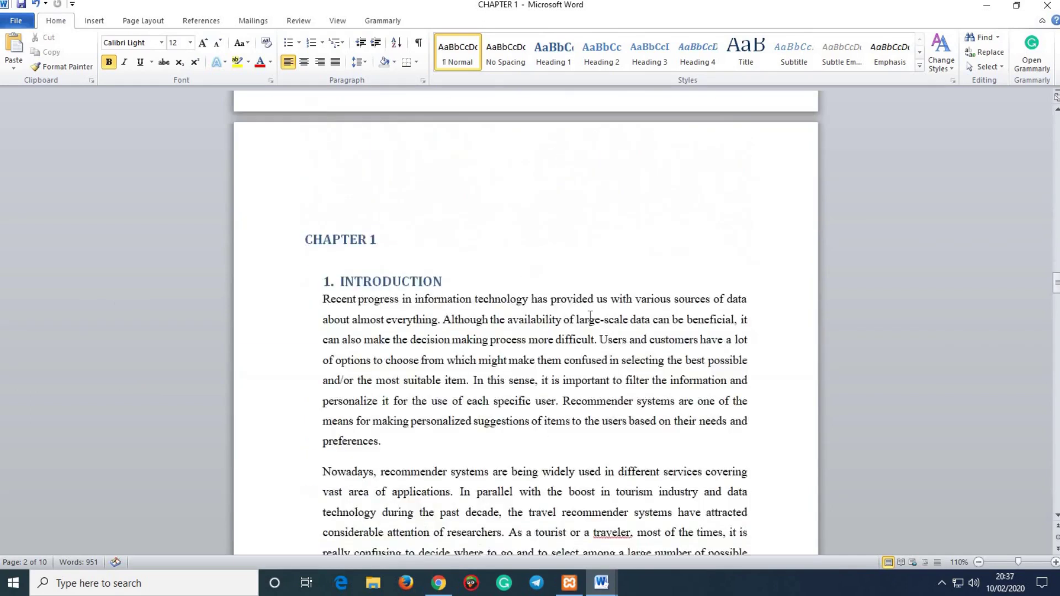
{"action": "scroll", "coordinate": [590, 318], "scroll_direction": "down", "scroll_amount": 20}
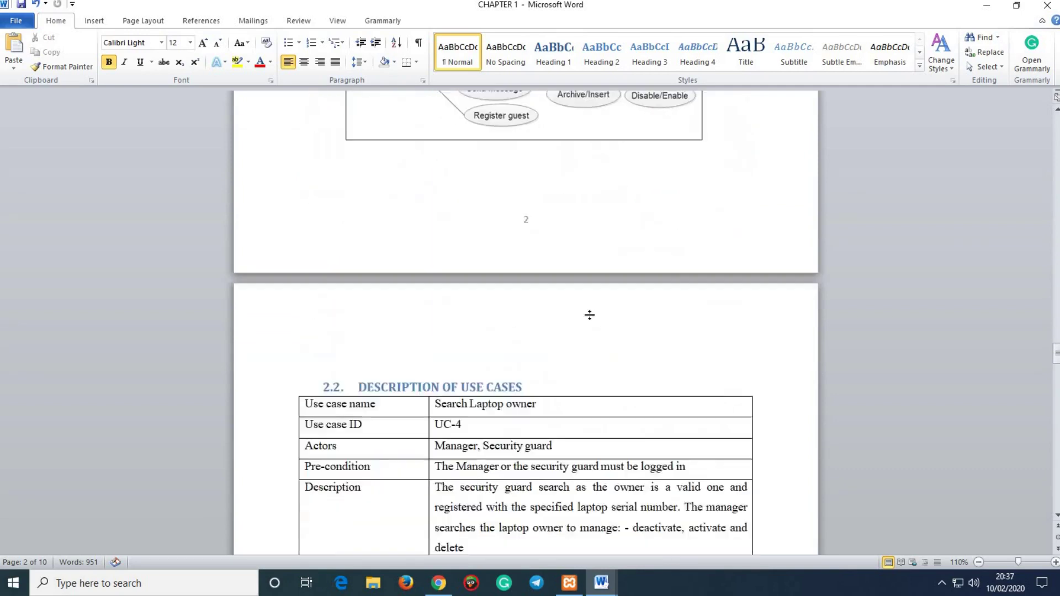
{"action": "scroll", "coordinate": [499, 294], "scroll_direction": "down", "scroll_amount": 10}
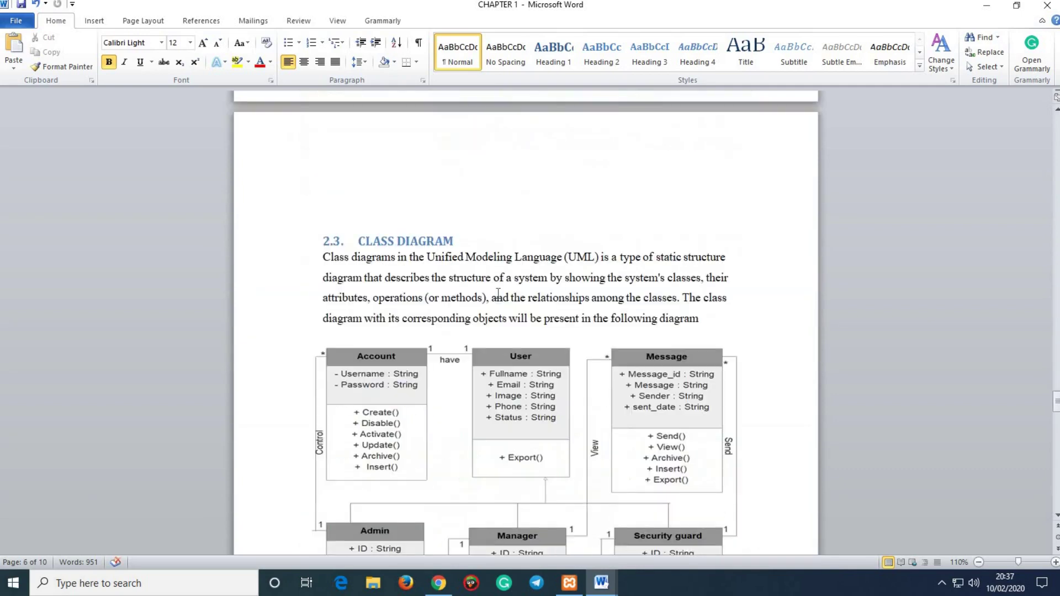
{"action": "scroll", "coordinate": [542, 314], "scroll_direction": "down", "scroll_amount": 10}
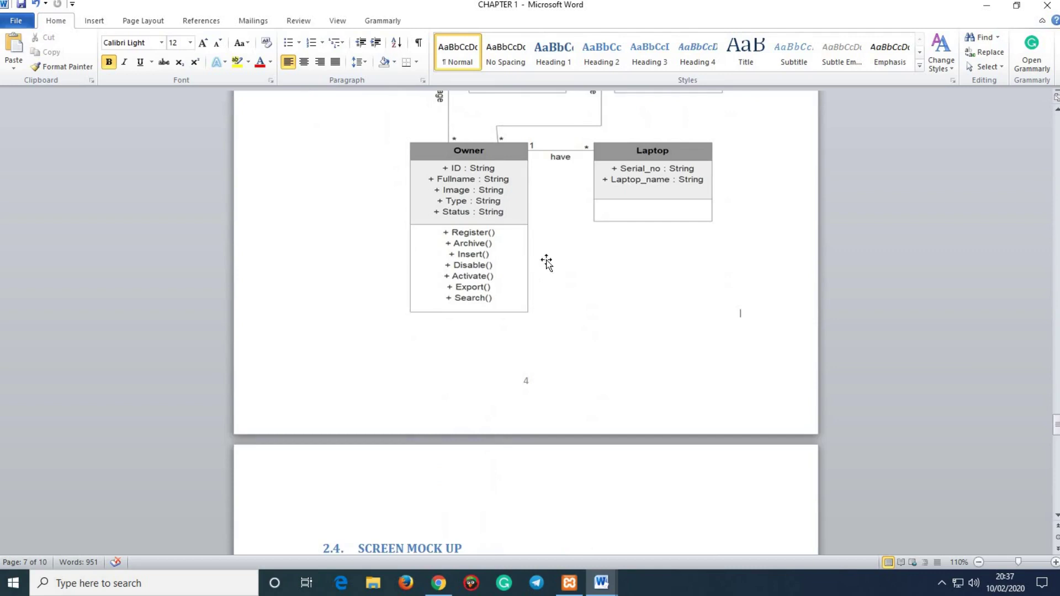
{"action": "scroll", "coordinate": [543, 302], "scroll_direction": "down", "scroll_amount": 10}
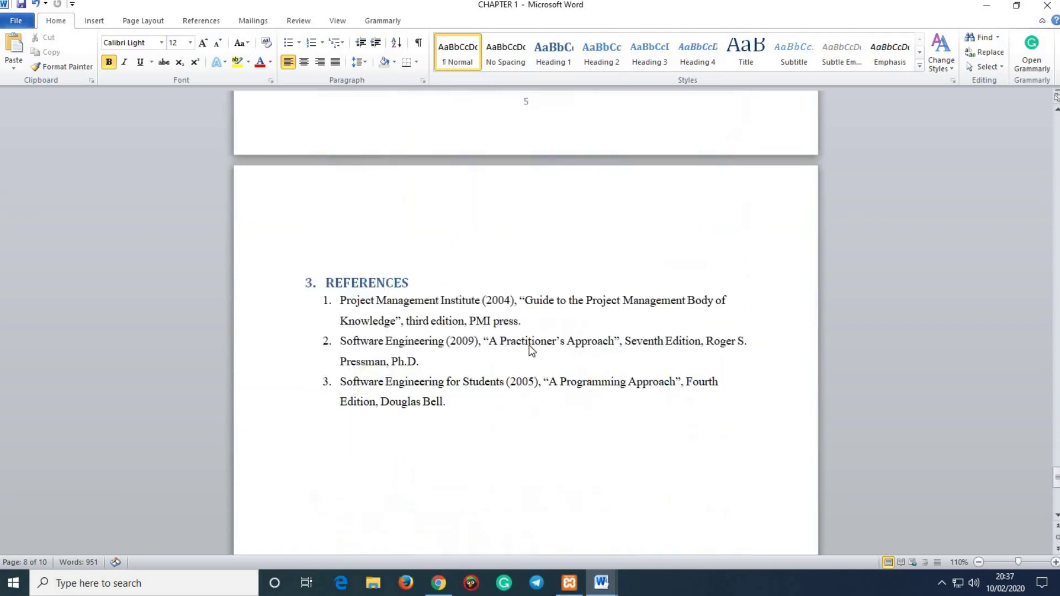
{"action": "scroll", "coordinate": [527, 348], "scroll_direction": "up", "scroll_amount": 20}
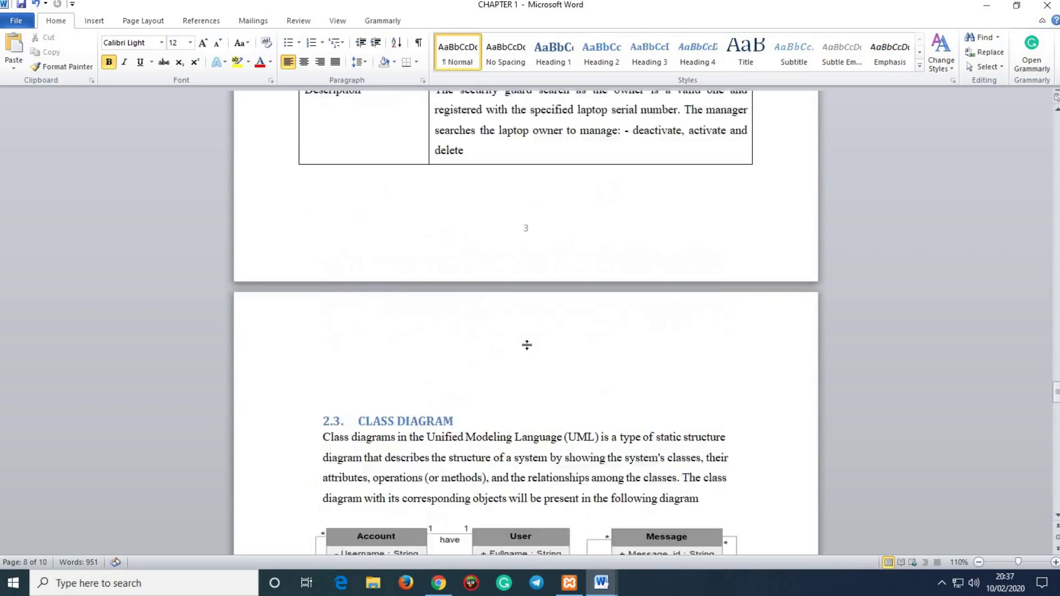
{"action": "scroll", "coordinate": [528, 348], "scroll_direction": "up", "scroll_amount": 20}
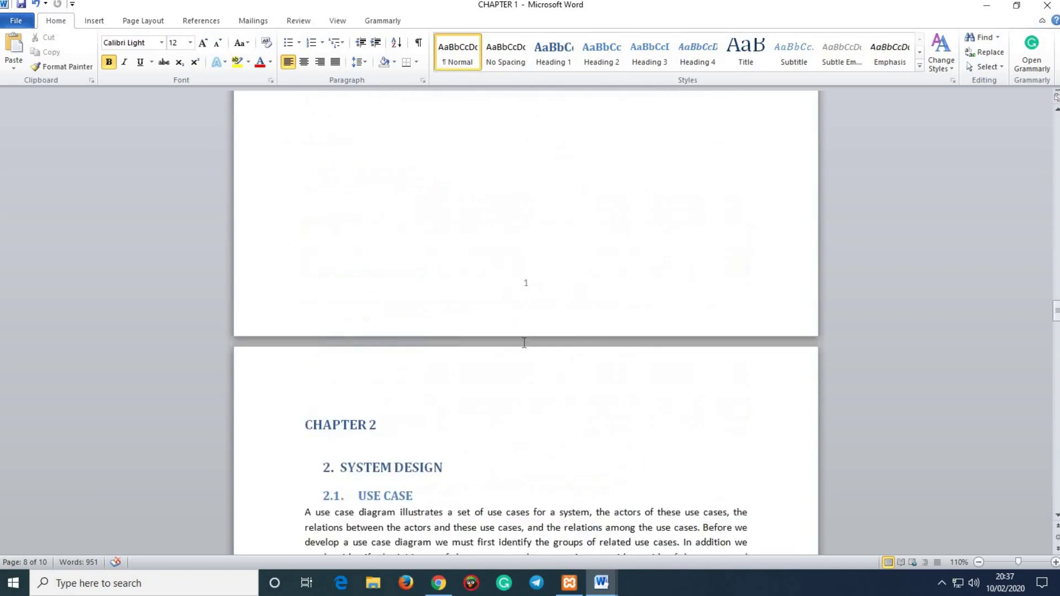
{"action": "scroll", "coordinate": [524, 343], "scroll_direction": "up", "scroll_amount": 20}
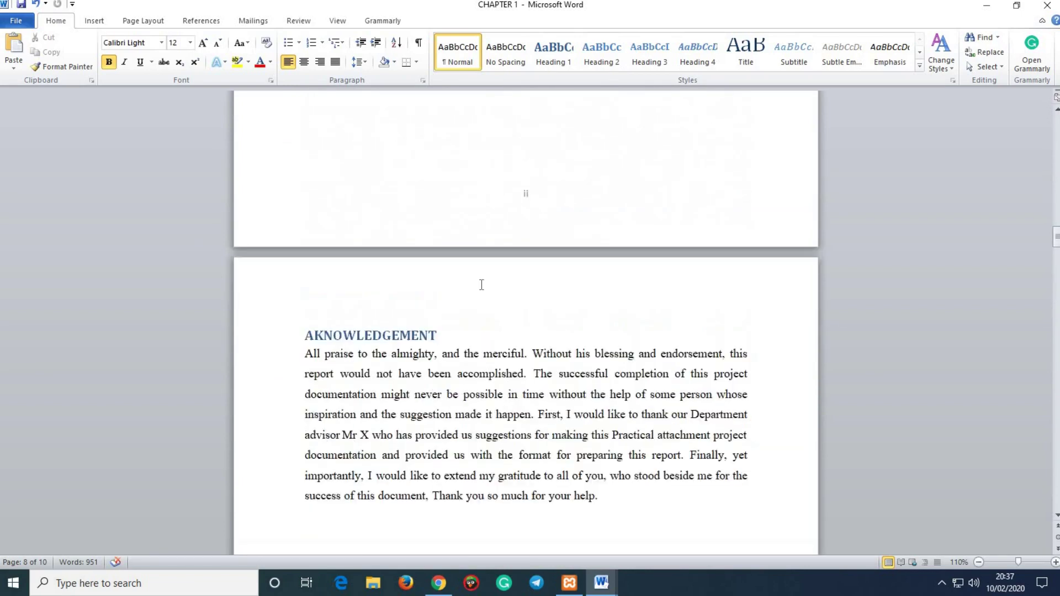
{"action": "scroll", "coordinate": [475, 276], "scroll_direction": "up", "scroll_amount": 20}
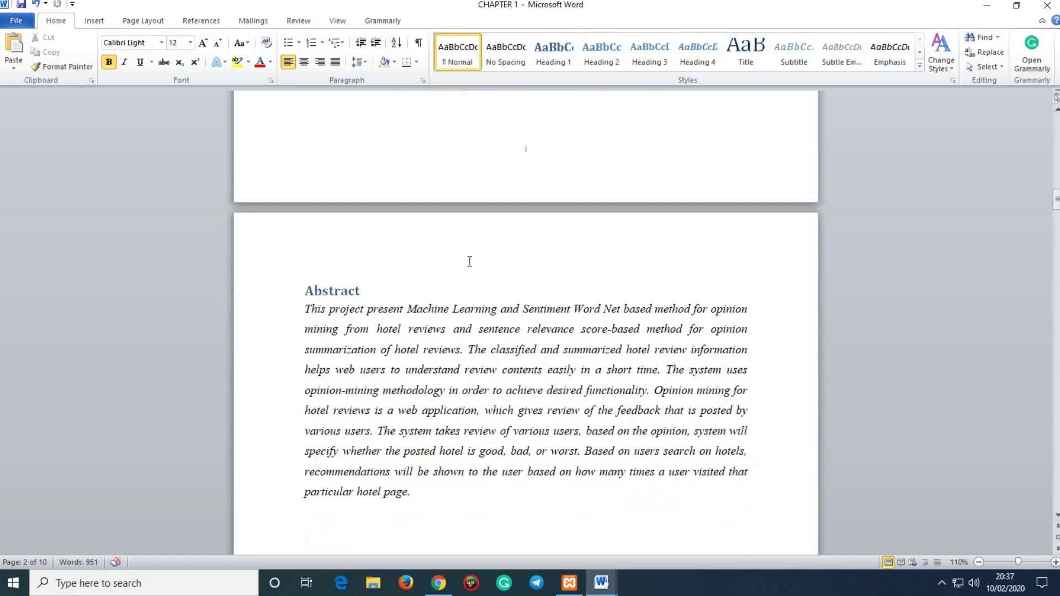
{"action": "scroll", "coordinate": [461, 260], "scroll_direction": "up", "scroll_amount": 9}
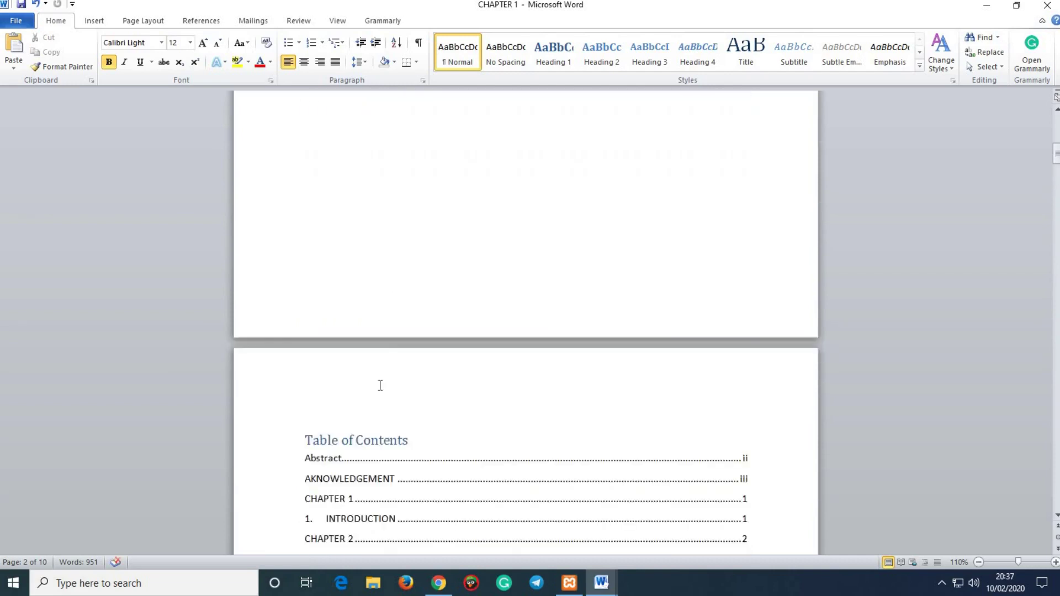
Step: Insert a caption with the new label "Table 2.2." below the first table in section 2.2 DESCRIPTION OF USE CASES
{"action": "scroll", "coordinate": [389, 427], "scroll_direction": "down", "scroll_amount": 8}
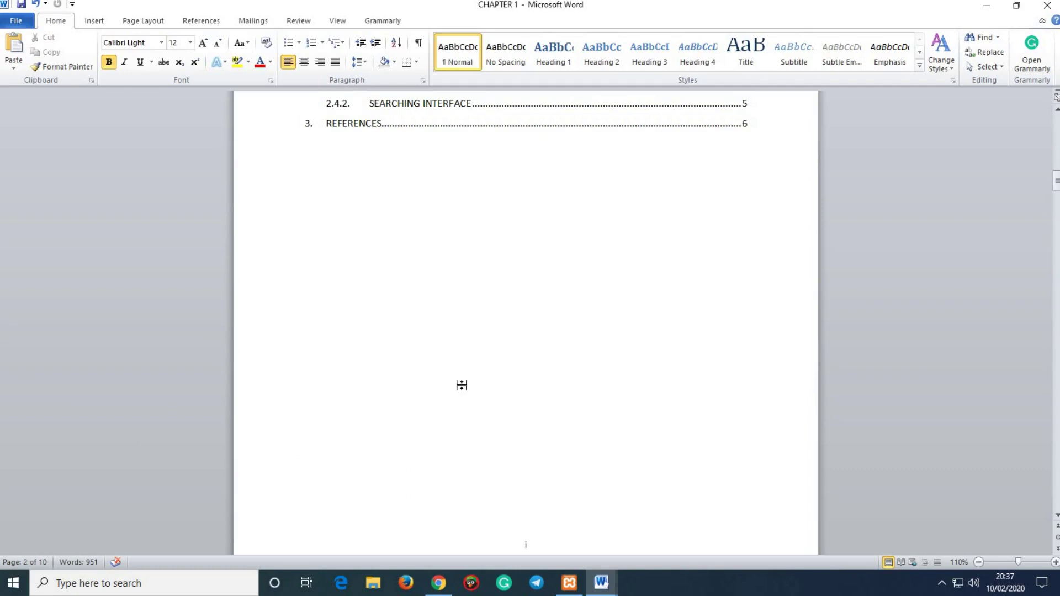
{"action": "scroll", "coordinate": [461, 386], "scroll_direction": "down", "scroll_amount": 12}
{"action": "scroll", "coordinate": [464, 384], "scroll_direction": "down", "scroll_amount": 15}
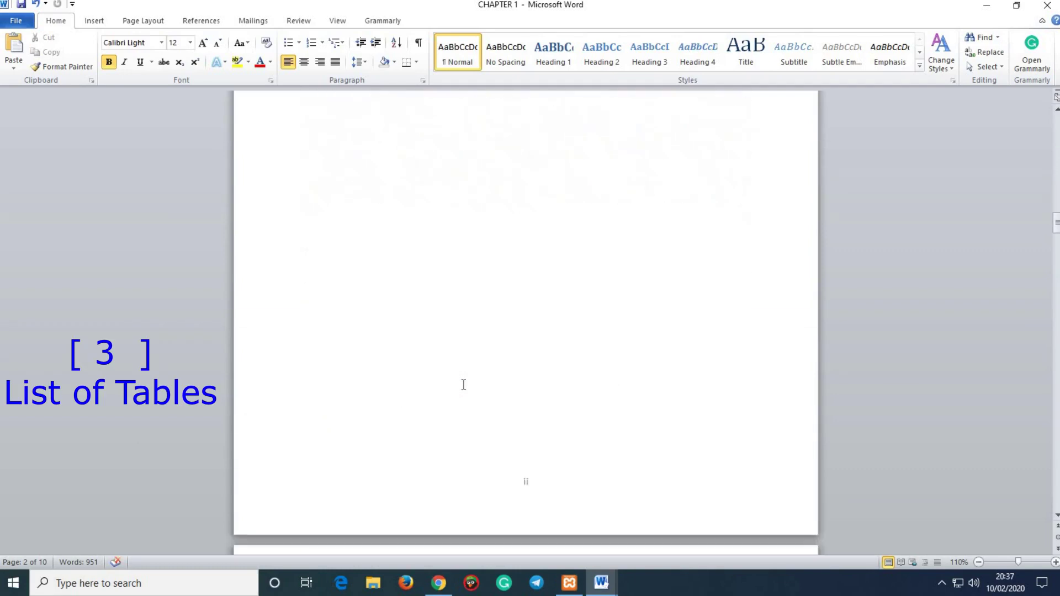
{"action": "scroll", "coordinate": [463, 385], "scroll_direction": "down", "scroll_amount": 15}
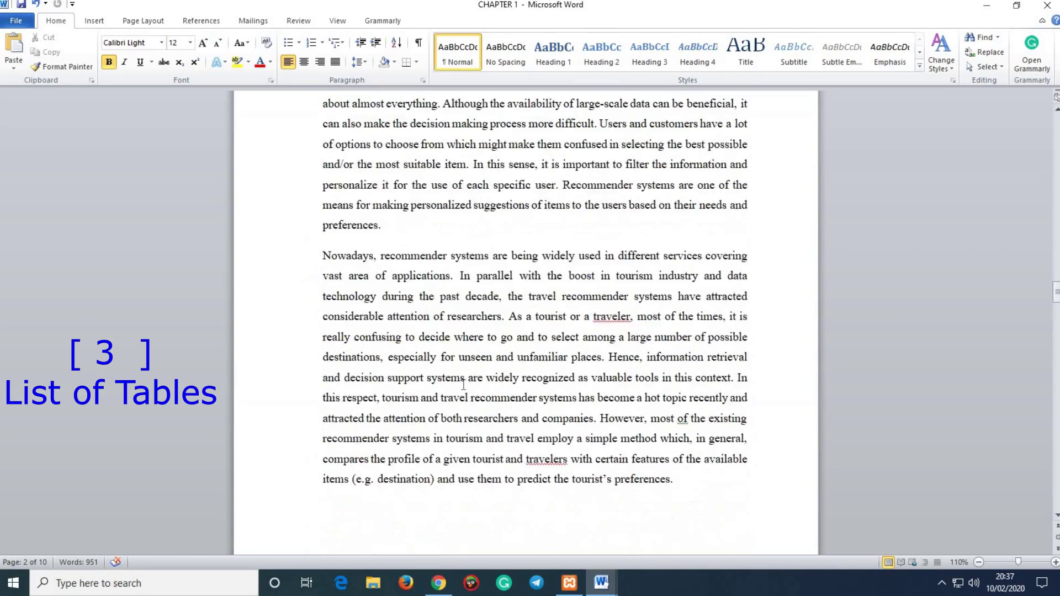
{"action": "scroll", "coordinate": [463, 385], "scroll_direction": "down", "scroll_amount": 5}
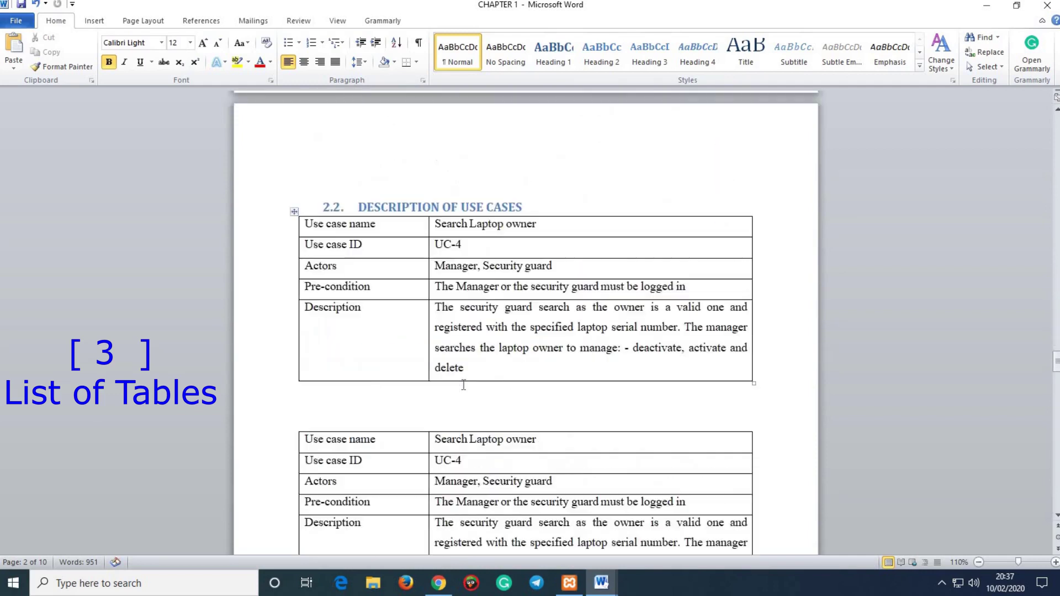
{"action": "left_click", "coordinate": [315, 393]}
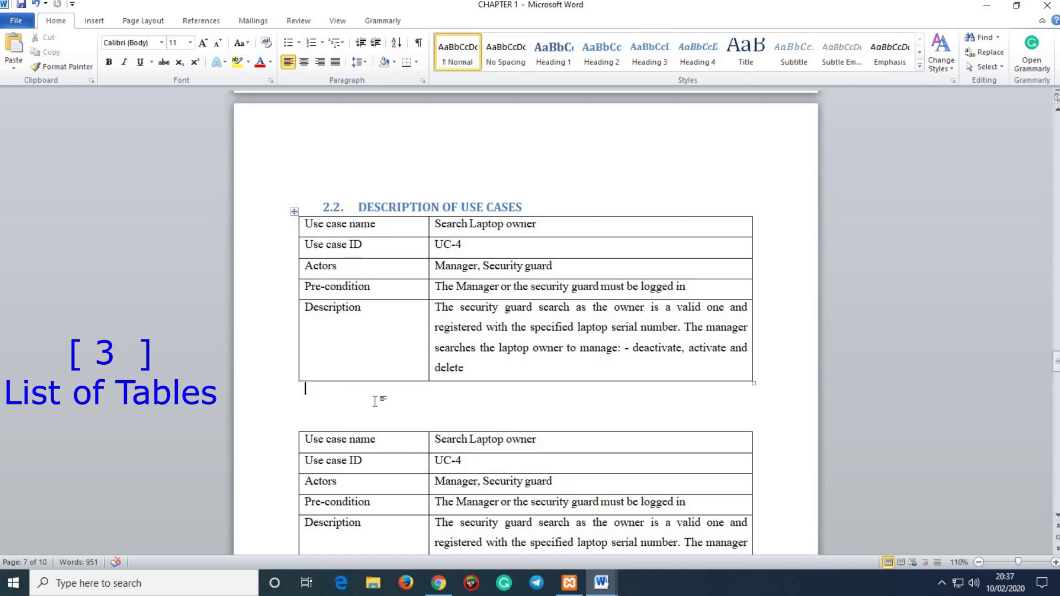
{"action": "left_click", "coordinate": [147, 22]}
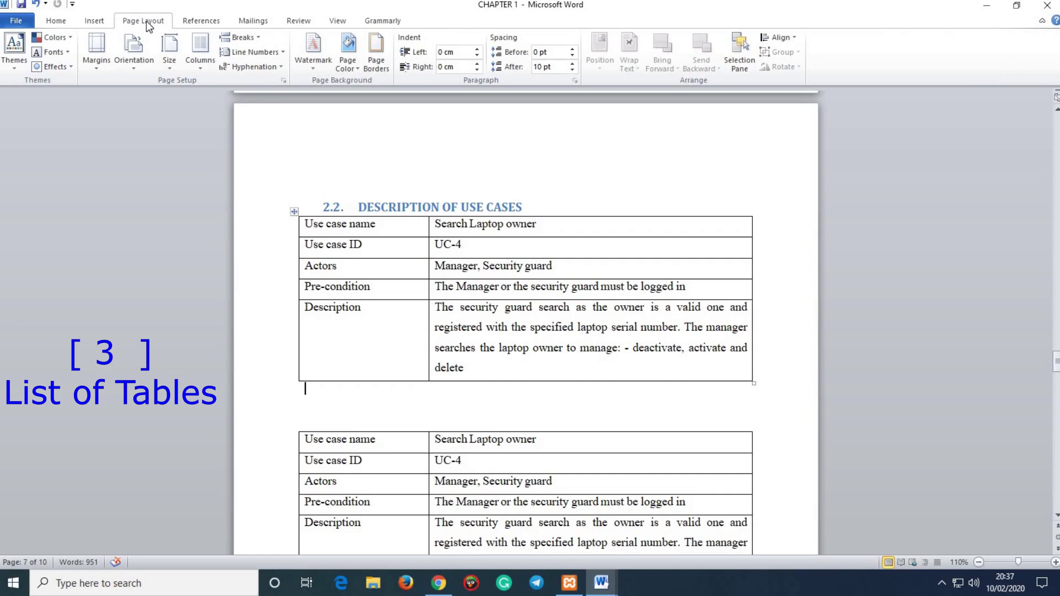
{"action": "left_click", "coordinate": [200, 22]}
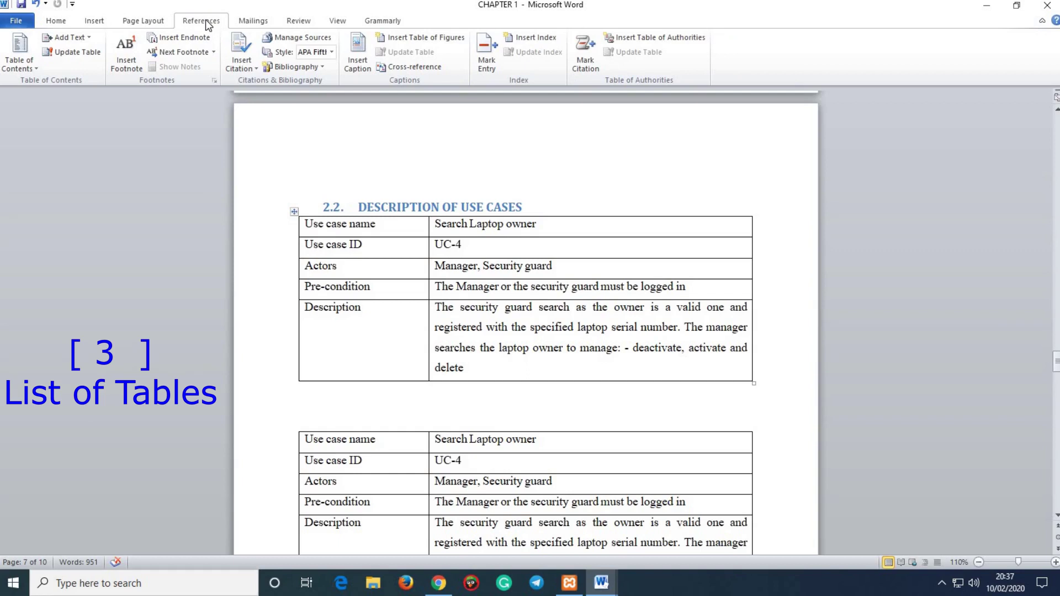
{"action": "left_click", "coordinate": [358, 65]}
{"action": "left_click_drag", "start_coordinate": [529, 204], "coordinate": [568, 124]}
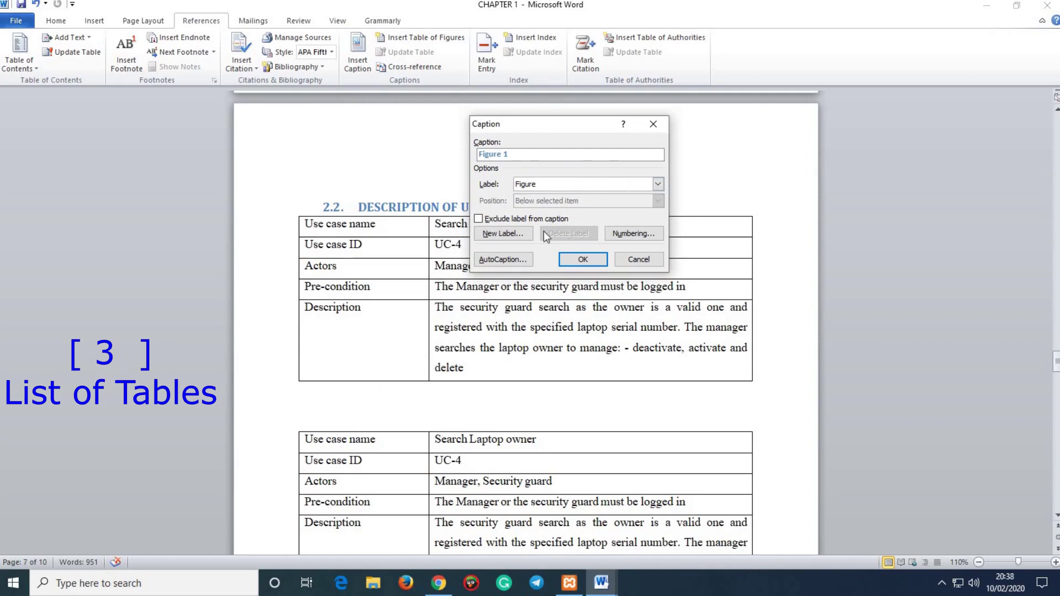
{"action": "left_click", "coordinate": [516, 238]}
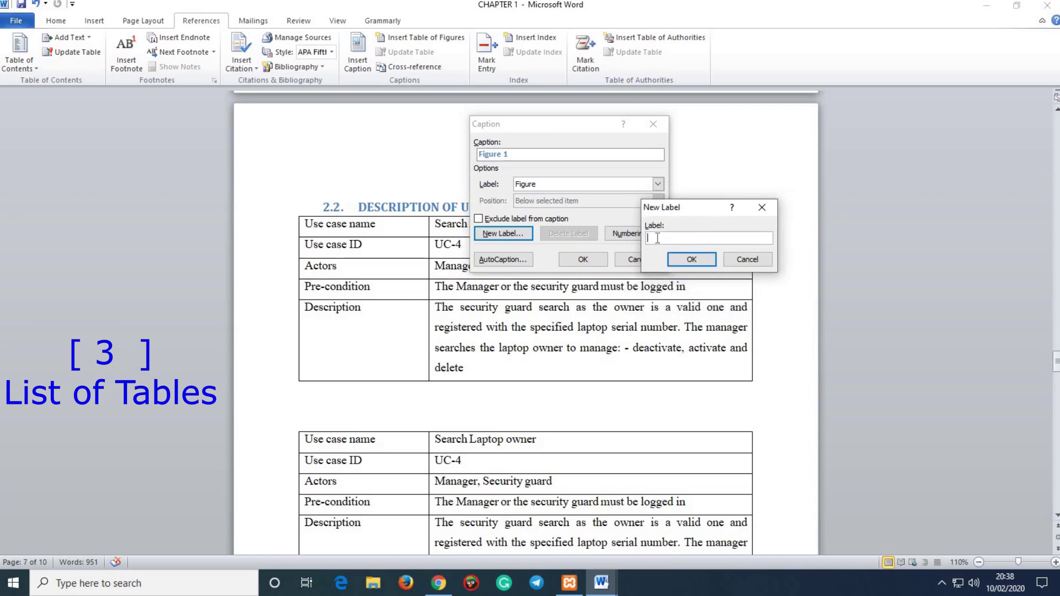
{"action": "type", "text": "Table 2.2."}
{"action": "left_click", "coordinate": [691, 260]}
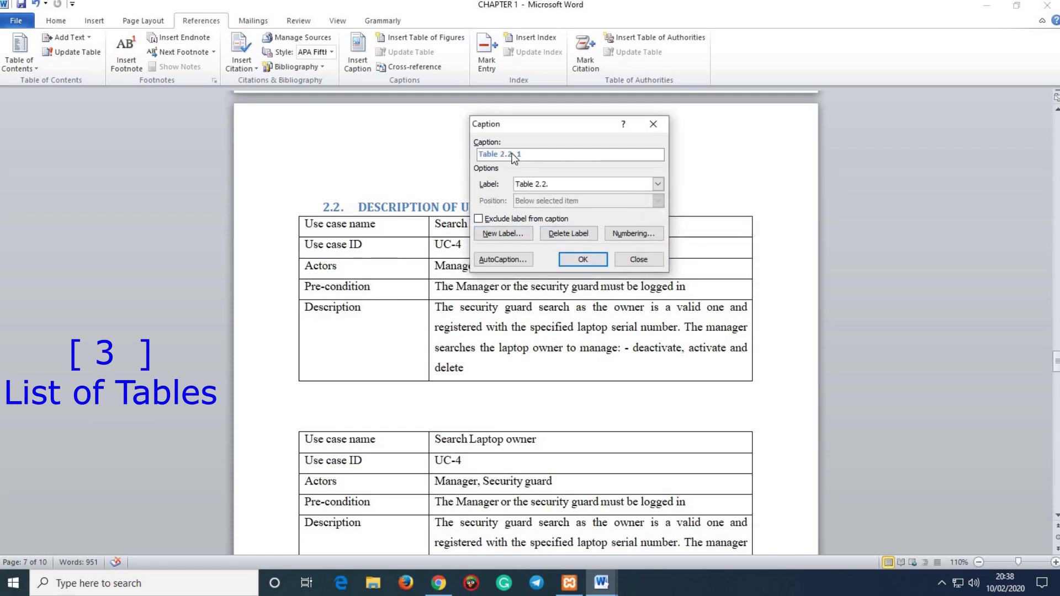
{"action": "left_click", "coordinate": [583, 259]}
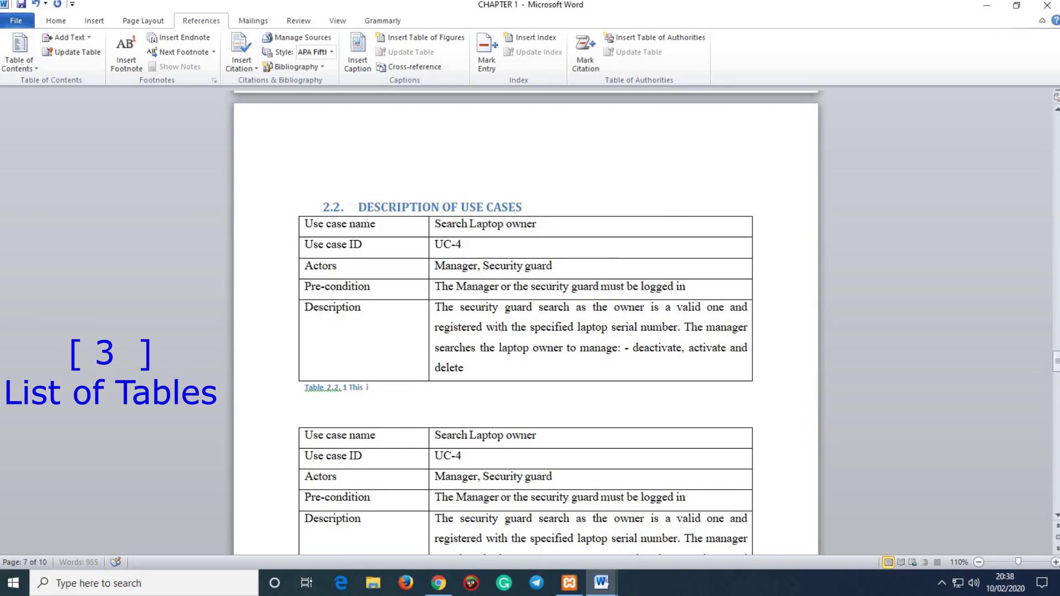
Step: Complete the first table's caption text as "This is the first table" and set the caption's font colour to black
{"action": "type", "text": "first t"}
{"action": "left_click_drag", "start_coordinate": [403, 393], "coordinate": [326, 386]}
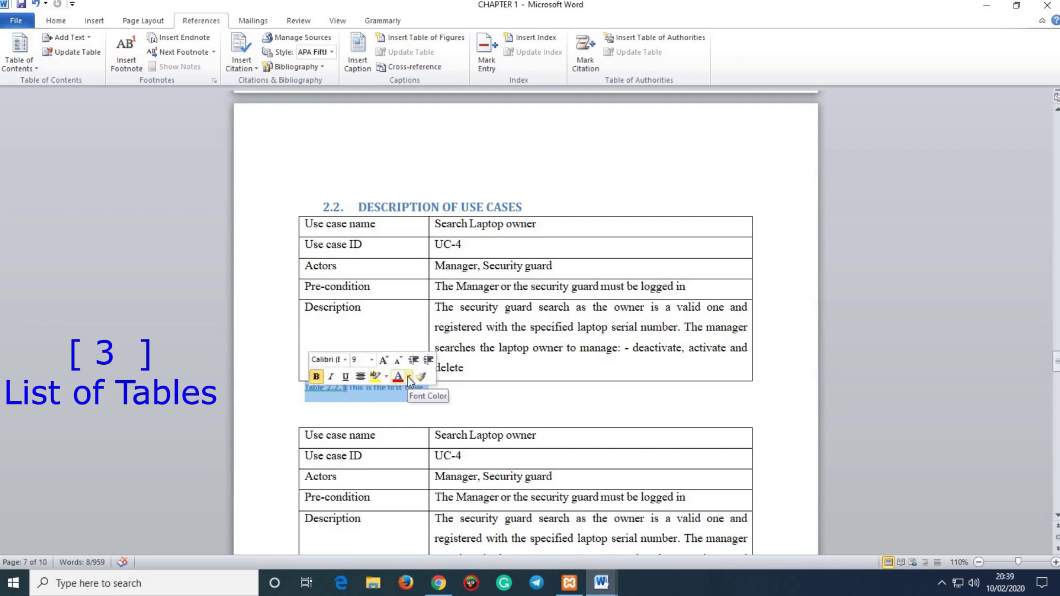
{"action": "left_click", "coordinate": [409, 378]}
{"action": "left_click", "coordinate": [436, 392]}
{"action": "left_click", "coordinate": [396, 400]}
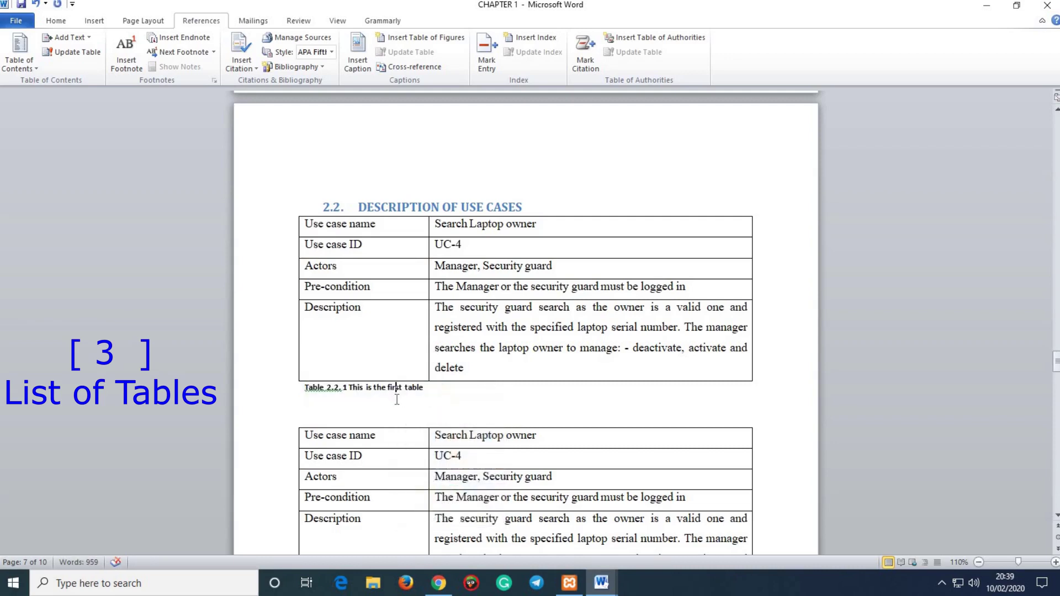
Step: Insert a "Table 2.2." caption below the second use case table with the text "This is the second table"
{"action": "scroll", "coordinate": [390, 411], "scroll_direction": "down", "scroll_amount": 3}
{"action": "left_click", "coordinate": [379, 425]}
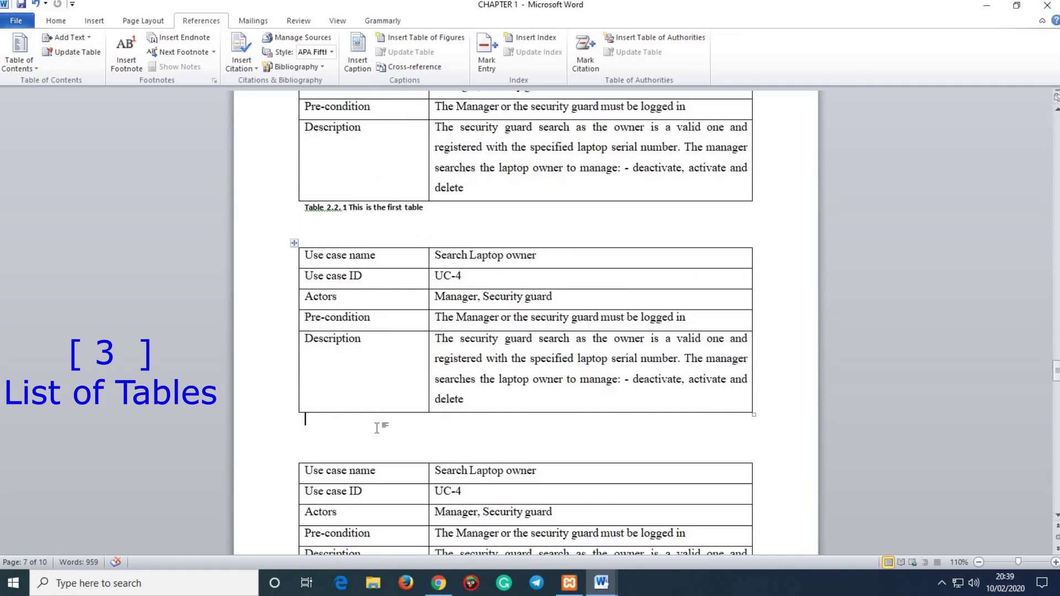
{"action": "left_click", "coordinate": [358, 62]}
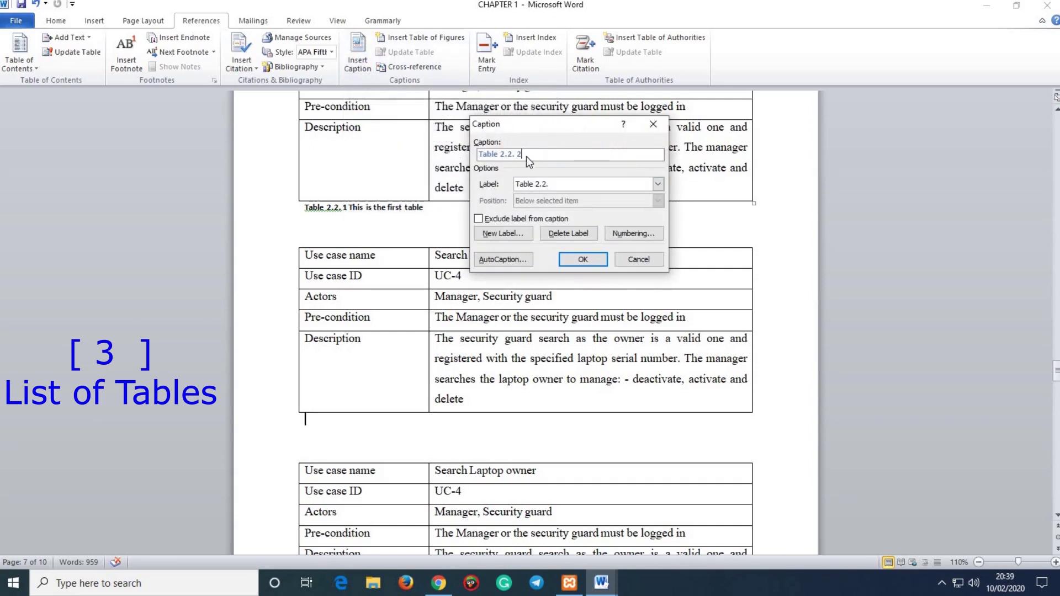
{"action": "left_click", "coordinate": [583, 260]}
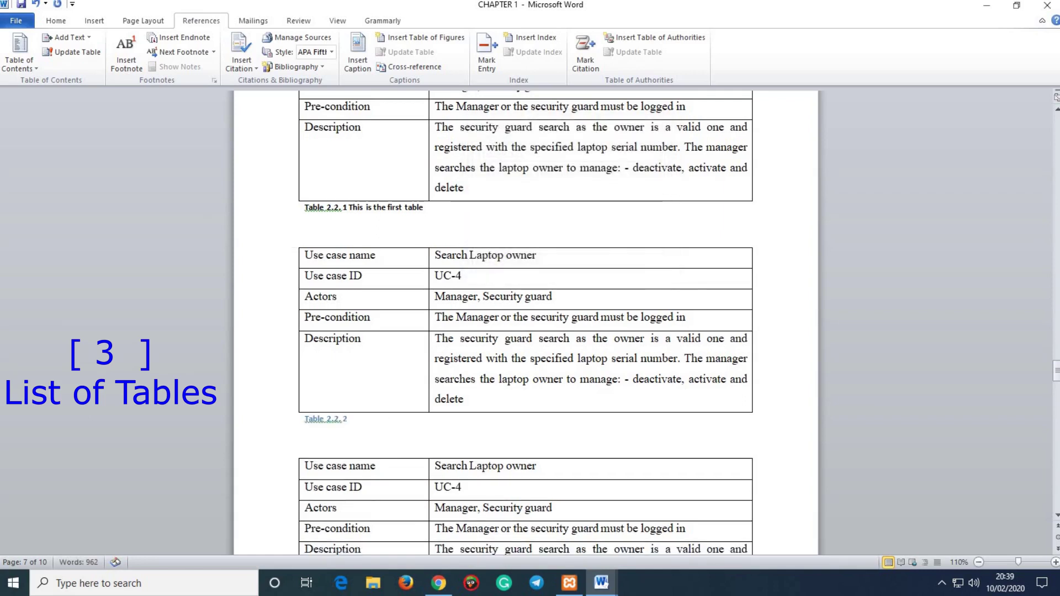
{"action": "type", "text": "This is the second"}
{"action": "type", "text": "table"}
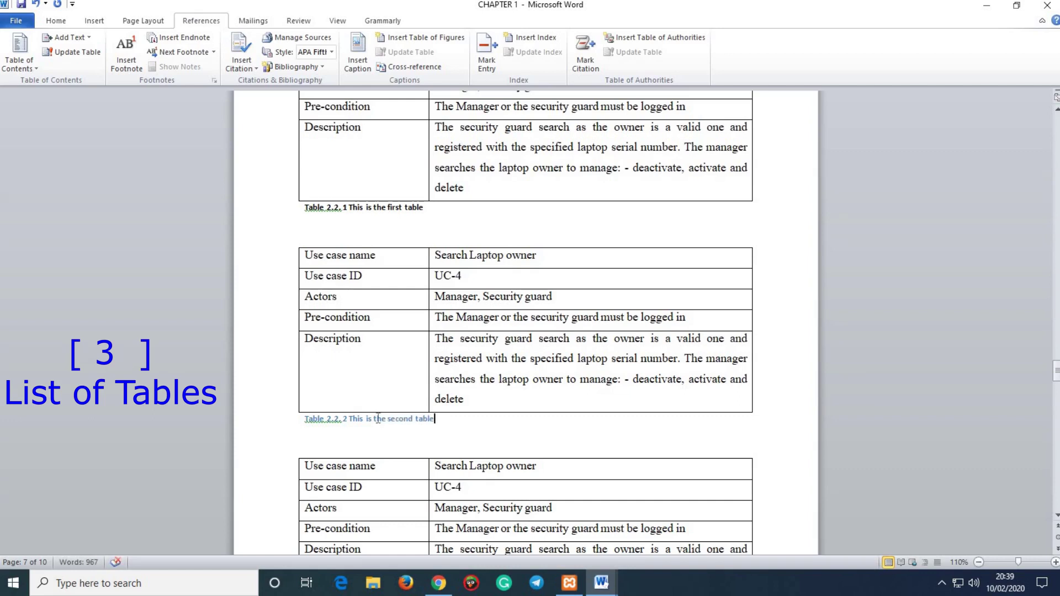
Step: Set the font colour of the second table's caption to black
{"action": "triple_click", "coordinate": [347, 418]}
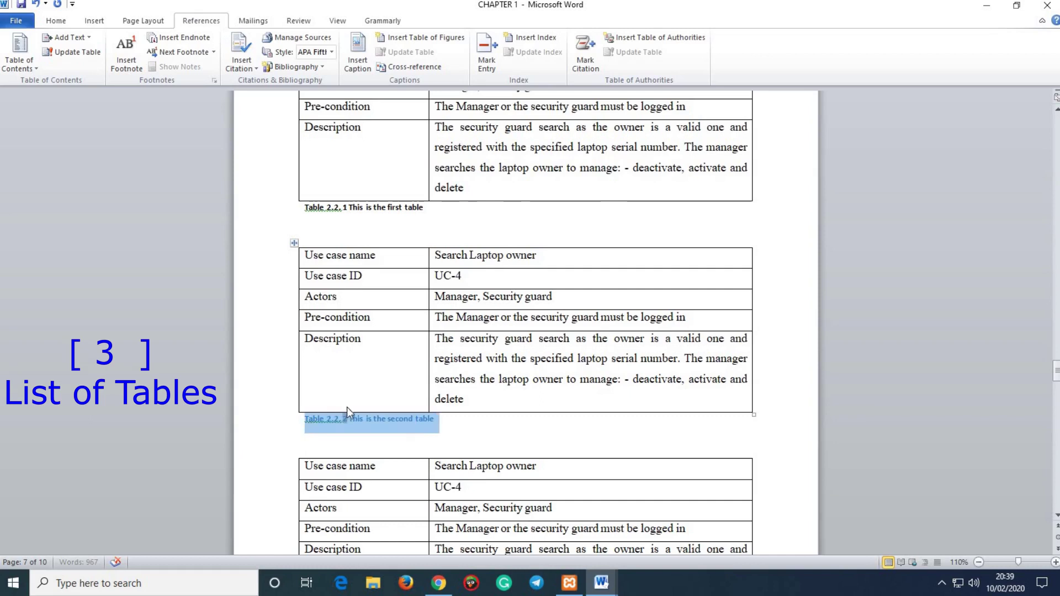
{"action": "left_click", "coordinate": [398, 408]}
{"action": "left_click", "coordinate": [436, 402]}
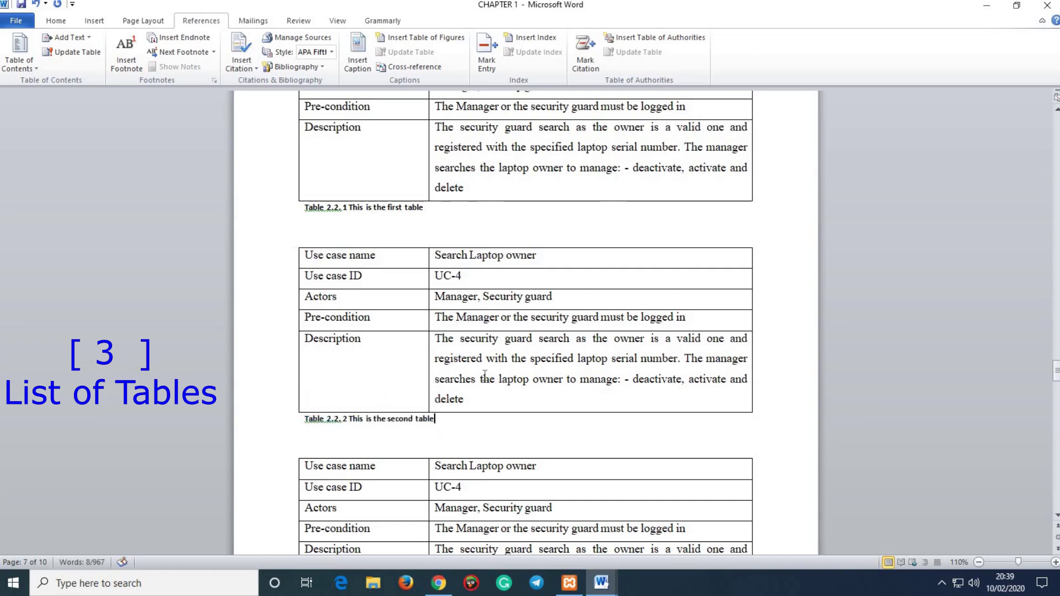
Step: Insert a "Table 2.2." caption below the third use case table with the text "n This is the third table" and save the document
{"action": "scroll", "coordinate": [436, 401], "scroll_direction": "down", "scroll_amount": 3}
{"action": "scroll", "coordinate": [421, 341], "scroll_direction": "down", "scroll_amount": 2}
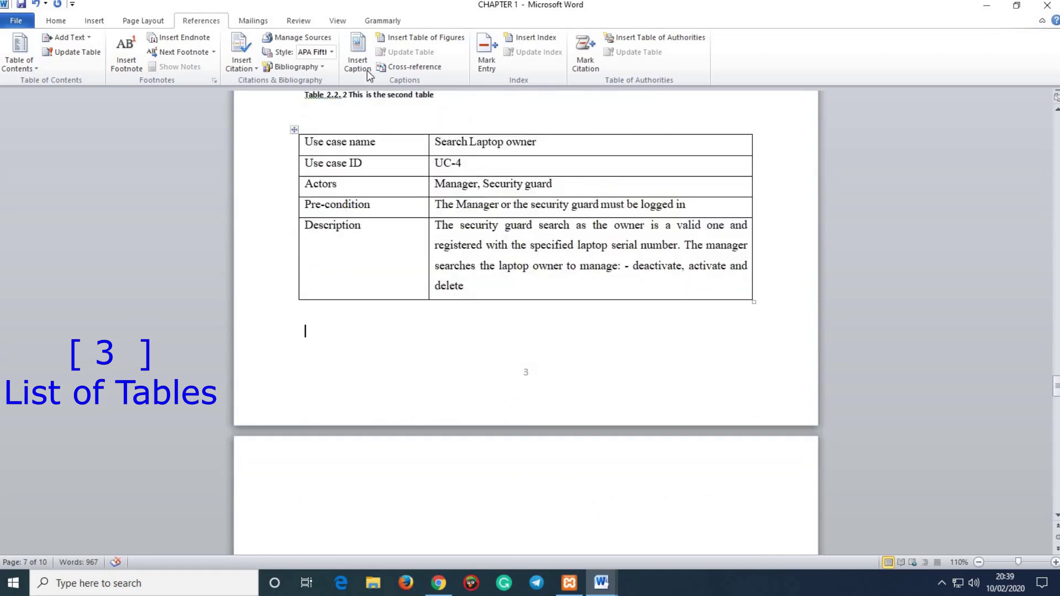
{"action": "left_click", "coordinate": [311, 309]}
{"action": "left_click", "coordinate": [357, 52]}
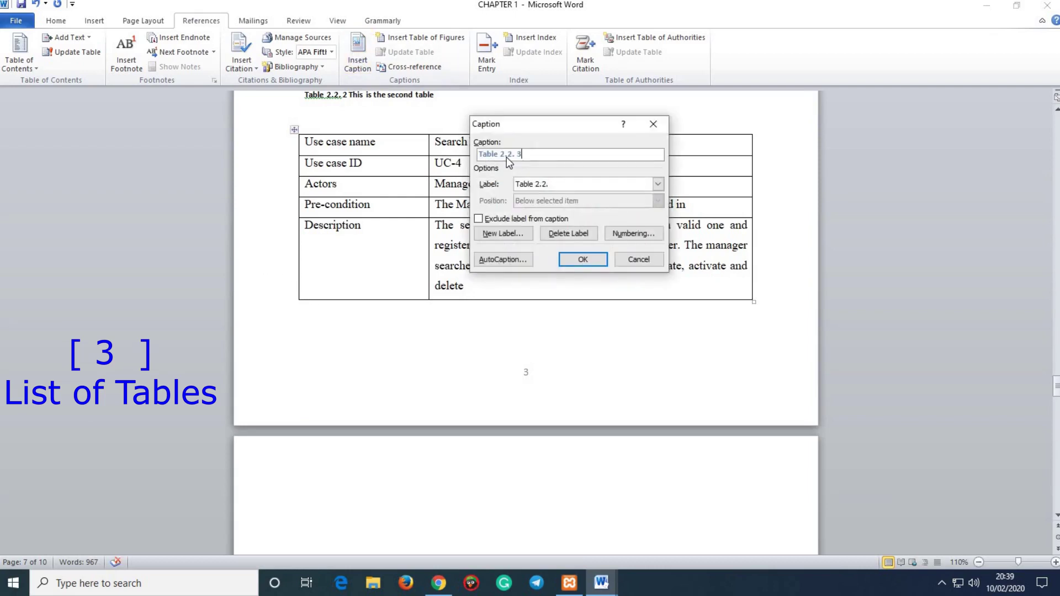
{"action": "left_click", "coordinate": [581, 259]}
{"action": "type", "text": "n This is the third table"}
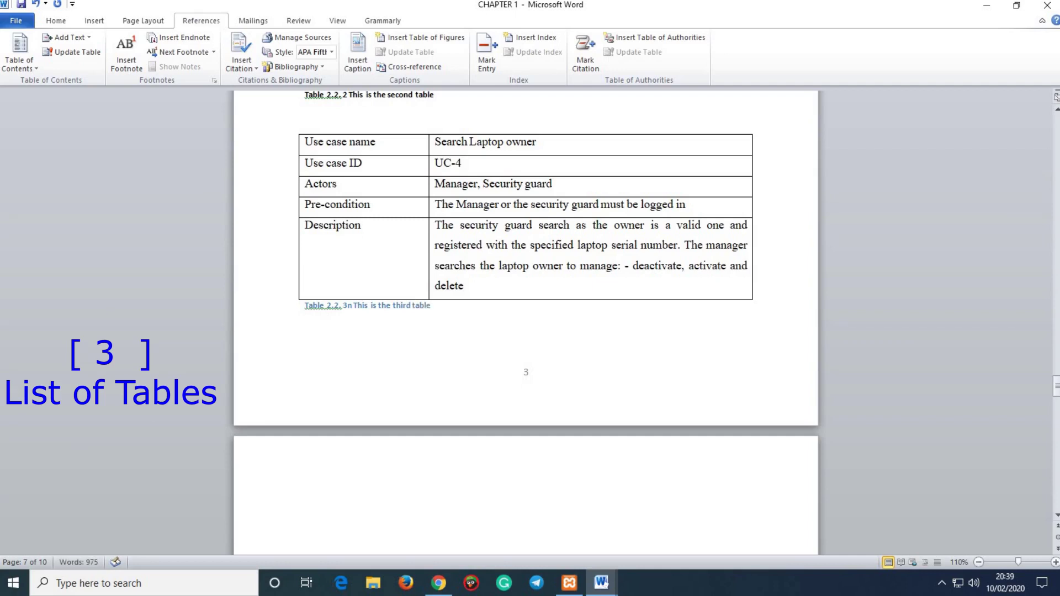
{"action": "left_click_drag", "start_coordinate": [432, 307], "coordinate": [324, 317]}
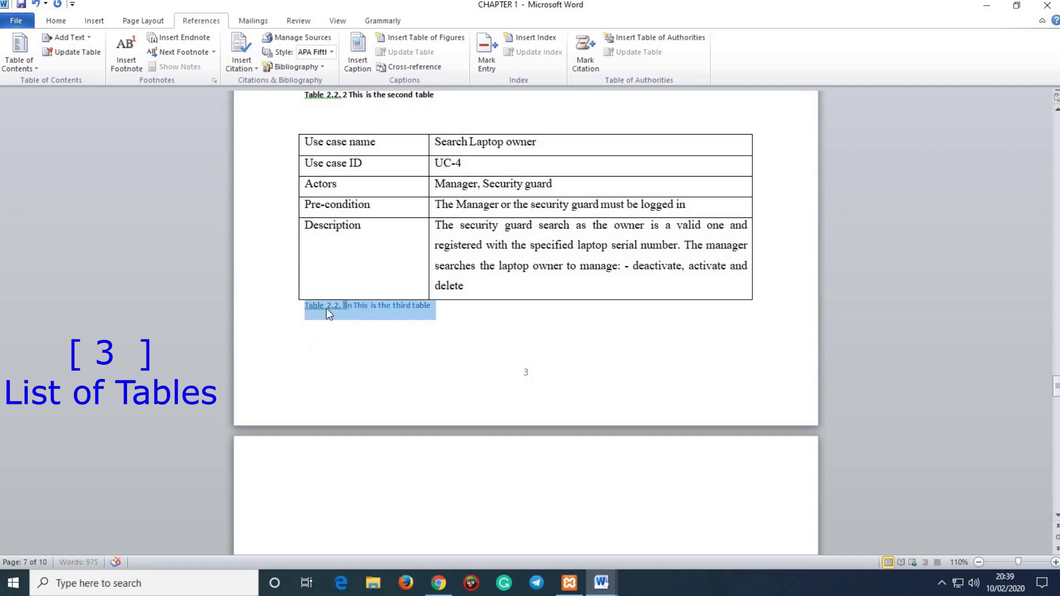
{"action": "left_click", "coordinate": [428, 333]}
{"action": "key", "text": "ctrl+s"}
Step: Add the heading "List of Tables" on its own line directly above the Abstract heading
{"action": "scroll", "coordinate": [473, 348], "scroll_direction": "down", "scroll_amount": 20}
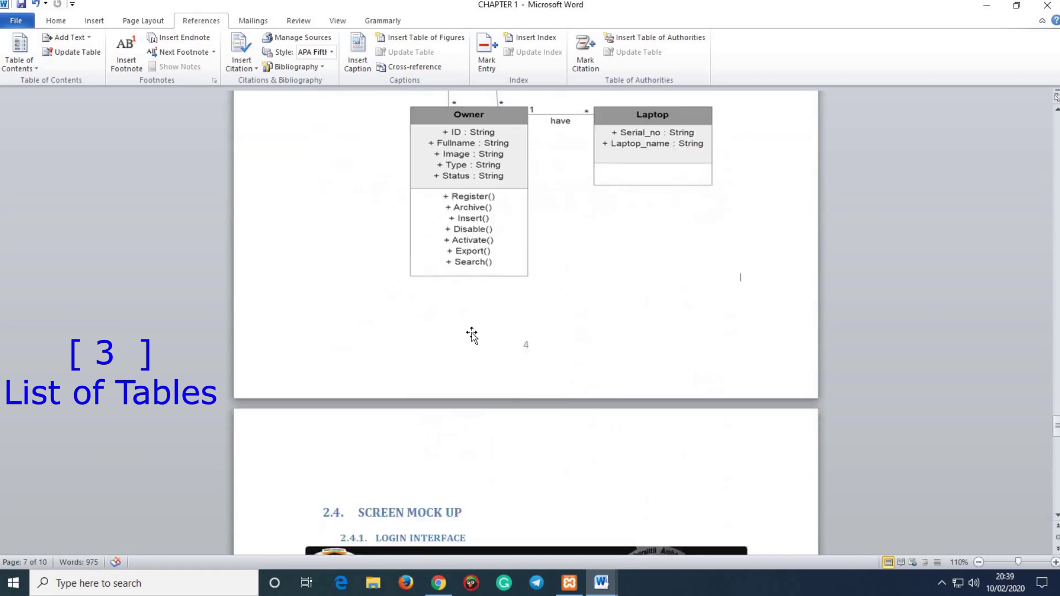
{"action": "scroll", "coordinate": [472, 335], "scroll_direction": "down", "scroll_amount": 5}
{"action": "scroll", "coordinate": [472, 332], "scroll_direction": "up", "scroll_amount": 15}
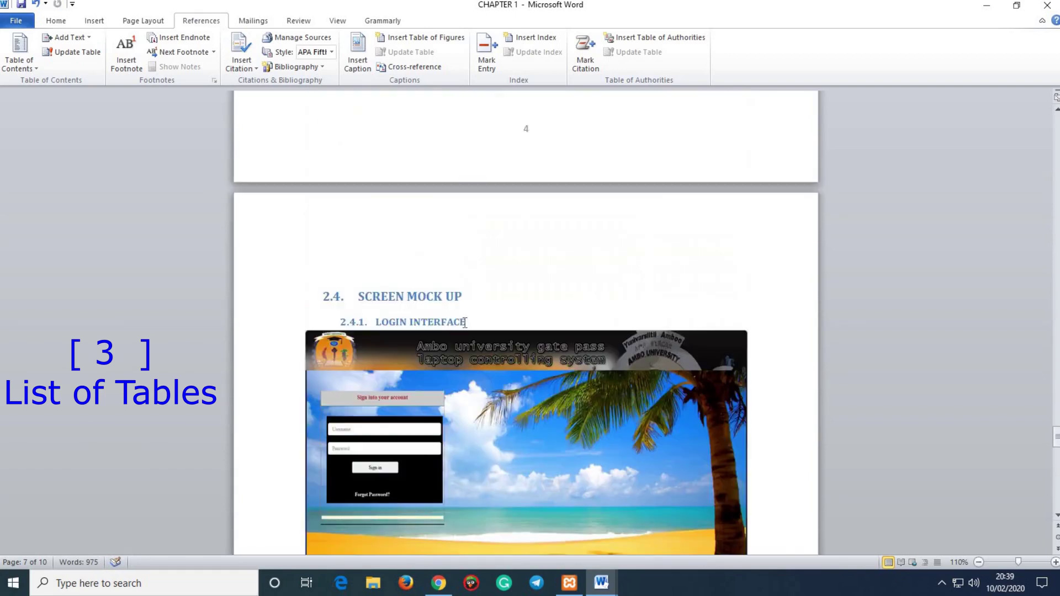
{"action": "scroll", "coordinate": [460, 316], "scroll_direction": "up", "scroll_amount": 20}
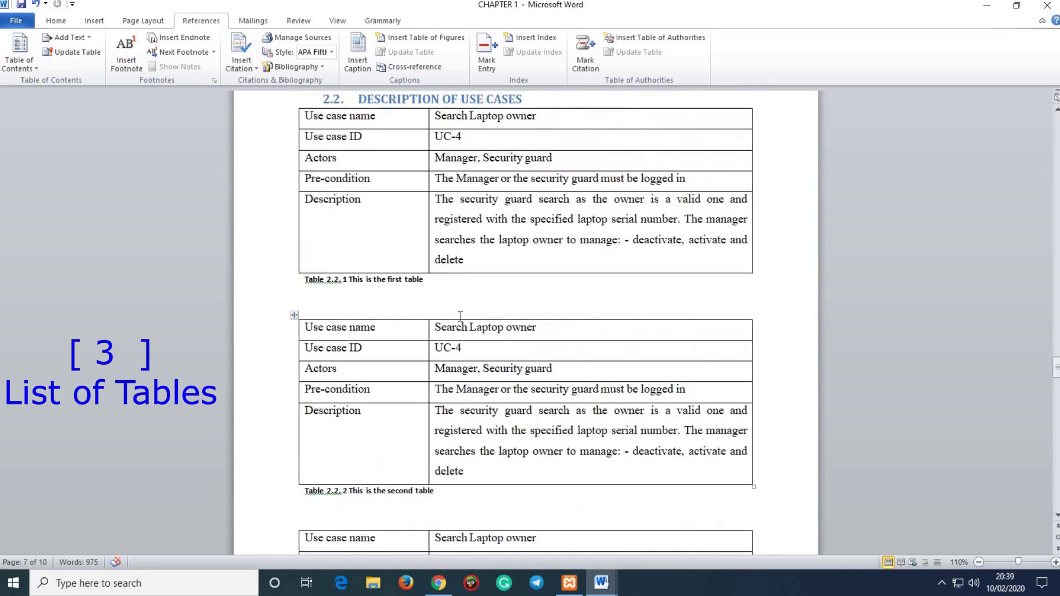
{"action": "scroll", "coordinate": [459, 319], "scroll_direction": "up", "scroll_amount": 20}
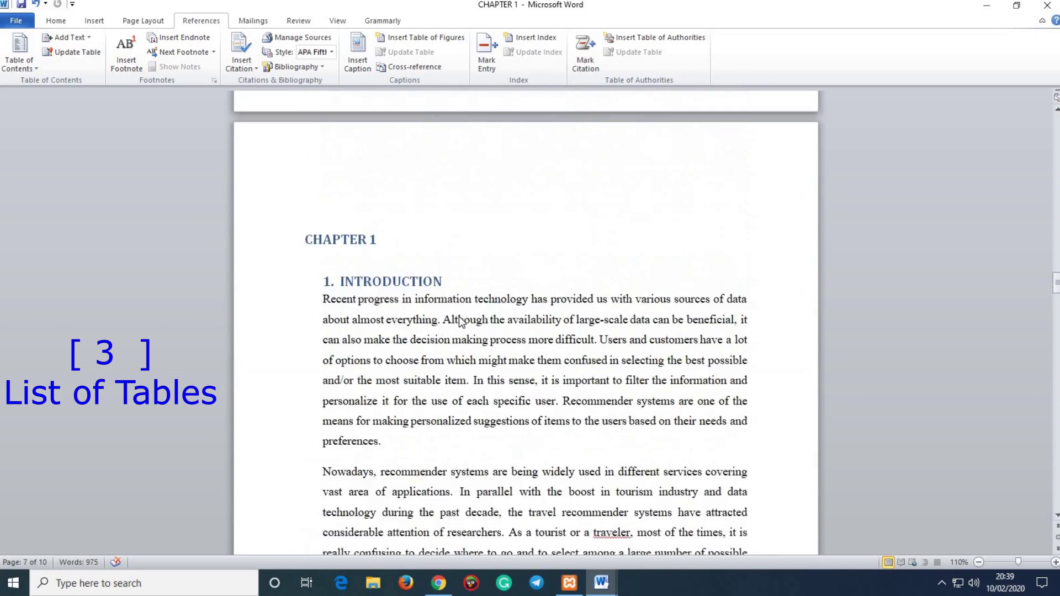
{"action": "scroll", "coordinate": [458, 306], "scroll_direction": "up", "scroll_amount": 20}
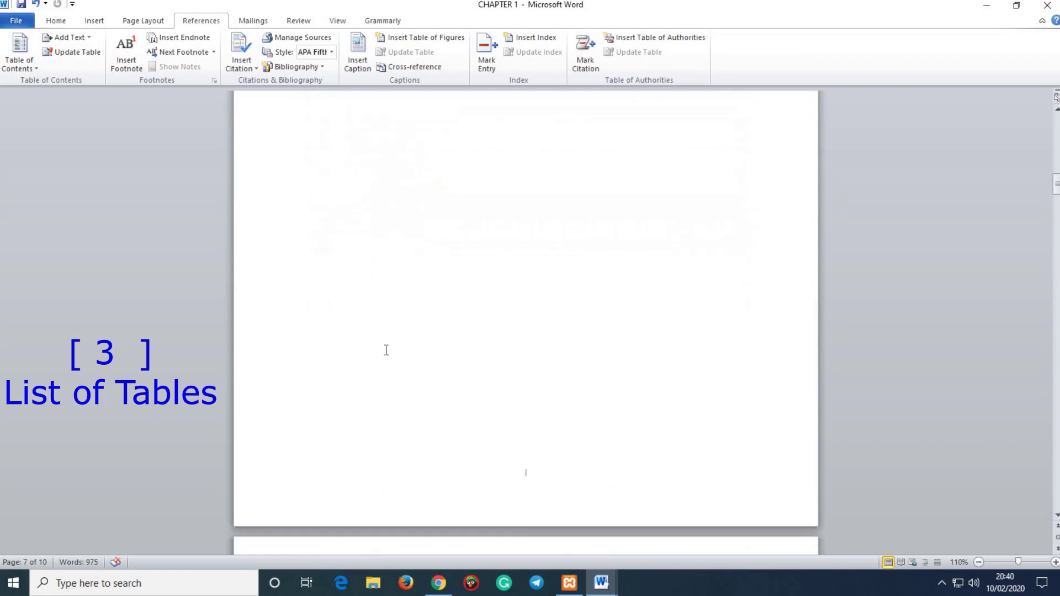
{"action": "scroll", "coordinate": [383, 350], "scroll_direction": "down", "scroll_amount": 4}
{"action": "left_click", "coordinate": [308, 358]}
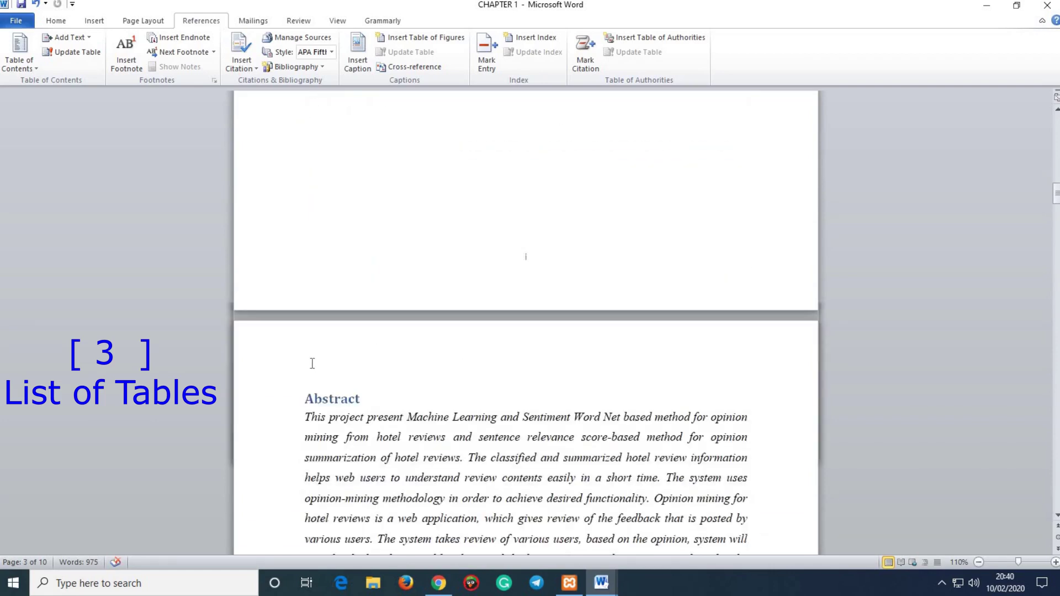
{"action": "key", "text": "Return"}
{"action": "key", "text": "Up"}
{"action": "type", "text": "List i of Tables"}
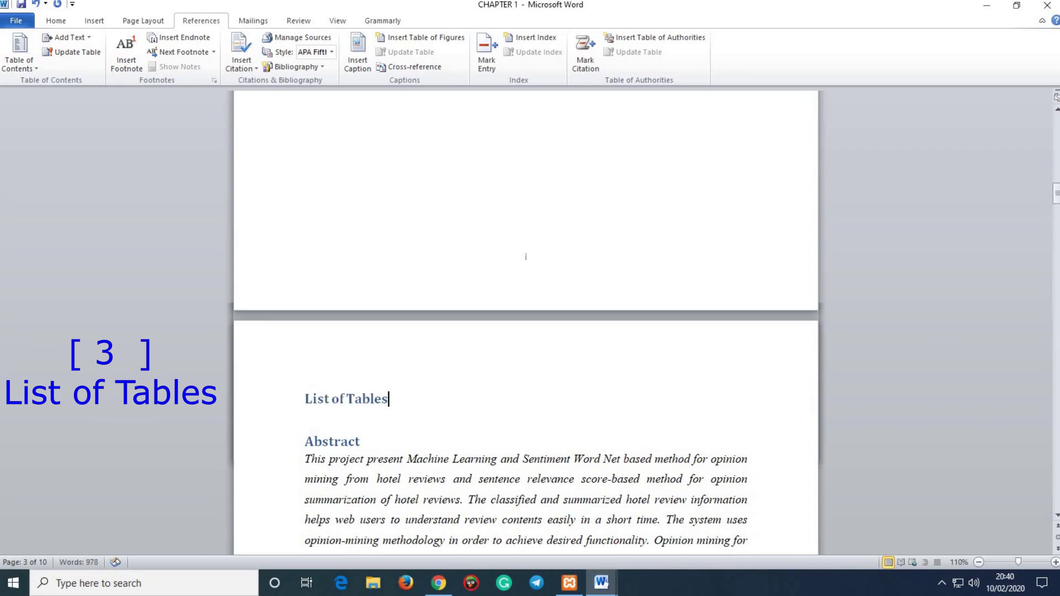
Step: Keep the List of Tables heading on the Abstract page and add empty lines below it
{"action": "key", "text": "ctrl+Return"}
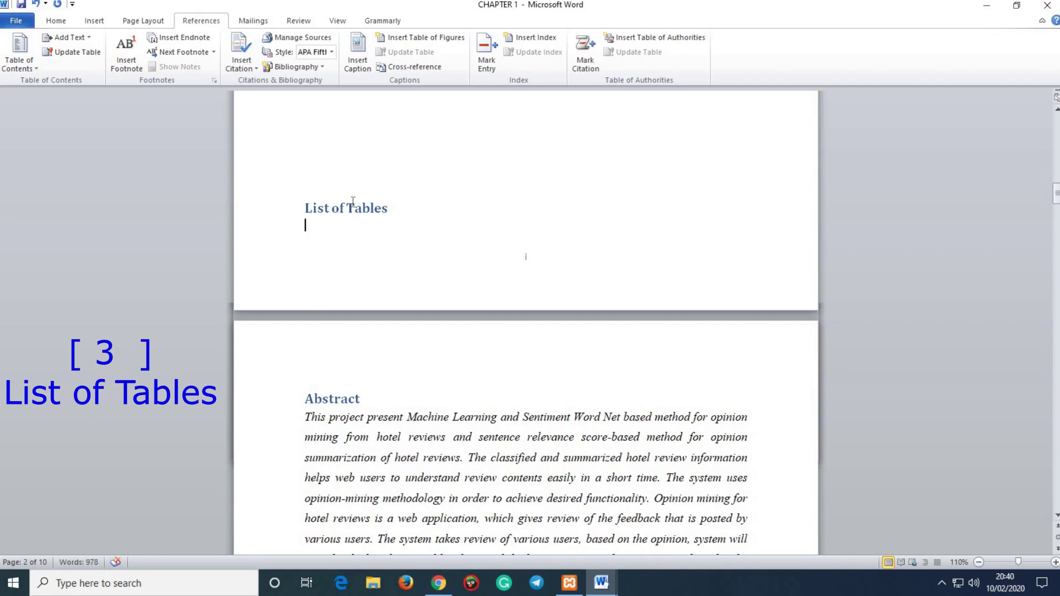
{"action": "left_click", "coordinate": [355, 158]}
{"action": "key", "text": "ctrl+z"}
{"action": "left_click", "coordinate": [323, 426]}
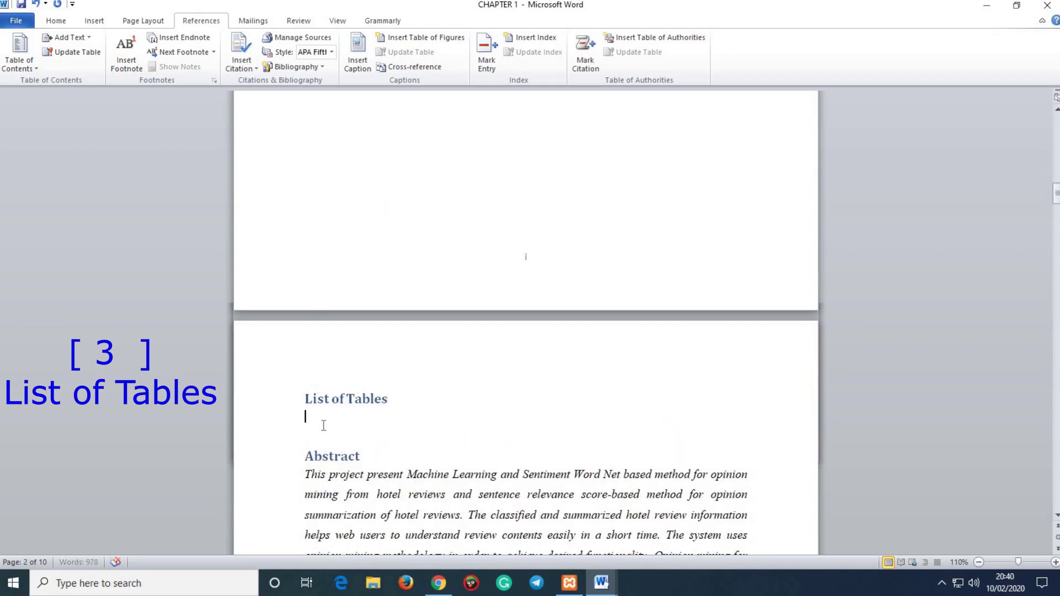
{"action": "key", "text": "Return"}
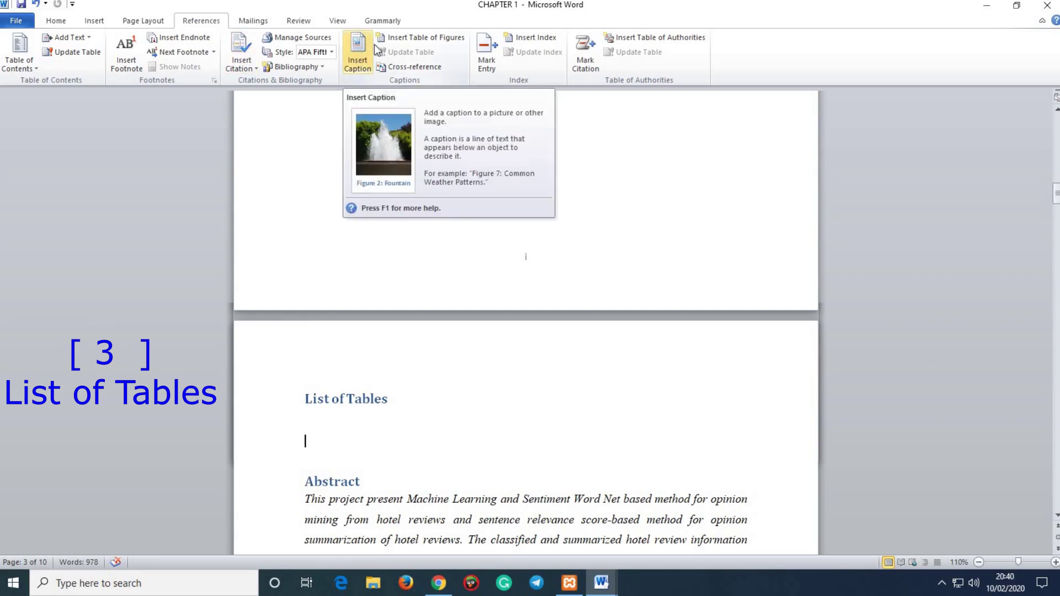
Step: Insert a table of figures with the caption label "Table 2.2." below the List of Tables heading
{"action": "left_click", "coordinate": [423, 36]}
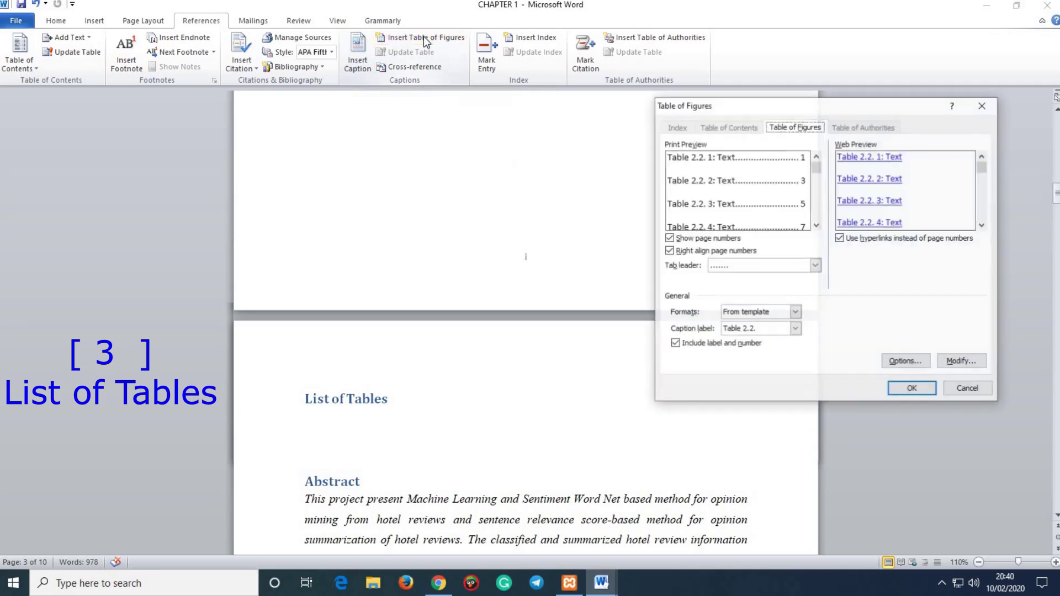
{"action": "left_click_drag", "start_coordinate": [686, 109], "coordinate": [453, 89]}
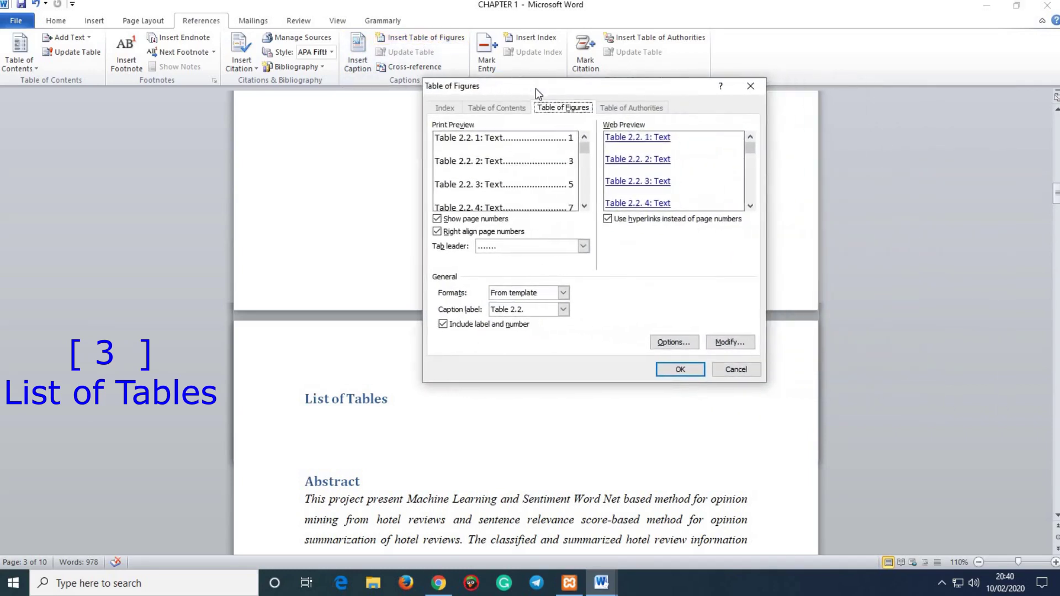
{"action": "left_click", "coordinate": [562, 310]}
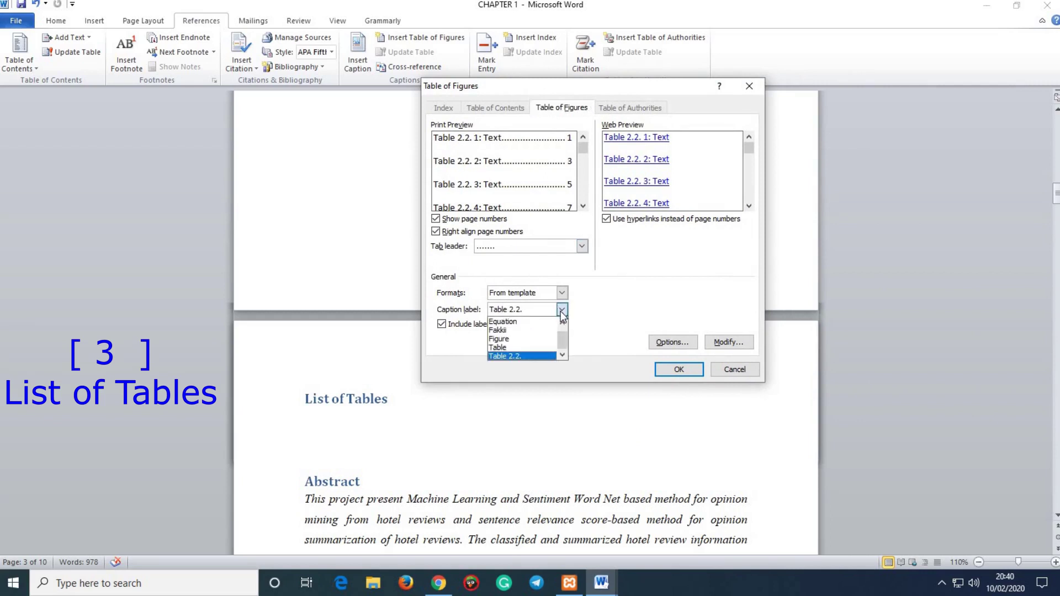
{"action": "left_click", "coordinate": [503, 356]}
{"action": "left_click", "coordinate": [680, 369]}
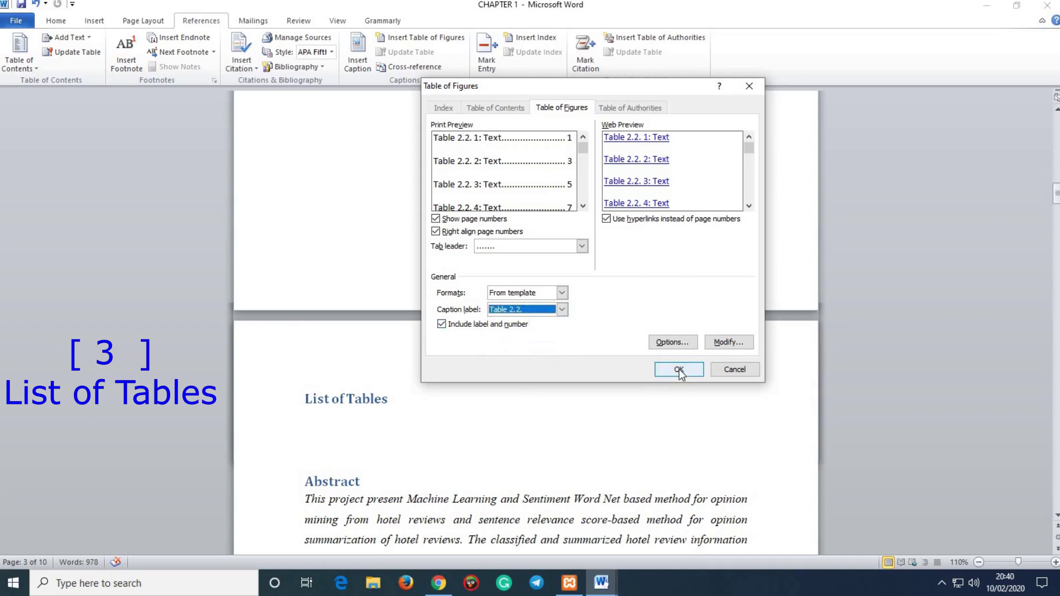
Step: Check the entries of the generated list of tables and follow the first one to its table in section 2.2
{"action": "scroll", "coordinate": [764, 384], "scroll_direction": "down", "scroll_amount": 2}
{"action": "left_click_drag", "start_coordinate": [622, 407], "coordinate": [303, 363]}
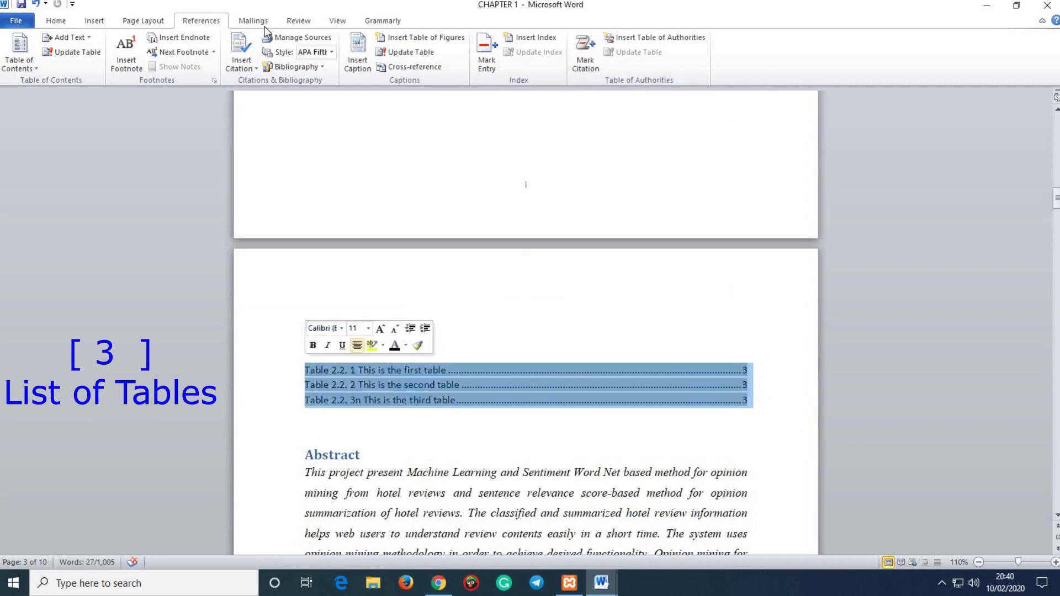
{"action": "left_click", "coordinate": [424, 417]}
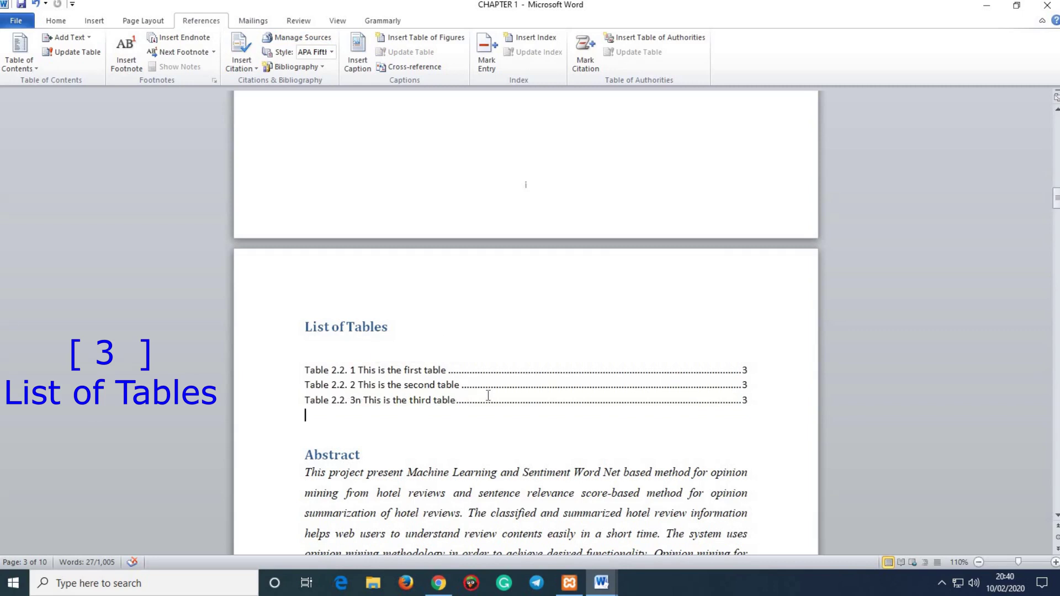
{"action": "left_click", "coordinate": [720, 430]}
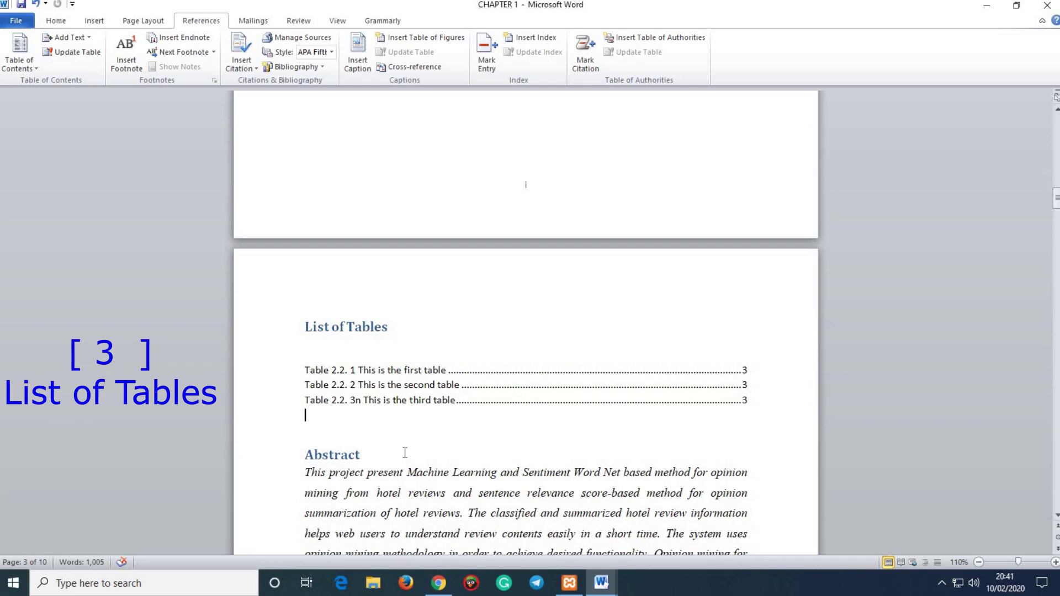
{"action": "left_click", "coordinate": [384, 371], "text": "ctrl"}
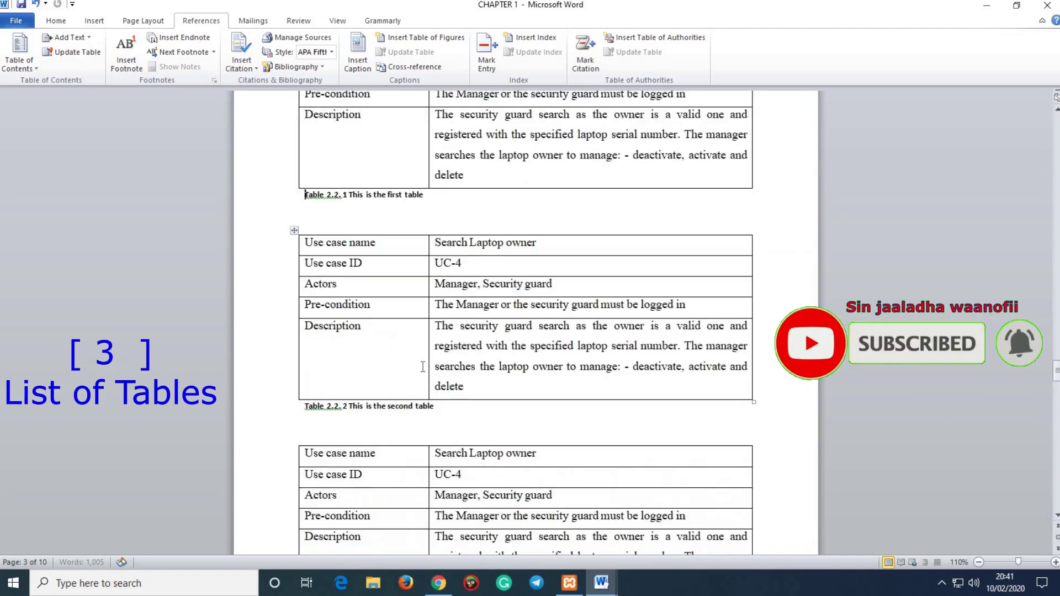
{"action": "scroll", "coordinate": [522, 299], "scroll_direction": "up", "scroll_amount": 3}
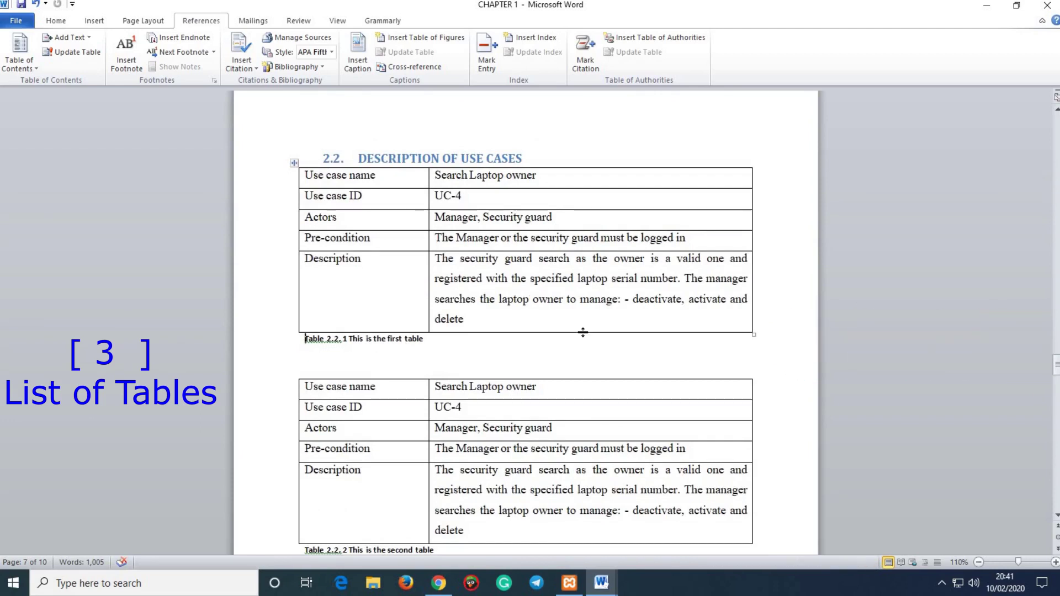
Step: Review the pages from section 2.2 back to the List of Tables and return to the use case diagram in section 2.1
{"action": "scroll", "coordinate": [553, 348], "scroll_direction": "up", "scroll_amount": 8}
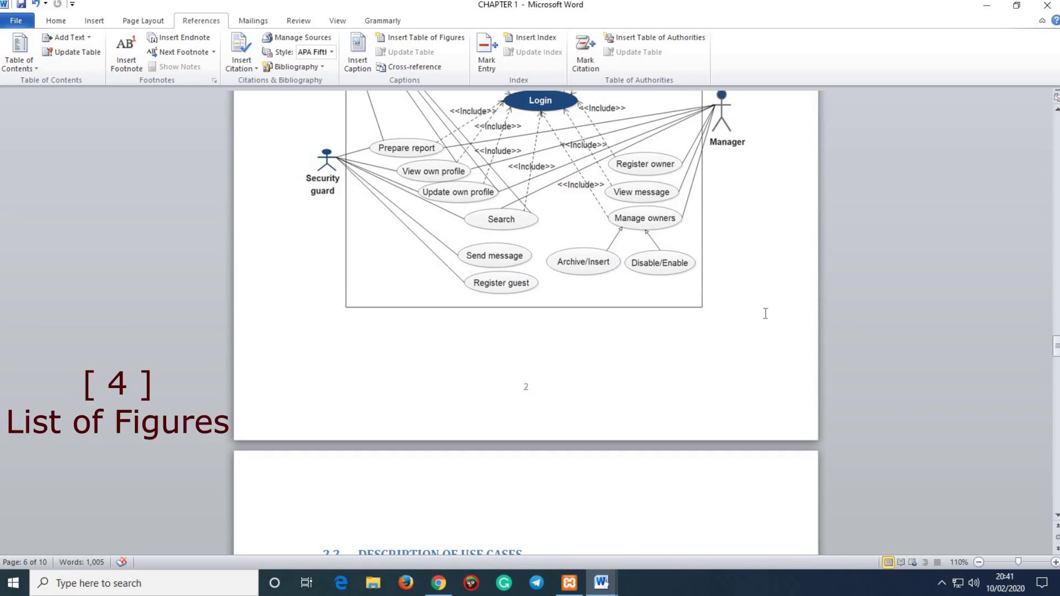
{"action": "scroll", "coordinate": [658, 386], "scroll_direction": "up", "scroll_amount": 18}
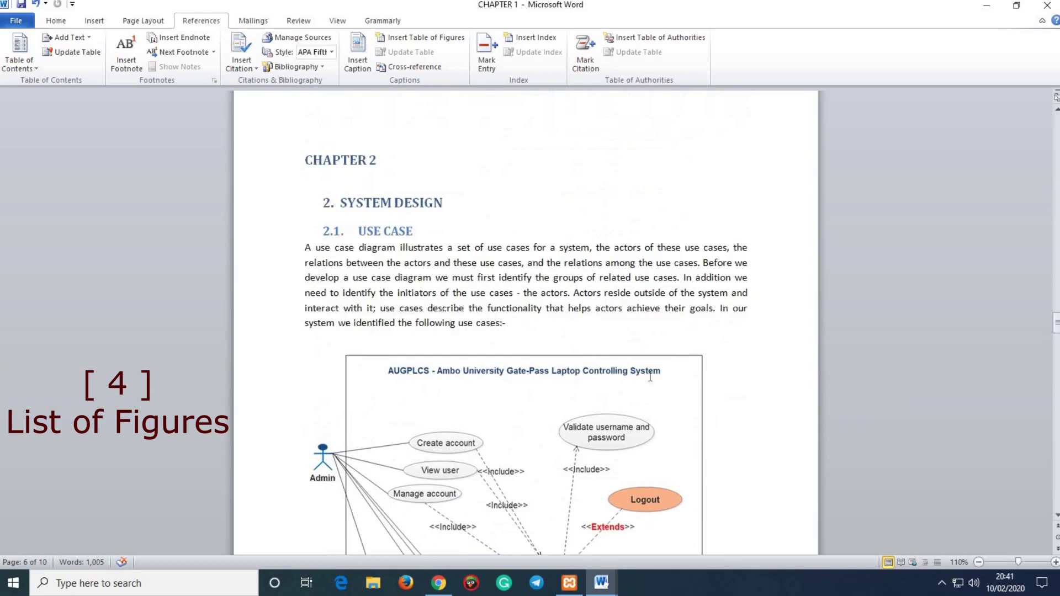
{"action": "scroll", "coordinate": [645, 372], "scroll_direction": "up", "scroll_amount": 20}
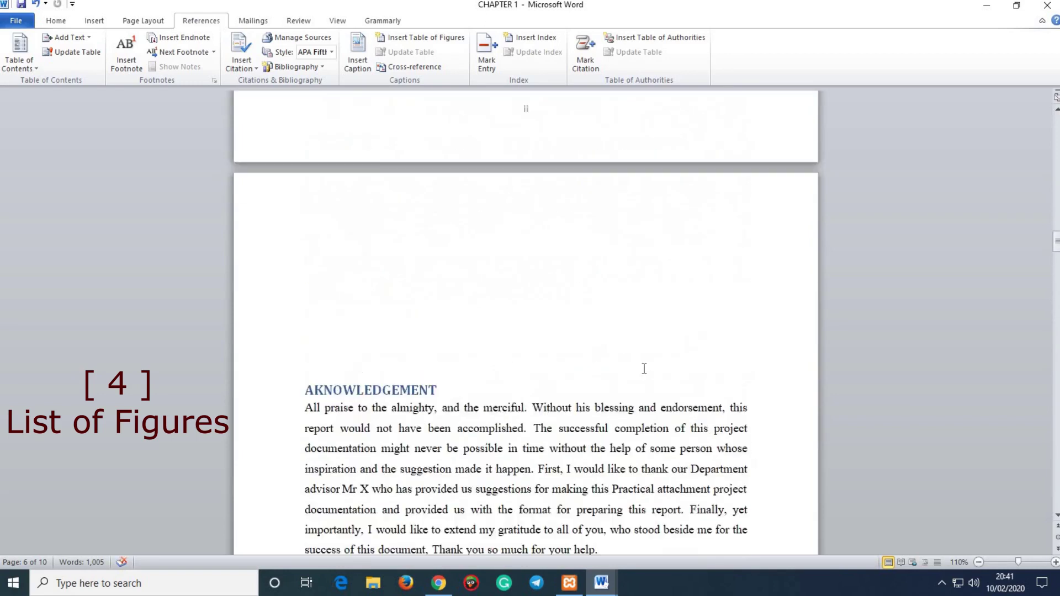
{"action": "scroll", "coordinate": [644, 369], "scroll_direction": "up", "scroll_amount": 15}
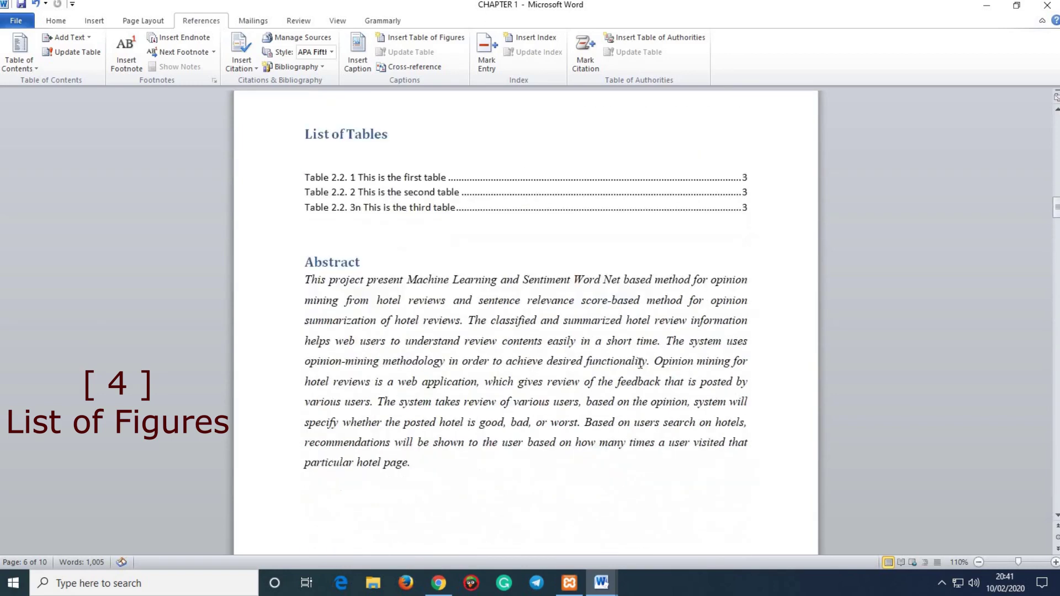
{"action": "scroll", "coordinate": [638, 345], "scroll_direction": "down", "scroll_amount": 20}
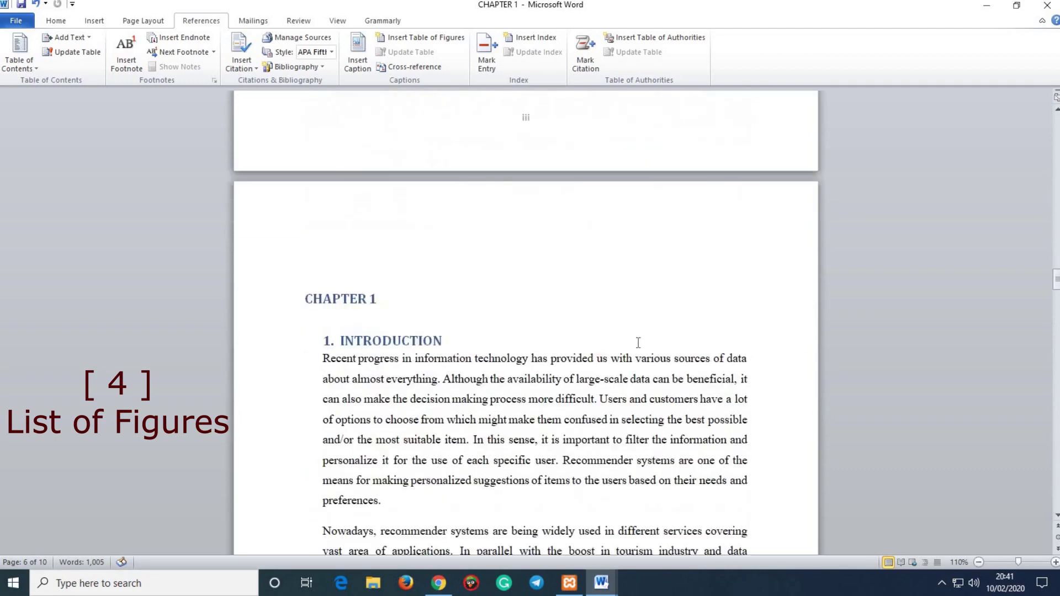
{"action": "scroll", "coordinate": [638, 343], "scroll_direction": "down", "scroll_amount": 10}
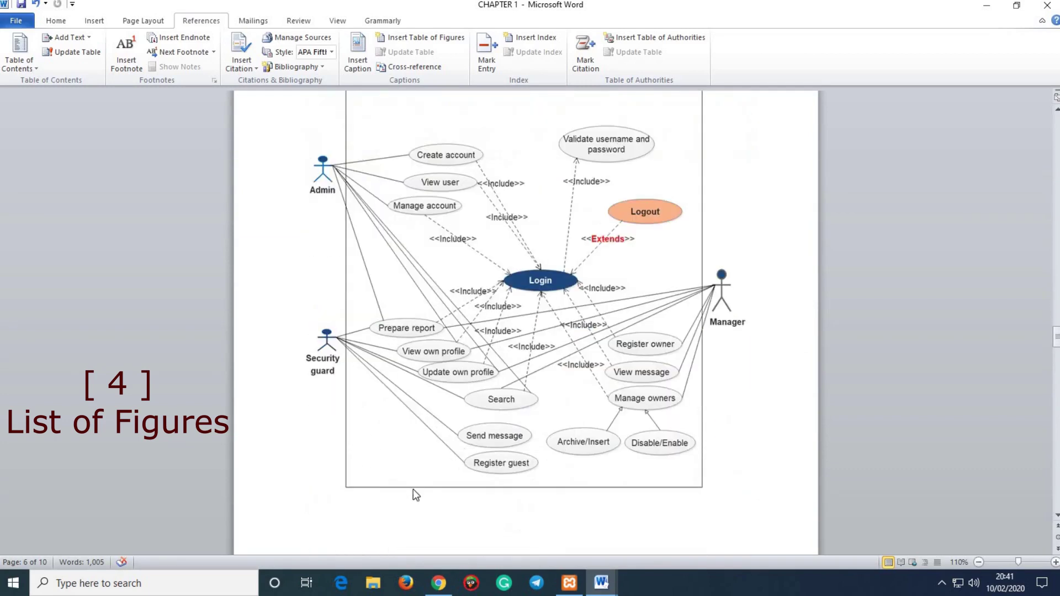
Step: Start a caption below the use case diagram in section 2.1 and create the new caption label "Suuraa"
{"action": "scroll", "coordinate": [401, 411], "scroll_direction": "down", "scroll_amount": 2}
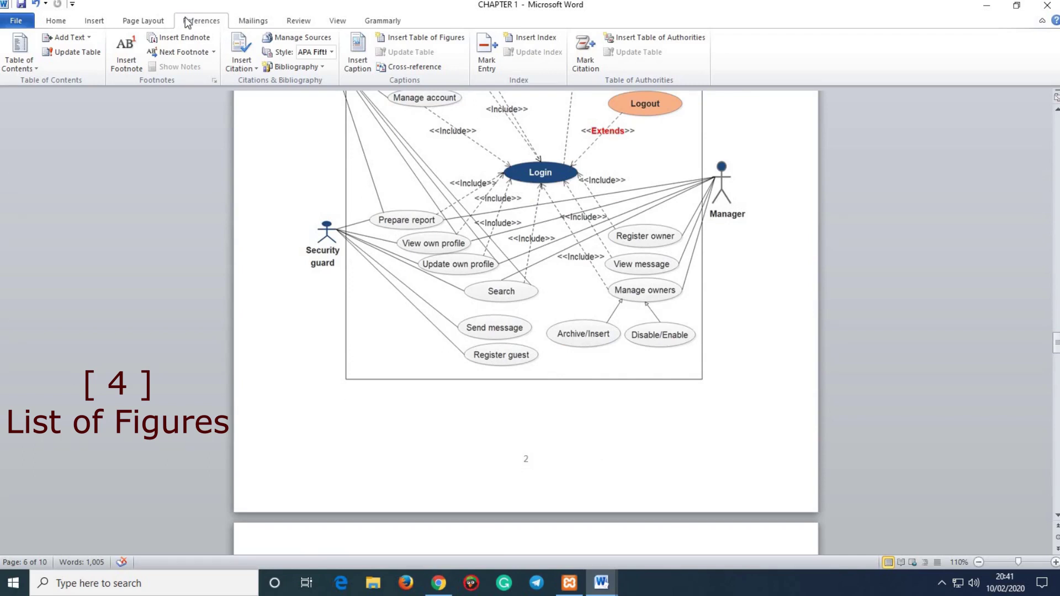
{"action": "left_click", "coordinate": [358, 55]}
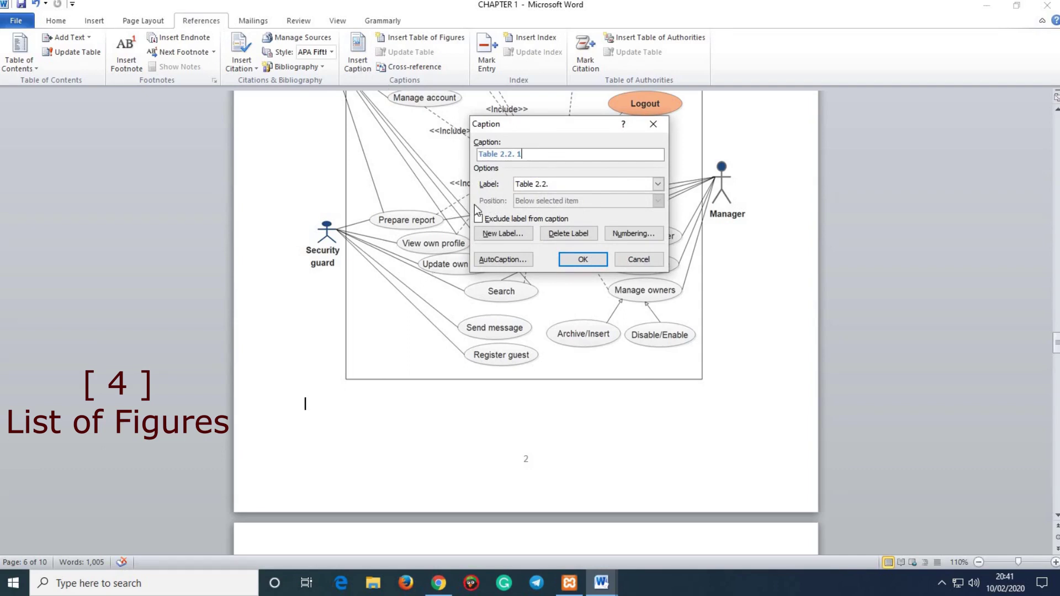
{"action": "left_click", "coordinate": [504, 234]}
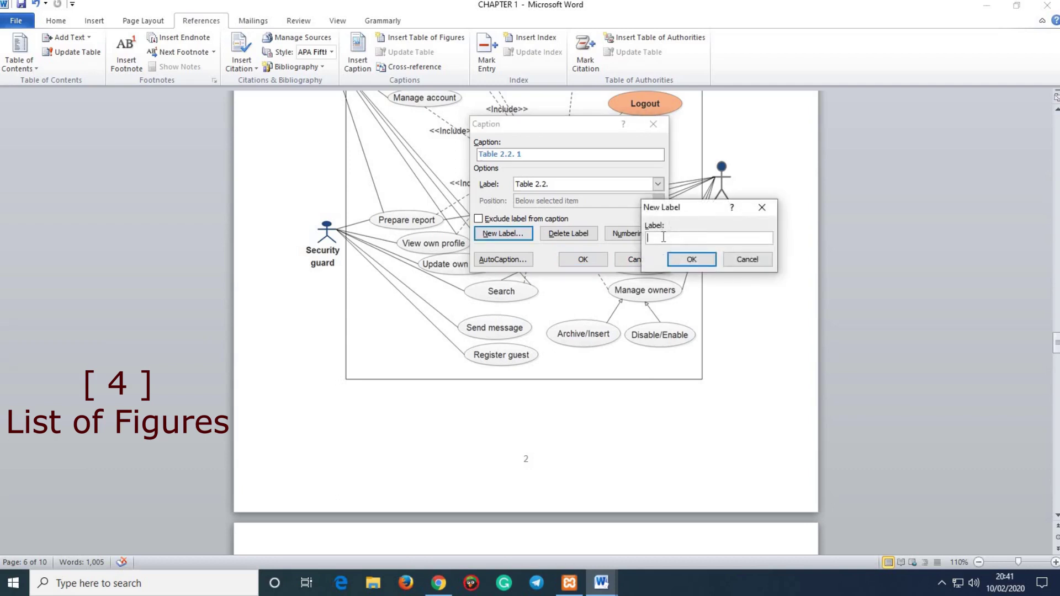
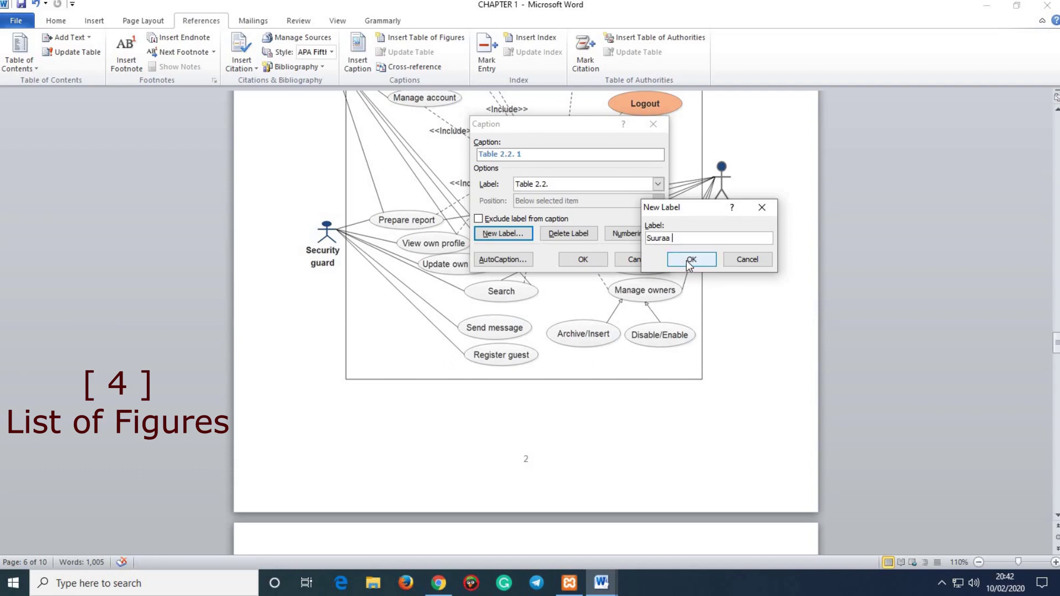
{"action": "left_click", "coordinate": [690, 260]}
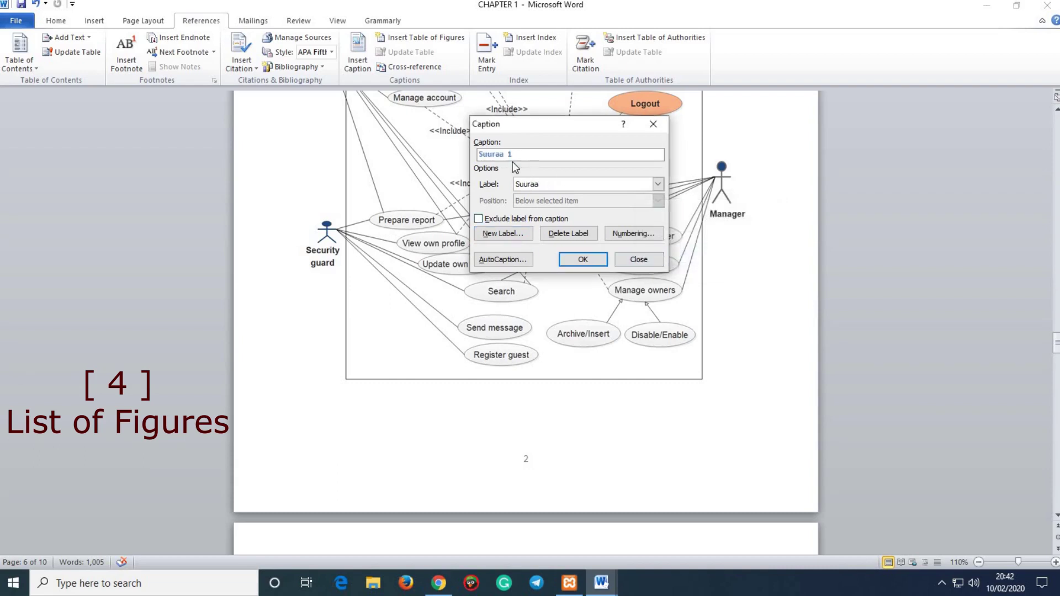
Step: Insert the "Suuraa 1" caption below the use case diagram, add the text "My use case" and indent the line slightly
{"action": "left_click", "coordinate": [583, 260]}
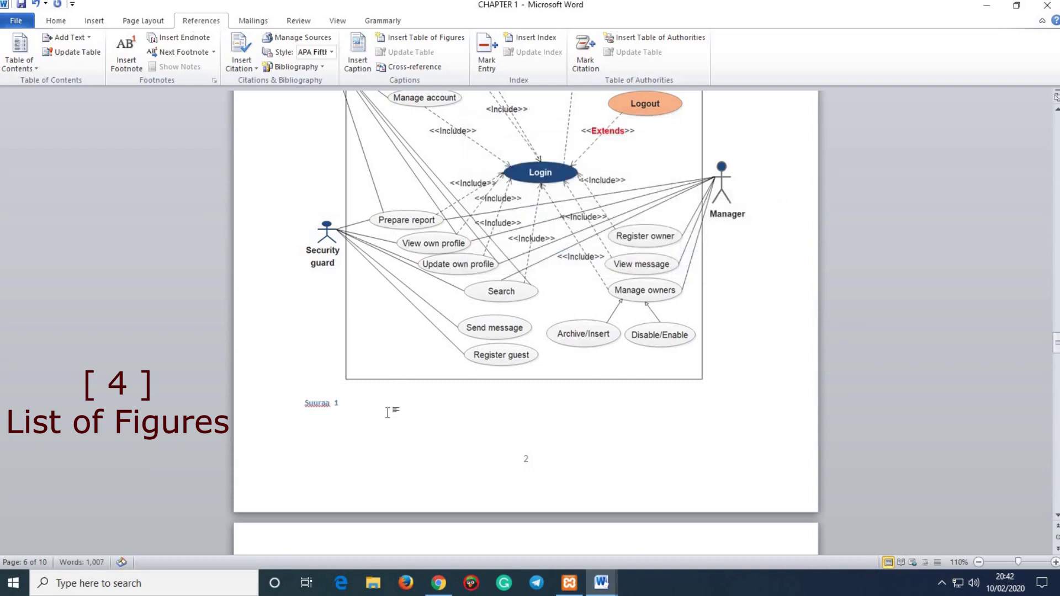
{"action": "type", "text": "UMy use case"}
{"action": "left_click", "coordinate": [305, 404]}
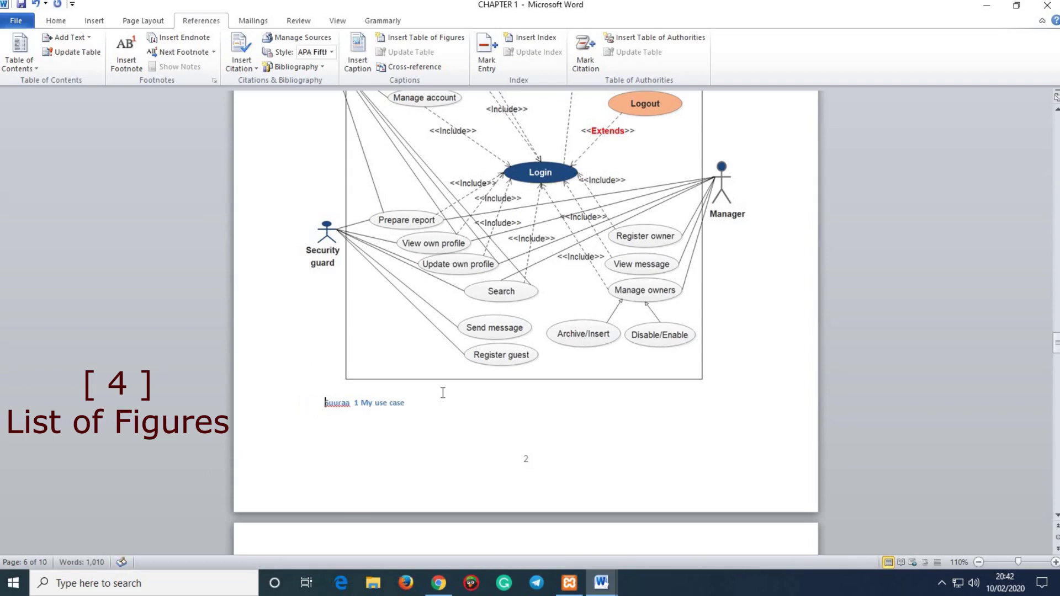
Step: Insert a "Suuraa" caption below the class diagram with the text "My class diagram" and indent the line slightly
{"action": "scroll", "coordinate": [443, 393], "scroll_direction": "down", "scroll_amount": 10}
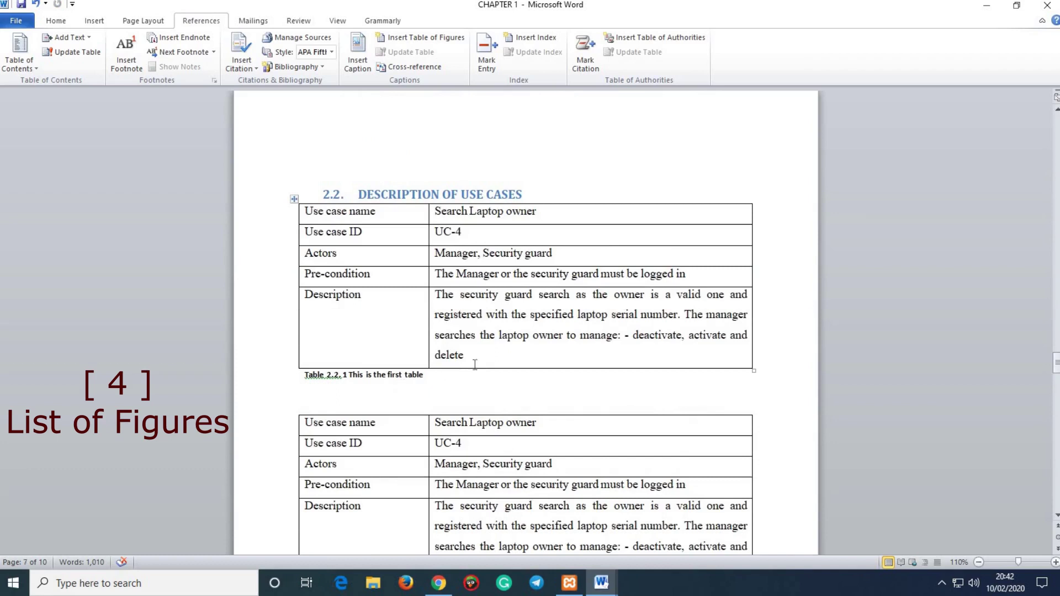
{"action": "scroll", "coordinate": [475, 364], "scroll_direction": "down", "scroll_amount": 15}
{"action": "left_click", "coordinate": [330, 375]}
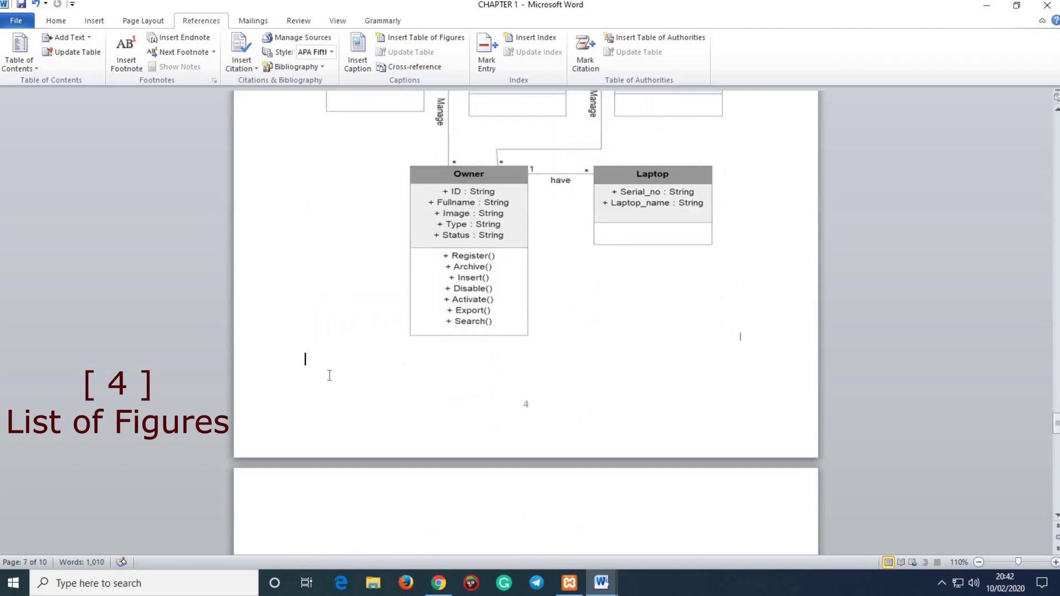
{"action": "left_click", "coordinate": [358, 55]}
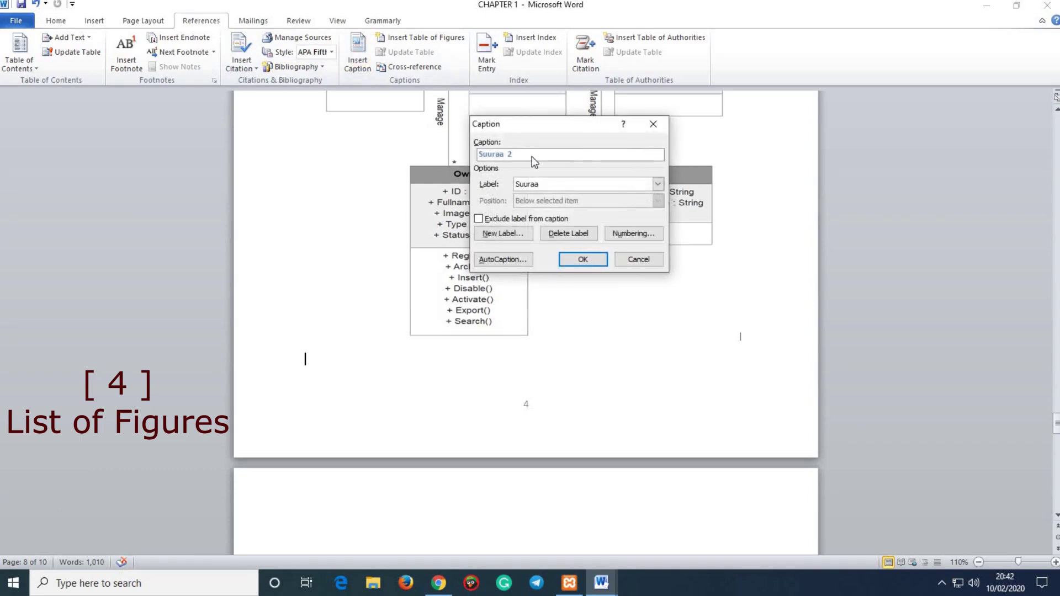
{"action": "left_click", "coordinate": [582, 260]}
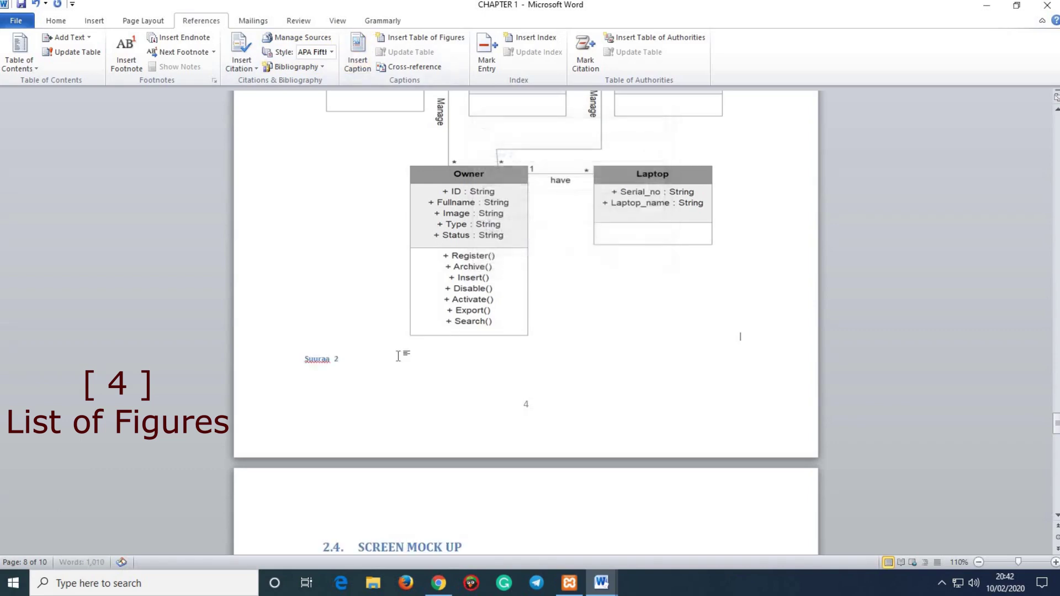
{"action": "type", "text": "My d"}
{"action": "type", "text": "lass diagram"}
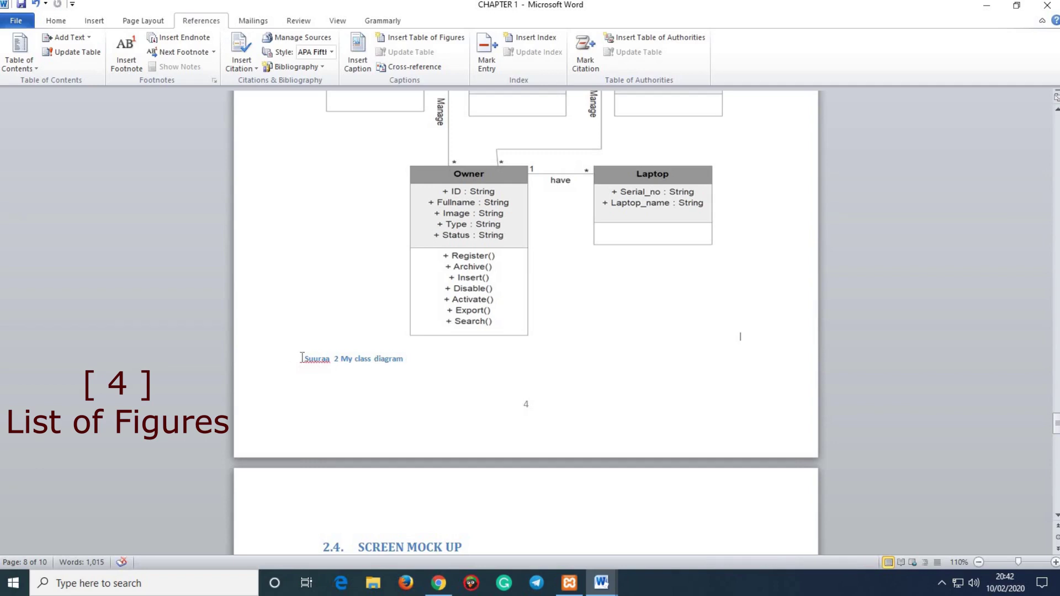
{"action": "scroll", "coordinate": [551, 307], "scroll_direction": "up", "scroll_amount": 6}
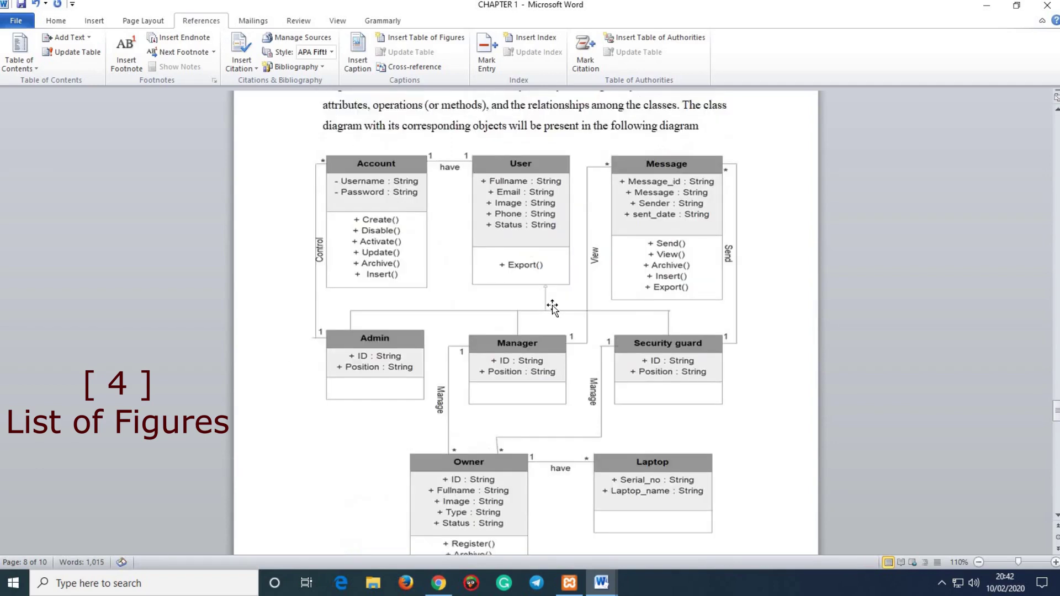
Step: Insert a "Suuraa" caption below the login interface image with the text "My login screen mockup" and indent it slightly
{"action": "scroll", "coordinate": [553, 310], "scroll_direction": "down", "scroll_amount": 4}
{"action": "scroll", "coordinate": [555, 309], "scroll_direction": "down", "scroll_amount": 6}
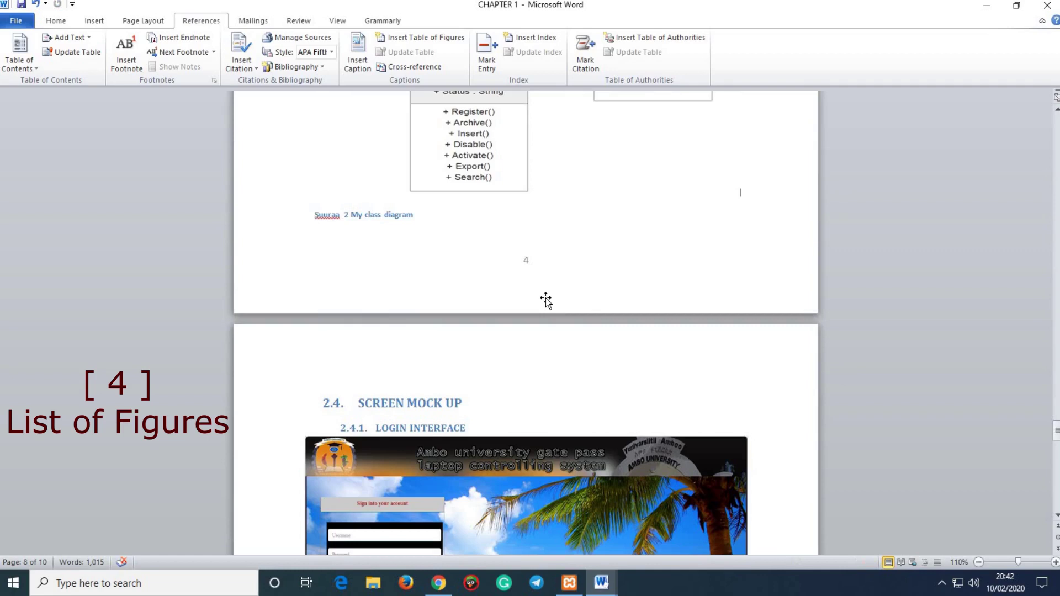
{"action": "scroll", "coordinate": [545, 302], "scroll_direction": "down", "scroll_amount": 10}
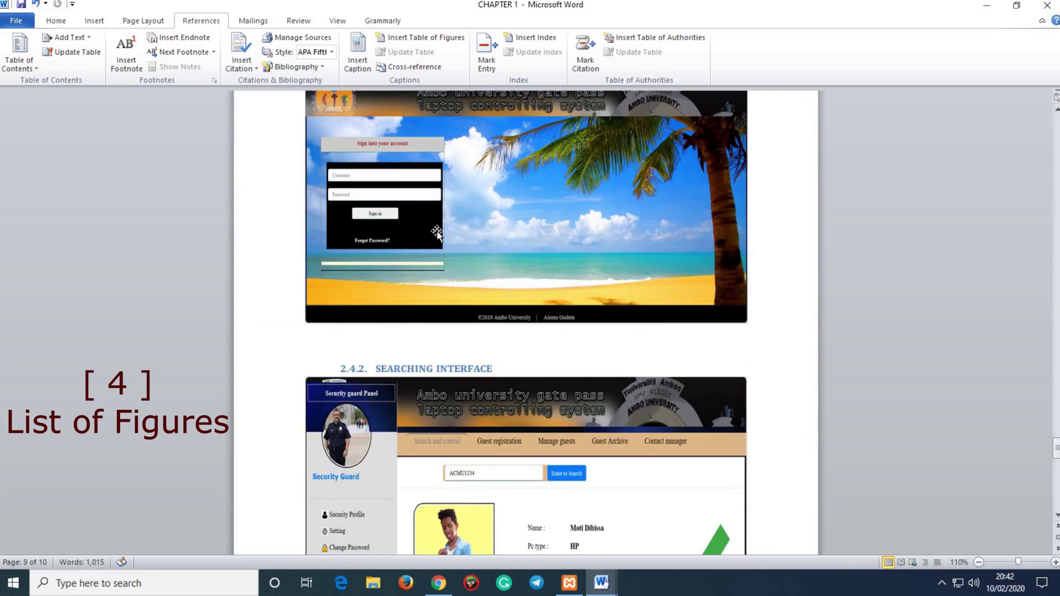
{"action": "left_click", "coordinate": [357, 53]}
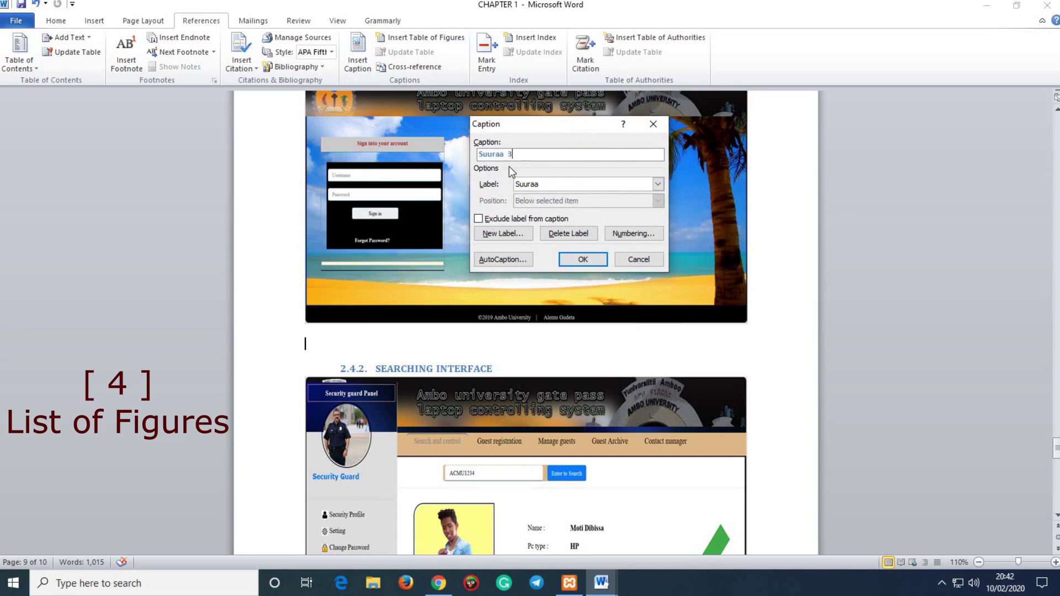
{"action": "left_click", "coordinate": [597, 263]}
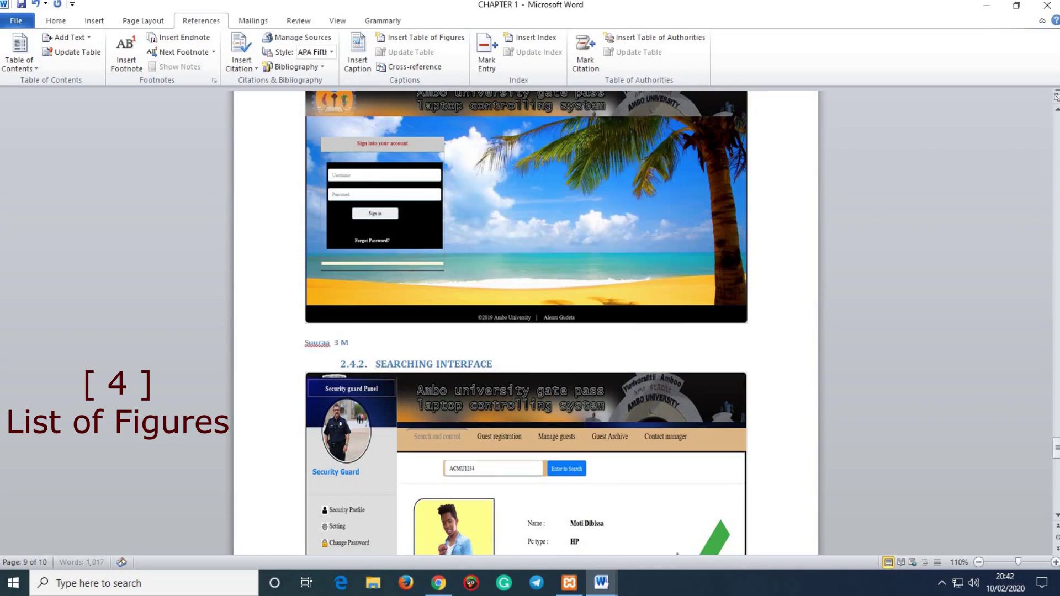
{"action": "type", "text": "My login screen mockup"}
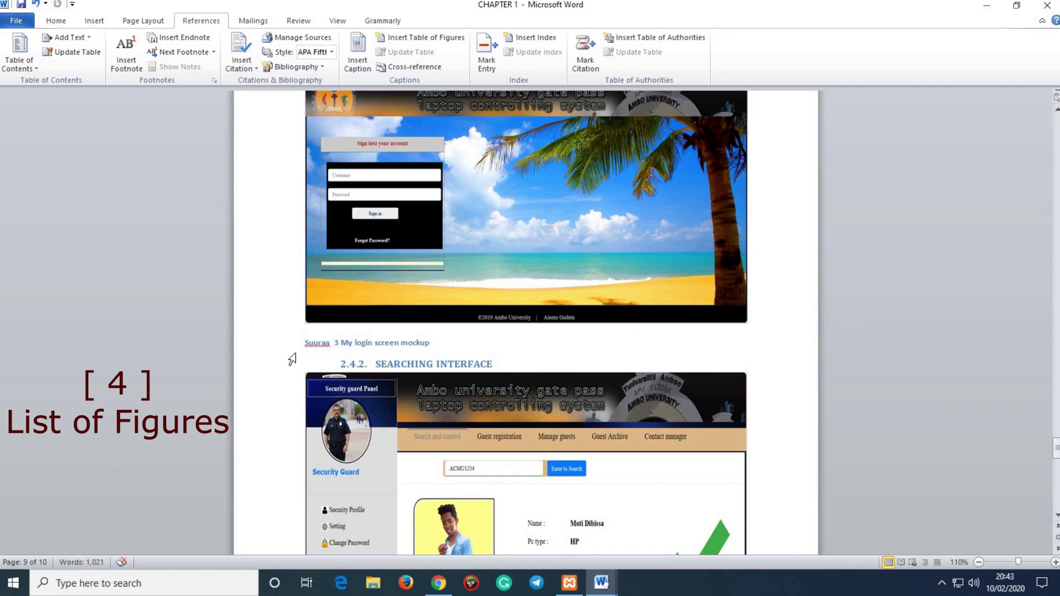
{"action": "key", "text": "Home"}
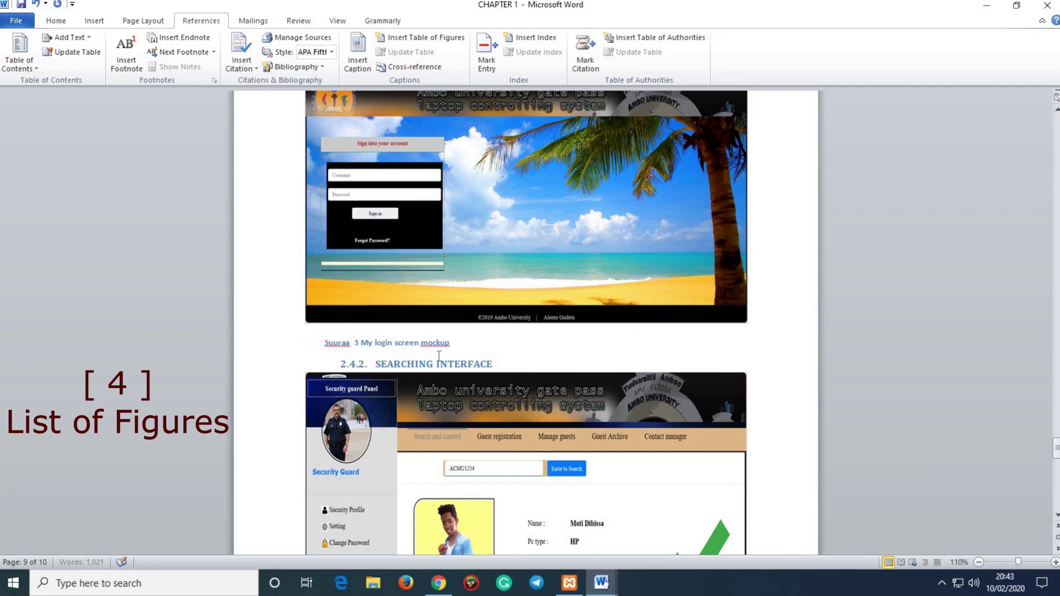
Step: Insert a "Suuraa" caption below the searching interface image with the text "My searching screen mockup"
{"action": "scroll", "coordinate": [439, 356], "scroll_direction": "down", "scroll_amount": 10}
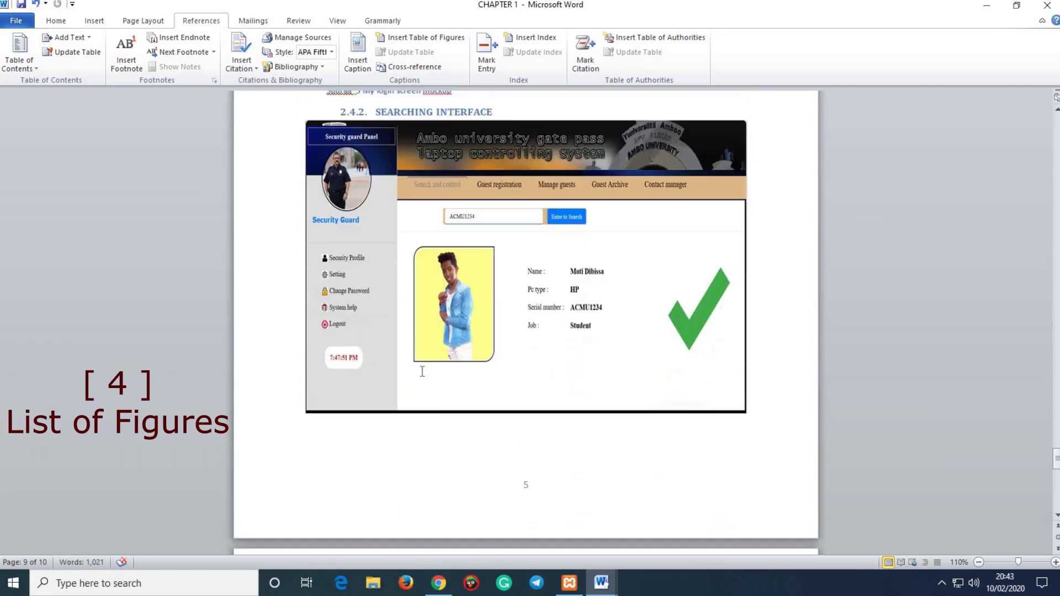
{"action": "left_click", "coordinate": [421, 371]}
{"action": "scroll", "coordinate": [421, 371], "scroll_direction": "up", "scroll_amount": 1}
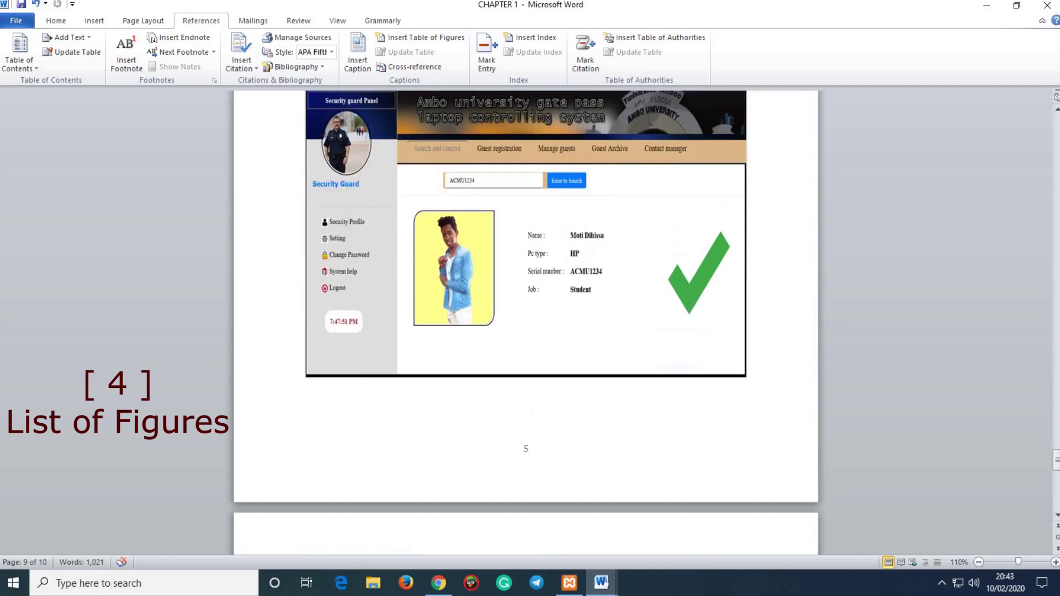
{"action": "left_click", "coordinate": [356, 54]}
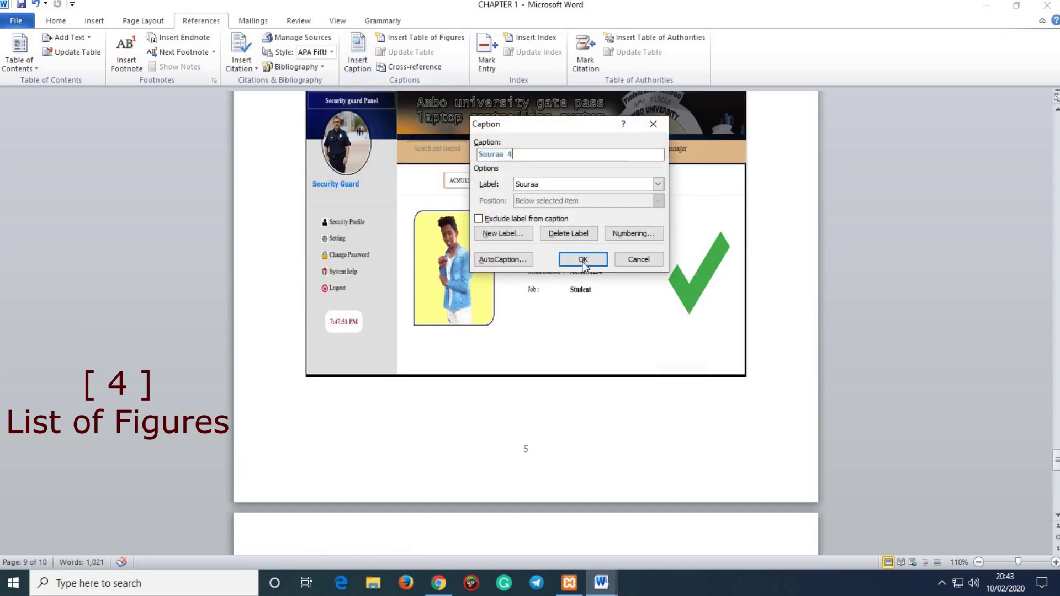
{"action": "left_click", "coordinate": [574, 264]}
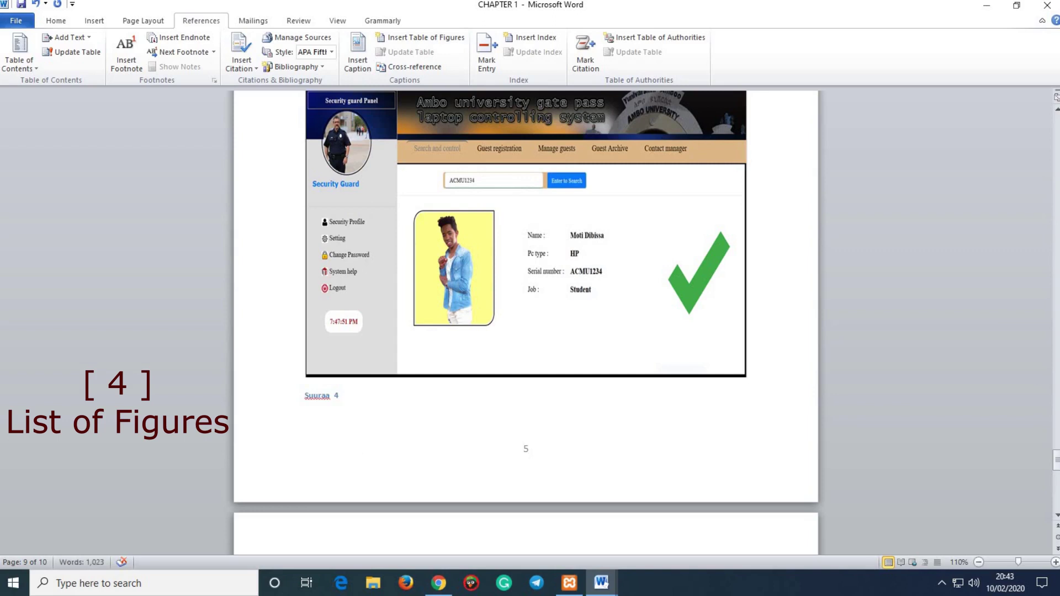
{"action": "type", "text": "My searching screen mockup"}
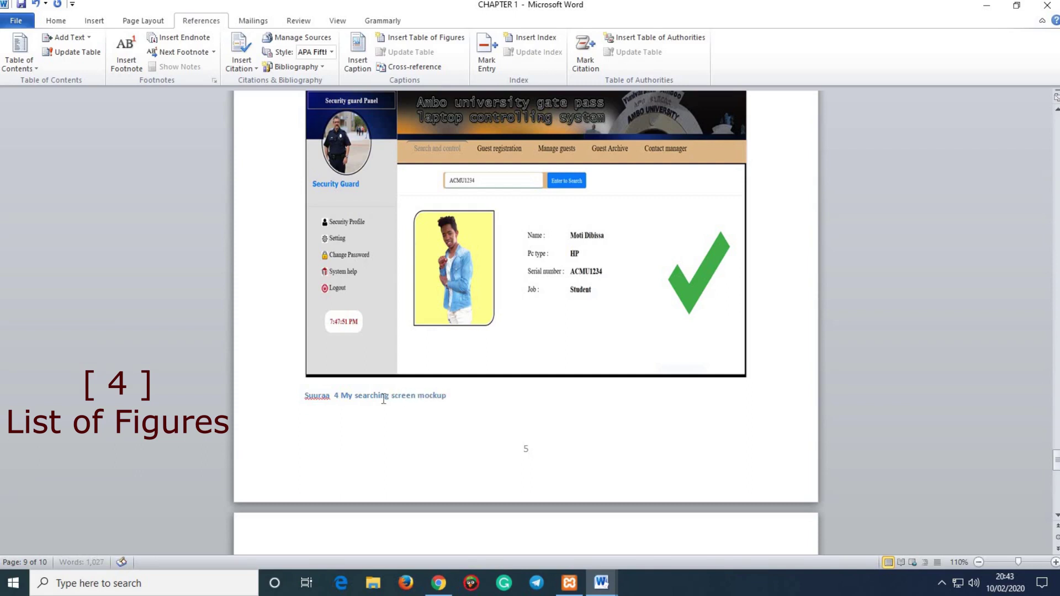
Step: Add the line "List of Figures" between the list of tables and the Abstract heading, with empty lines below it
{"action": "scroll", "coordinate": [504, 376], "scroll_direction": "down", "scroll_amount": 5}
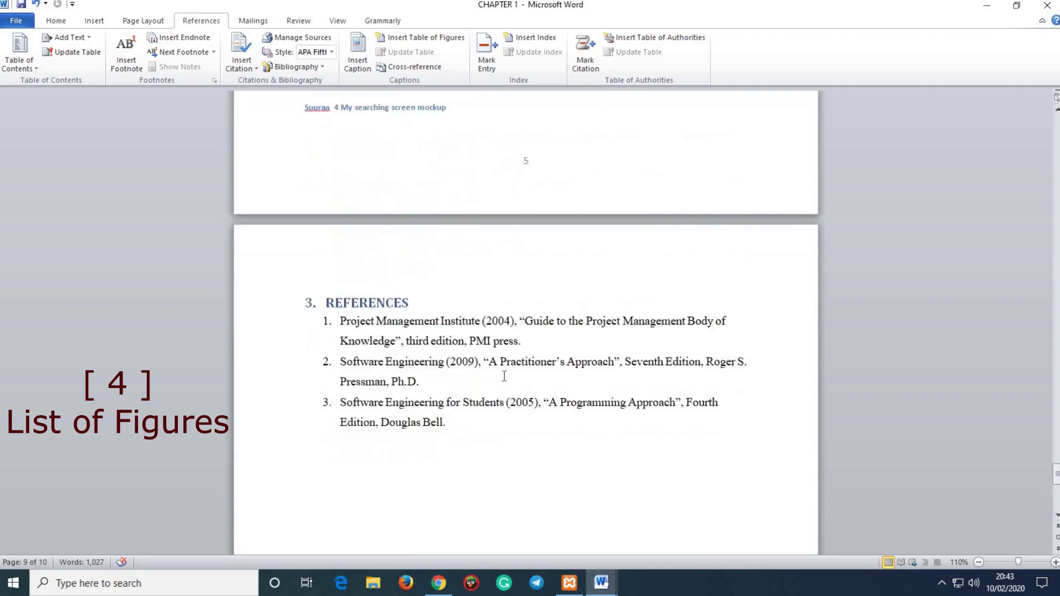
{"action": "scroll", "coordinate": [505, 376], "scroll_direction": "up", "scroll_amount": 5}
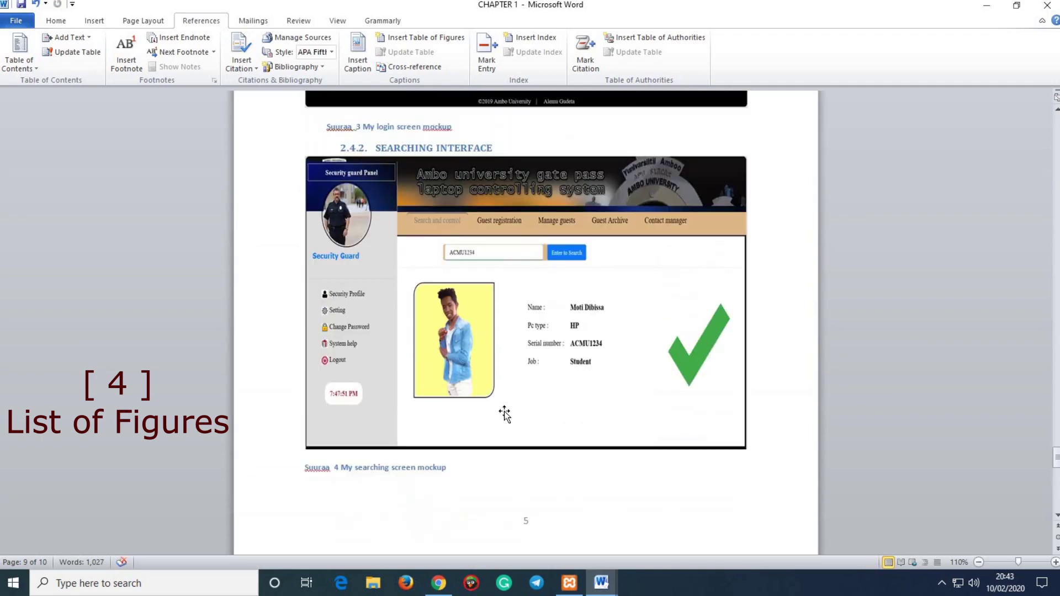
{"action": "scroll", "coordinate": [504, 413], "scroll_direction": "up", "scroll_amount": 15}
{"action": "scroll", "coordinate": [574, 461], "scroll_direction": "up", "scroll_amount": 20}
{"action": "scroll", "coordinate": [574, 462], "scroll_direction": "up", "scroll_amount": 20}
{"action": "scroll", "coordinate": [544, 373], "scroll_direction": "up", "scroll_amount": 15}
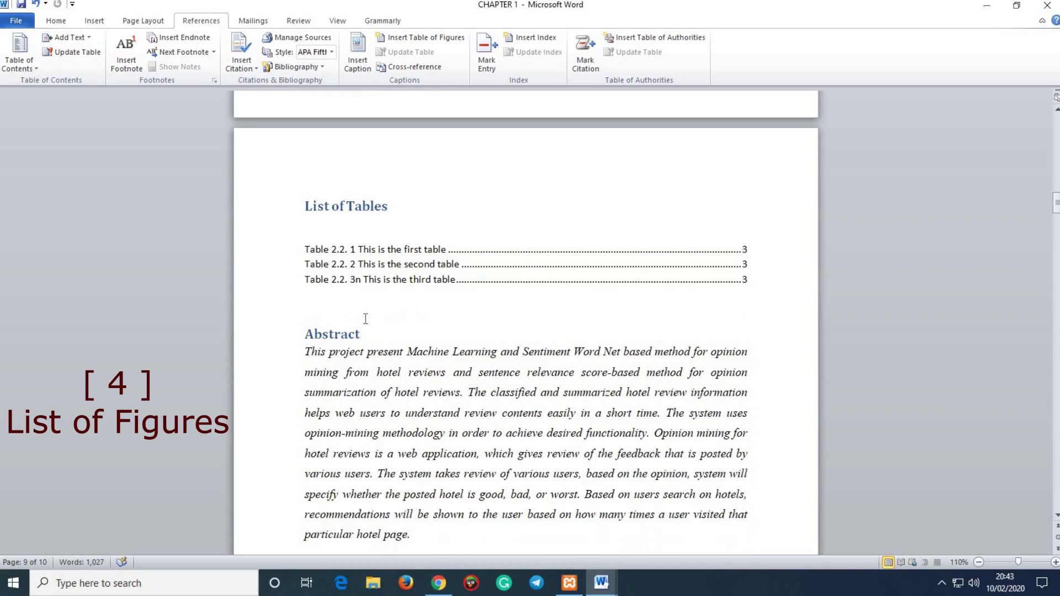
{"action": "key", "text": "Return"}
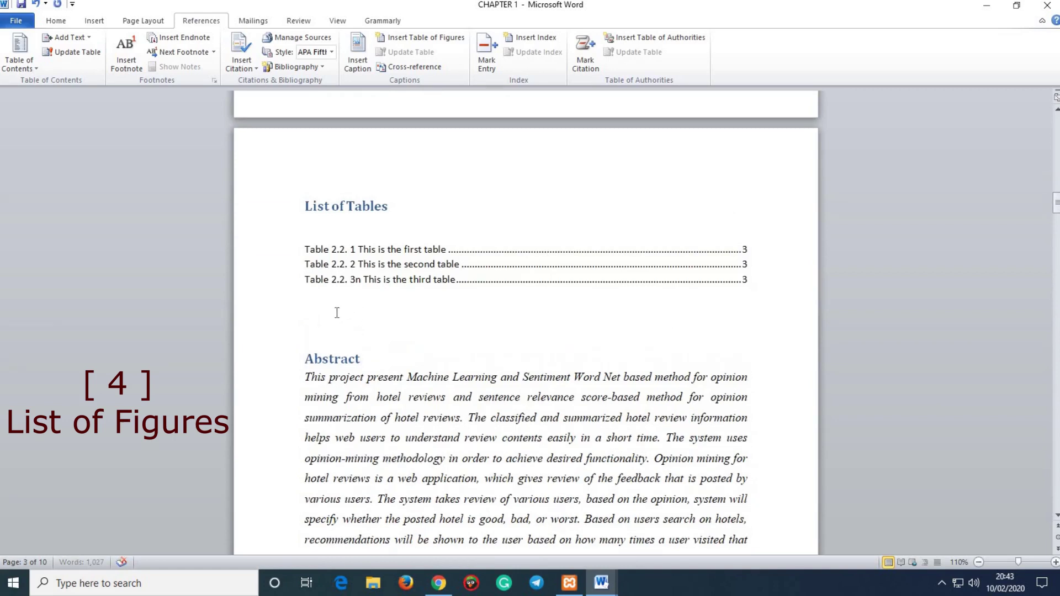
{"action": "type", "text": "List of Figures"}
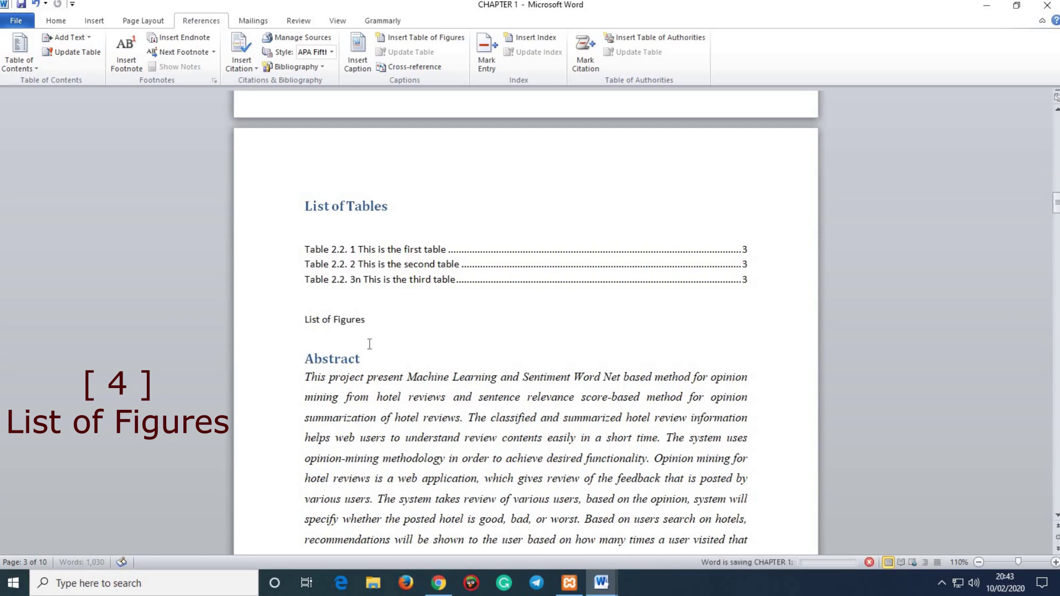
{"action": "key", "text": "Return"}
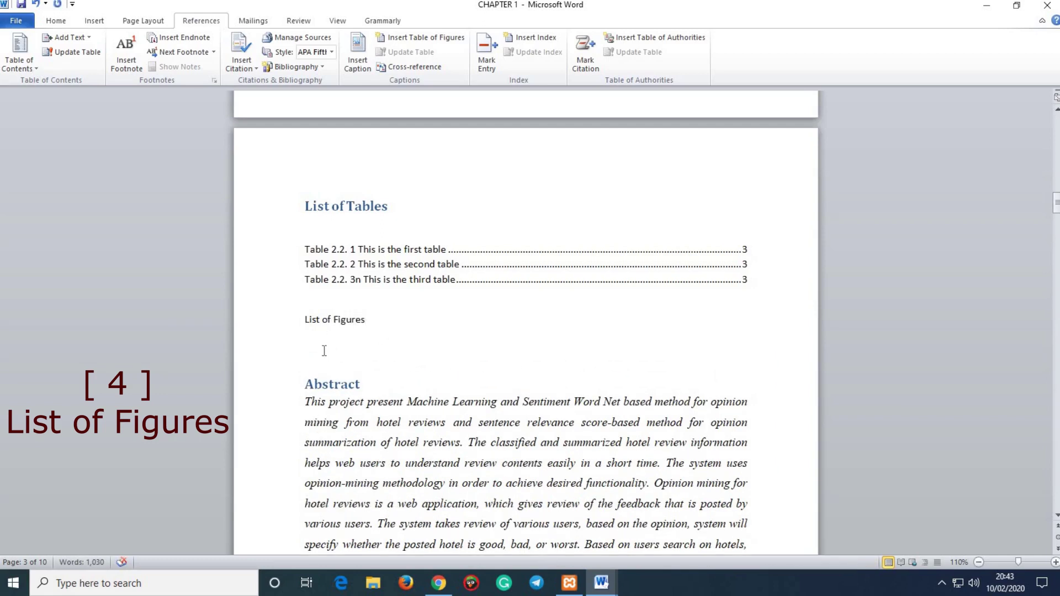
{"action": "key", "text": "Return"}
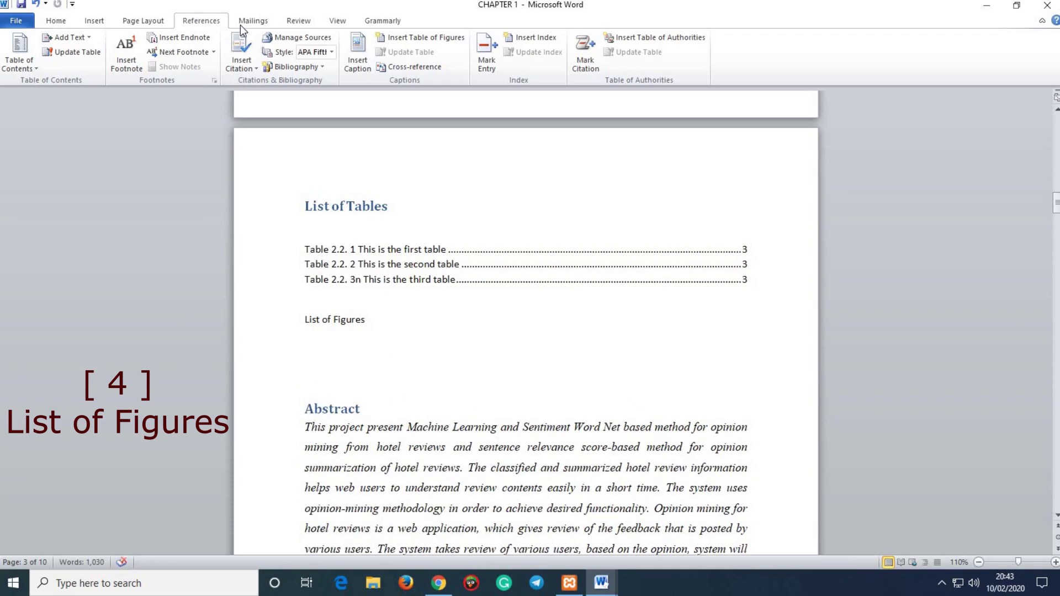
Step: Insert a table of figures with the caption label "Suuraa" below the List of Figures line
{"action": "left_click", "coordinate": [426, 37]}
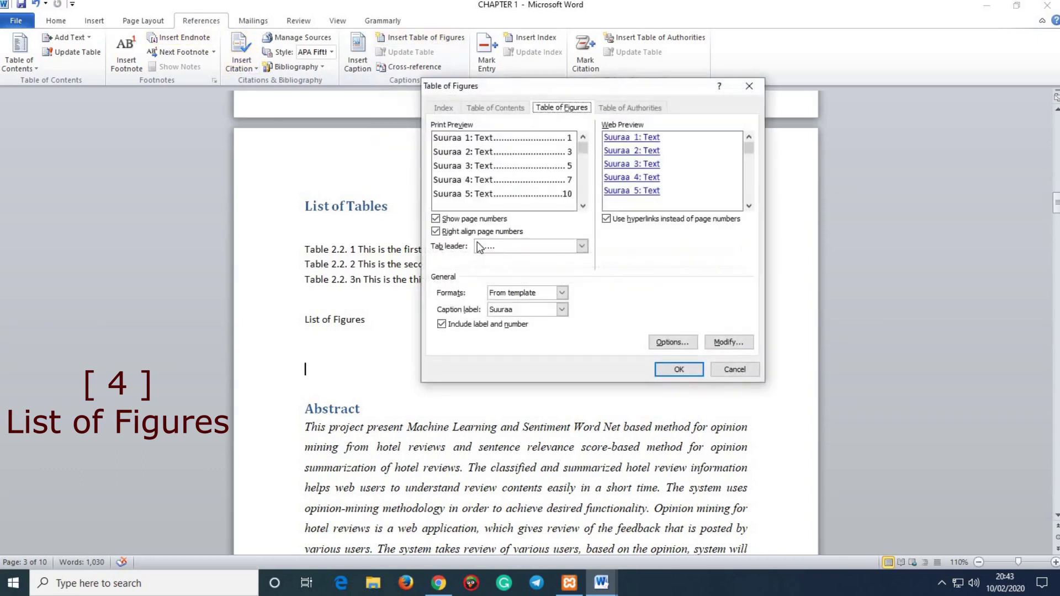
{"action": "left_click", "coordinate": [562, 309]}
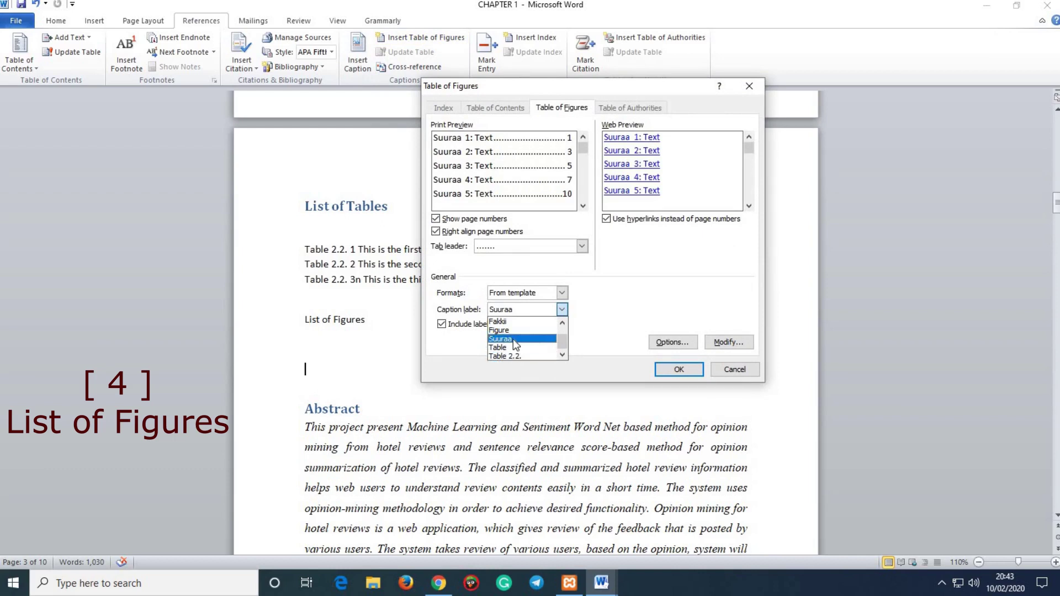
{"action": "left_click", "coordinate": [515, 339]}
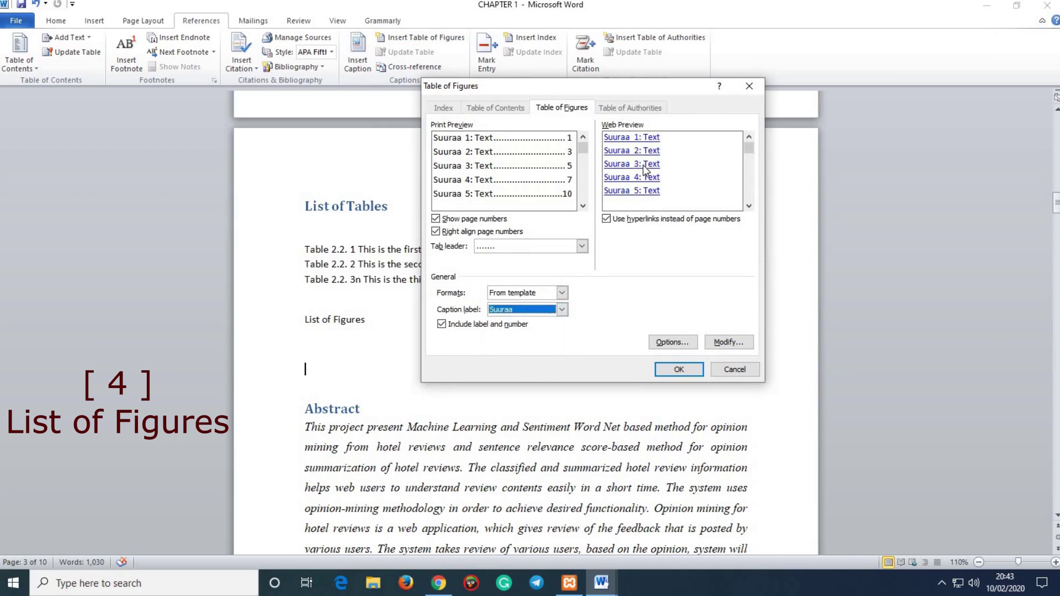
{"action": "left_click", "coordinate": [679, 369]}
{"action": "scroll", "coordinate": [372, 359], "scroll_direction": "down", "scroll_amount": 1}
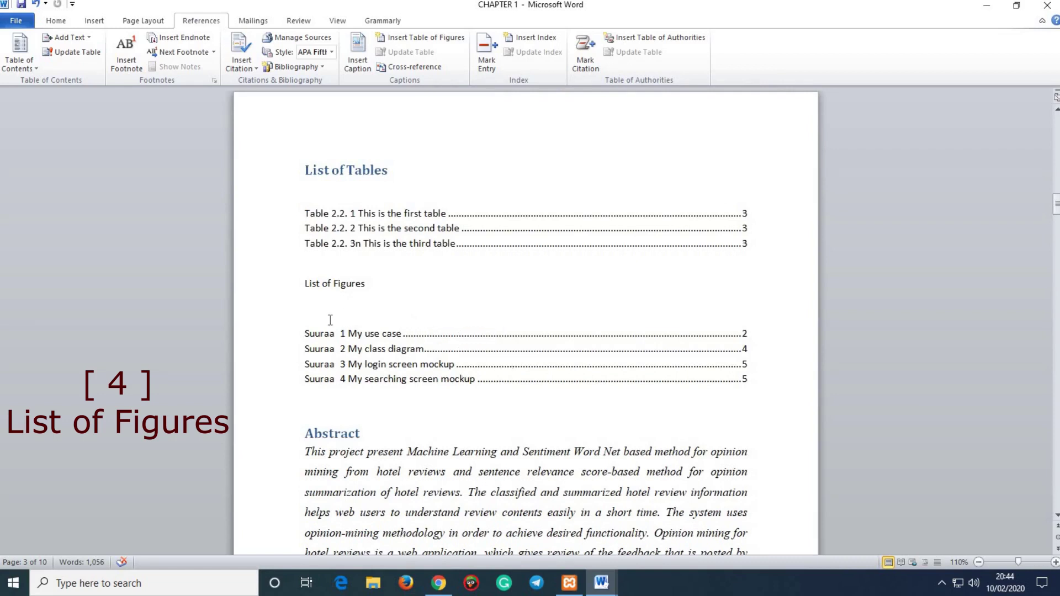
Step: Delete the empty line between the List of Figures line and its first figure entry
{"action": "key", "text": "Delete"}
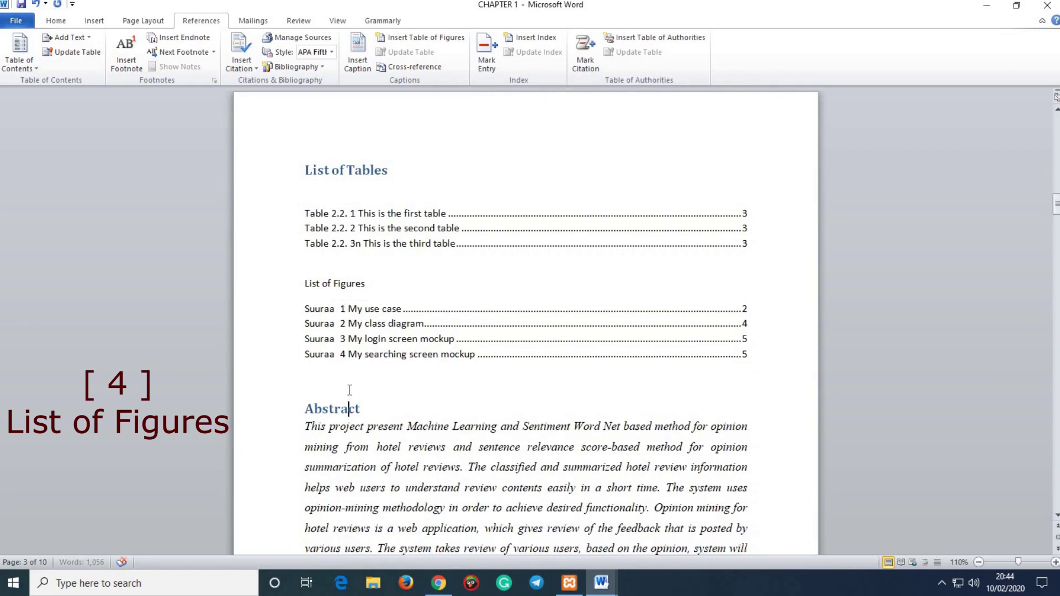
{"action": "left_click", "coordinate": [350, 408]}
{"action": "key", "text": "Return"}
{"action": "key", "text": "BackSpace"}
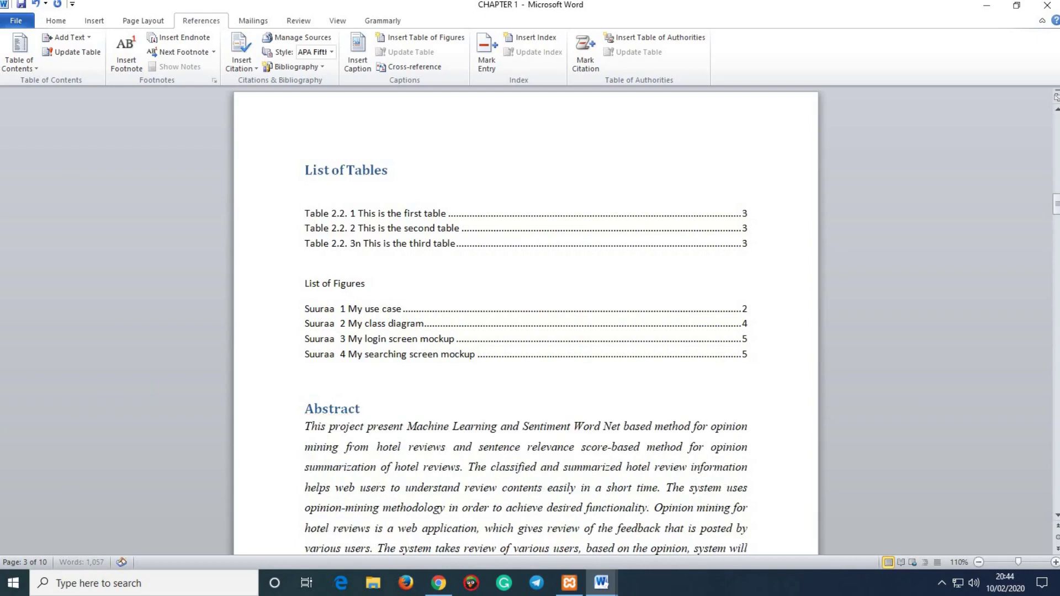
Step: Add empty lines below the list of figures so the Abstract heading moves to the start of a new page
{"action": "left_click", "coordinate": [314, 382]}
{"action": "key", "text": "Return"}
{"action": "key", "text": "Return"}
{"action": "key", "text": "Return"}
{"action": "scroll", "coordinate": [362, 386], "scroll_direction": "down", "scroll_amount": 5}
{"action": "key", "text": "Return"}
{"action": "key", "text": "Return"}
{"action": "key", "text": "Return"}
{"action": "key", "text": "Return"}
{"action": "key", "text": "Return"}
{"action": "scroll", "coordinate": [375, 381], "scroll_direction": "down", "scroll_amount": 5}
{"action": "key", "text": "Return"}
{"action": "key", "text": "Return"}
{"action": "key", "text": "Return"}
{"action": "key", "text": "Return"}
{"action": "key", "text": "Return"}
{"action": "key", "text": "Return"}
{"action": "key", "text": "Return"}
{"action": "key", "text": "Return"}
{"action": "key", "text": "Return"}
{"action": "key", "text": "Return"}
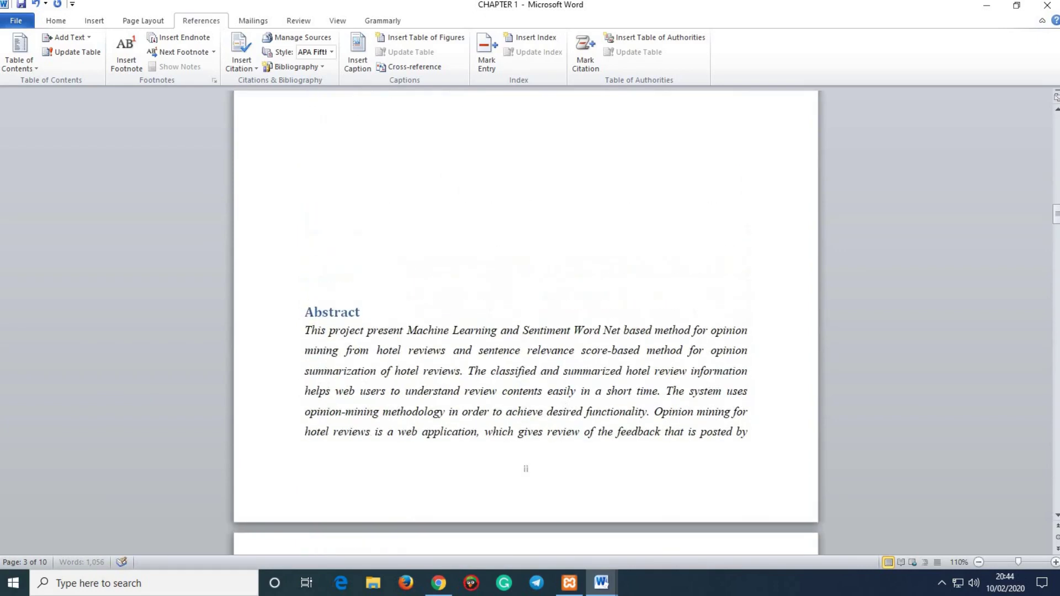
{"action": "key", "text": "Return"}
{"action": "key", "text": "Return"}
{"action": "key", "text": "Return"}
{"action": "key", "text": "Return"}
{"action": "scroll", "coordinate": [429, 367], "scroll_direction": "down", "scroll_amount": 5}
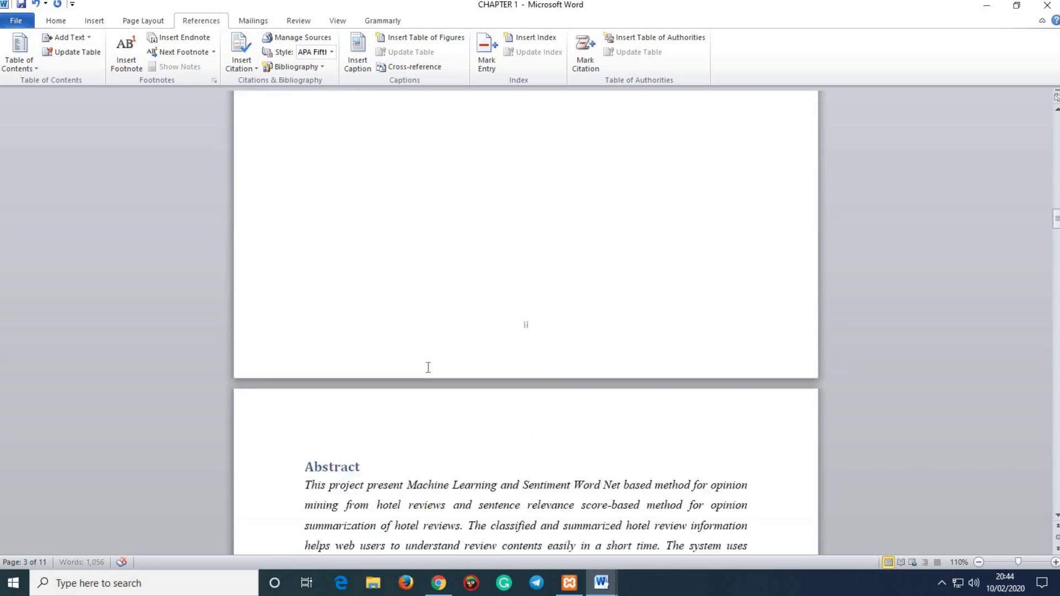
Step: Check the page breaks around Abstract and AKNOWLEDGEMENT and remove a surplus empty line before the CHAPTER 1 heading
{"action": "scroll", "coordinate": [561, 370], "scroll_direction": "down", "scroll_amount": 6}
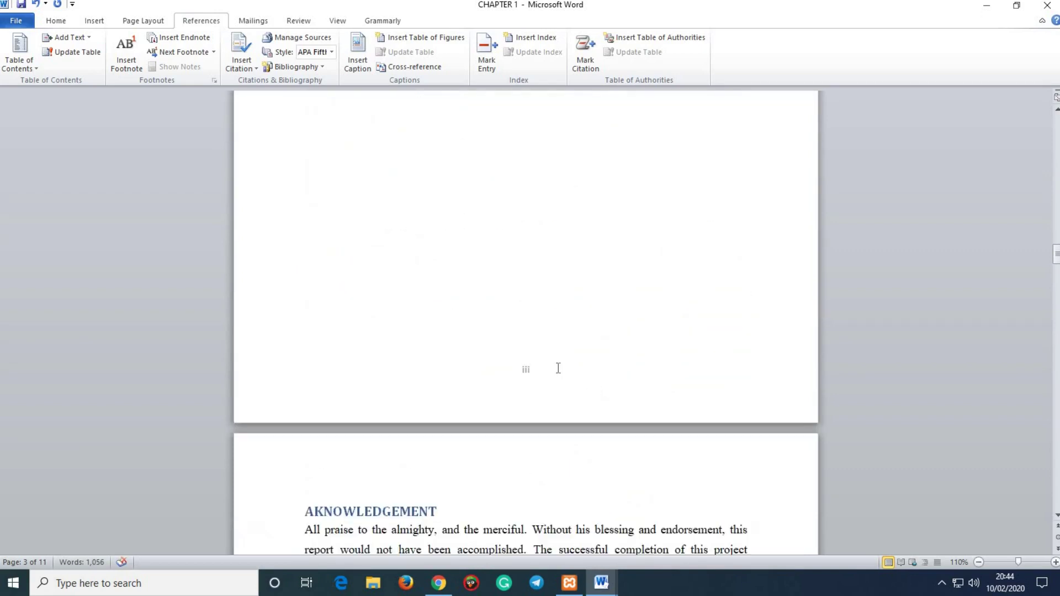
{"action": "scroll", "coordinate": [559, 368], "scroll_direction": "down", "scroll_amount": 3}
{"action": "scroll", "coordinate": [558, 368], "scroll_direction": "down", "scroll_amount": 7}
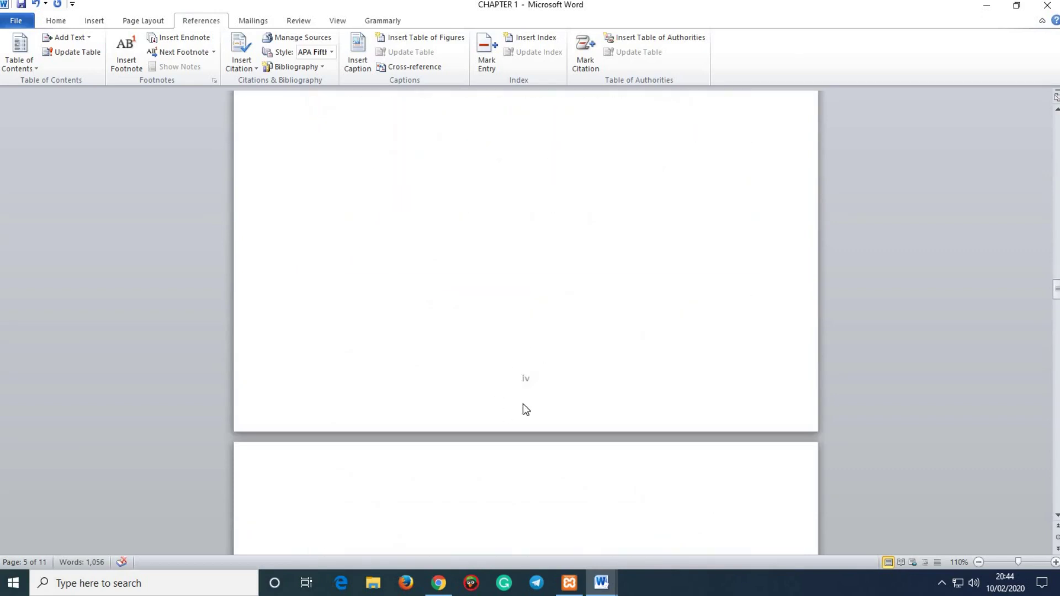
{"action": "scroll", "coordinate": [523, 407], "scroll_direction": "down", "scroll_amount": 4}
{"action": "key", "text": "BackSpace"}
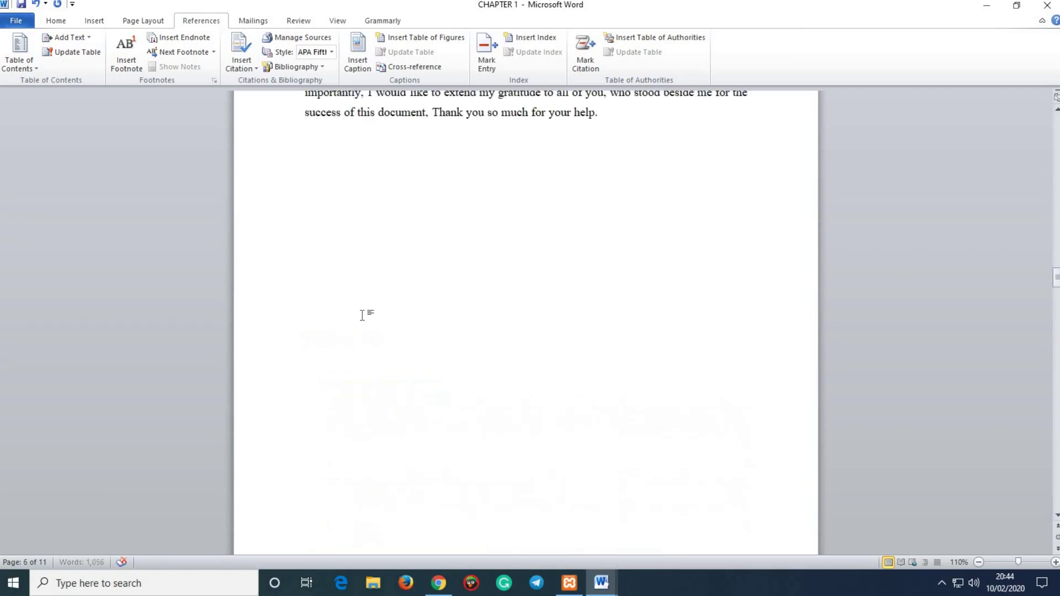
Step: Apply the Heading 1 style to the List of Figures line, matching the List of Tables heading
{"action": "scroll", "coordinate": [446, 323], "scroll_direction": "up", "scroll_amount": 12}
{"action": "scroll", "coordinate": [387, 353], "scroll_direction": "up", "scroll_amount": 8}
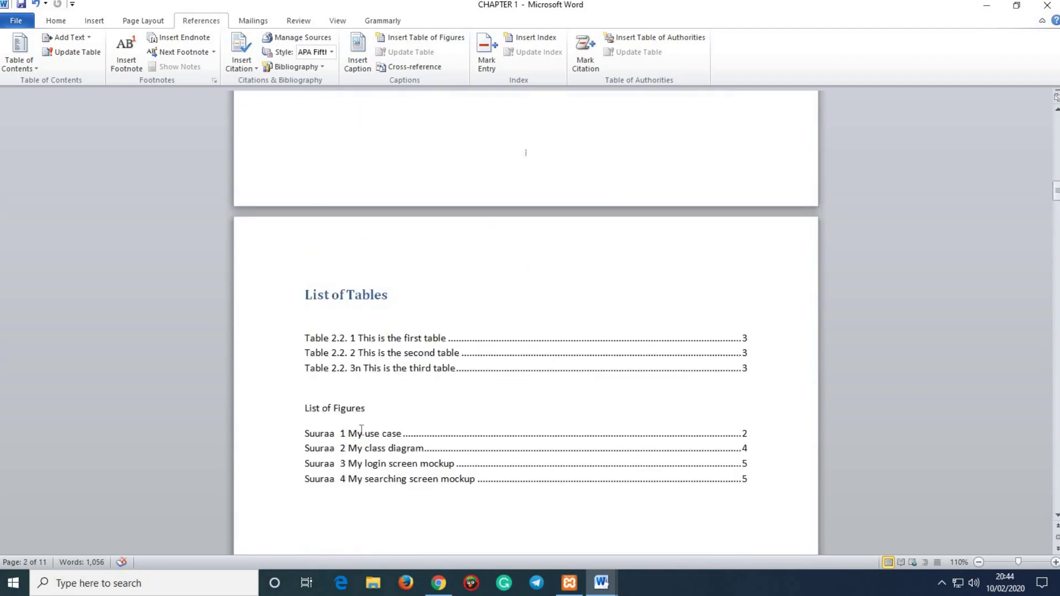
{"action": "scroll", "coordinate": [362, 430], "scroll_direction": "up", "scroll_amount": 12}
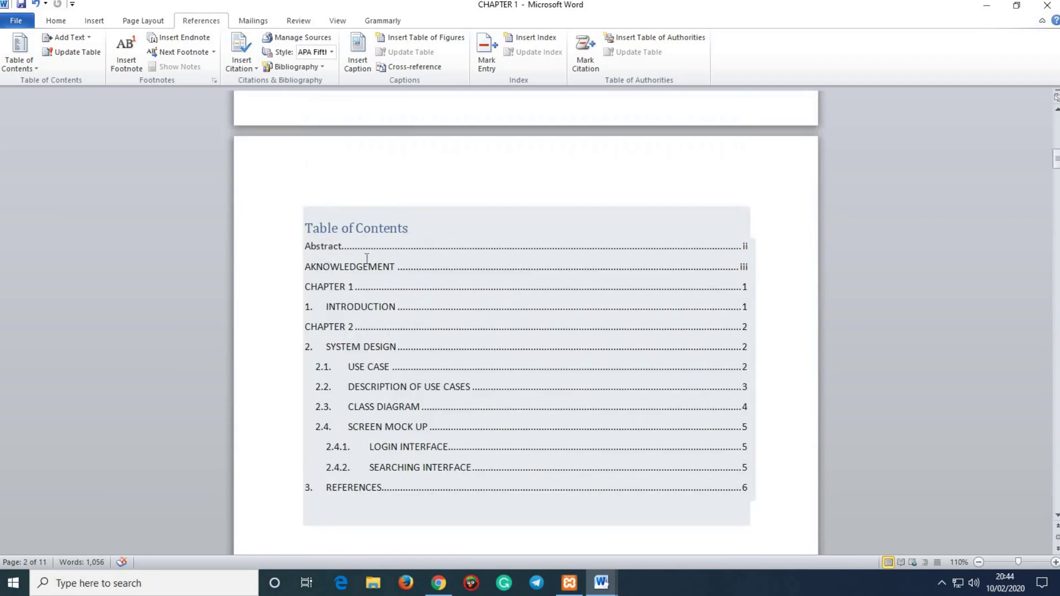
{"action": "scroll", "coordinate": [418, 271], "scroll_direction": "down", "scroll_amount": 12}
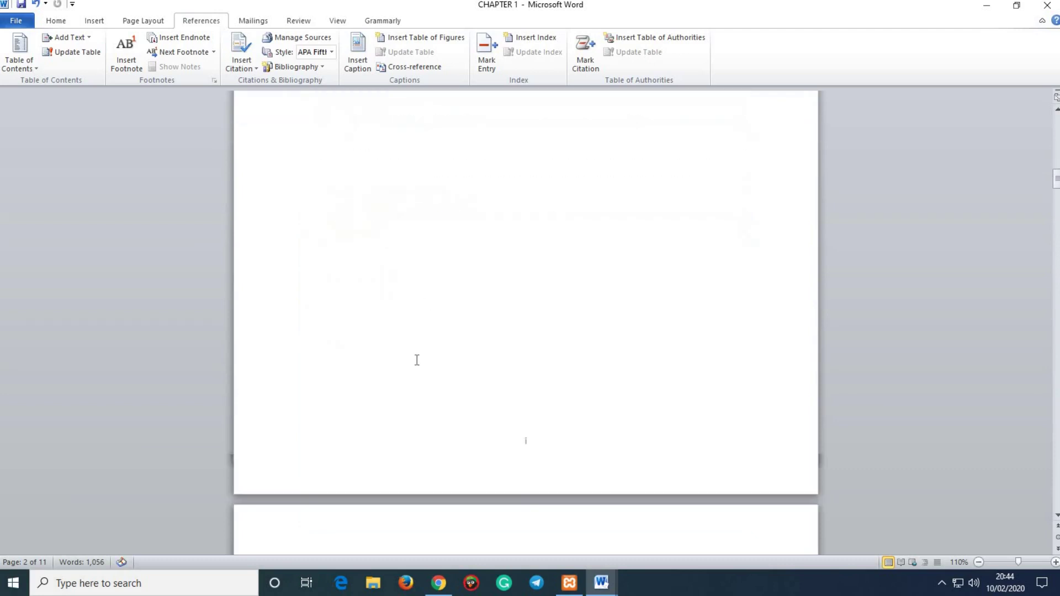
{"action": "triple_click", "coordinate": [314, 373]}
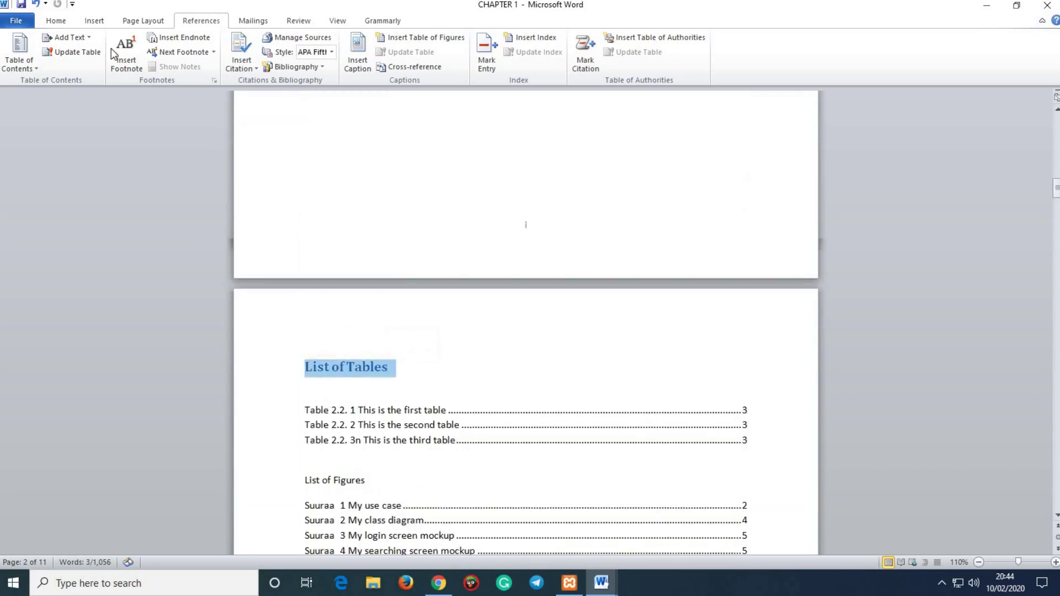
{"action": "left_click", "coordinate": [55, 21]}
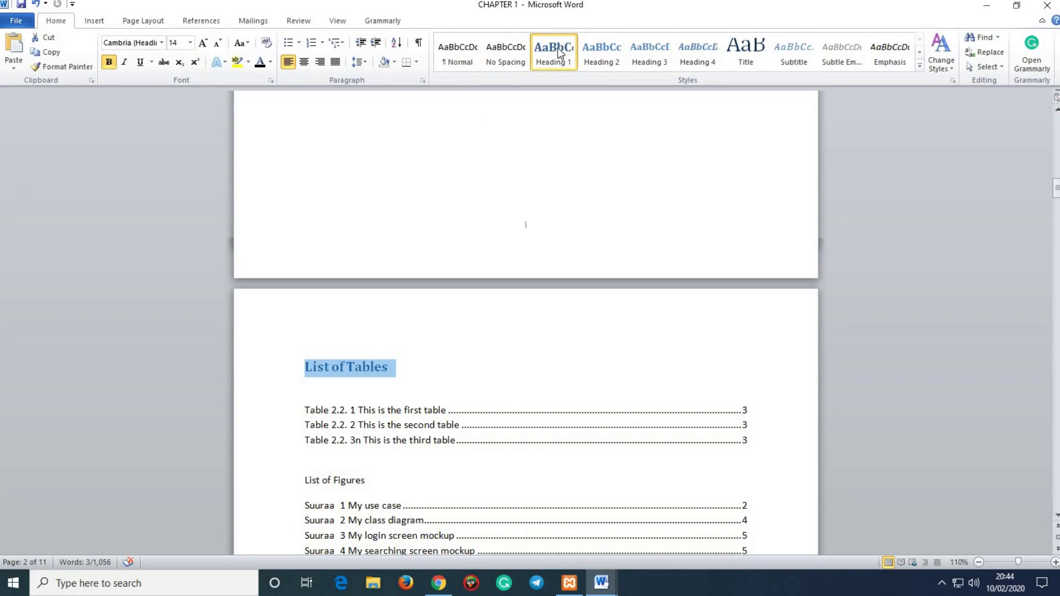
{"action": "left_click", "coordinate": [356, 288]}
{"action": "scroll", "coordinate": [357, 288], "scroll_direction": "down", "scroll_amount": 3}
{"action": "left_click_drag", "start_coordinate": [390, 302], "coordinate": [306, 284]}
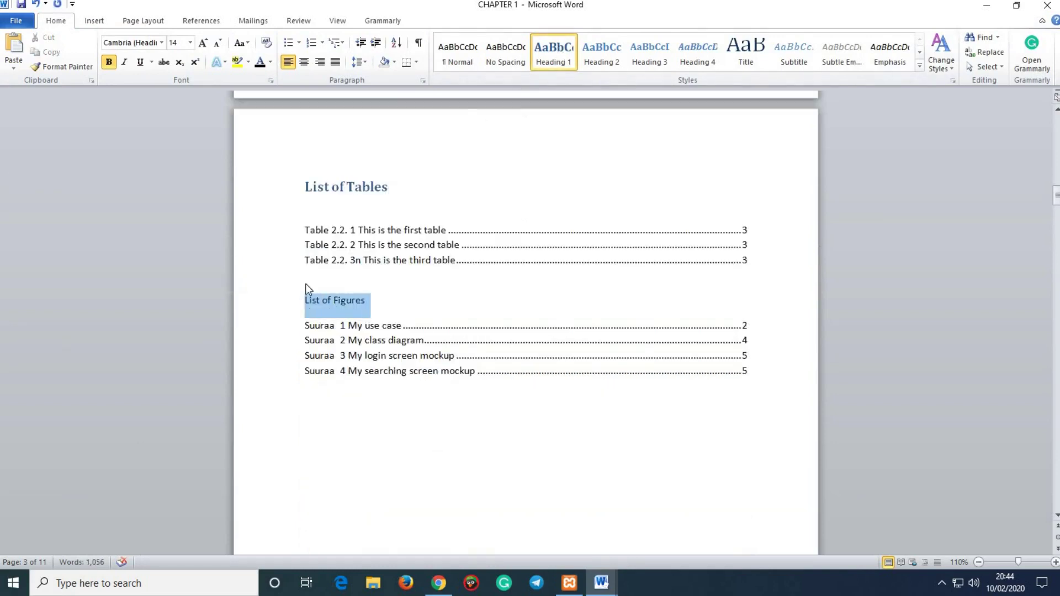
{"action": "left_click", "coordinate": [552, 52]}
{"action": "left_click", "coordinate": [444, 306]}
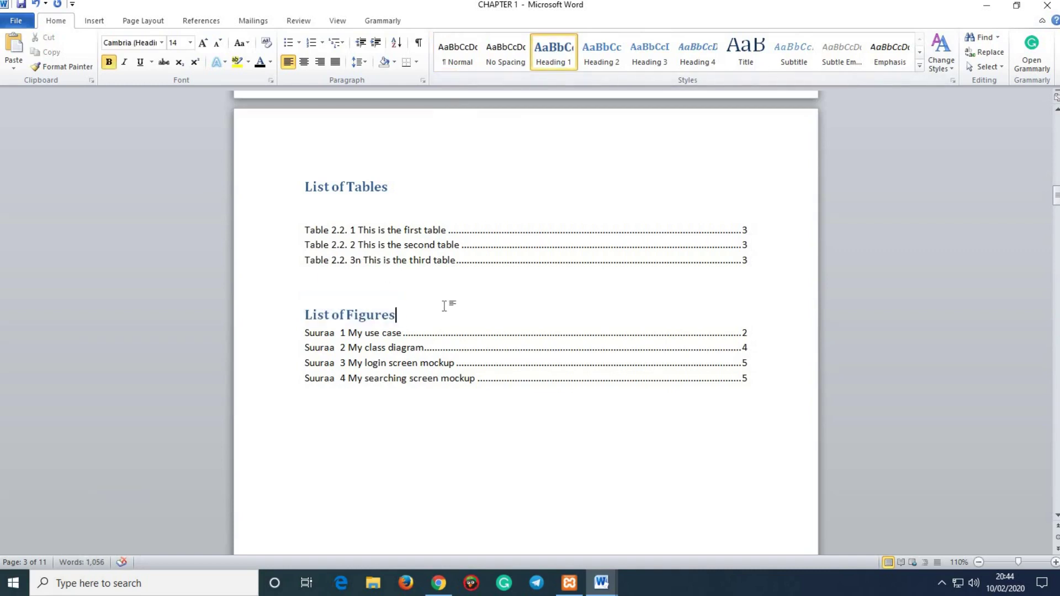
Step: Update the entire table of contents, including both headings and page numbers
{"action": "scroll", "coordinate": [431, 227], "scroll_direction": "up", "scroll_amount": 10}
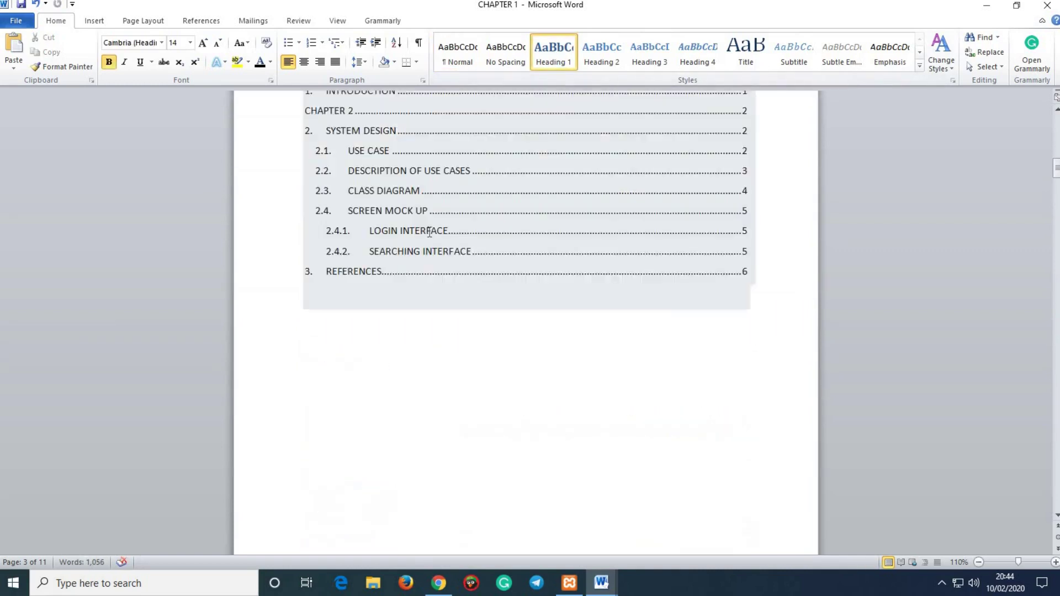
{"action": "scroll", "coordinate": [429, 232], "scroll_direction": "up", "scroll_amount": 5}
{"action": "left_click", "coordinate": [354, 363]}
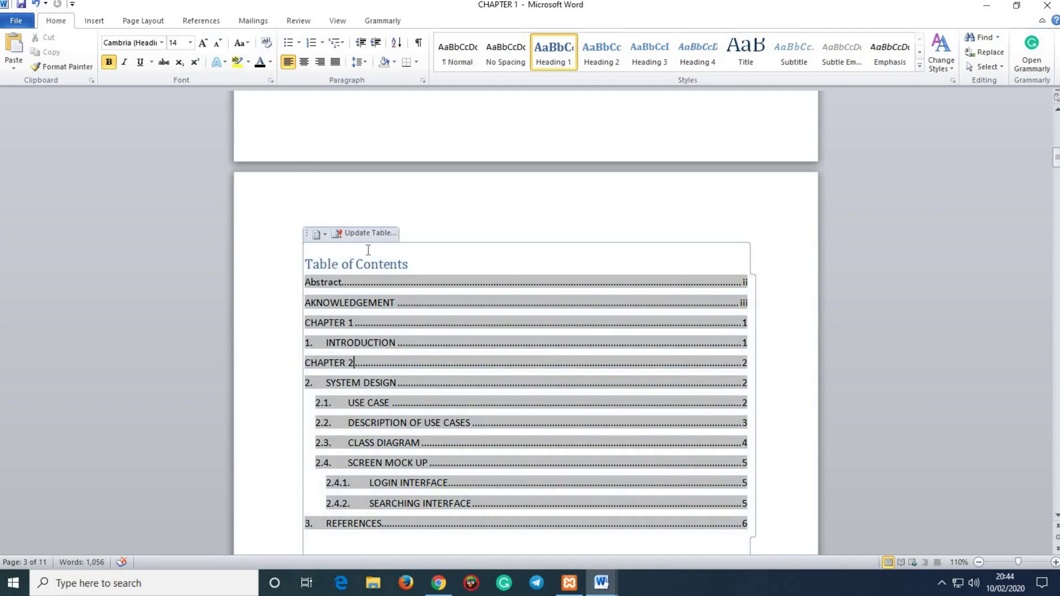
{"action": "left_click", "coordinate": [365, 234]}
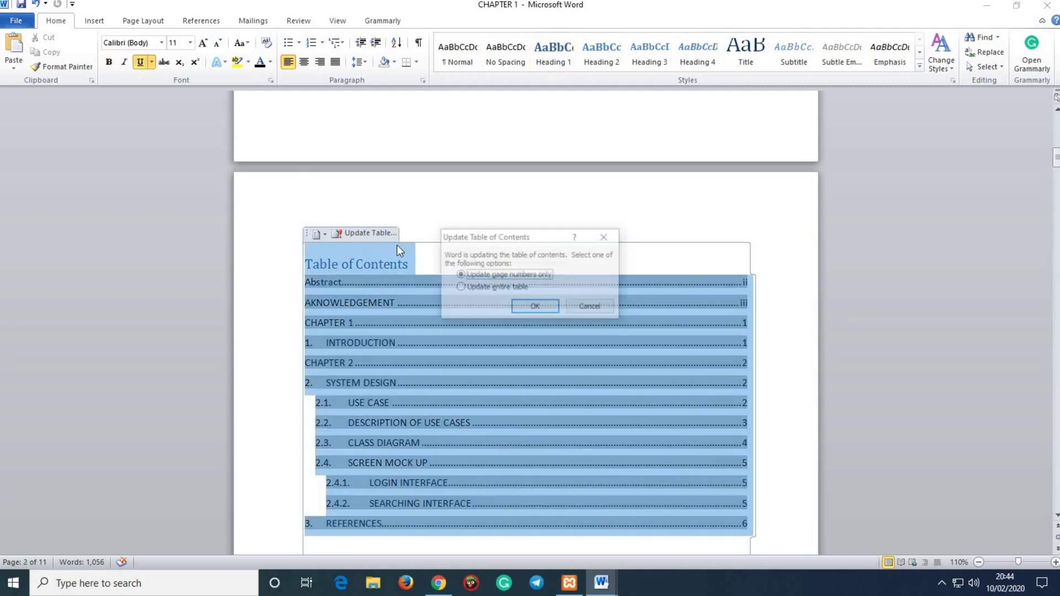
{"action": "left_click", "coordinate": [461, 287]}
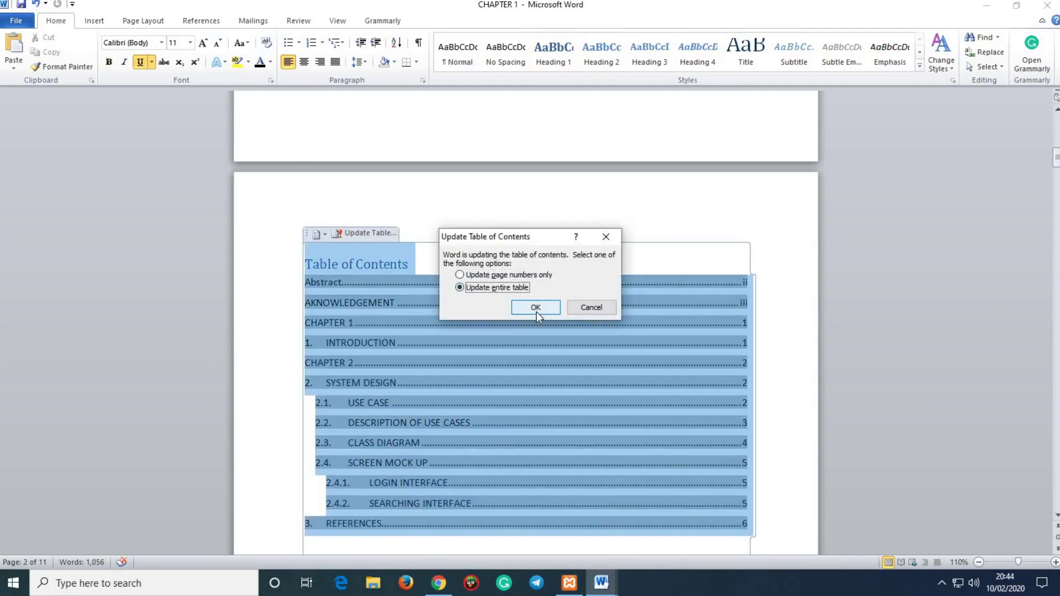
{"action": "left_click", "coordinate": [536, 307]}
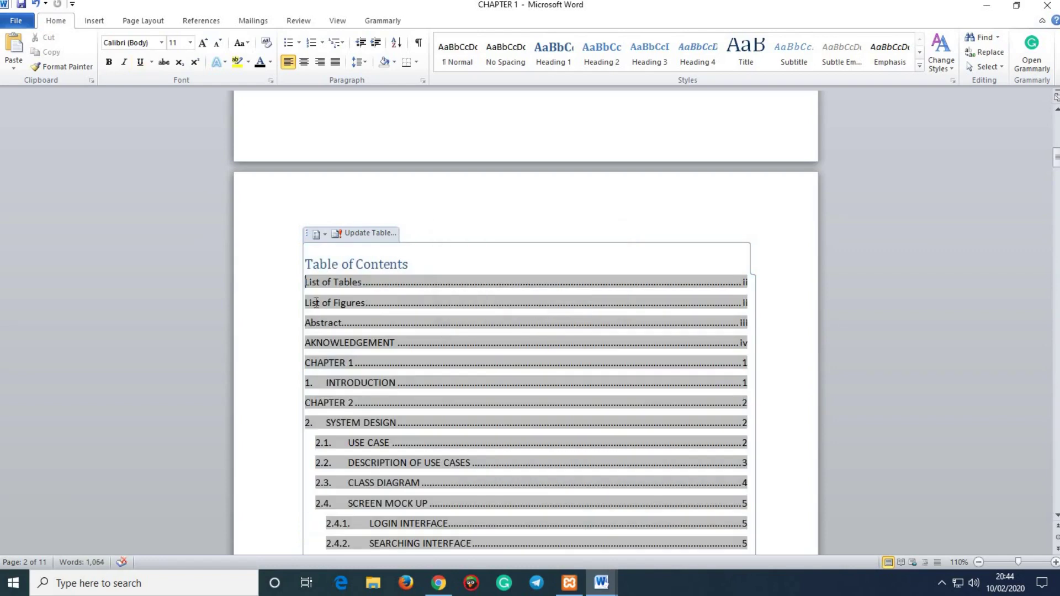
Step: Check the List of Tables, List of Figures and Abstract entries in the table of contents, and save the document
{"action": "left_click_drag", "start_coordinate": [313, 304], "coordinate": [365, 303]}
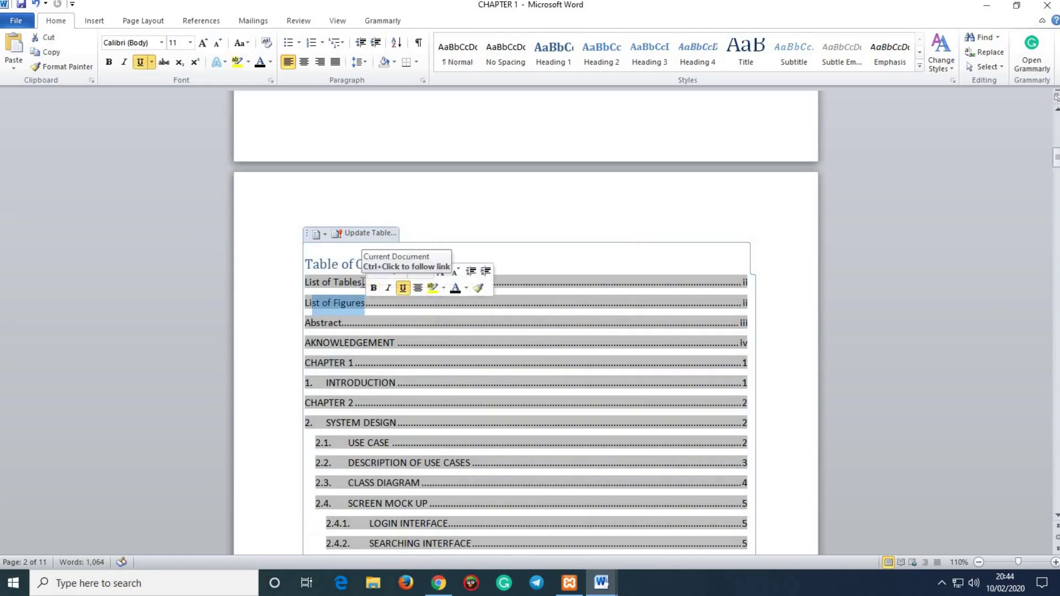
{"action": "left_click", "coordinate": [362, 282]}
{"action": "left_click", "coordinate": [502, 213]}
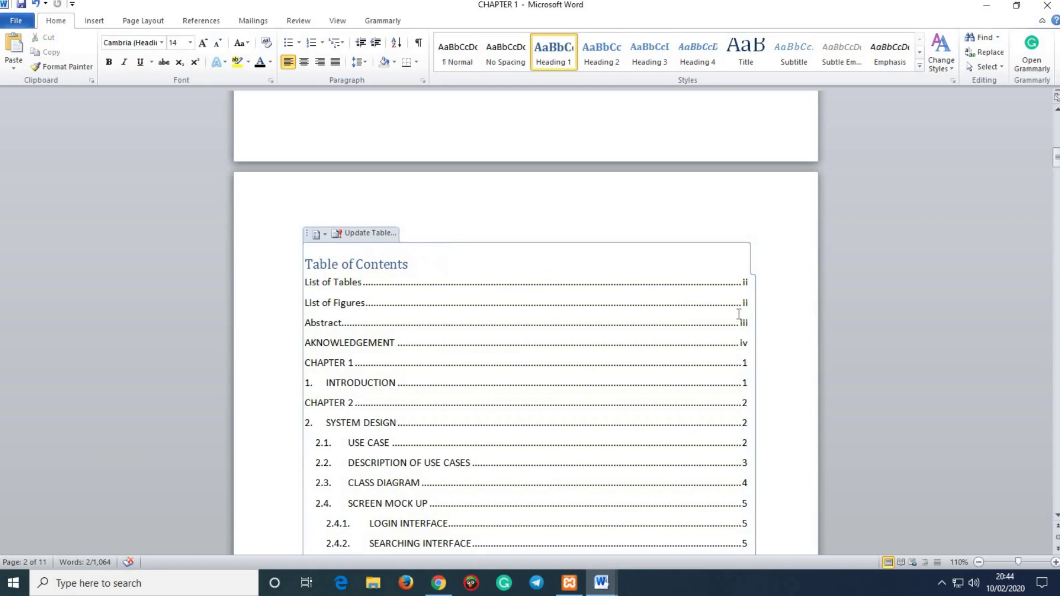
{"action": "left_click_drag", "start_coordinate": [740, 318], "coordinate": [746, 324]}
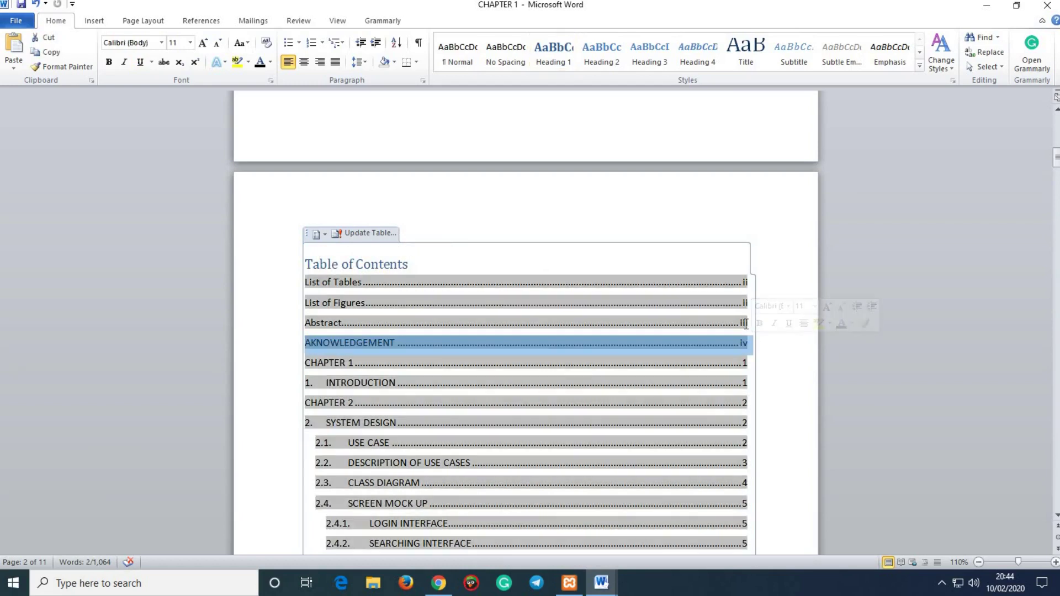
{"action": "left_click", "coordinate": [770, 386]}
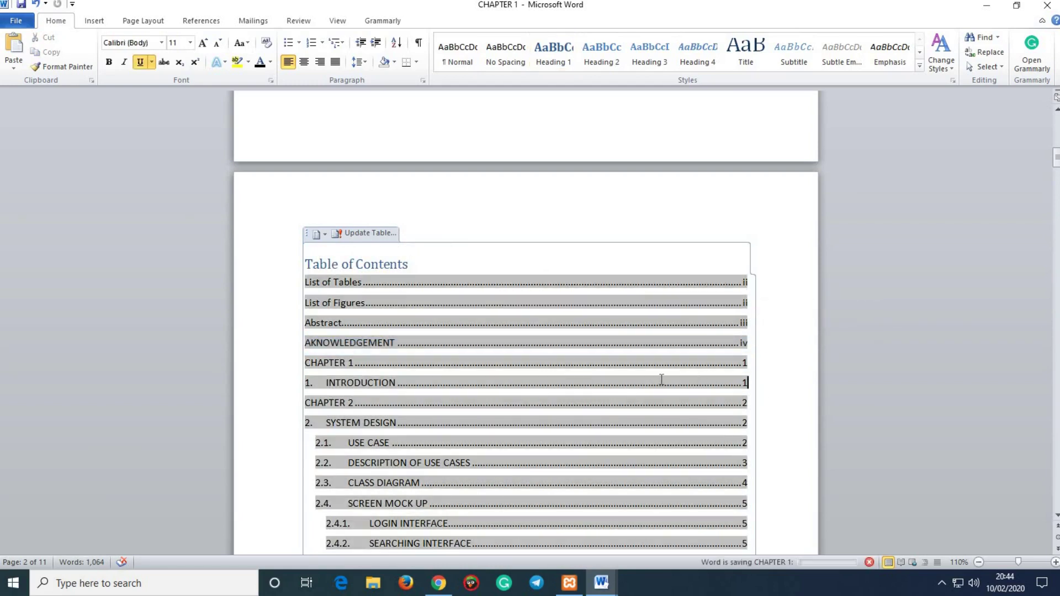
Step: Examine the report from the title page to the screen mock-ups, checking page numbers, headings, lists and captions
{"action": "scroll", "coordinate": [762, 398], "scroll_direction": "down", "scroll_amount": 3}
{"action": "left_click", "coordinate": [623, 468]}
{"action": "scroll", "coordinate": [623, 469], "scroll_direction": "up", "scroll_amount": 3}
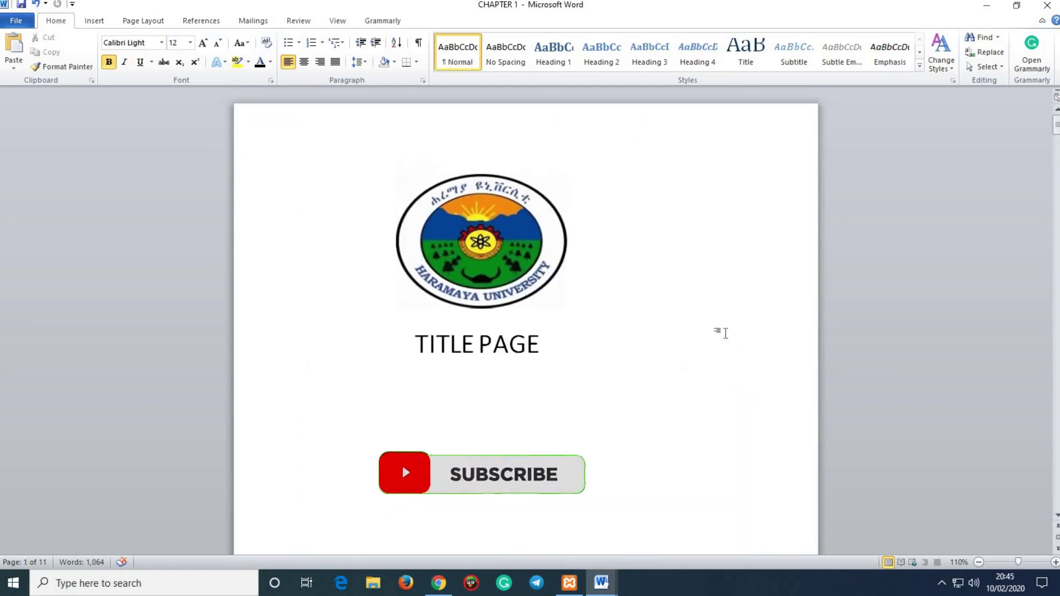
{"action": "scroll", "coordinate": [719, 332], "scroll_direction": "down", "scroll_amount": 5}
{"action": "scroll", "coordinate": [605, 328], "scroll_direction": "up", "scroll_amount": 3}
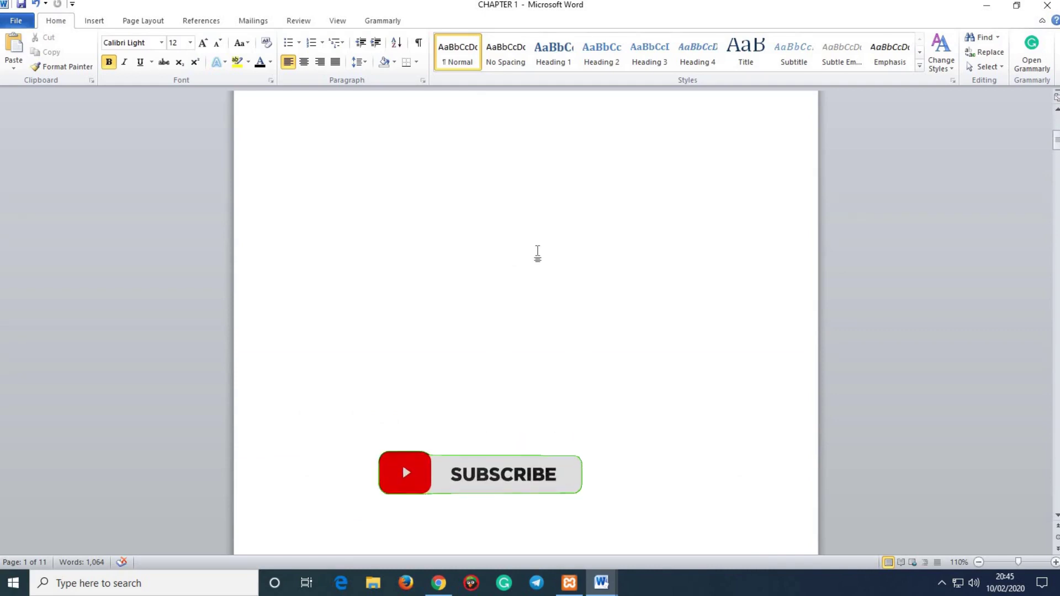
{"action": "scroll", "coordinate": [538, 253], "scroll_direction": "down", "scroll_amount": 3}
{"action": "scroll", "coordinate": [539, 250], "scroll_direction": "down", "scroll_amount": 4}
{"action": "scroll", "coordinate": [539, 250], "scroll_direction": "down", "scroll_amount": 5}
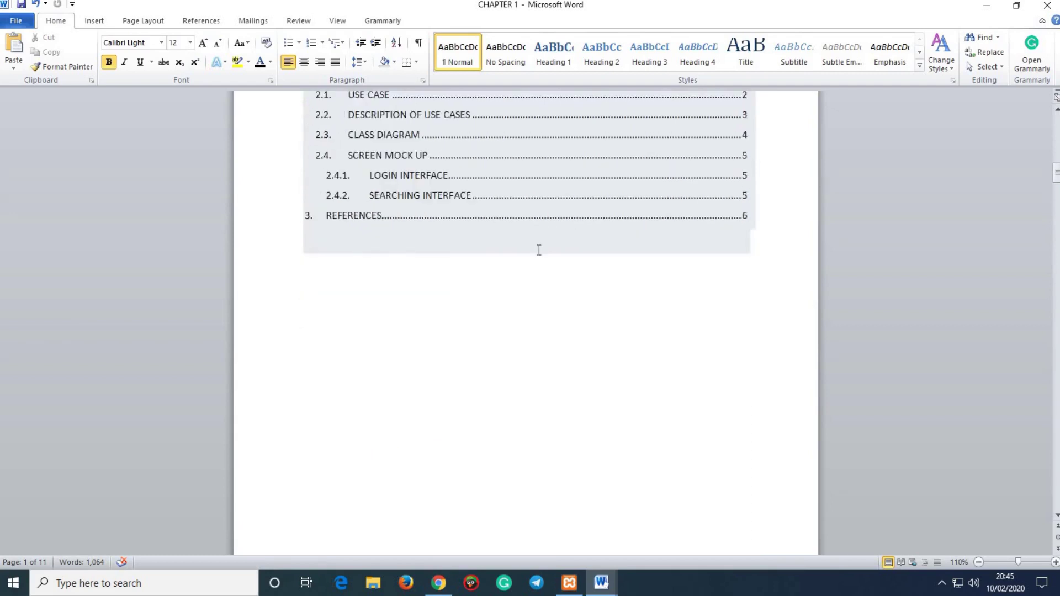
{"action": "scroll", "coordinate": [538, 248], "scroll_direction": "down", "scroll_amount": 10}
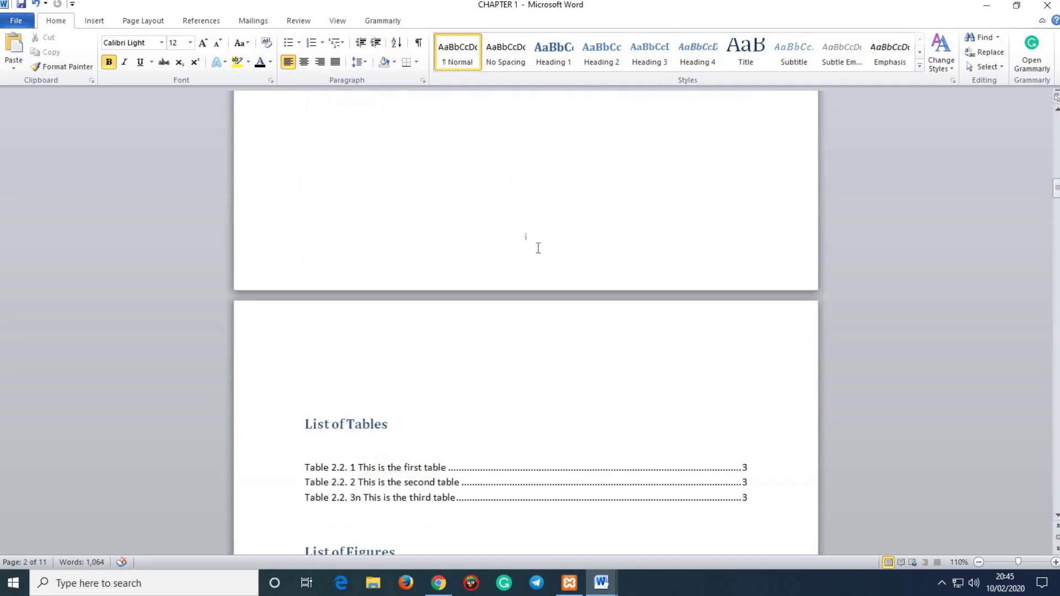
{"action": "scroll", "coordinate": [555, 354], "scroll_direction": "down", "scroll_amount": 15}
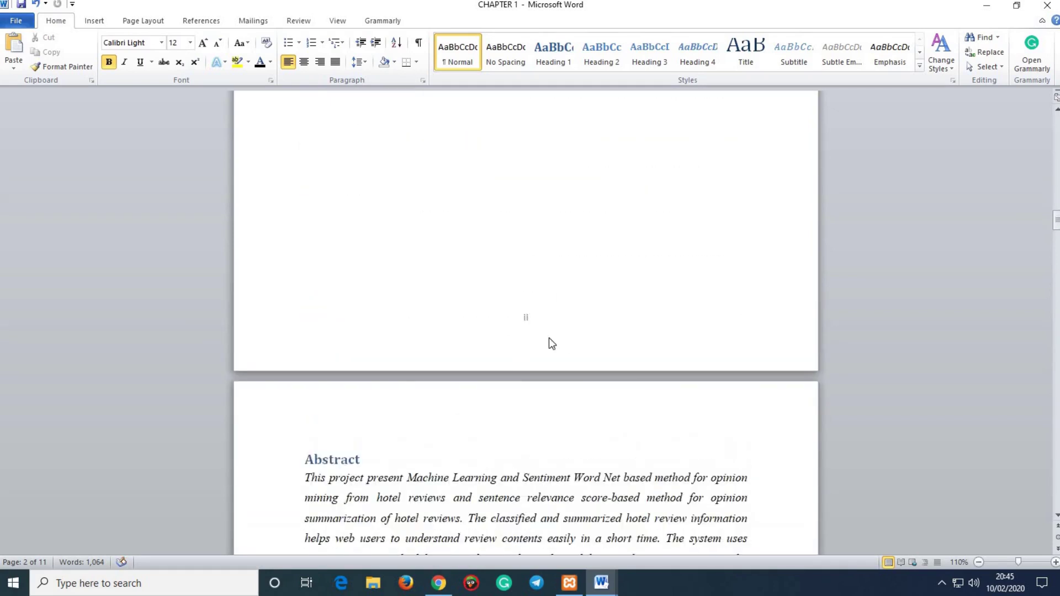
{"action": "scroll", "coordinate": [552, 310], "scroll_direction": "down", "scroll_amount": 5}
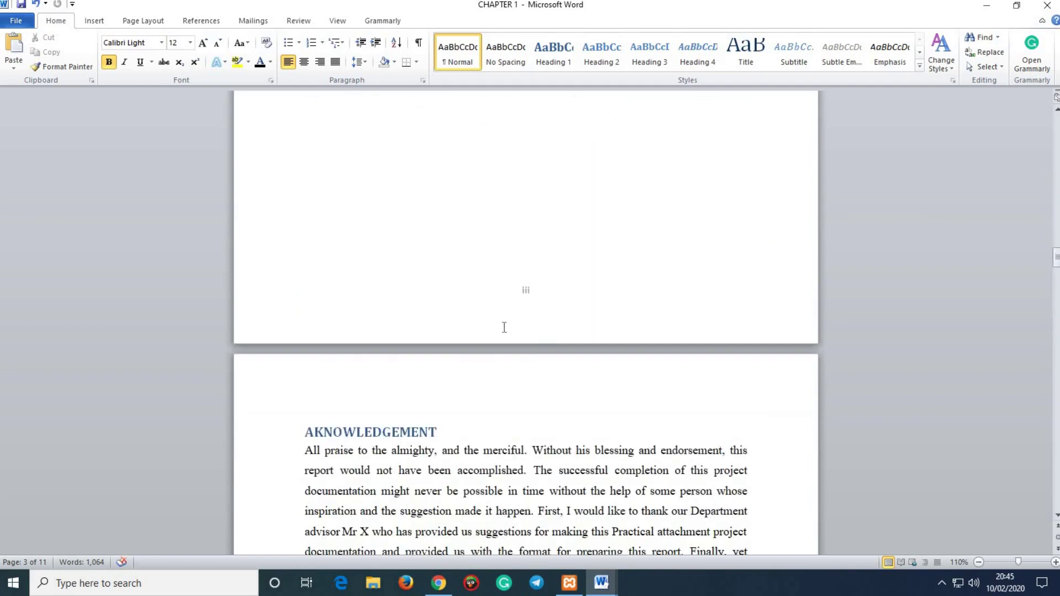
{"action": "scroll", "coordinate": [504, 328], "scroll_direction": "down", "scroll_amount": 10}
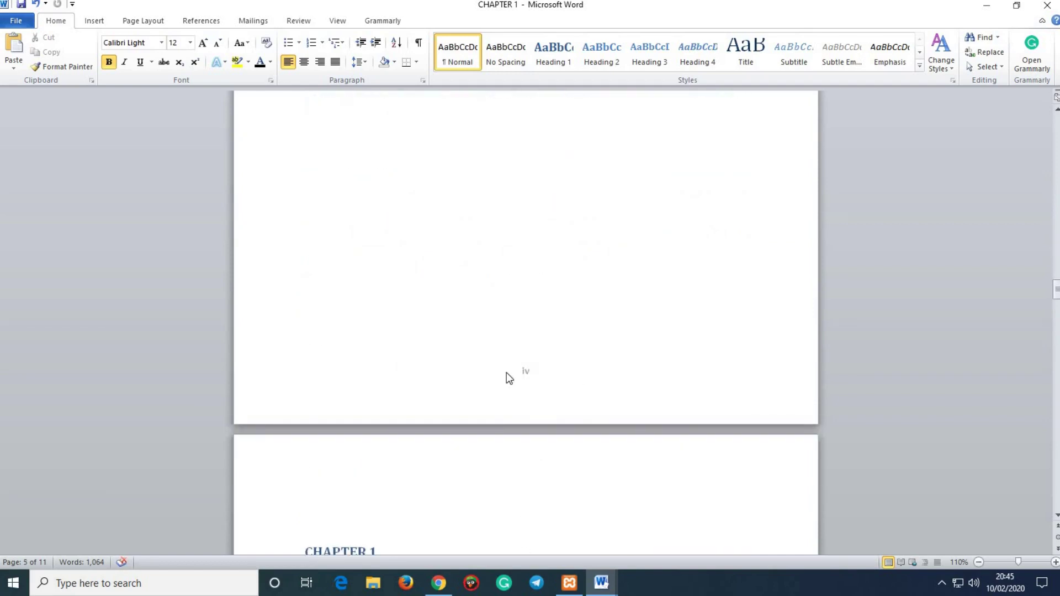
{"action": "scroll", "coordinate": [380, 399], "scroll_direction": "down", "scroll_amount": 3}
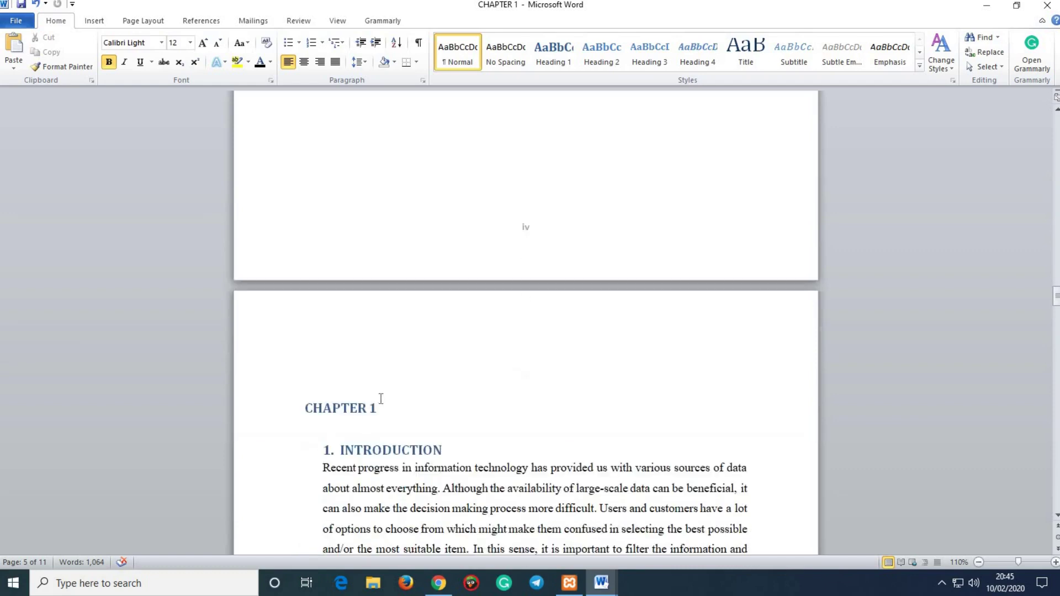
{"action": "scroll", "coordinate": [546, 384], "scroll_direction": "down", "scroll_amount": 12}
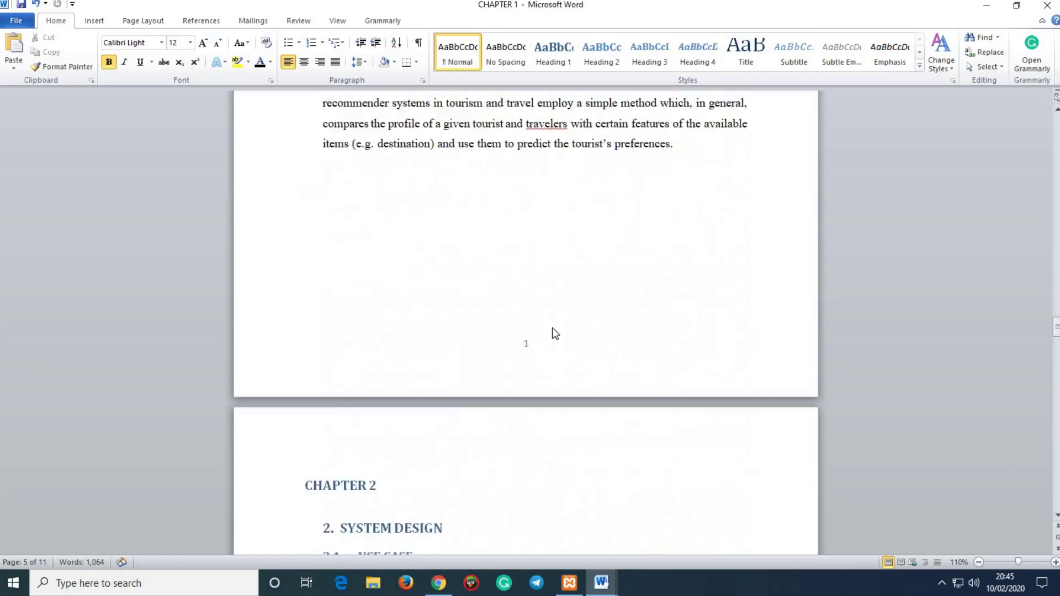
{"action": "scroll", "coordinate": [540, 351], "scroll_direction": "down", "scroll_amount": 13}
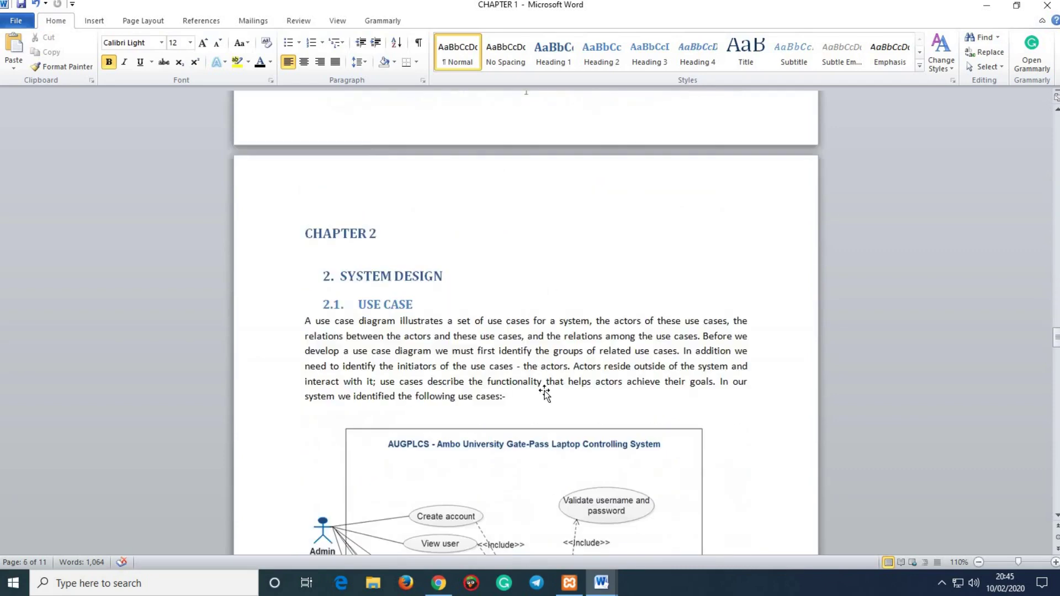
{"action": "scroll", "coordinate": [565, 337], "scroll_direction": "down", "scroll_amount": 15}
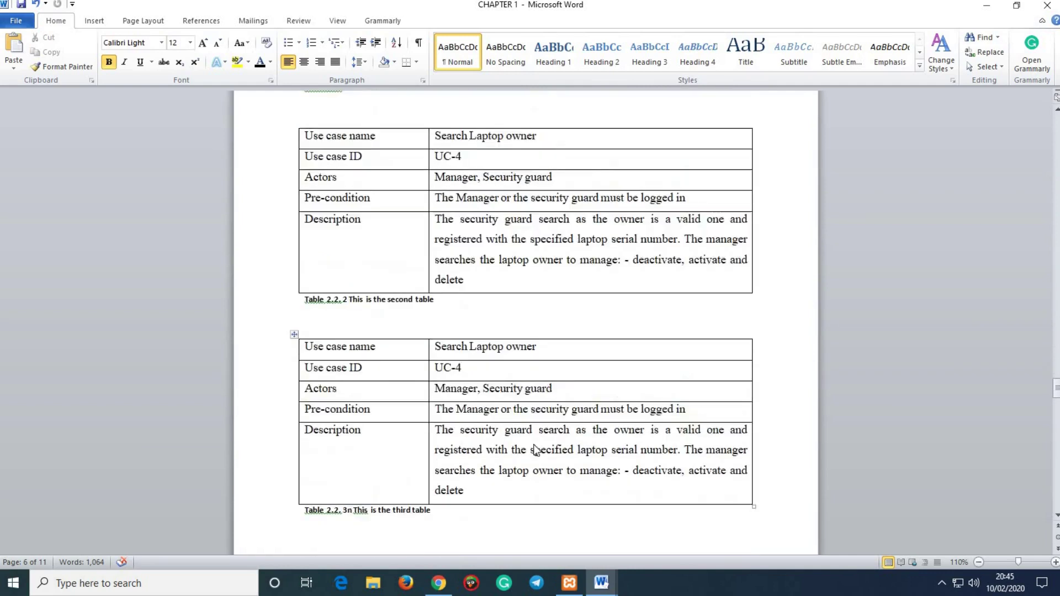
{"action": "scroll", "coordinate": [564, 414], "scroll_direction": "down", "scroll_amount": 10}
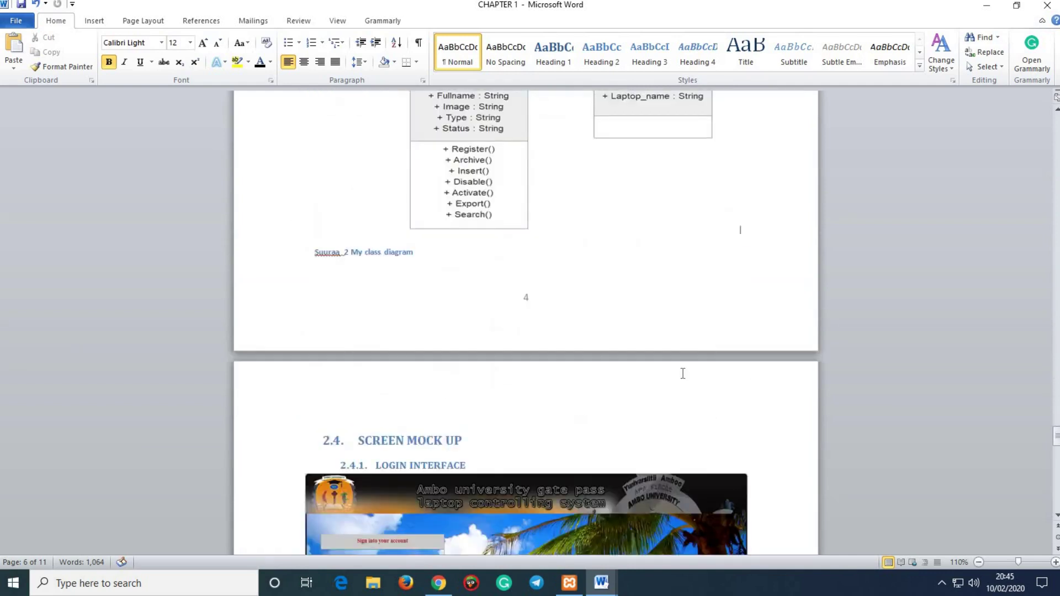
Step: Go back to the table of contents and follow its List of Figures entry to check where it leads
{"action": "scroll", "coordinate": [684, 372], "scroll_direction": "up", "scroll_amount": 2}
{"action": "scroll", "coordinate": [1046, 402], "scroll_direction": "up", "scroll_amount": 8}
{"action": "left_click_drag", "start_coordinate": [1057, 429], "coordinate": [1057, 148]}
{"action": "left_click", "coordinate": [671, 275]}
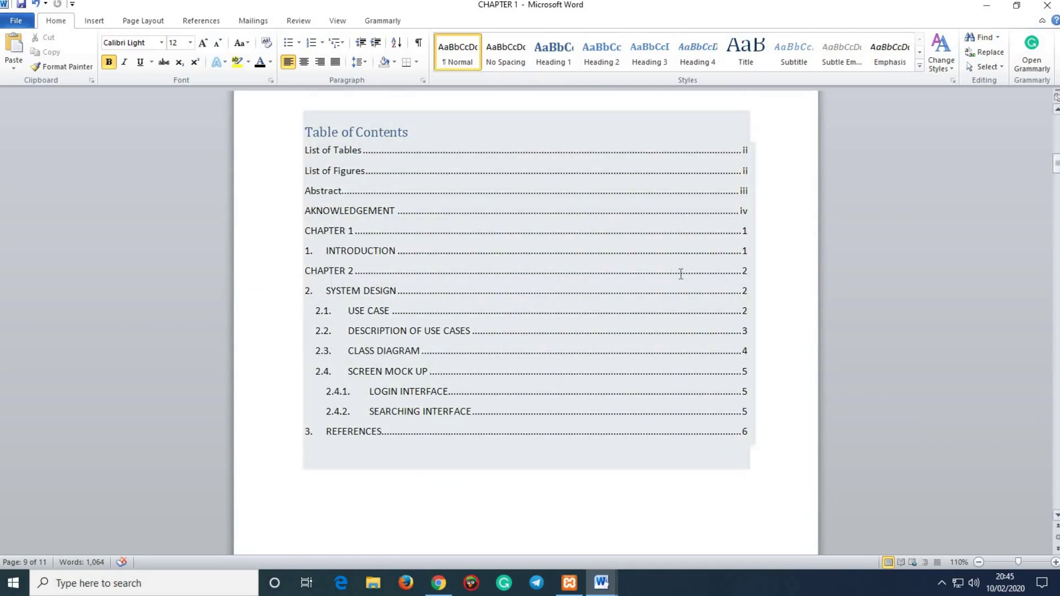
{"action": "scroll", "coordinate": [1022, 247], "scroll_direction": "up", "scroll_amount": 3}
{"action": "left_click", "coordinate": [633, 351]}
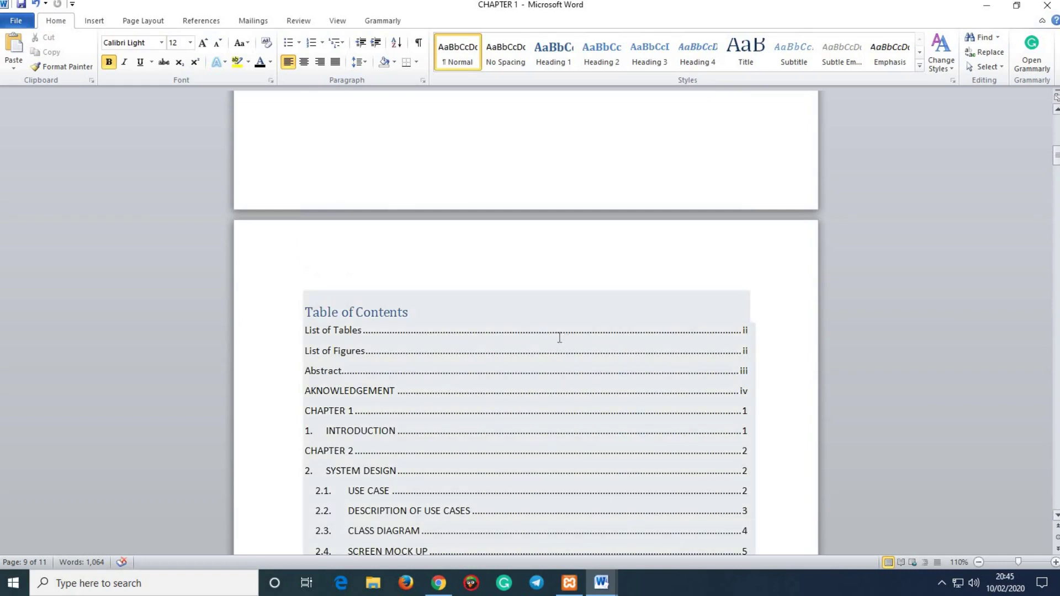
{"action": "left_click", "coordinate": [749, 348], "text": "ctrl"}
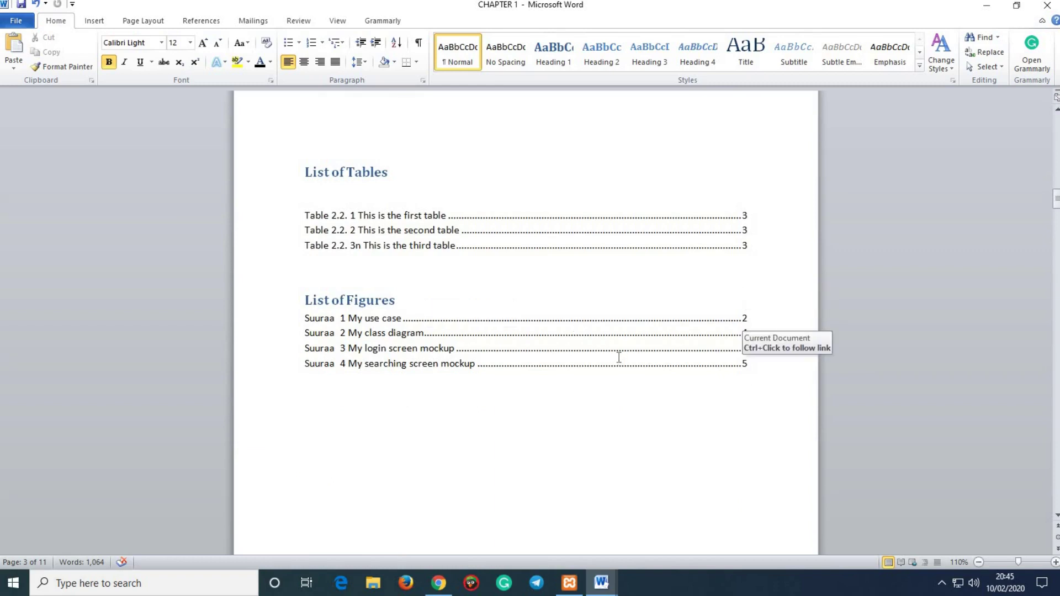
Step: Insert the Alphabet footer in Section 2 and replace its placeholder text with "Ifargan Tech Tutorial"
{"action": "scroll", "coordinate": [627, 357], "scroll_direction": "down", "scroll_amount": 3}
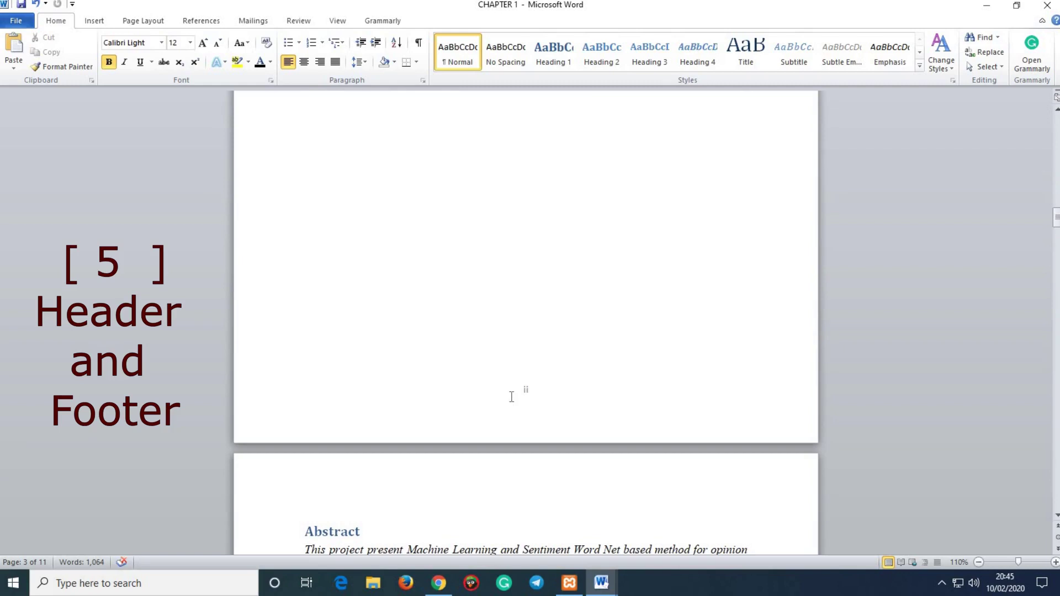
{"action": "double_click", "coordinate": [512, 397]}
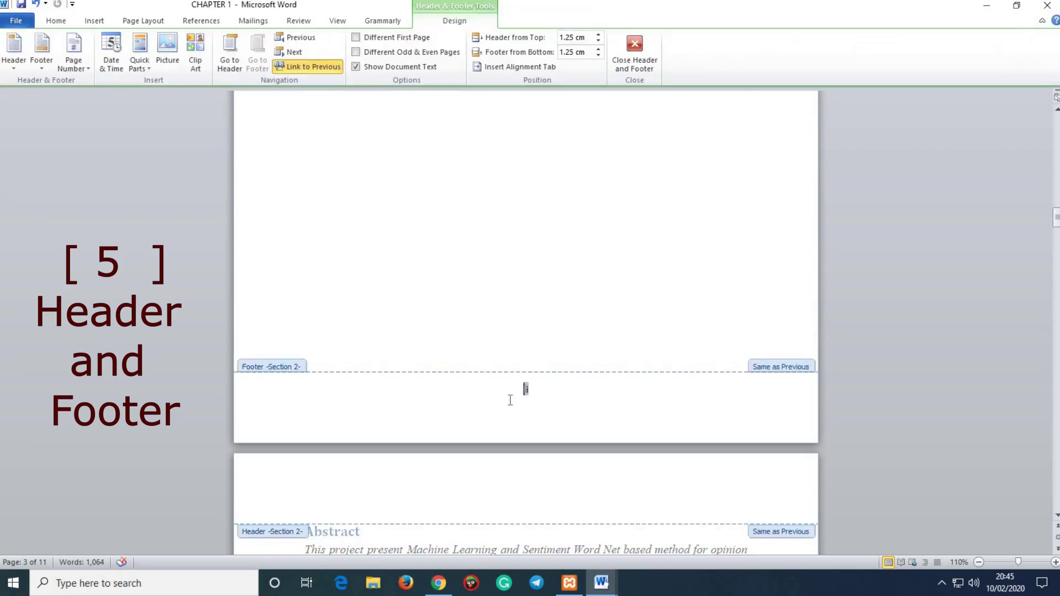
{"action": "left_click", "coordinate": [94, 20]}
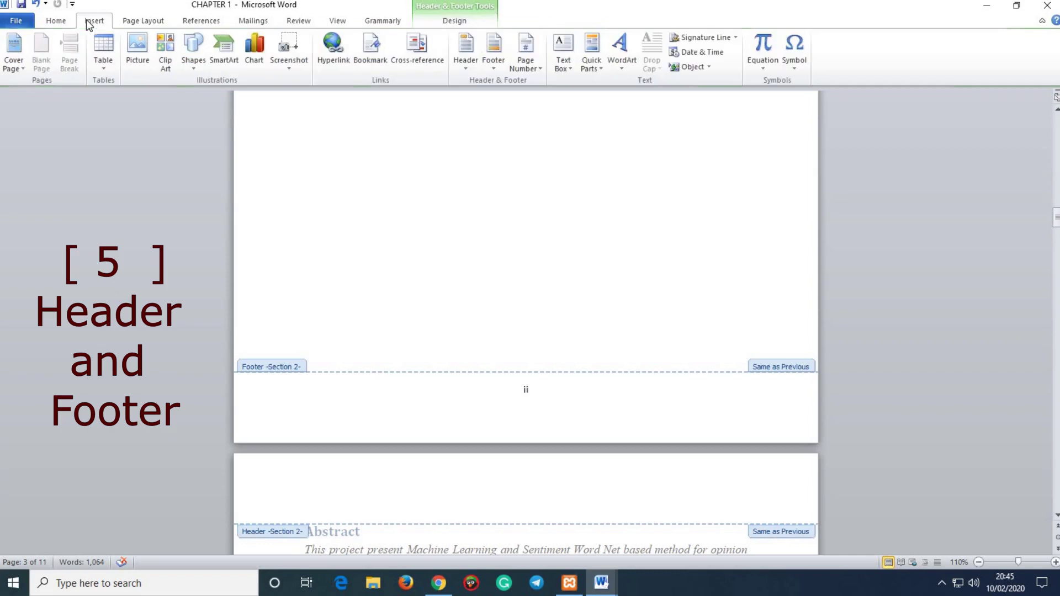
{"action": "left_click", "coordinate": [493, 53]}
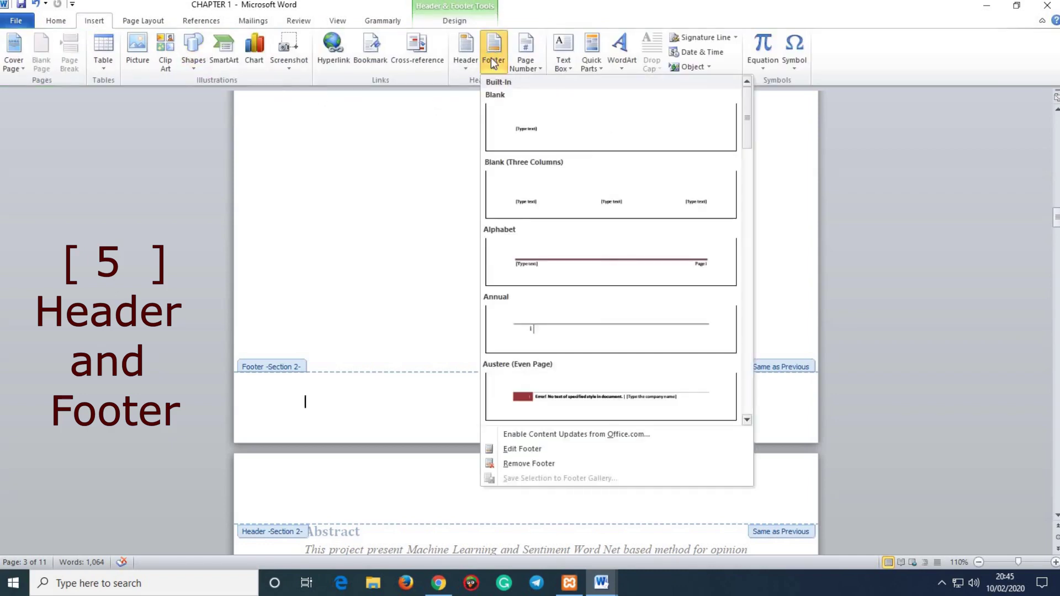
{"action": "left_click", "coordinate": [615, 265]}
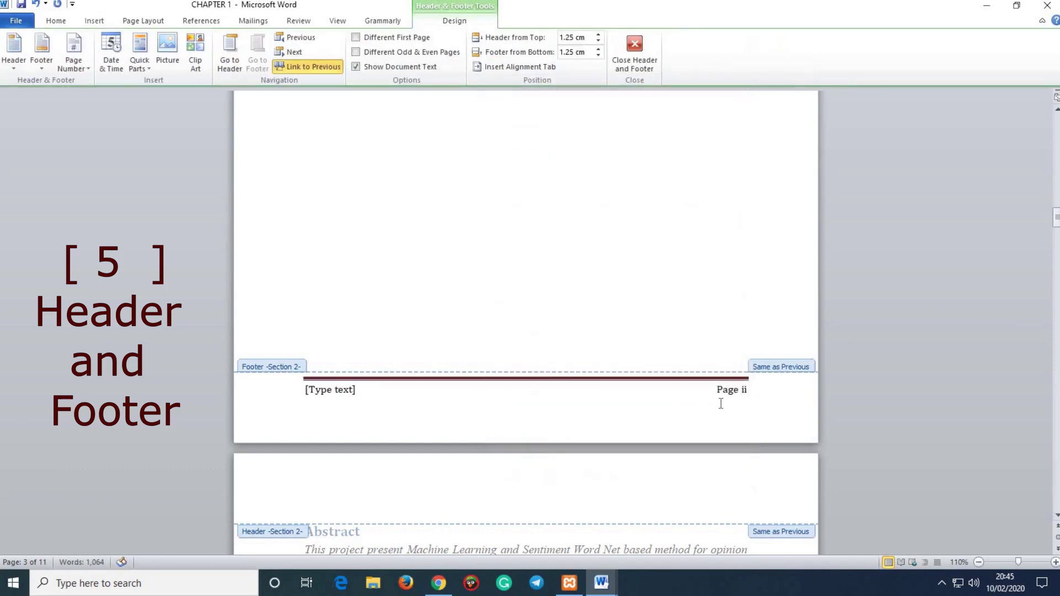
{"action": "left_click", "coordinate": [364, 393]}
{"action": "key", "text": "Delete"}
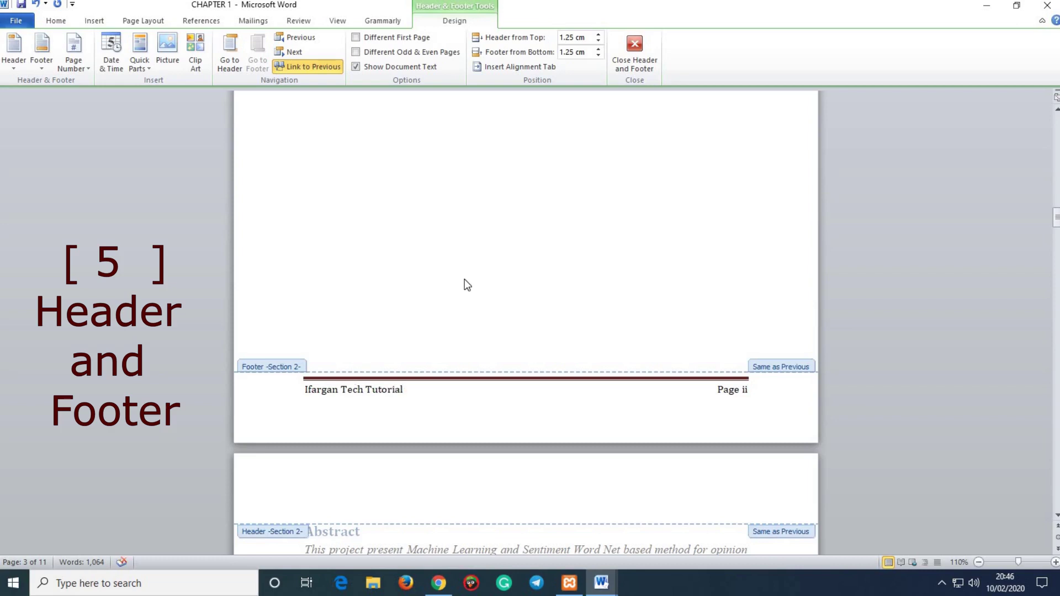
{"action": "scroll", "coordinate": [495, 278], "scroll_direction": "up", "scroll_amount": 10}
{"action": "double_click", "coordinate": [516, 293]}
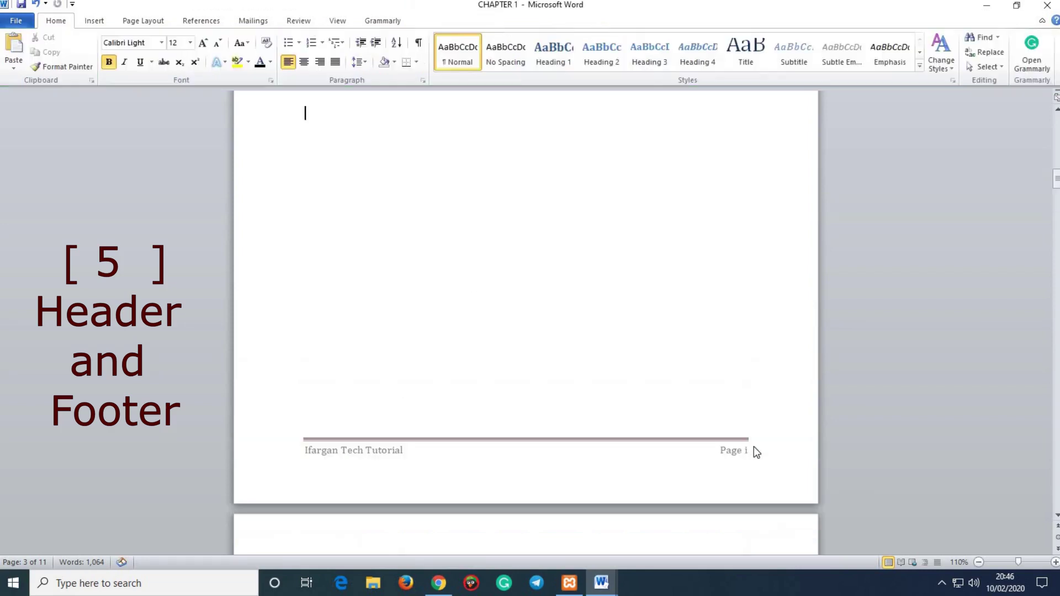
Step: Remove the word "Page" before the page number in the Section 2 footer and return to the body text
{"action": "double_click", "coordinate": [739, 452]}
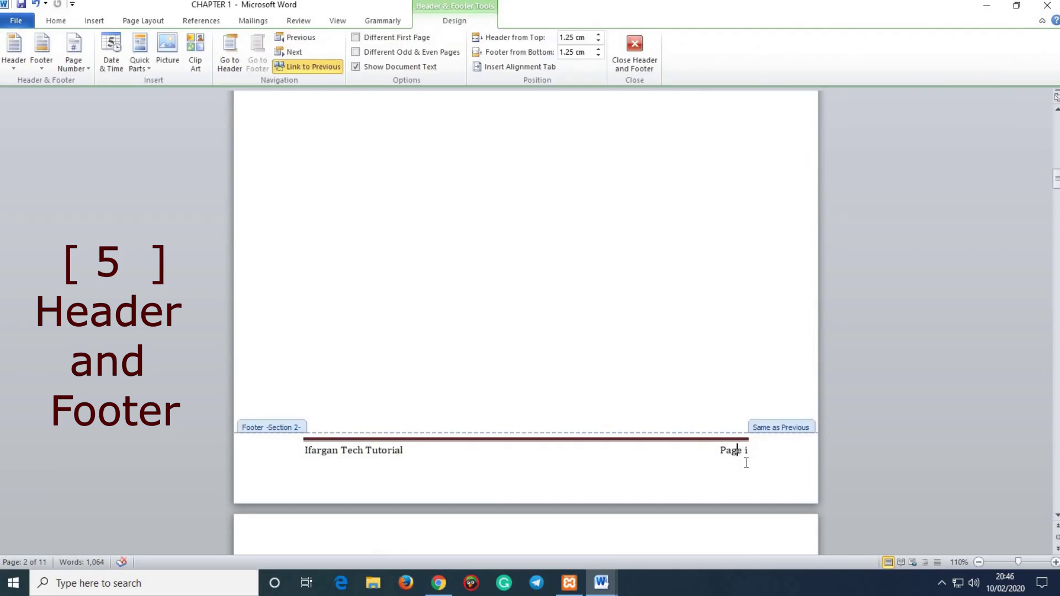
{"action": "key", "text": "BackSpace"}
{"action": "double_click", "coordinate": [590, 275]}
Step: Examine the footer text and page numbering on the title page, the table of contents page and the lists page
{"action": "scroll", "coordinate": [774, 364], "scroll_direction": "down", "scroll_amount": 10}
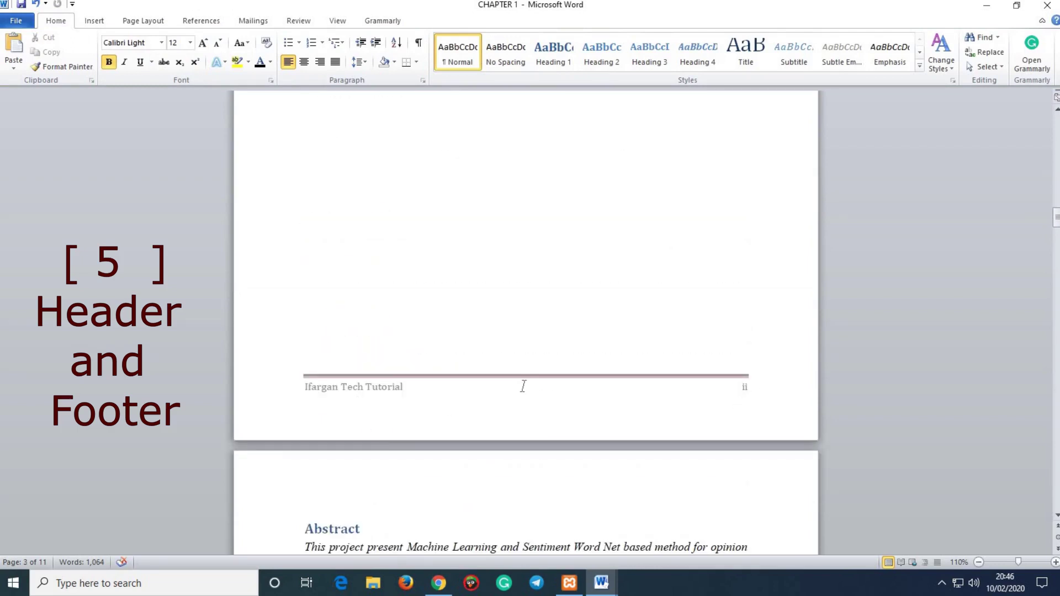
{"action": "scroll", "coordinate": [523, 386], "scroll_direction": "down", "scroll_amount": 5}
{"action": "scroll", "coordinate": [539, 408], "scroll_direction": "down", "scroll_amount": 5}
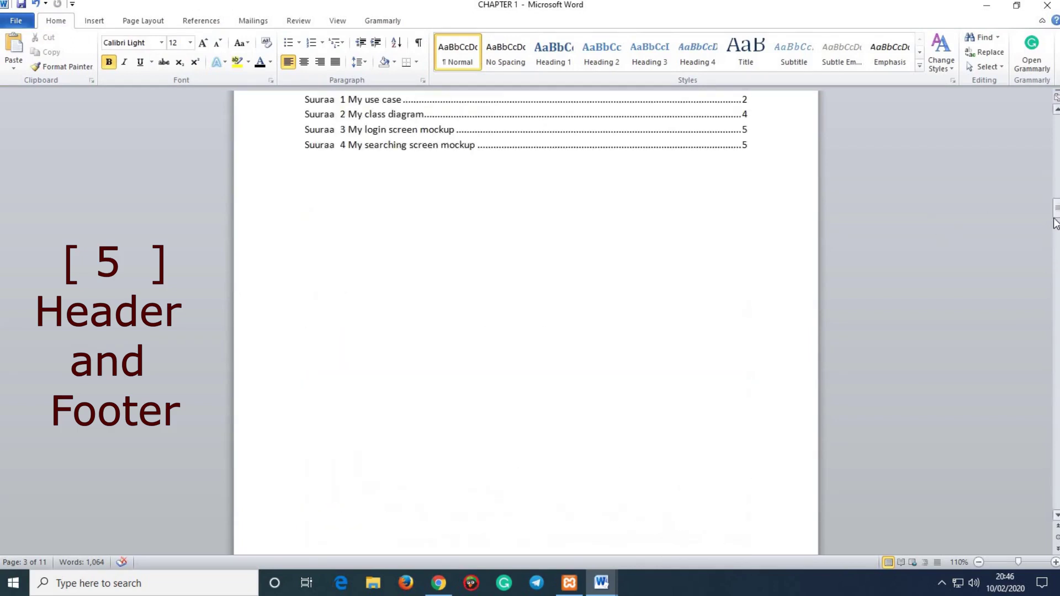
{"action": "left_click_drag", "start_coordinate": [1056, 208], "coordinate": [1055, 113]}
{"action": "scroll", "coordinate": [718, 251], "scroll_direction": "down", "scroll_amount": 5}
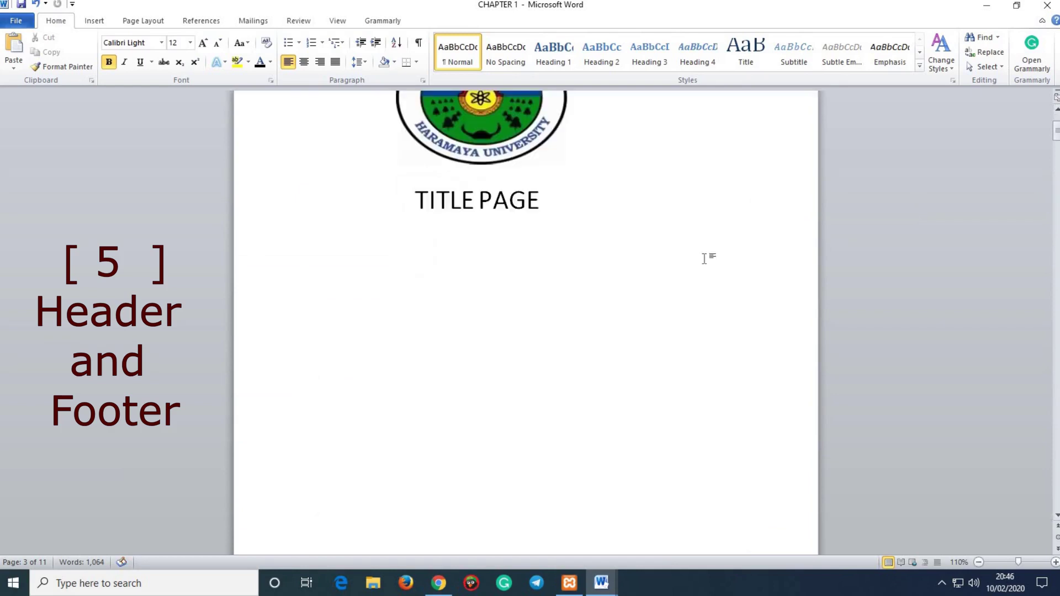
{"action": "double_click", "coordinate": [589, 320]}
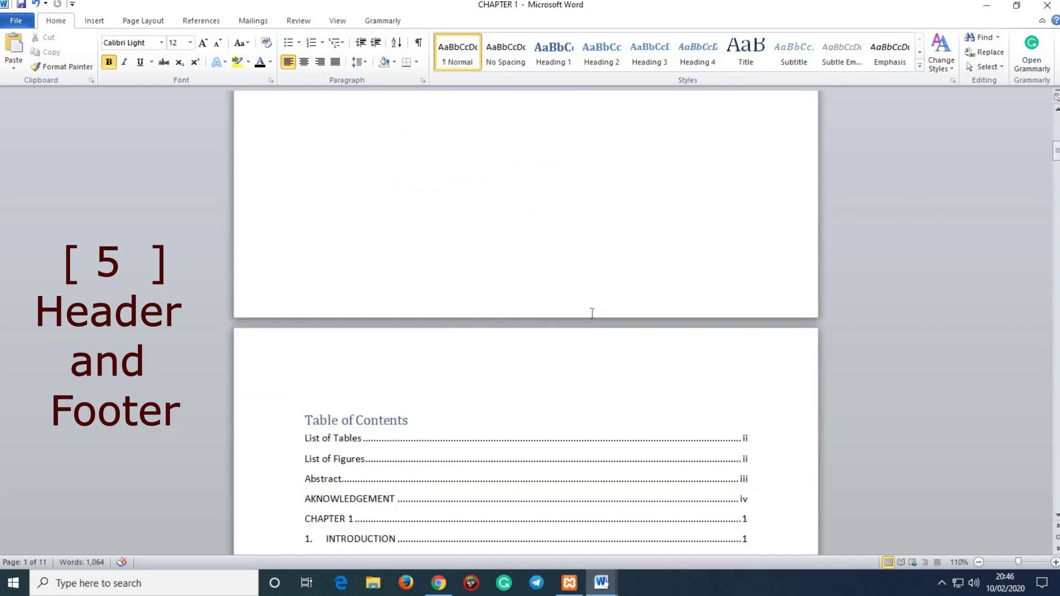
{"action": "scroll", "coordinate": [591, 311], "scroll_direction": "down", "scroll_amount": 3}
{"action": "scroll", "coordinate": [530, 320], "scroll_direction": "down", "scroll_amount": 6}
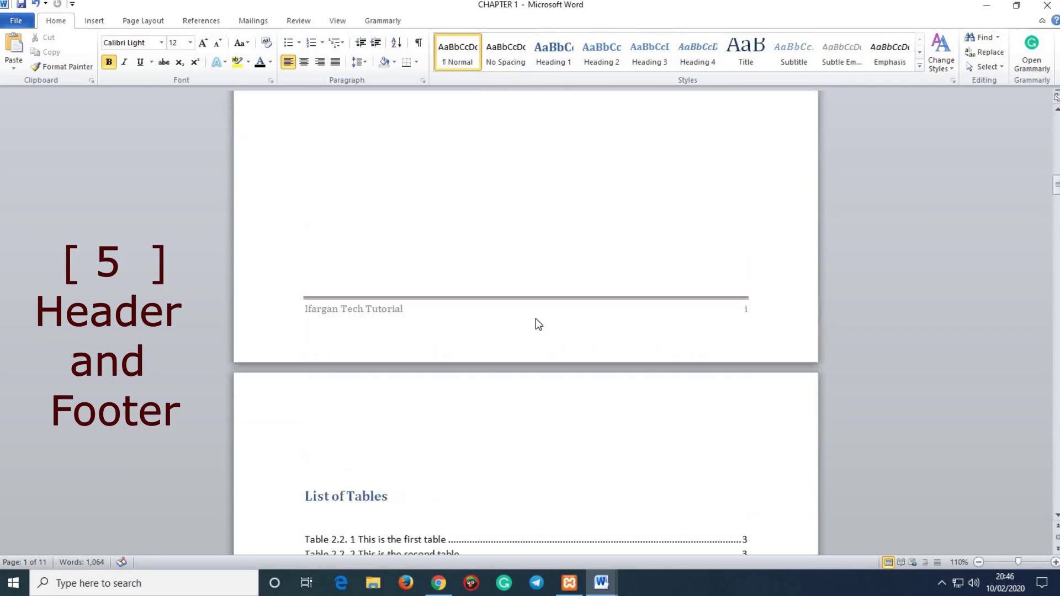
{"action": "scroll", "coordinate": [538, 320], "scroll_direction": "up", "scroll_amount": 10}
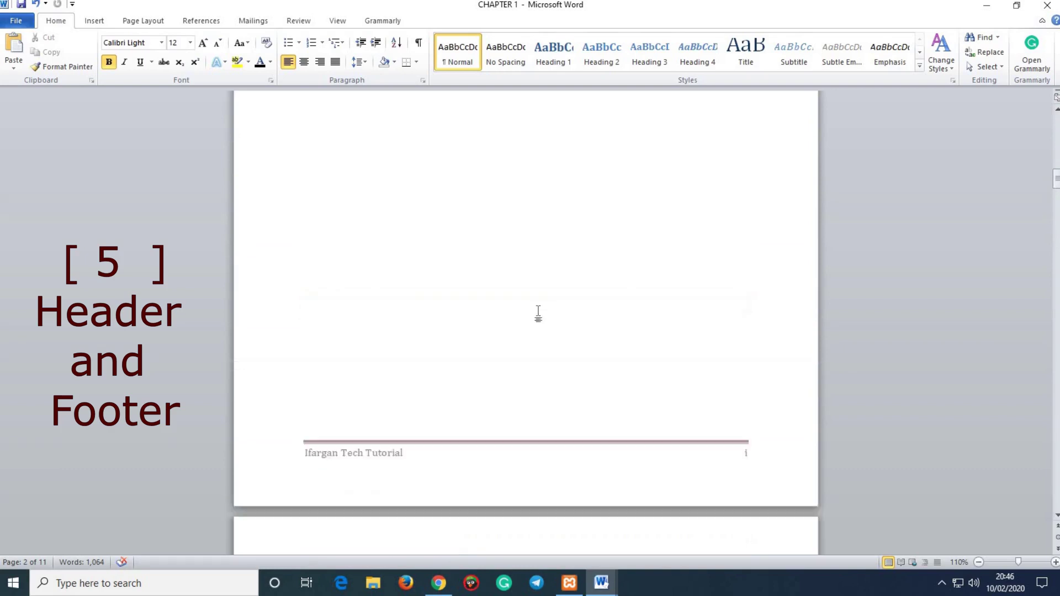
{"action": "scroll", "coordinate": [538, 312], "scroll_direction": "up", "scroll_amount": 7}
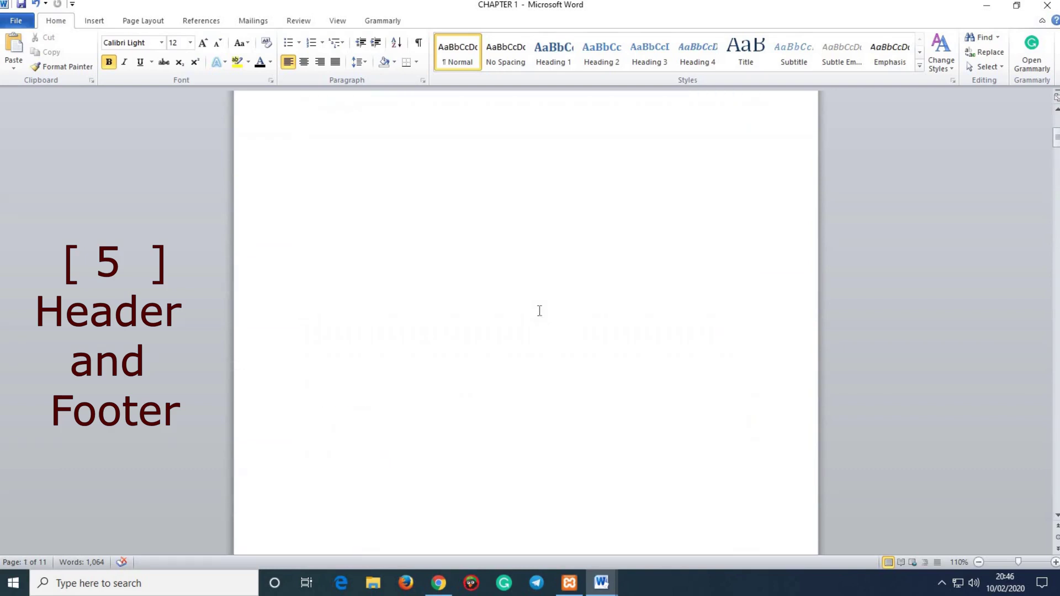
{"action": "scroll", "coordinate": [538, 313], "scroll_direction": "down", "scroll_amount": 3}
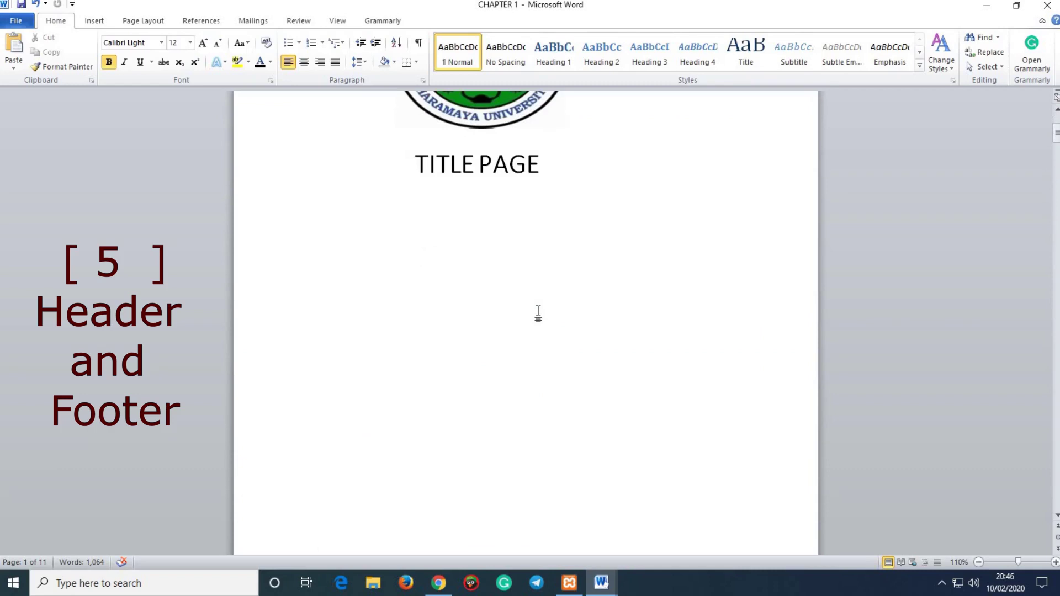
{"action": "scroll", "coordinate": [527, 300], "scroll_direction": "up", "scroll_amount": 3}
{"action": "scroll", "coordinate": [522, 309], "scroll_direction": "down", "scroll_amount": 8}
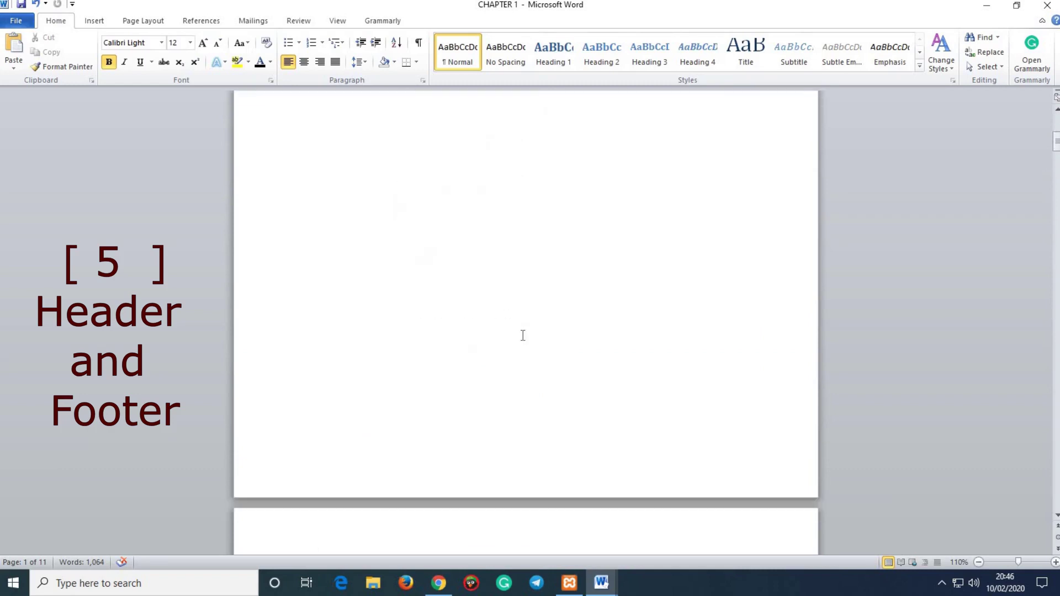
{"action": "scroll", "coordinate": [514, 273], "scroll_direction": "up", "scroll_amount": 5}
{"action": "left_click", "coordinate": [483, 274]}
{"action": "scroll", "coordinate": [494, 274], "scroll_direction": "down", "scroll_amount": 3}
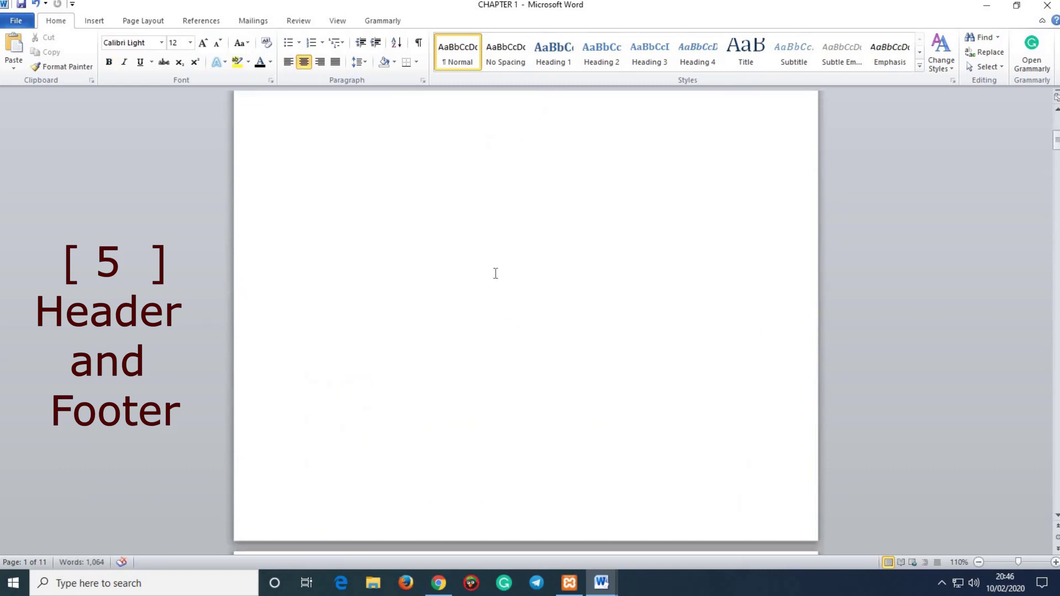
{"action": "scroll", "coordinate": [488, 362], "scroll_direction": "up", "scroll_amount": 3}
{"action": "left_click", "coordinate": [488, 362]}
{"action": "scroll", "coordinate": [497, 364], "scroll_direction": "down", "scroll_amount": 4}
{"action": "scroll", "coordinate": [467, 291], "scroll_direction": "up", "scroll_amount": 7}
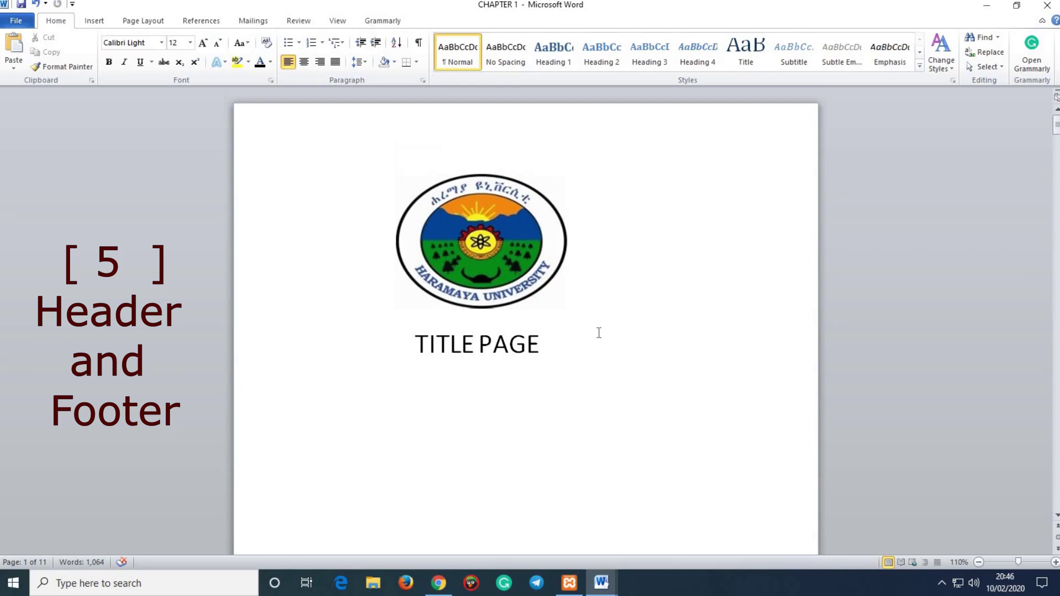
{"action": "scroll", "coordinate": [587, 312], "scroll_direction": "down", "scroll_amount": 7}
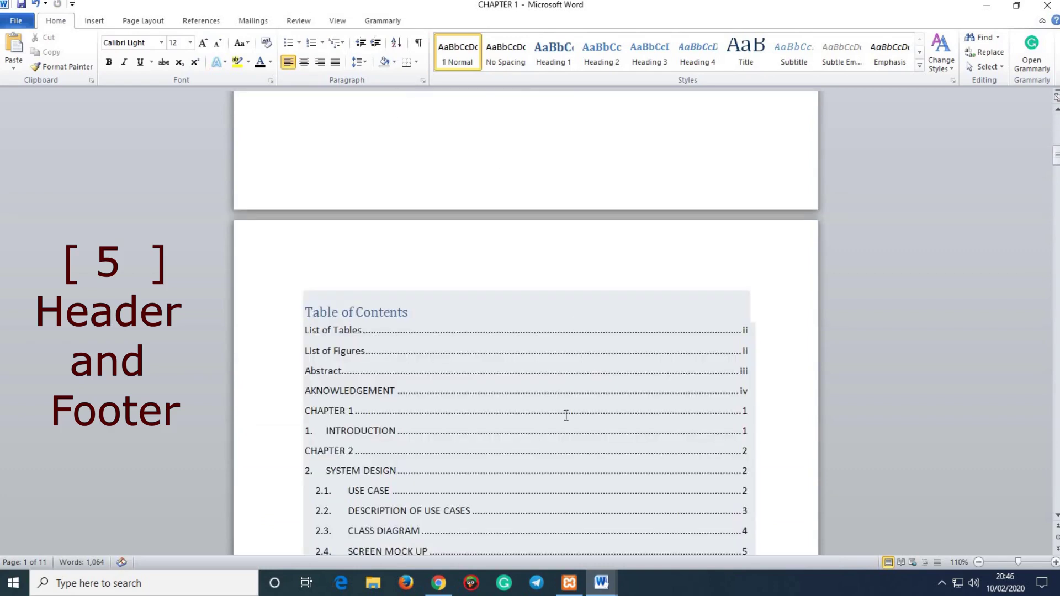
{"action": "scroll", "coordinate": [640, 397], "scroll_direction": "down", "scroll_amount": 10}
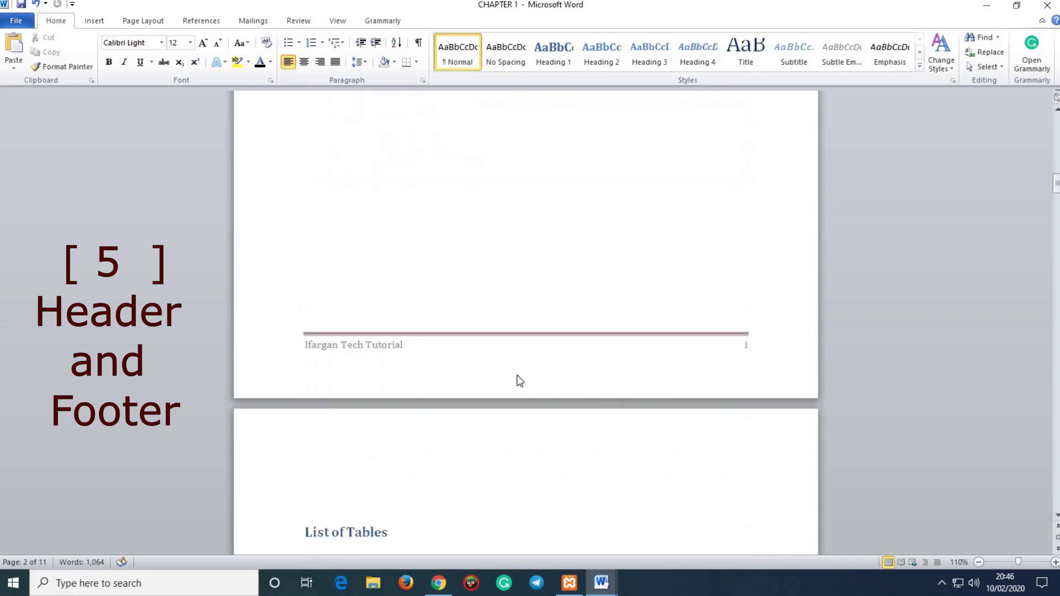
{"action": "scroll", "coordinate": [520, 381], "scroll_direction": "up", "scroll_amount": 3}
{"action": "left_click", "coordinate": [469, 191]}
{"action": "scroll", "coordinate": [485, 190], "scroll_direction": "up", "scroll_amount": 10}
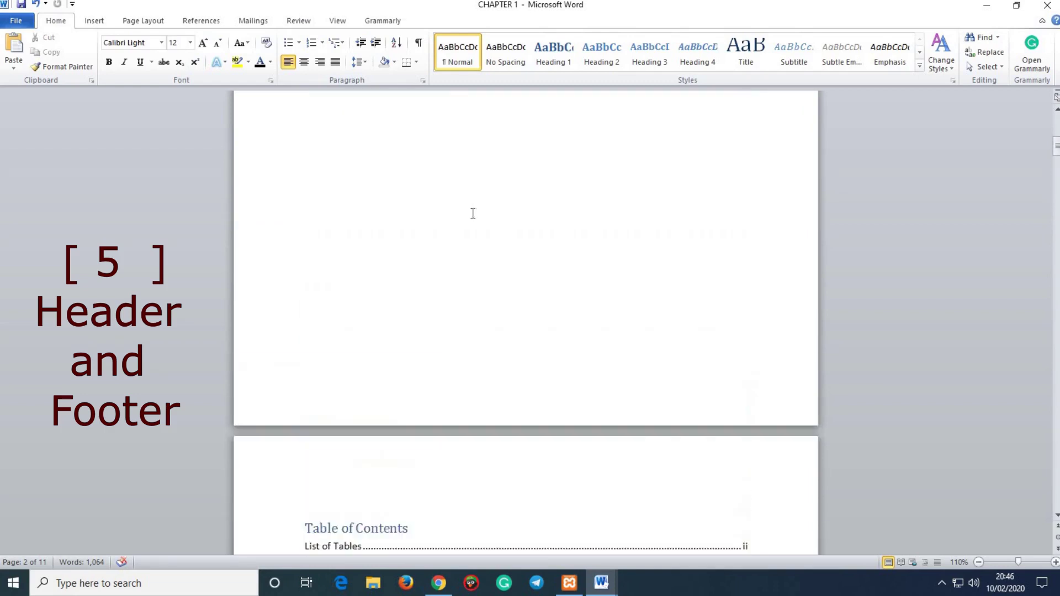
Step: Insert the Alphabet header above the table of contents in Section 2 and set its title to "IFARGAN TECH TUTORIAL"
{"action": "scroll", "coordinate": [468, 331], "scroll_direction": "down", "scroll_amount": 5}
{"action": "double_click", "coordinate": [466, 301]}
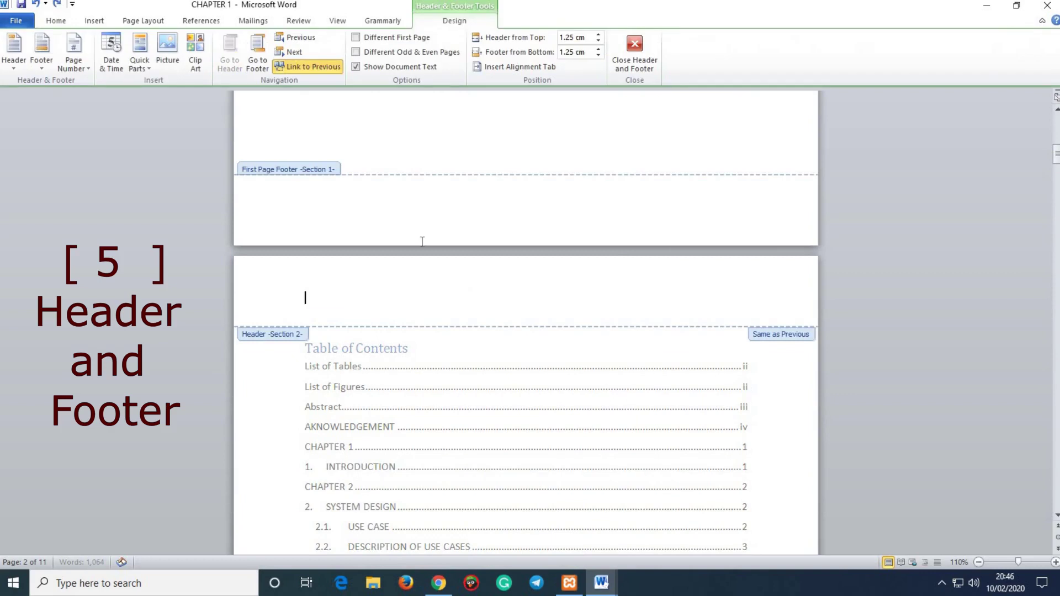
{"action": "left_click", "coordinate": [93, 20]}
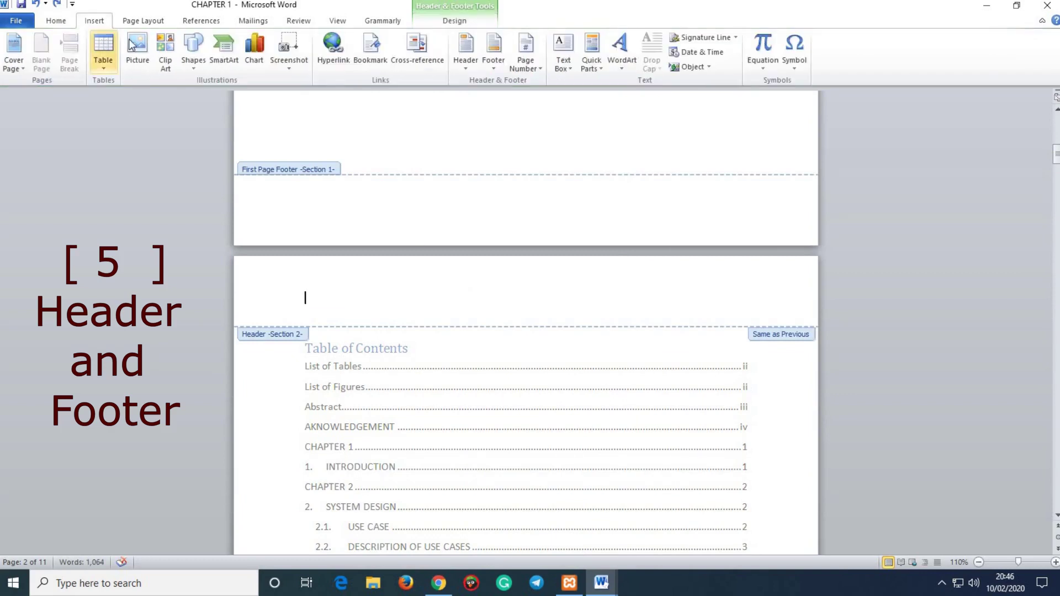
{"action": "left_click", "coordinate": [465, 51]}
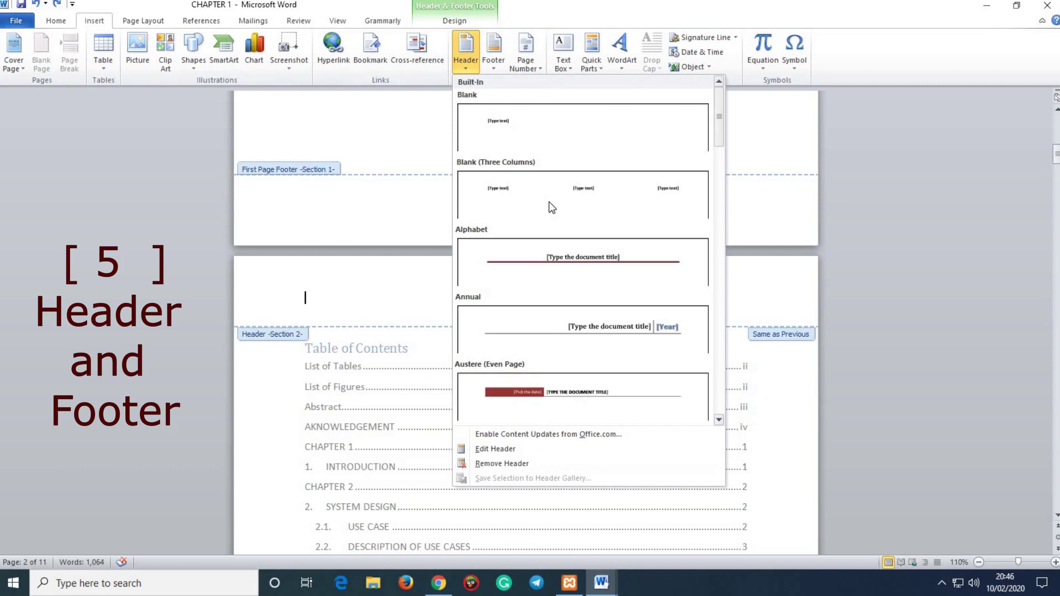
{"action": "left_click", "coordinate": [584, 266]}
{"action": "left_click", "coordinate": [585, 302]}
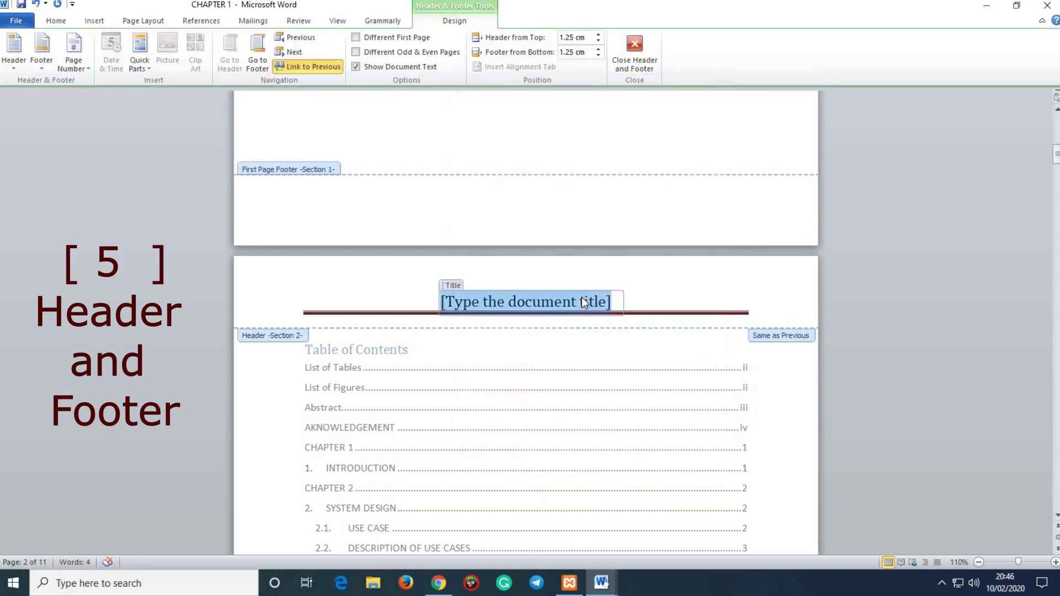
{"action": "type", "text": "IFARGAN"}
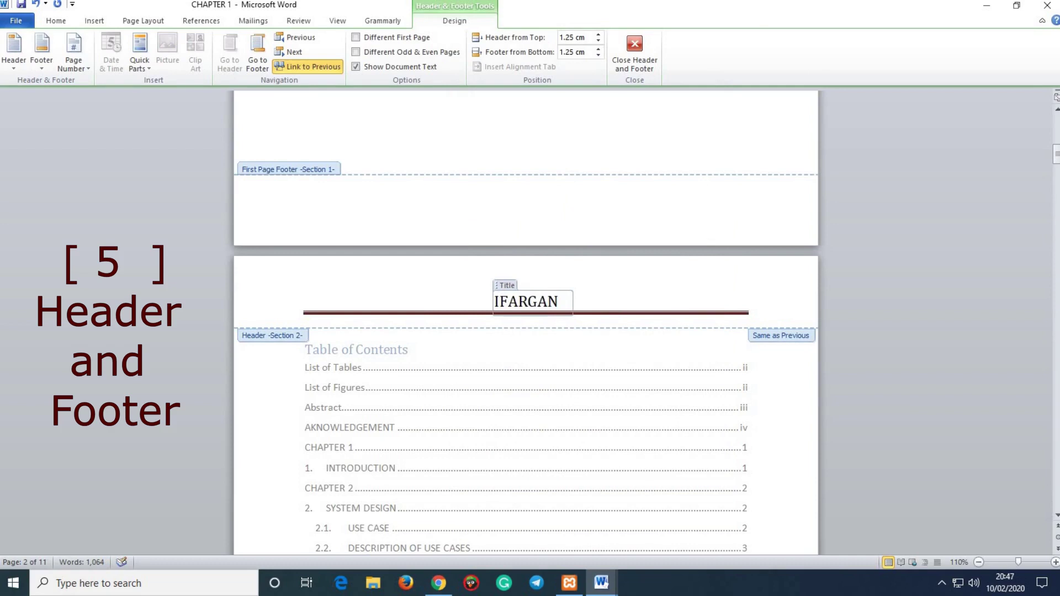
{"action": "type", "text": " TECH TU"}
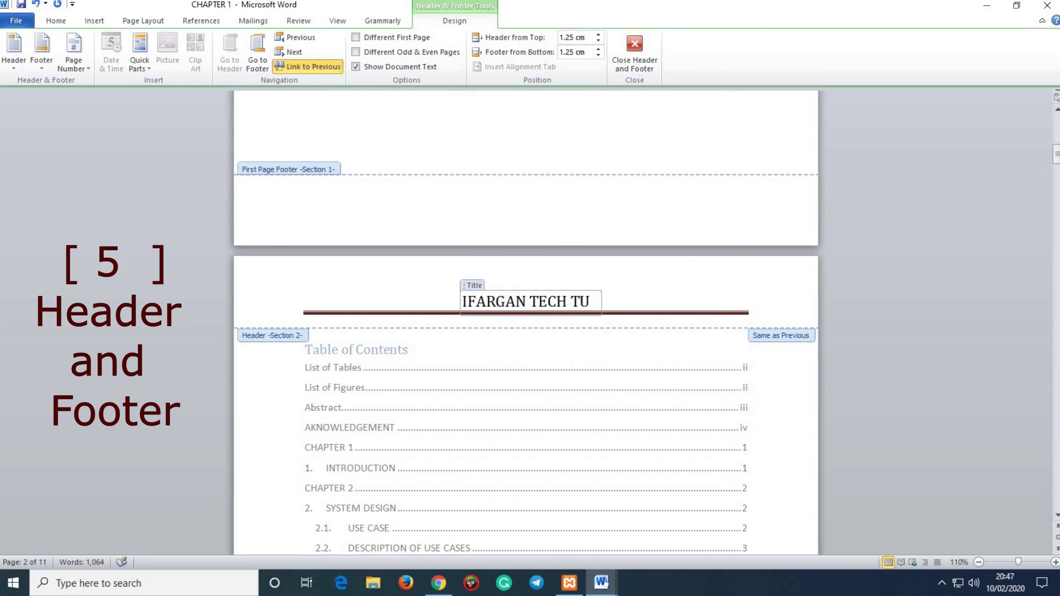
{"action": "type", "text": "TORIAL"}
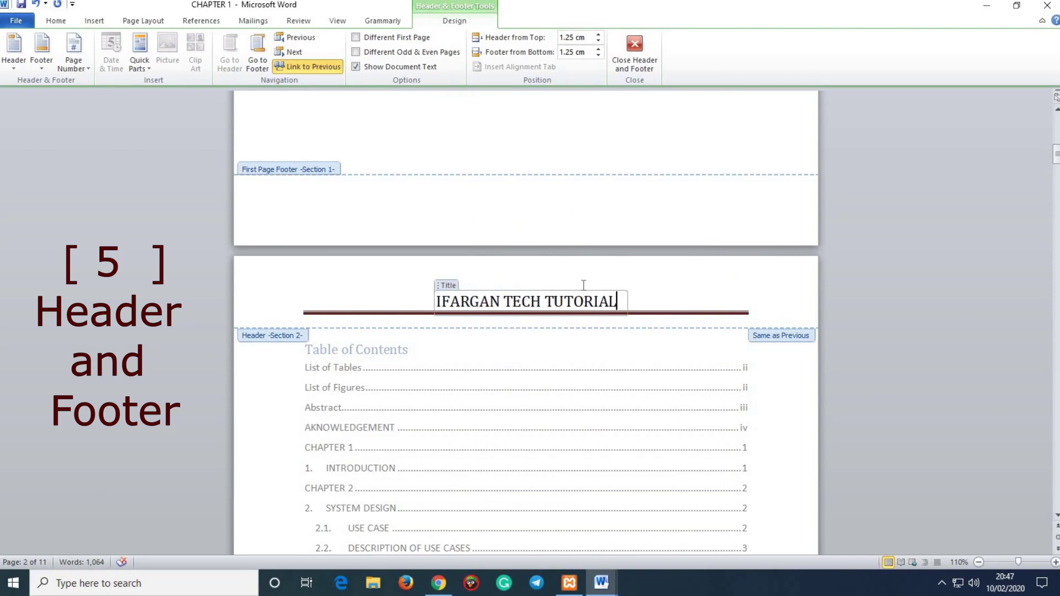
{"action": "double_click", "coordinate": [627, 362]}
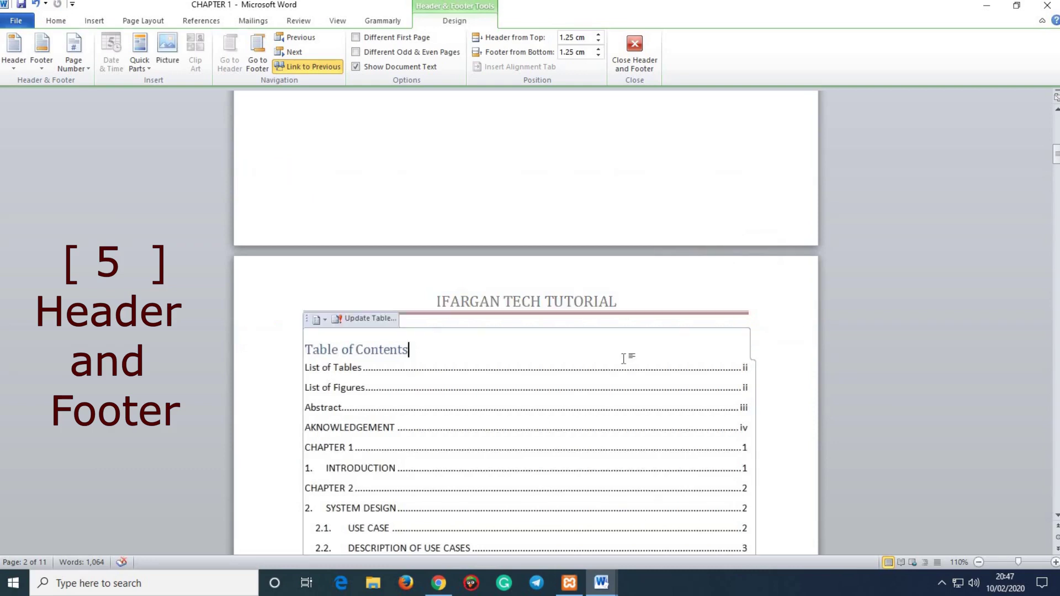
Step: Close the header and examine the header and footer on the title, table of contents, lists, abstract and acknowledgement pages
{"action": "scroll", "coordinate": [628, 298], "scroll_direction": "up", "scroll_amount": 10}
{"action": "scroll", "coordinate": [627, 300], "scroll_direction": "up", "scroll_amount": 5}
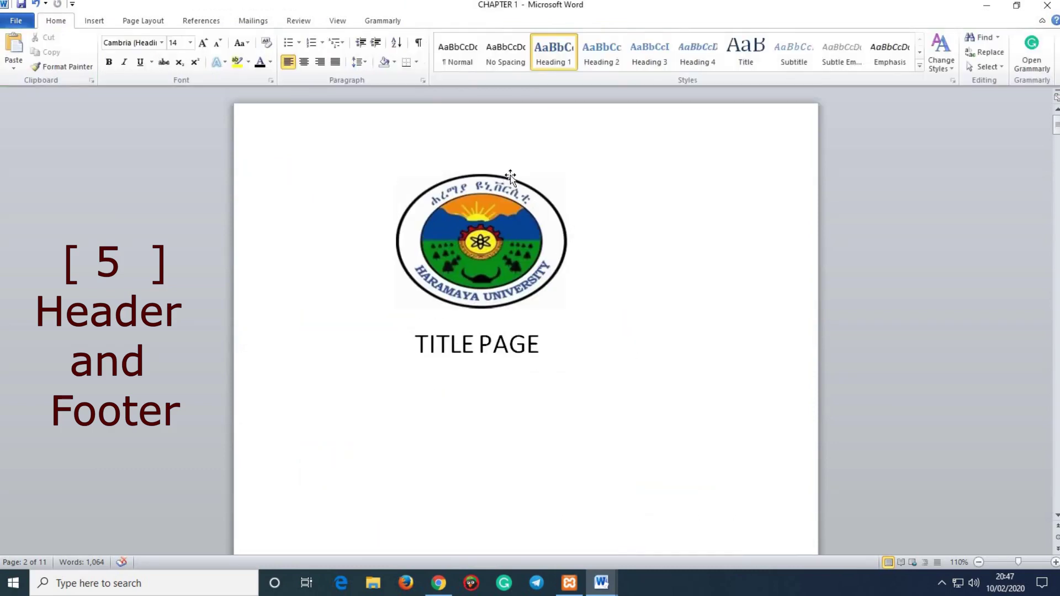
{"action": "scroll", "coordinate": [657, 407], "scroll_direction": "down", "scroll_amount": 12}
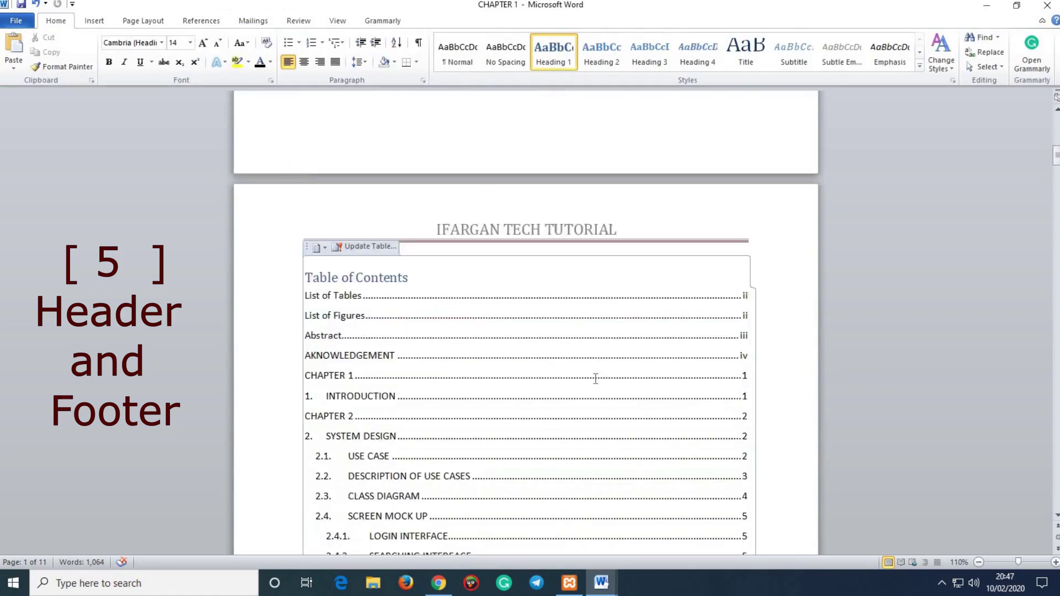
{"action": "scroll", "coordinate": [579, 382], "scroll_direction": "up", "scroll_amount": 3}
{"action": "left_click", "coordinate": [536, 434]}
{"action": "scroll", "coordinate": [539, 425], "scroll_direction": "down", "scroll_amount": 10}
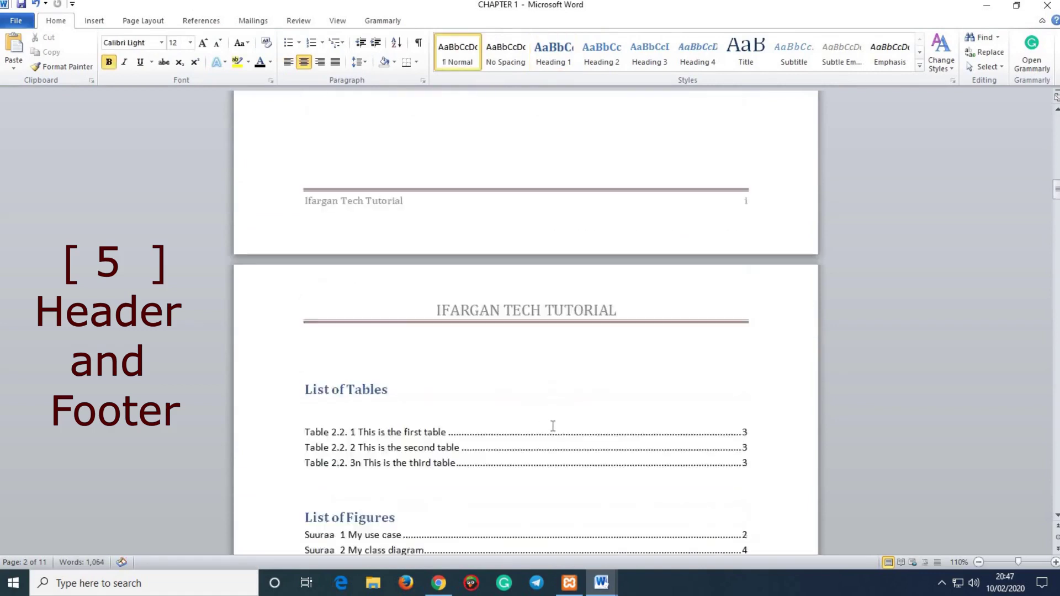
{"action": "scroll", "coordinate": [529, 393], "scroll_direction": "down", "scroll_amount": 12}
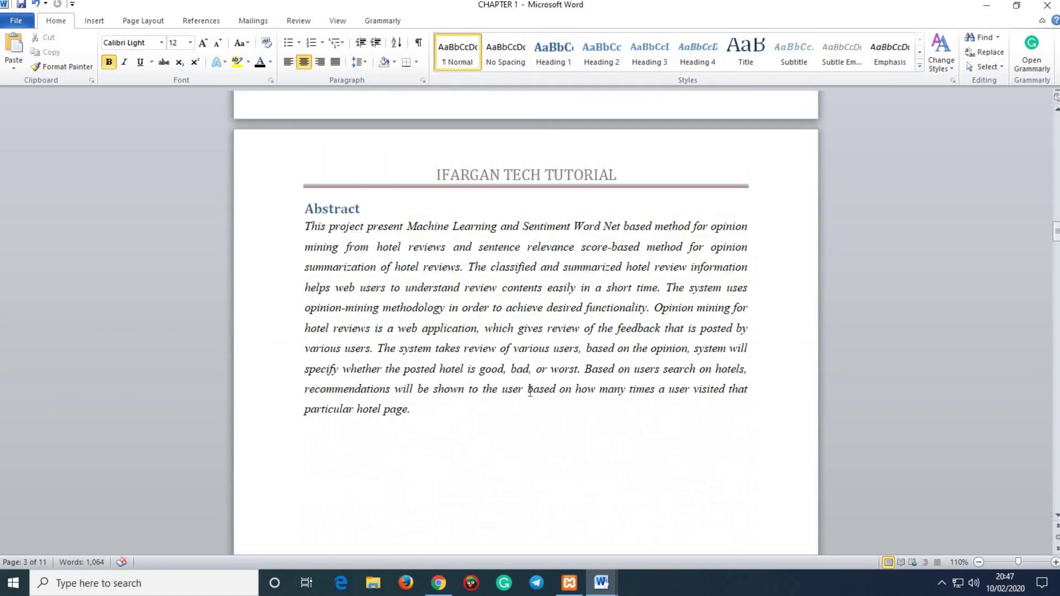
{"action": "scroll", "coordinate": [532, 393], "scroll_direction": "down", "scroll_amount": 3}
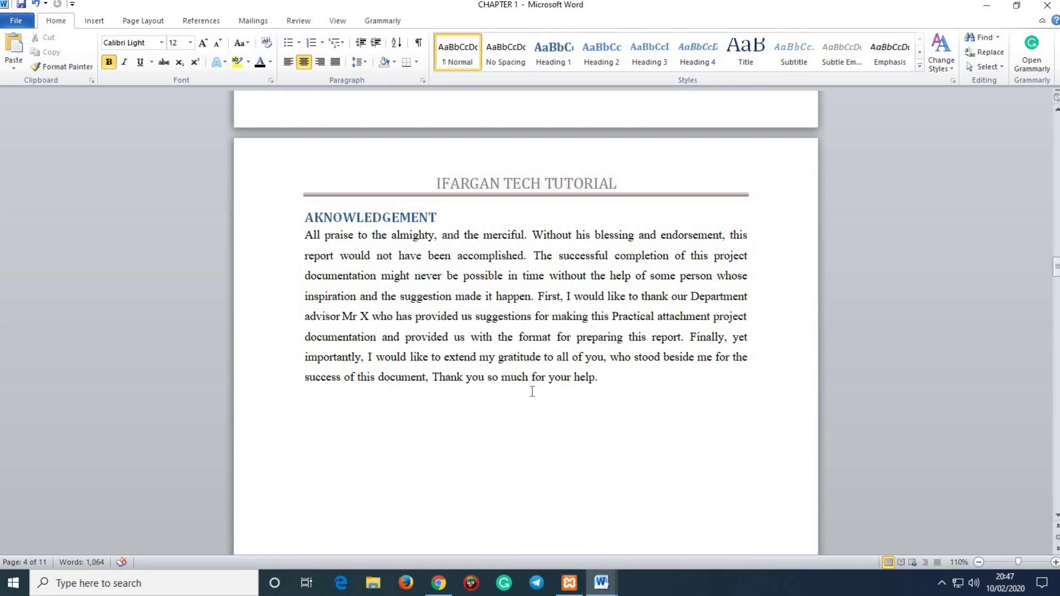
{"action": "scroll", "coordinate": [531, 392], "scroll_direction": "down", "scroll_amount": 4}
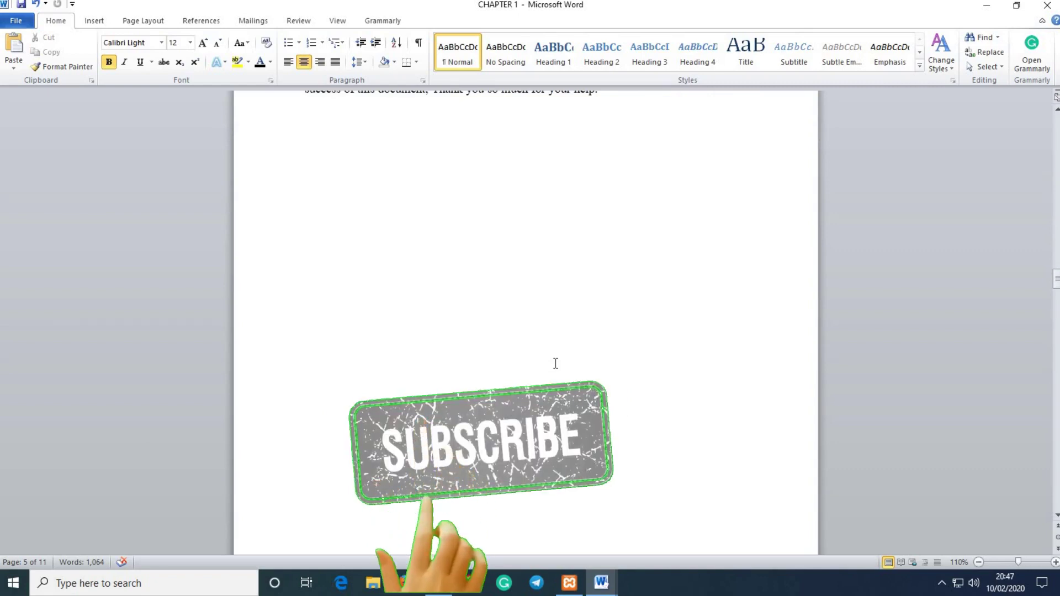
{"action": "left_click", "coordinate": [540, 346]}
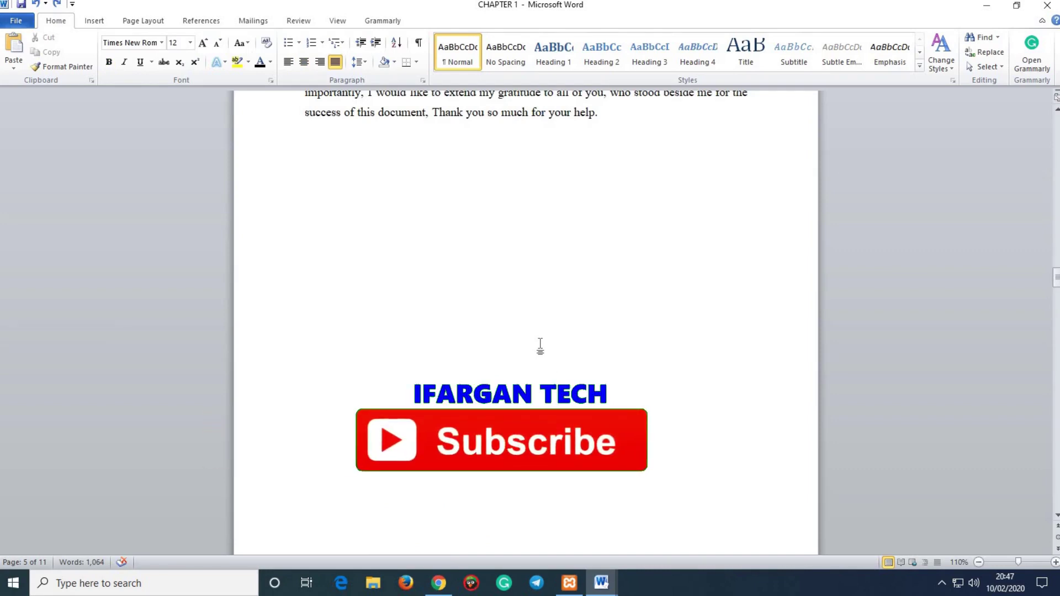
{"action": "left_click", "coordinate": [628, 120]}
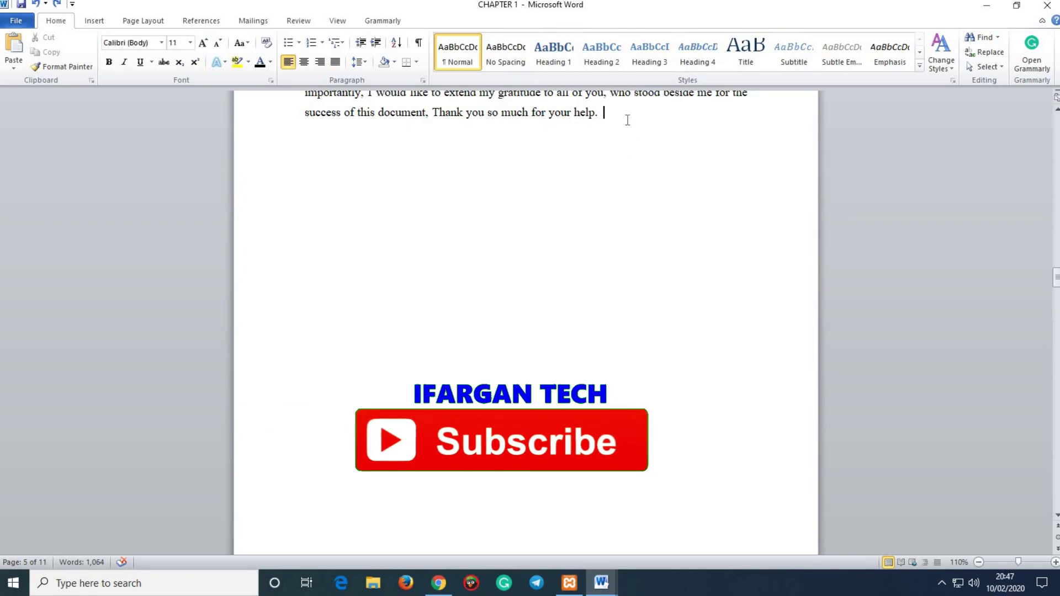